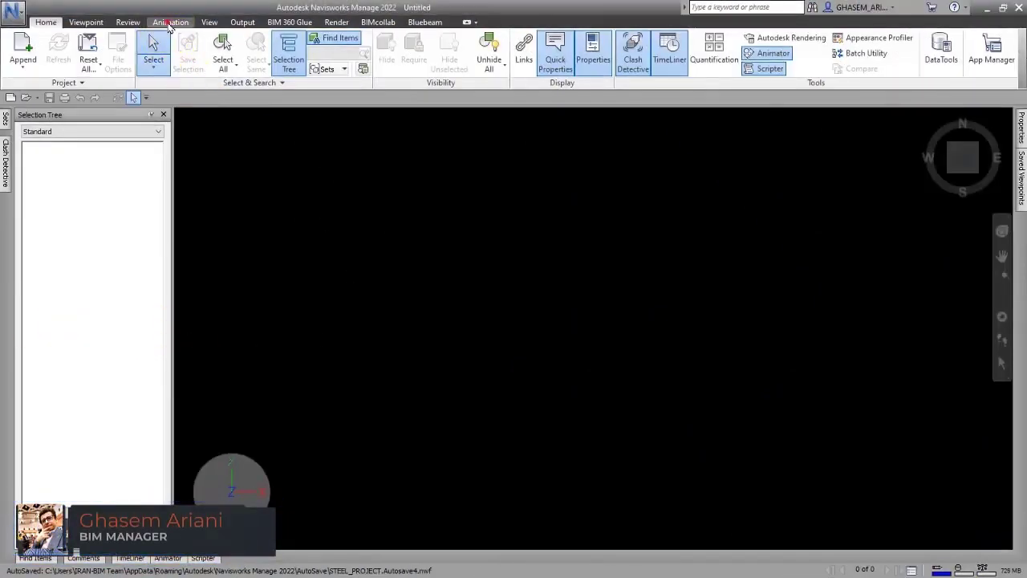
Open the Animator window, pin it docked below the scene view, and reduce its height slightly
click(169, 27)
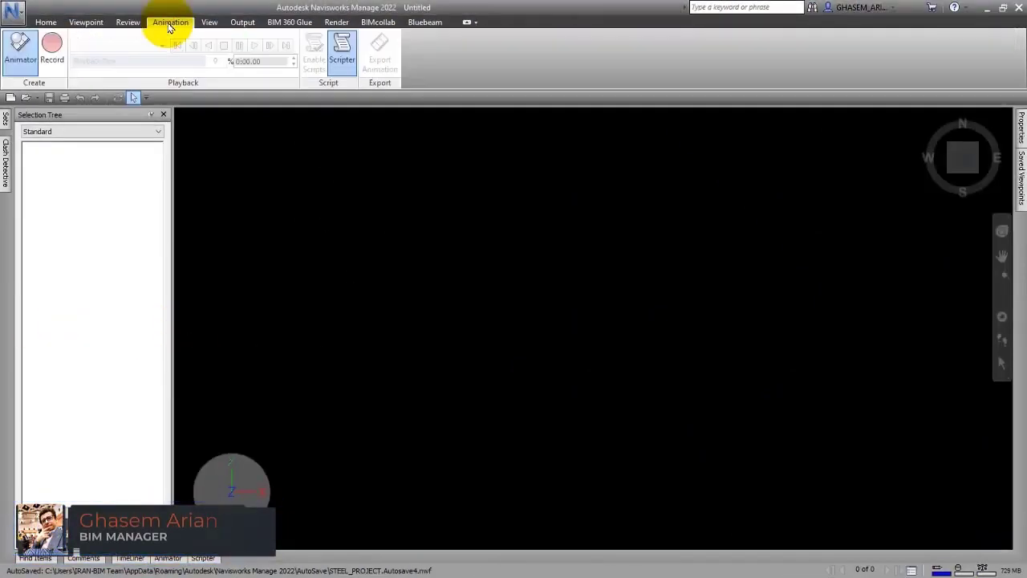
click(31, 70)
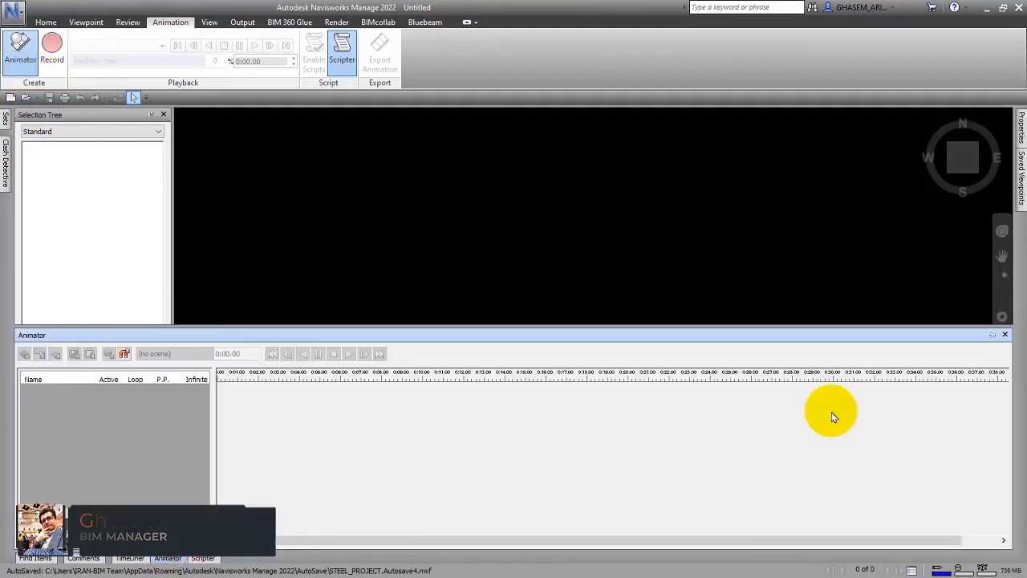
click(1005, 335)
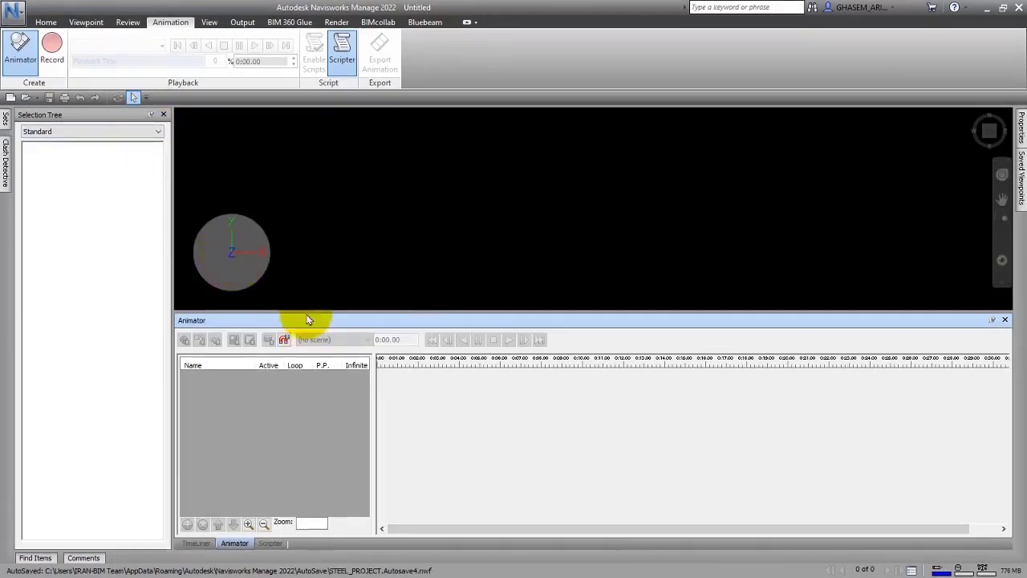
drag(308, 310, 309, 334)
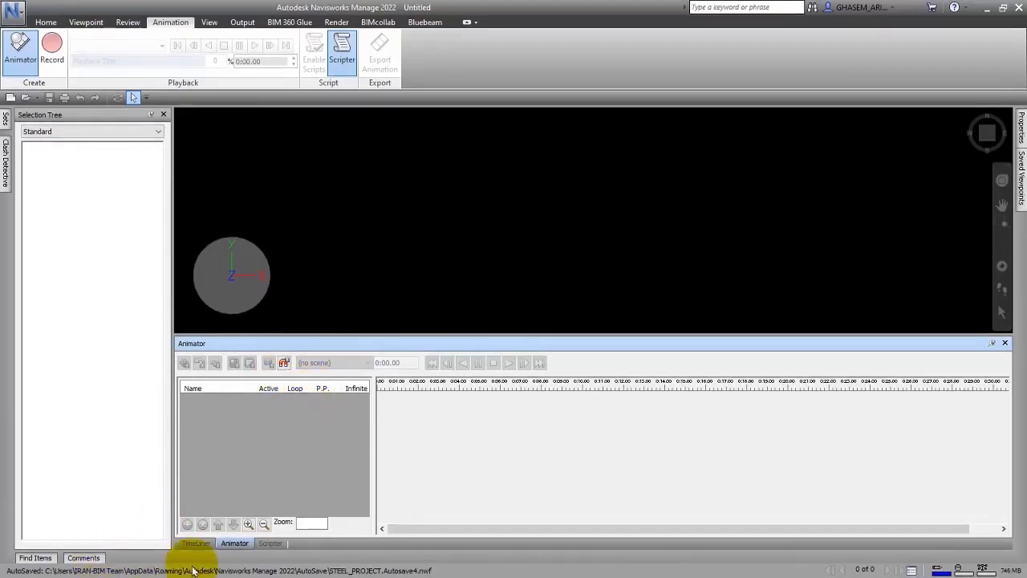
Detach the TimeLiner window from the docked group it shares with Animator and Scripter, and close it
click(196, 543)
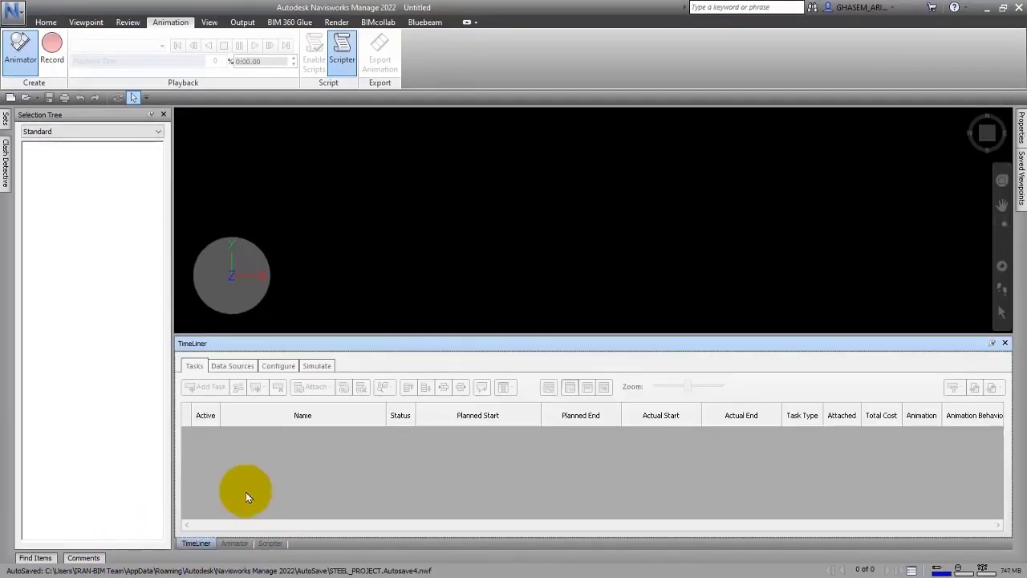
click(268, 544)
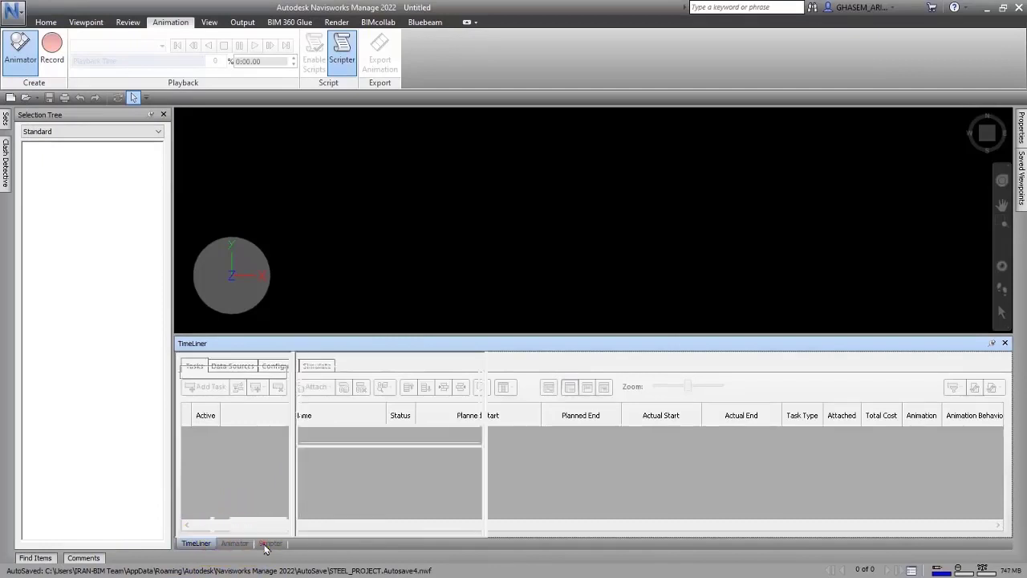
click(197, 544)
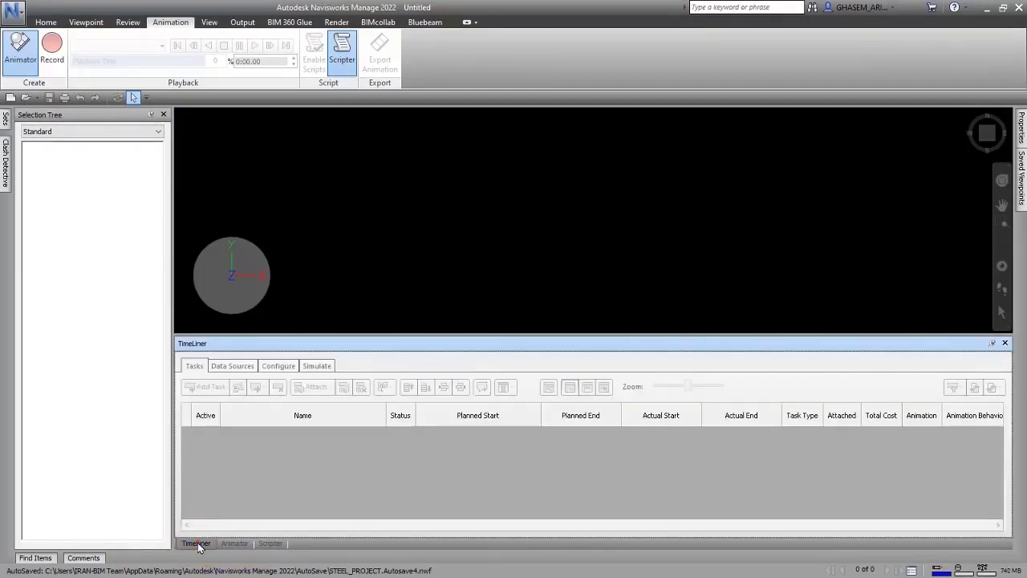
click(198, 545)
drag(198, 545, 749, 188)
click(898, 187)
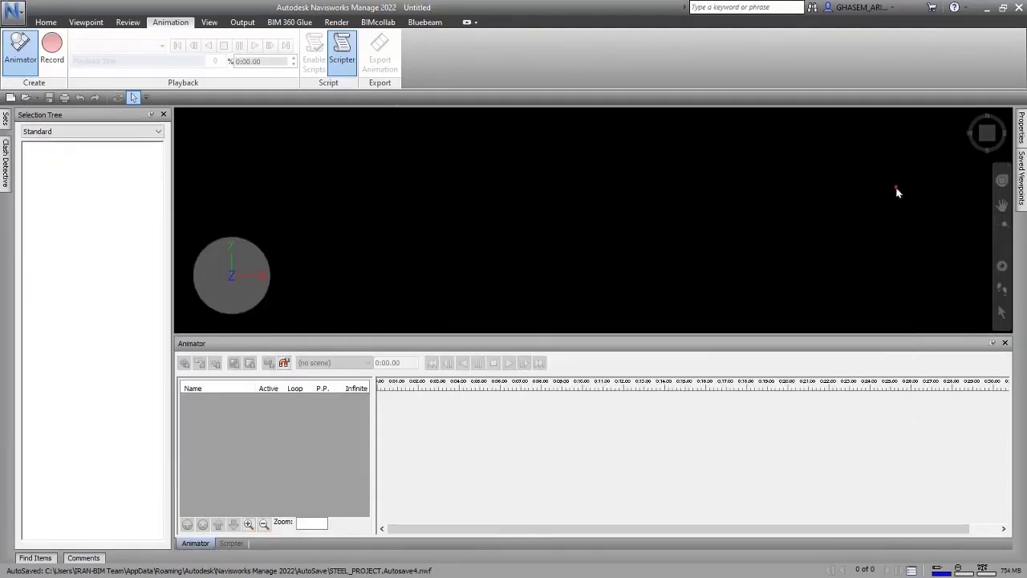
Detach the Scripter window from the docked group and close it, keeping only the Animator docked
click(232, 543)
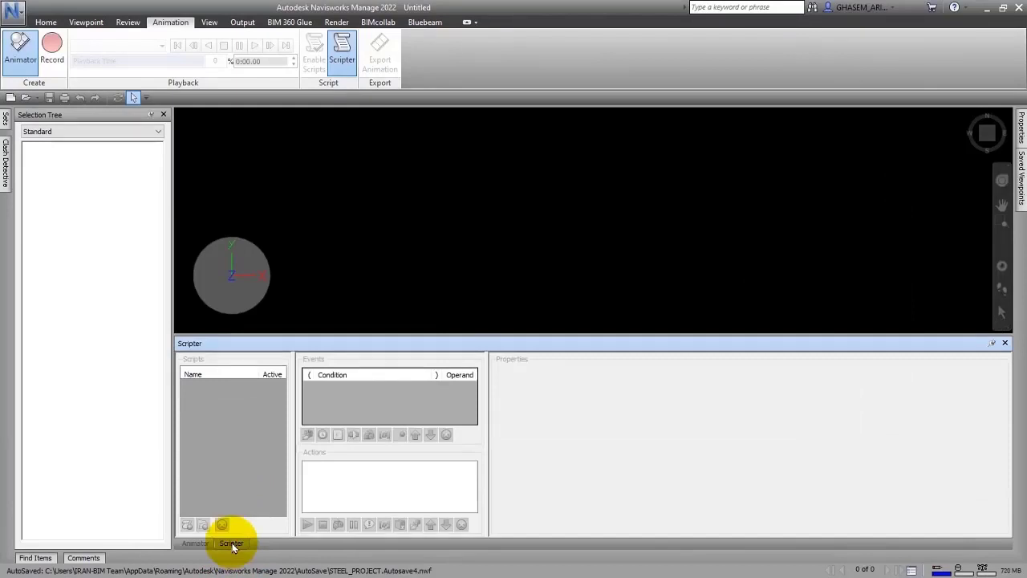
click(201, 545)
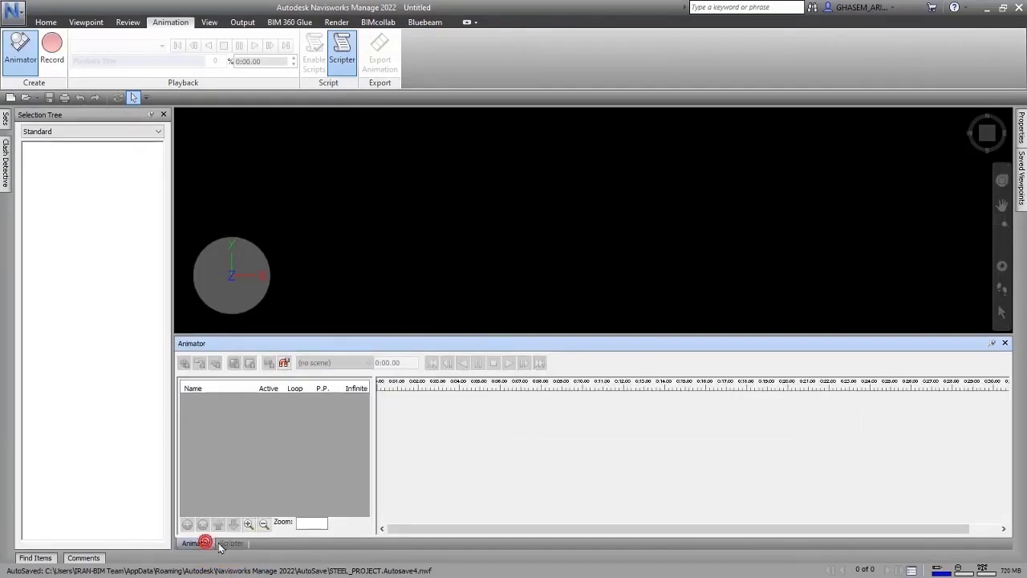
drag(230, 545, 722, 190)
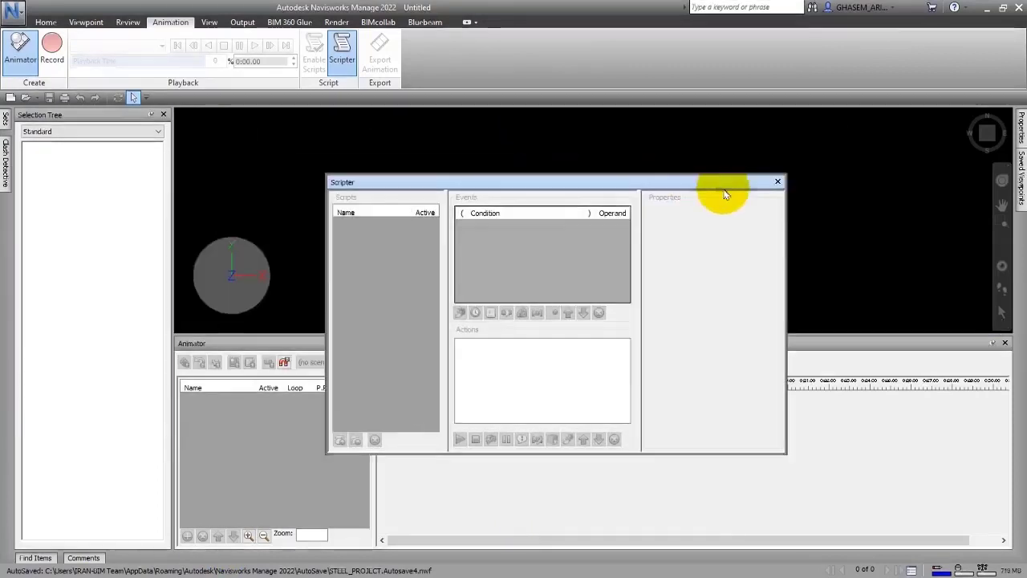
click(778, 183)
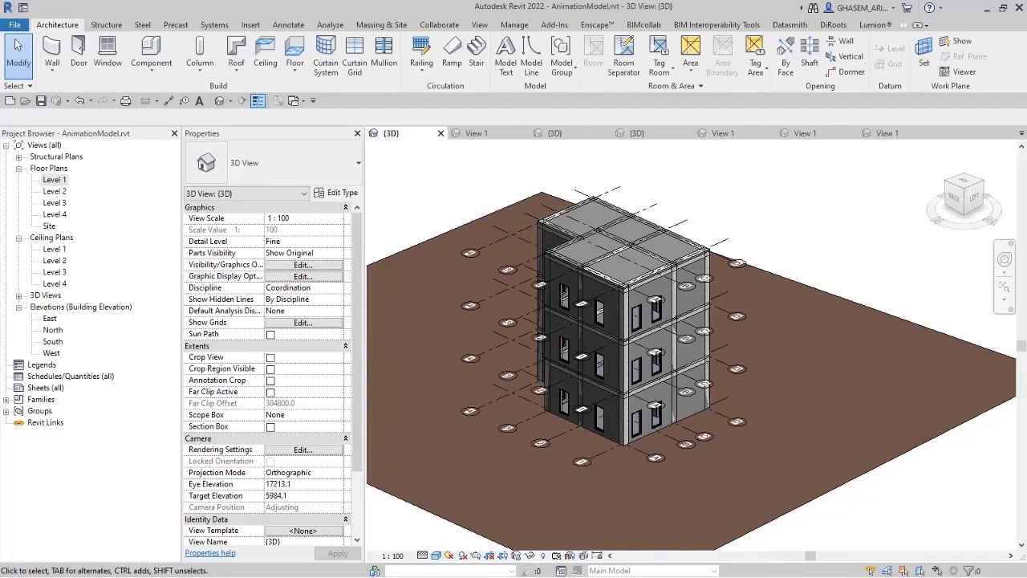
Look over the Animations folder in File Explorer with its files shown as large thumbnails, and minimize the window
drag(0, 128, 514, 108)
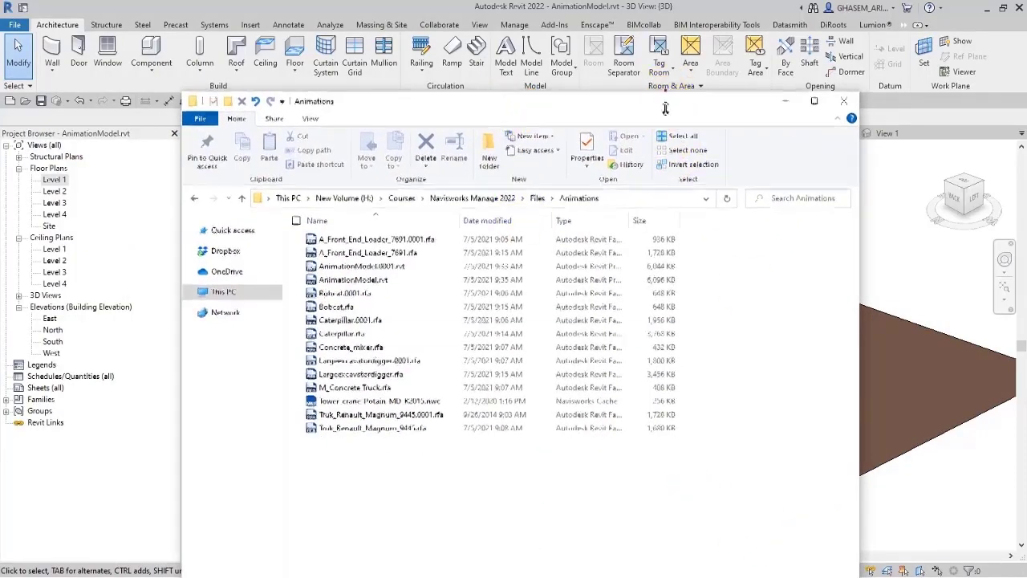
drag(666, 103, 629, 29)
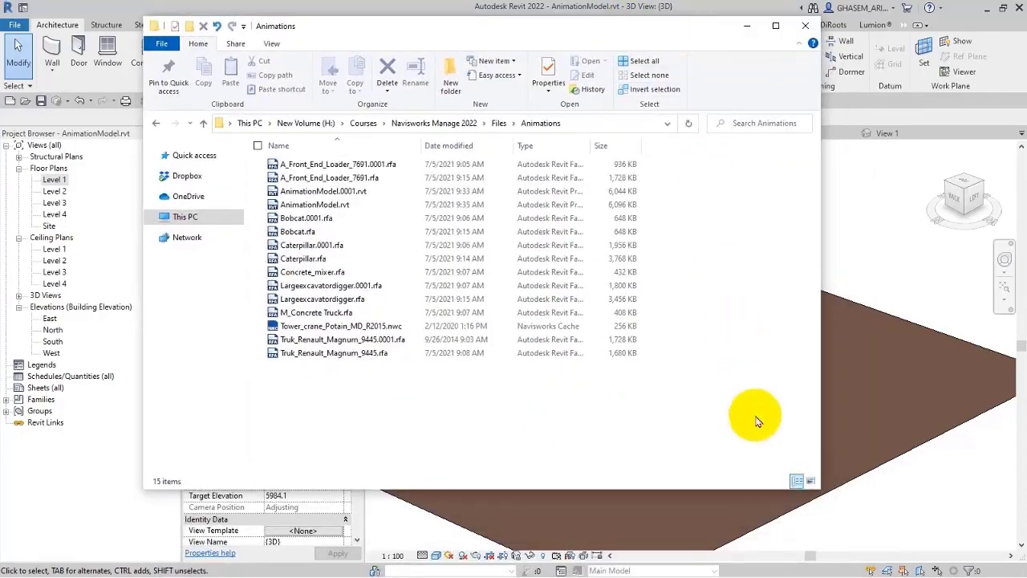
click(810, 480)
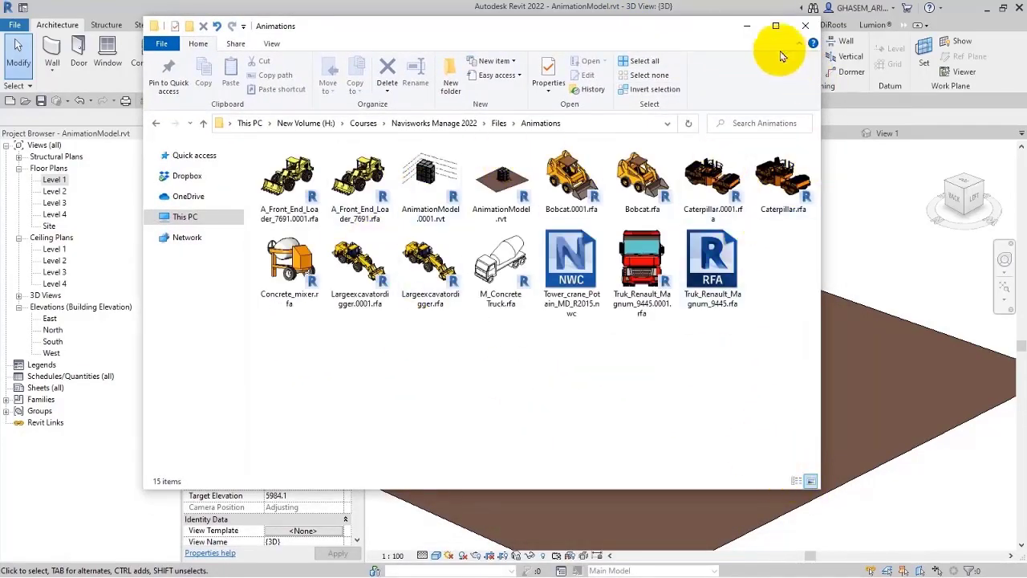
click(748, 27)
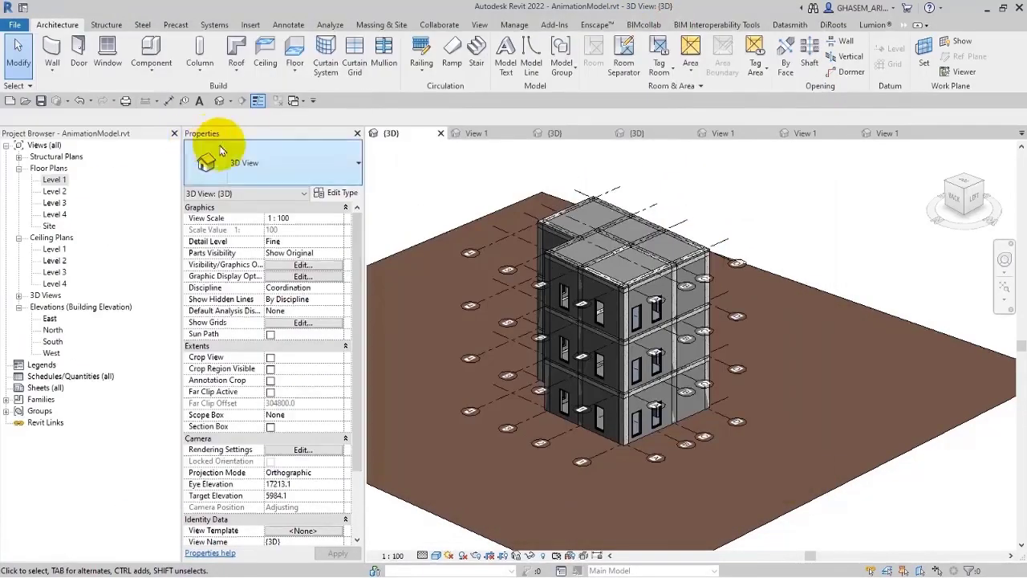
Review the open equipment families in Revit, from the front-end loader and Caterpillar roller to the concrete truck
click(457, 130)
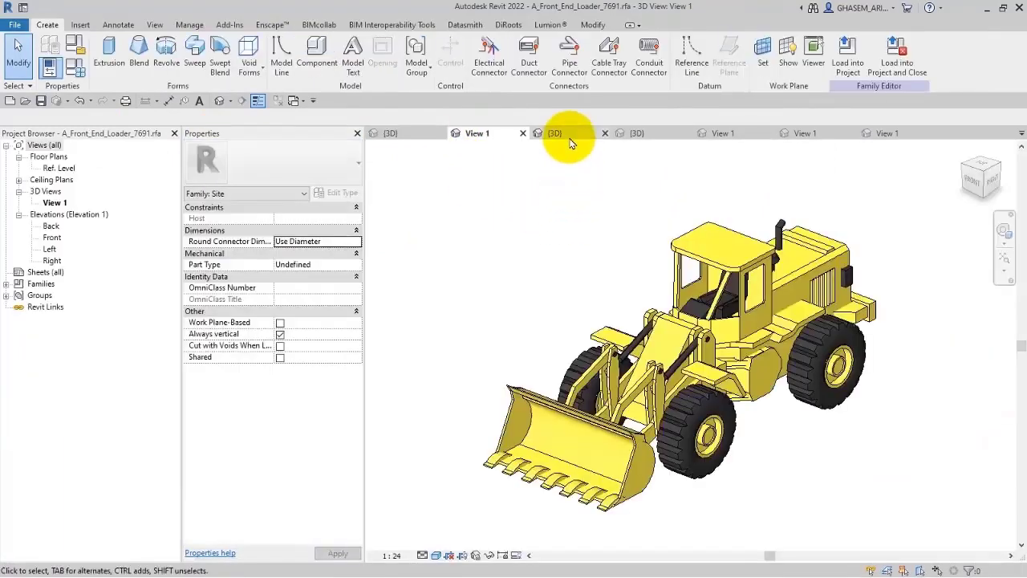
click(570, 134)
click(637, 134)
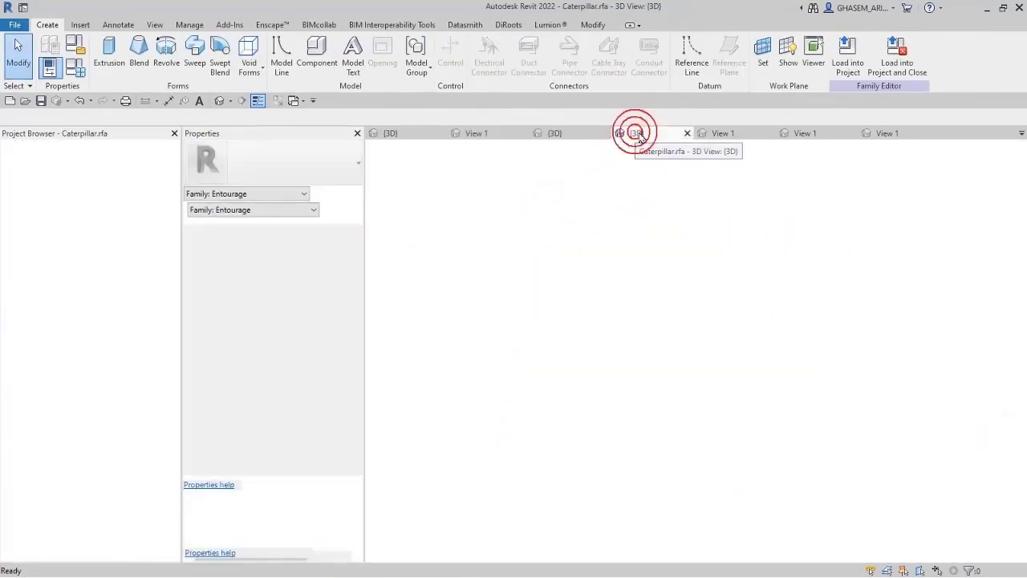
click(727, 139)
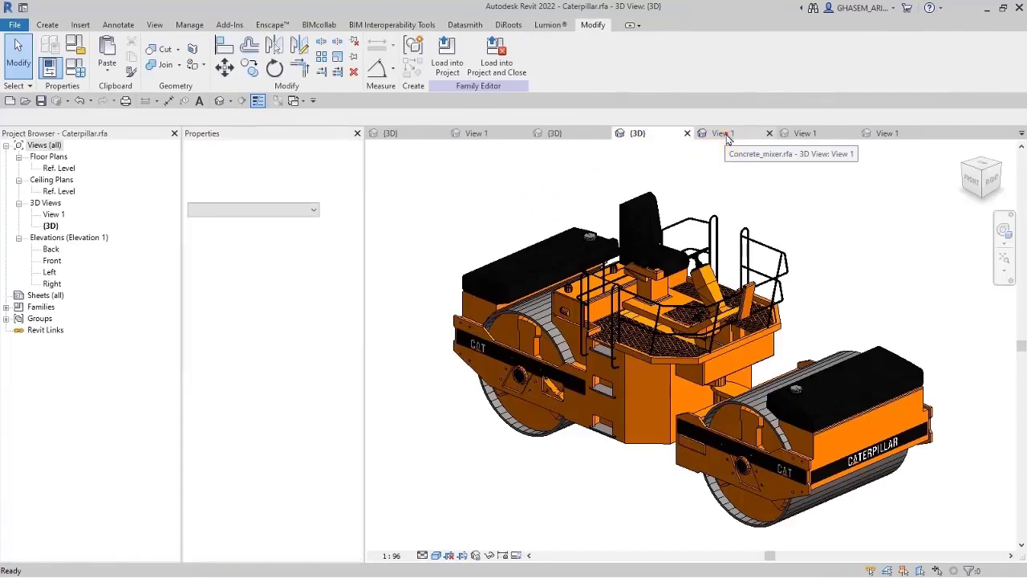
click(797, 135)
click(881, 134)
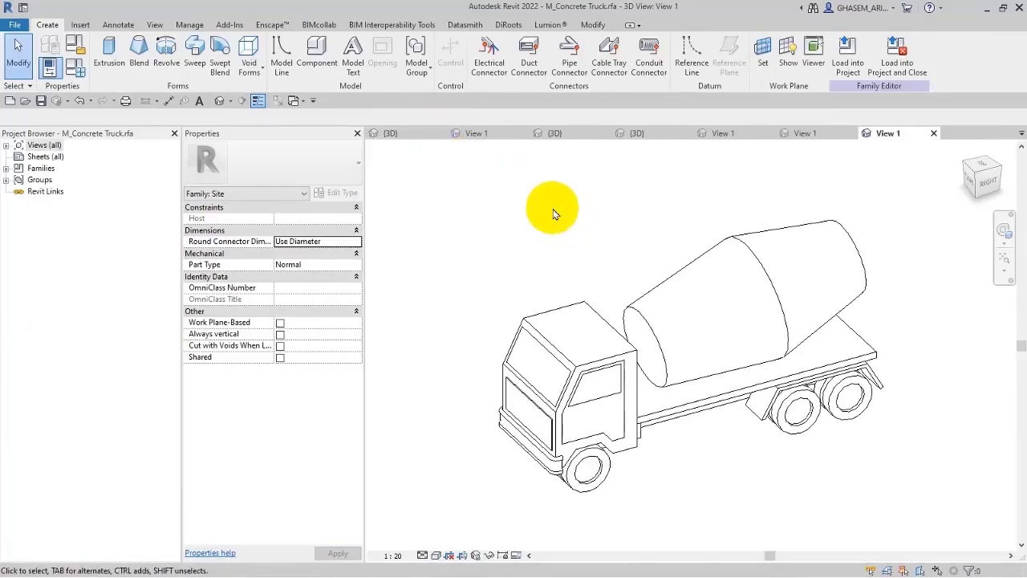
mouse_move(546, 222)
shift+middle_down()
mouse_move(798, 268)
mouse_move(835, 220)
shift+middle_up()
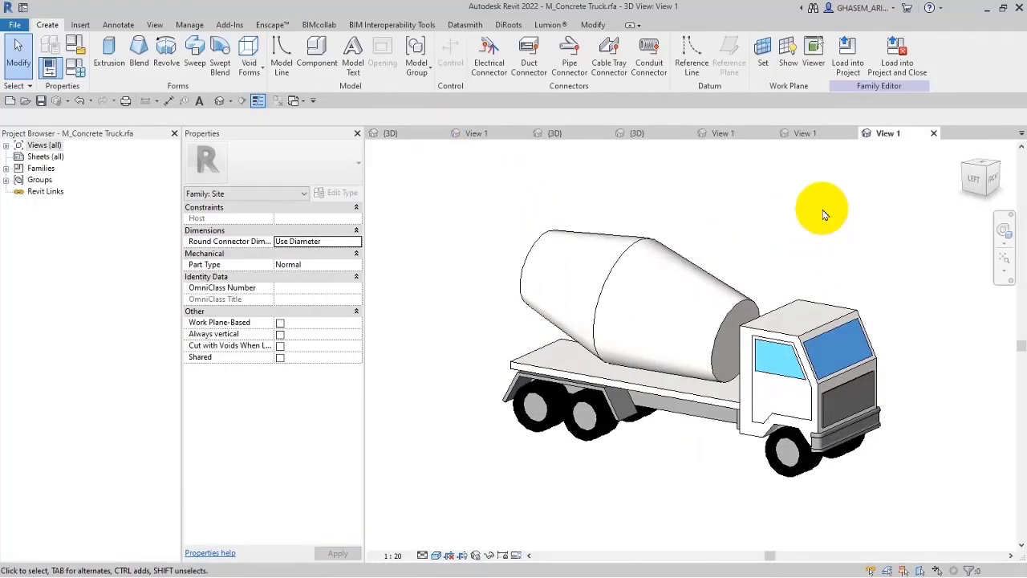
Return to the AnimationModel 3D view and hide the grids of Levels 2, 3 and 4, leaving Level 1 shown
click(382, 133)
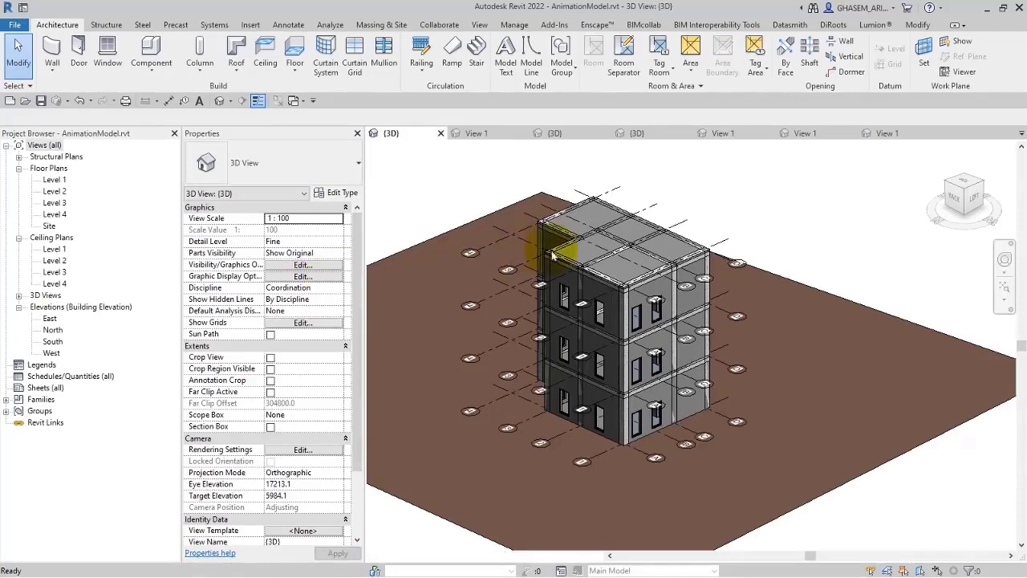
middle_drag(489, 202, 592, 195)
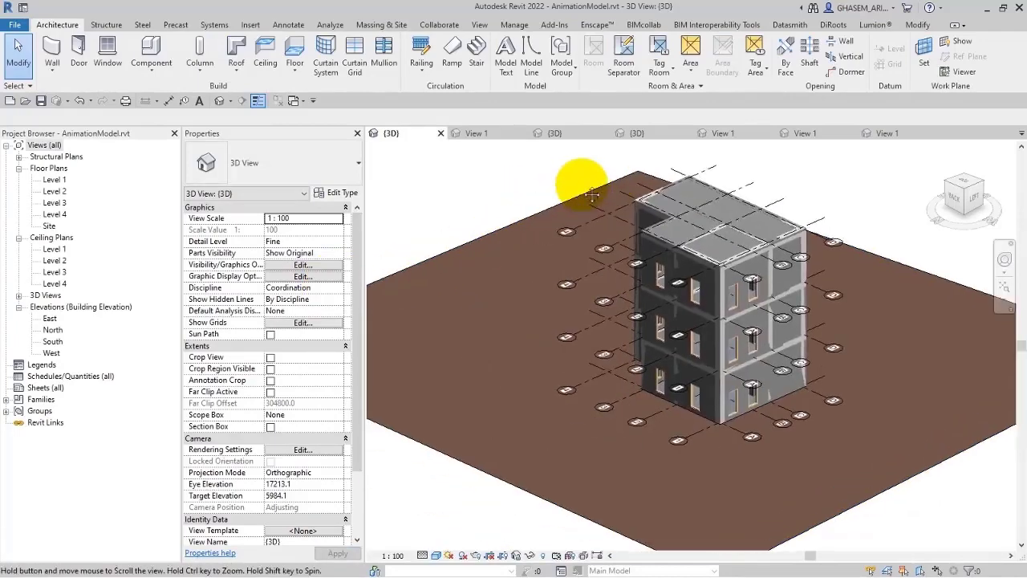
click(302, 322)
click(246, 191)
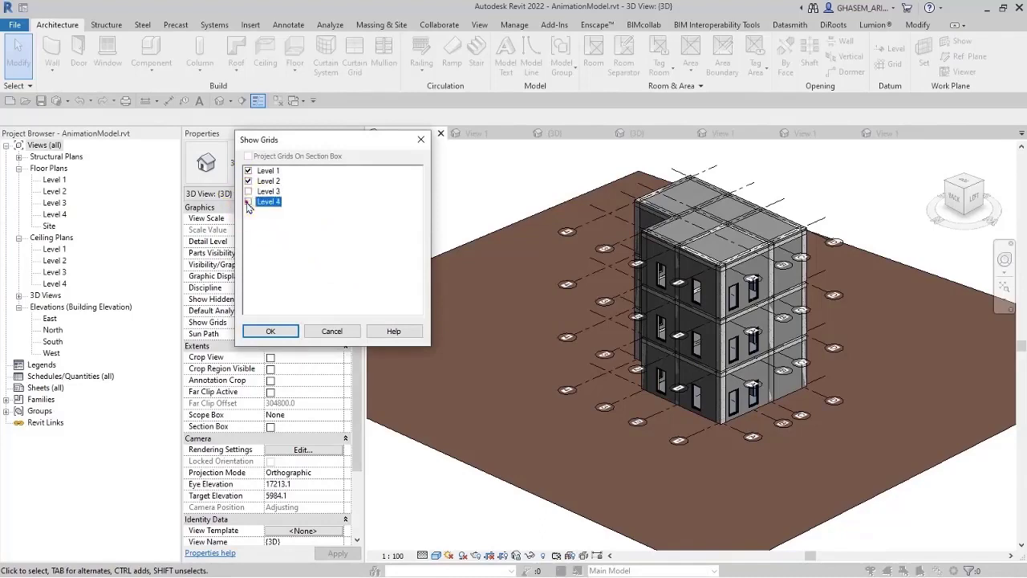
click(270, 331)
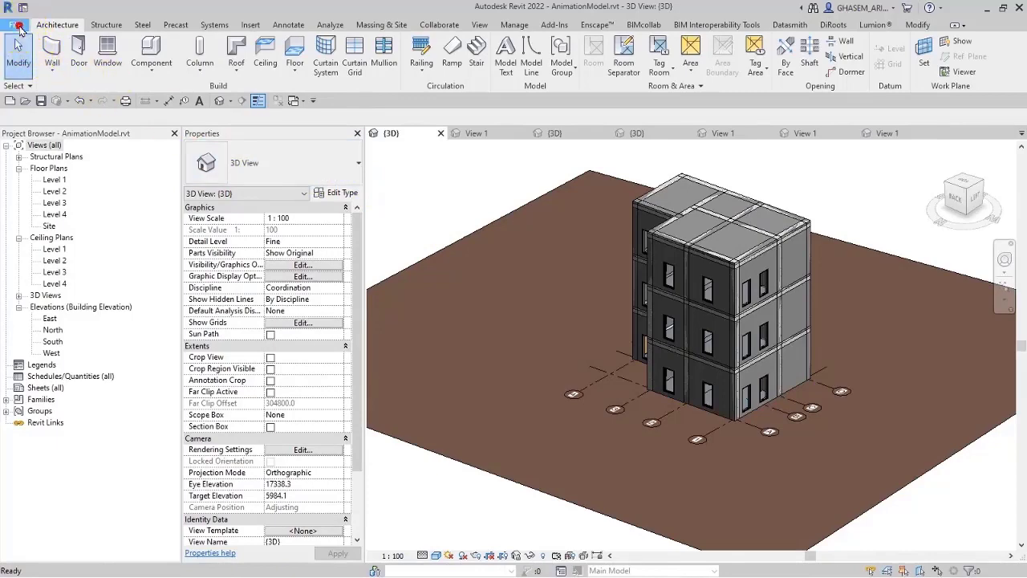
Export the 3D view as AnimationModel.nwc to H:\Courses\Navisworks Manage 2022\Files\Animations, and list that folder's files with details in File Explorer
click(18, 26)
click(46, 209)
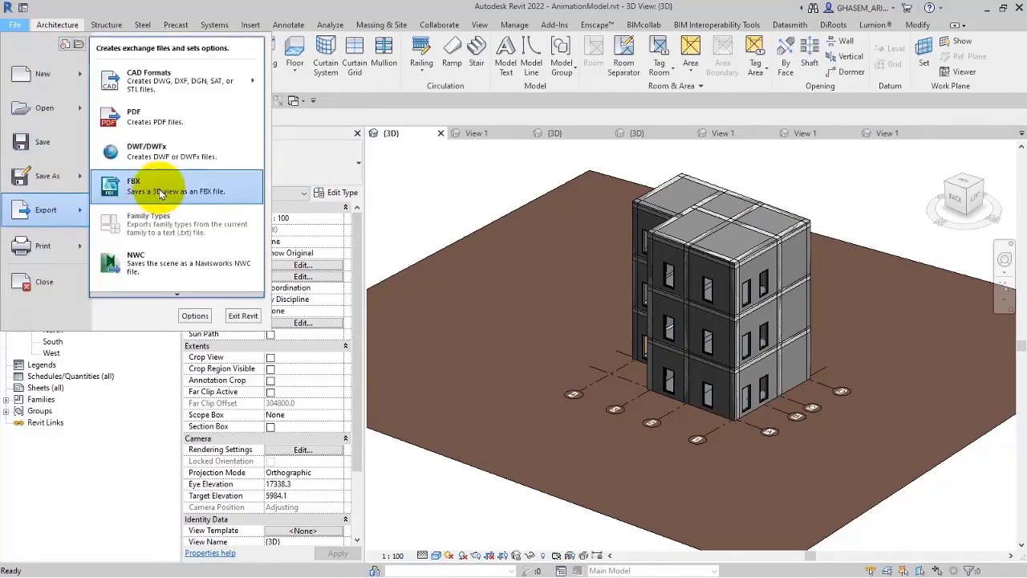
click(147, 263)
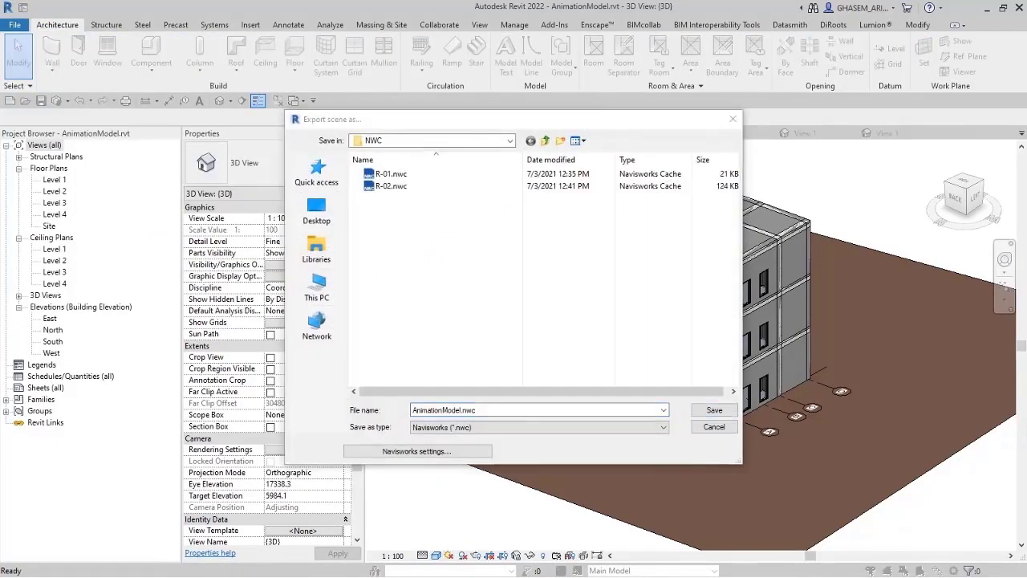
double_click(417, 411)
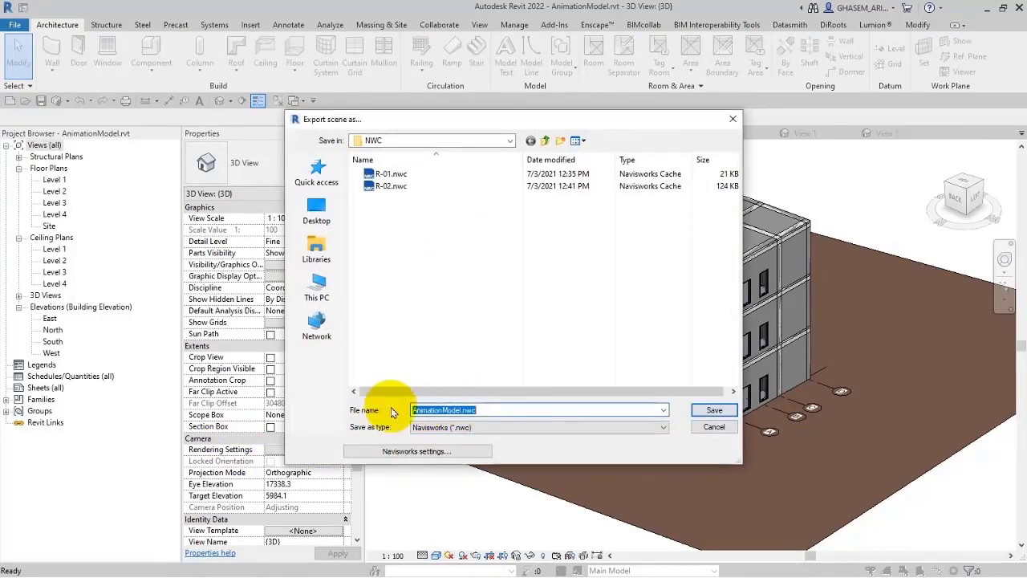
double_click(413, 410)
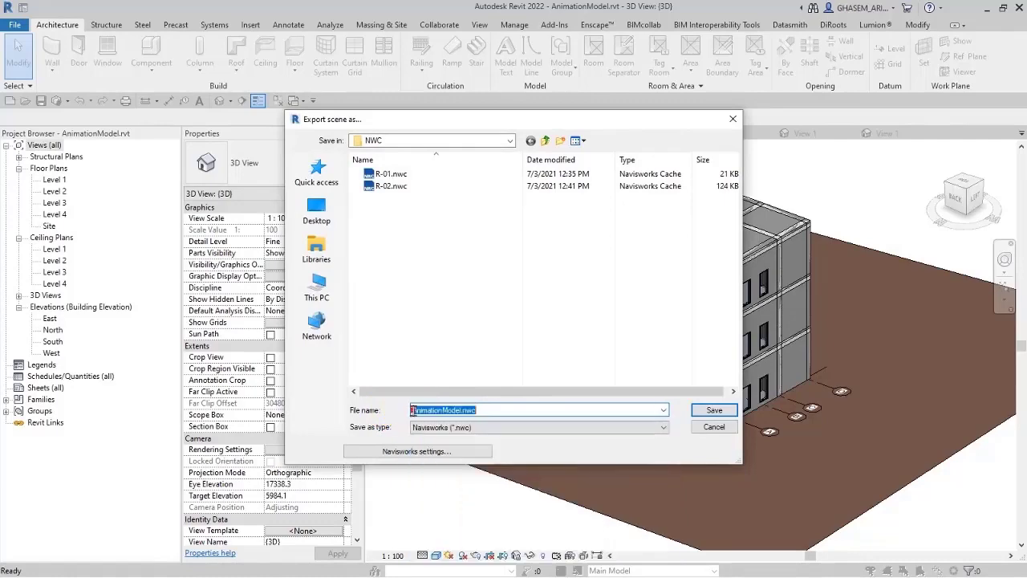
text(H:\Courses\Navisworks Manage 2022\Files\Animations\)
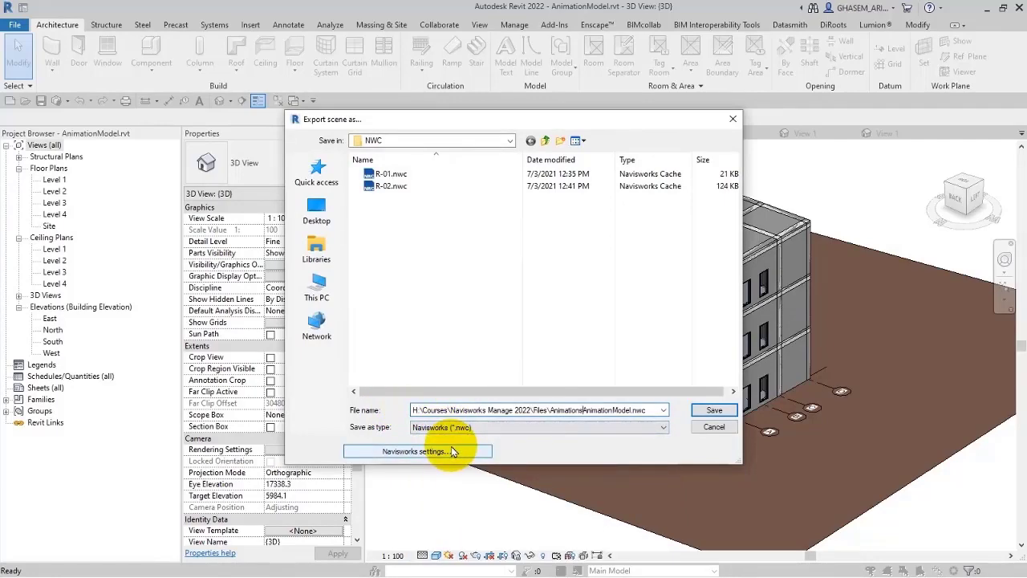
click(715, 411)
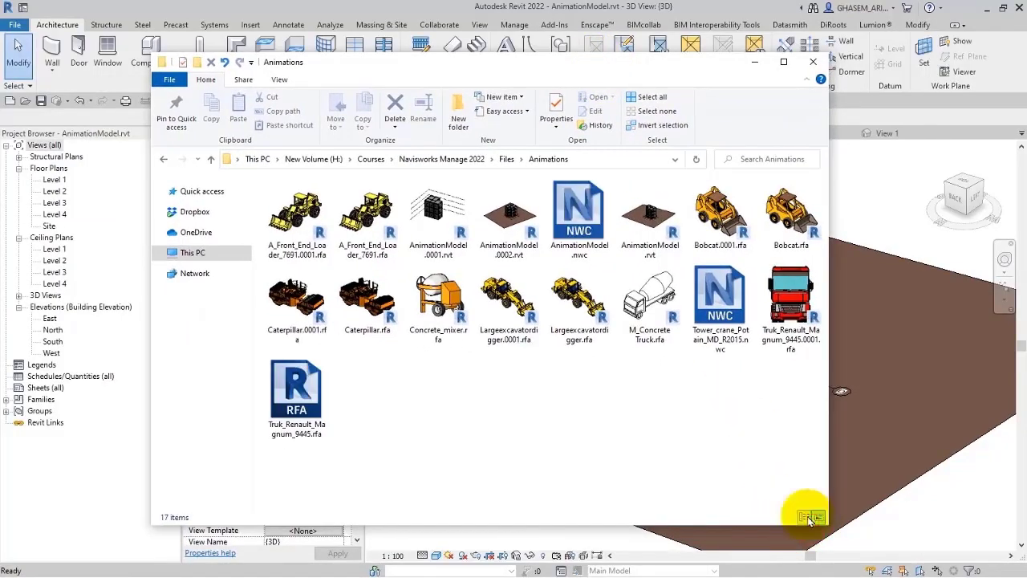
click(805, 517)
drag(432, 177, 527, 176)
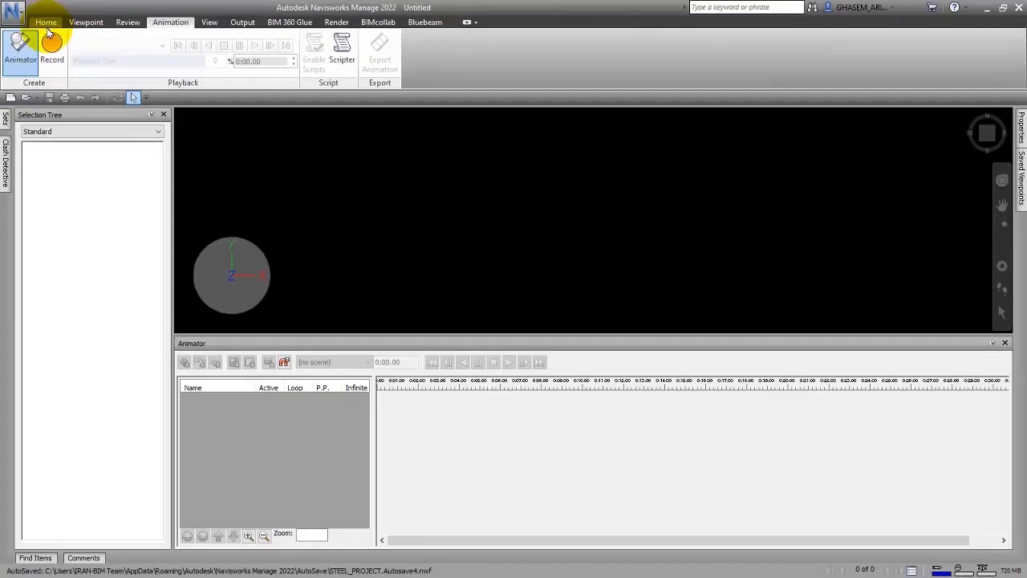
Switch to Navisworks Manage and open AnimationModel.nwc from the Animations folder
click(46, 24)
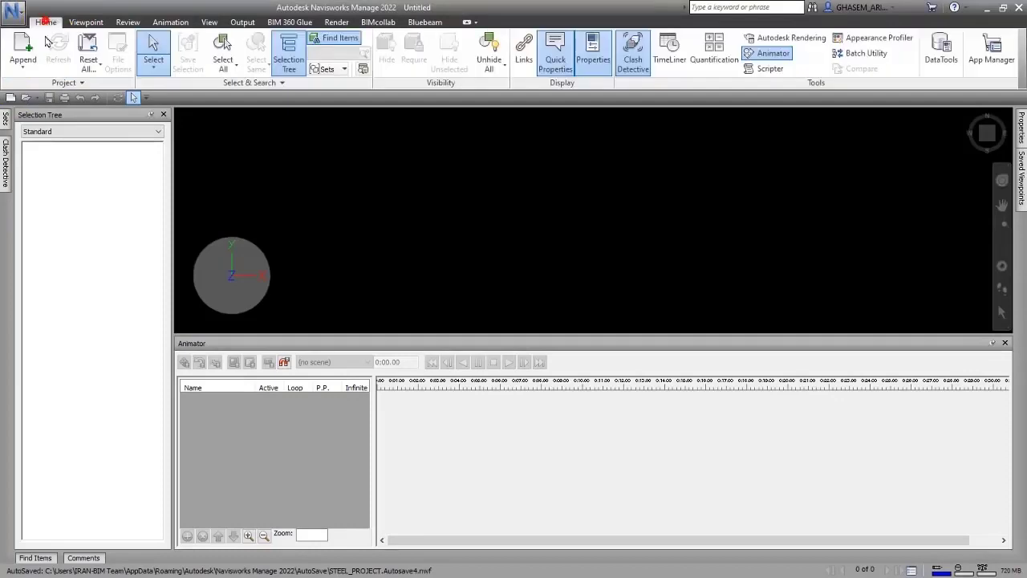
click(25, 97)
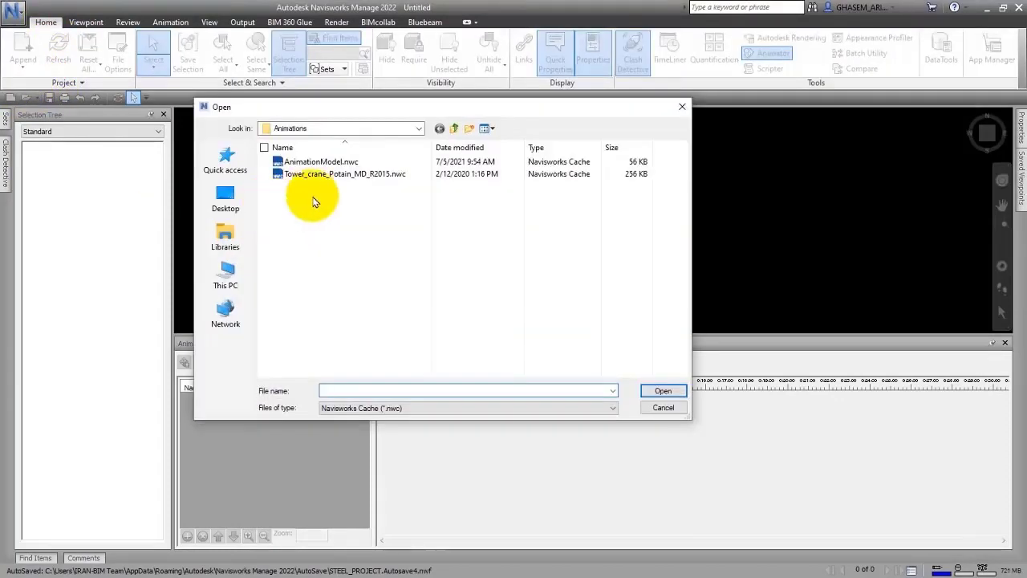
click(319, 164)
click(647, 389)
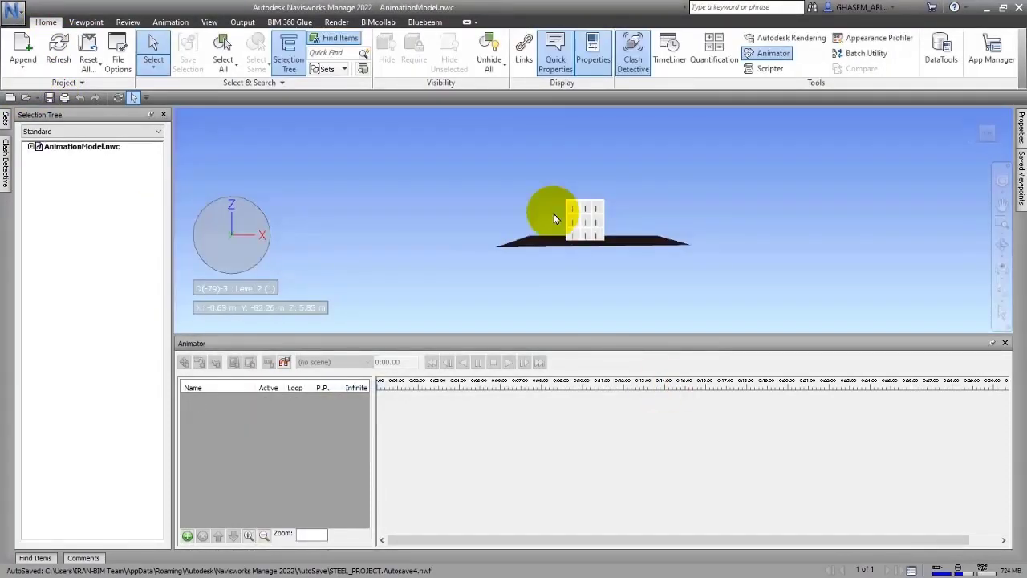
Orbit and zoom to a close corner view of the building, and collapse the Animator window with auto-hide to enlarge the view
middle_drag(551, 222, 555, 268)
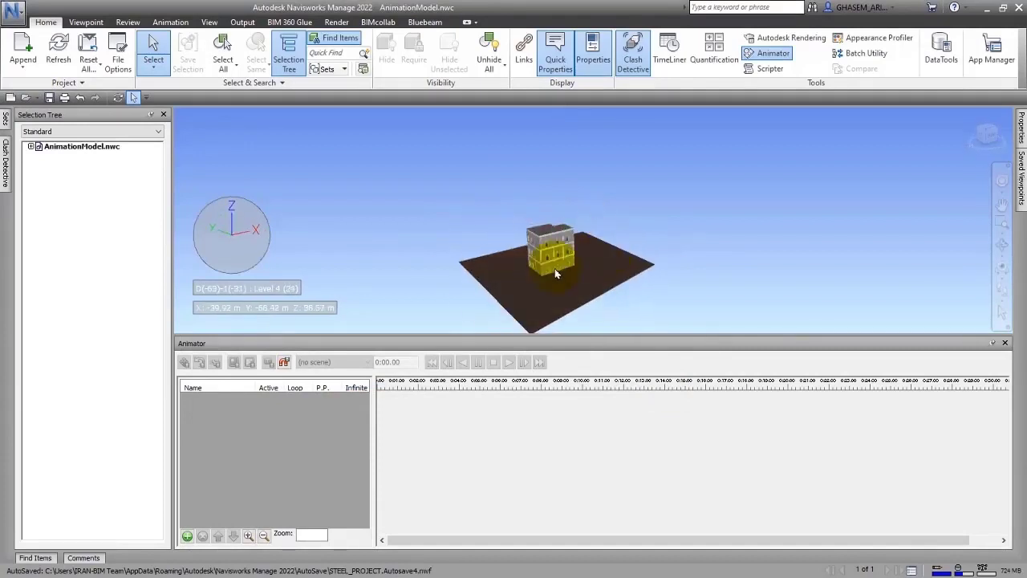
scroll(554, 269, up, 2)
scroll(554, 269, up, 5)
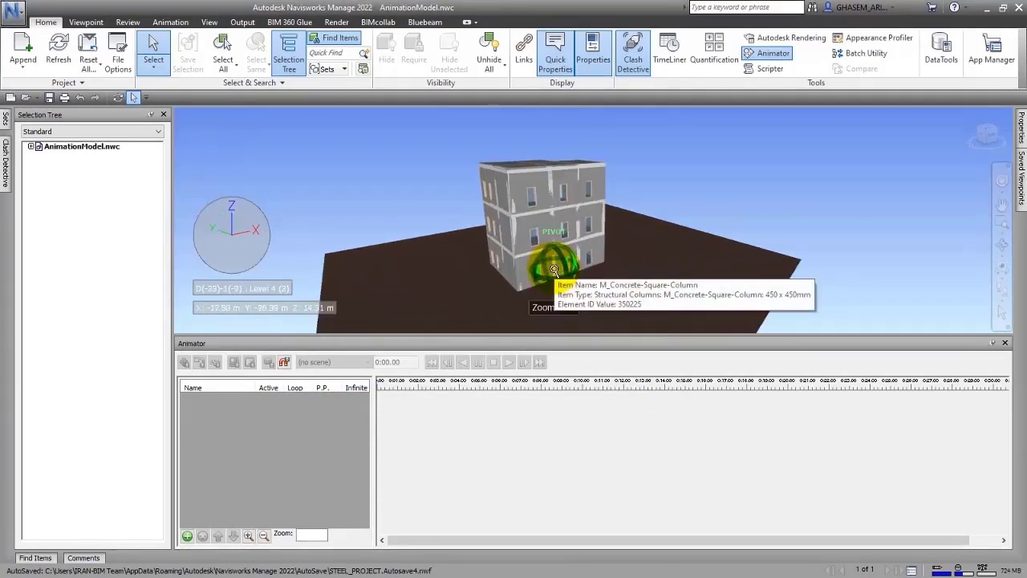
scroll(552, 265, up, 3)
middle_drag(550, 252, 663, 301)
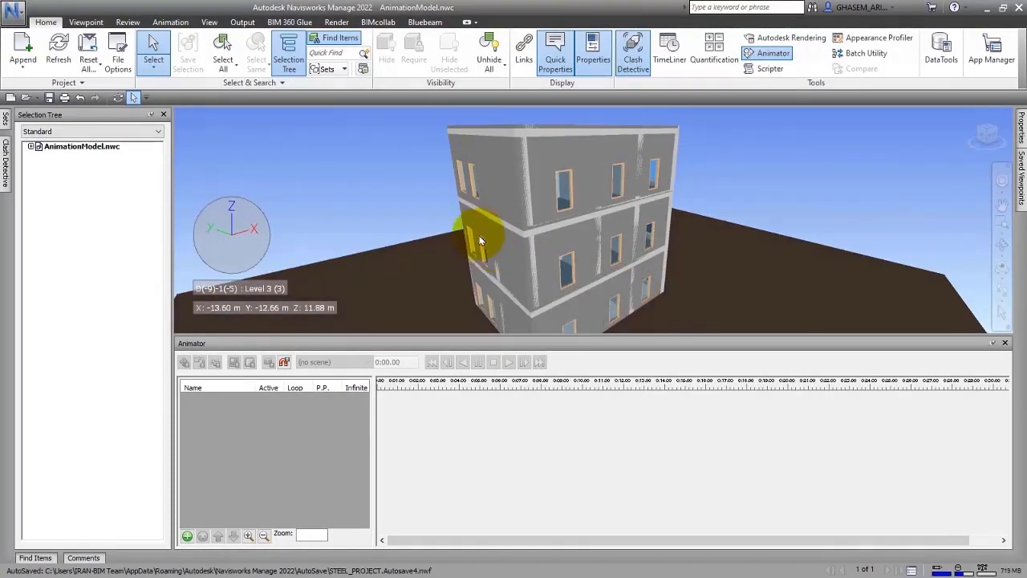
click(532, 218)
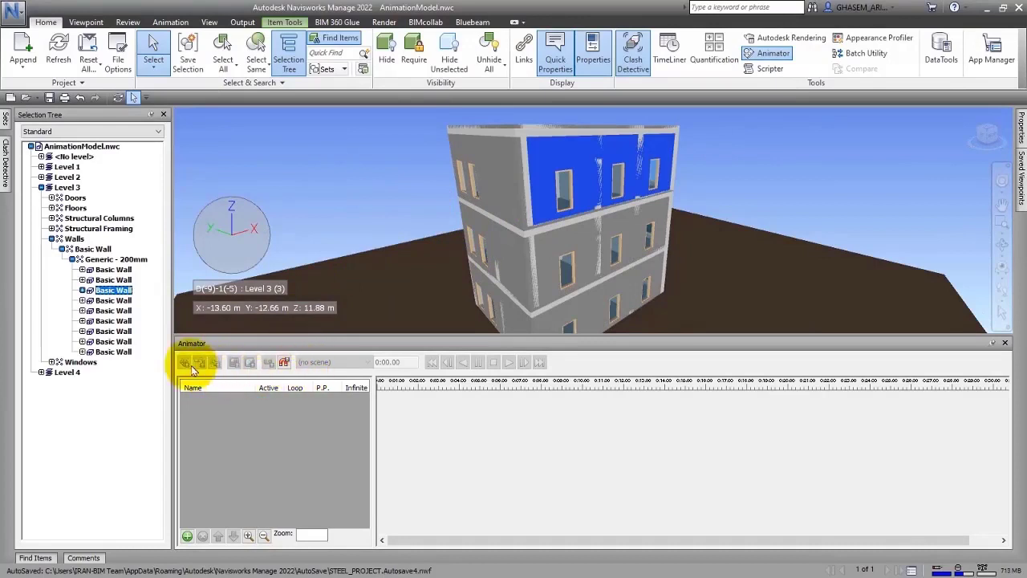
click(325, 188)
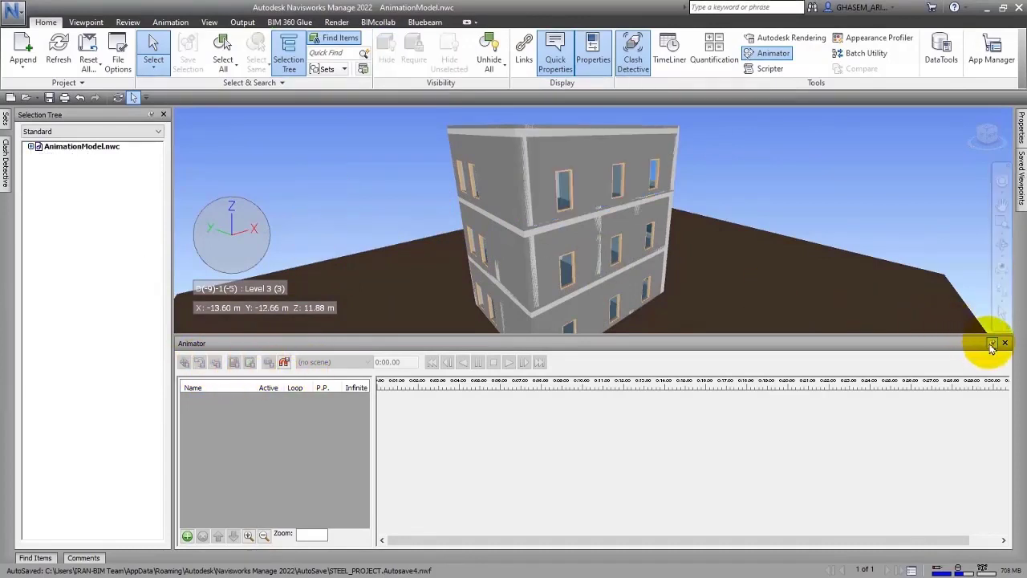
click(992, 343)
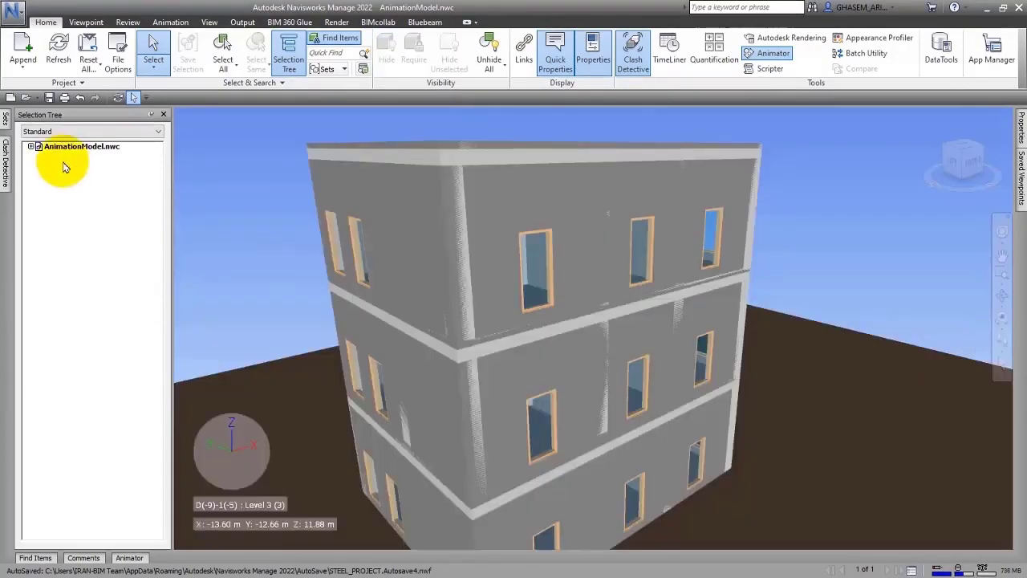
Expand AnimationModel.nwc and Level 1 in the Selection Tree, and select the Level 1 Structural Columns
click(31, 146)
middle_drag(313, 250, 329, 194)
scroll(364, 217, down, 3)
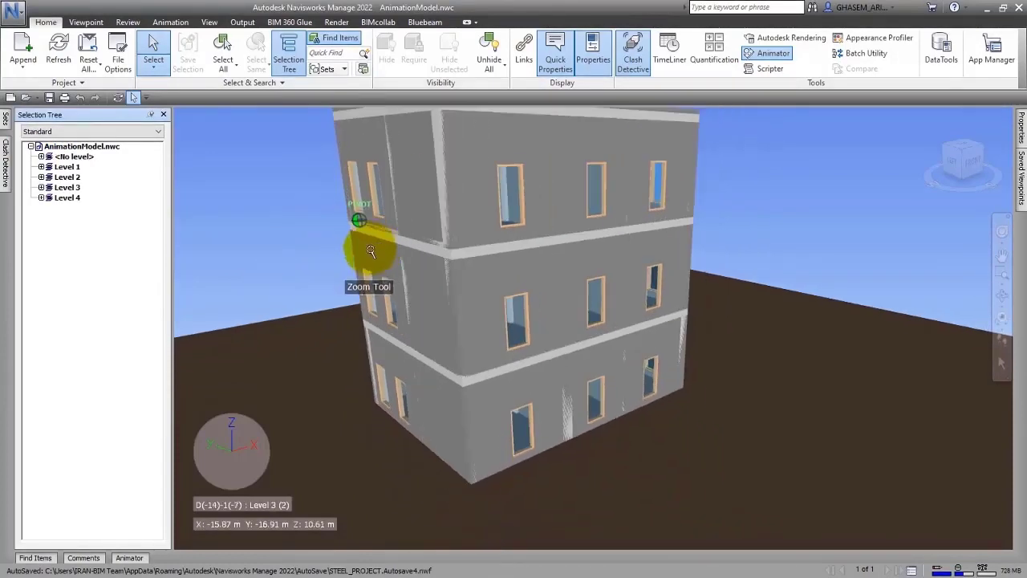
click(41, 157)
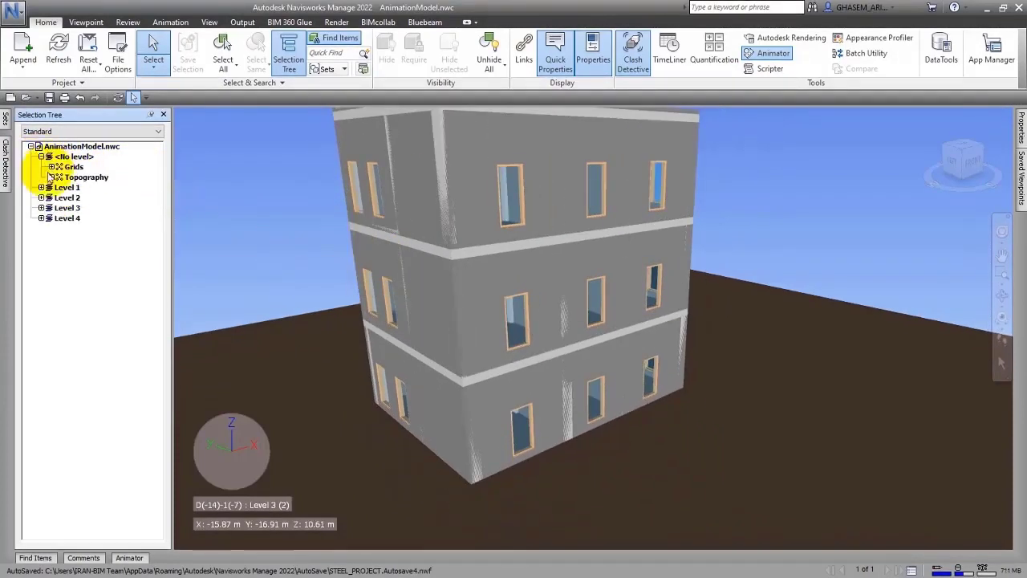
click(41, 156)
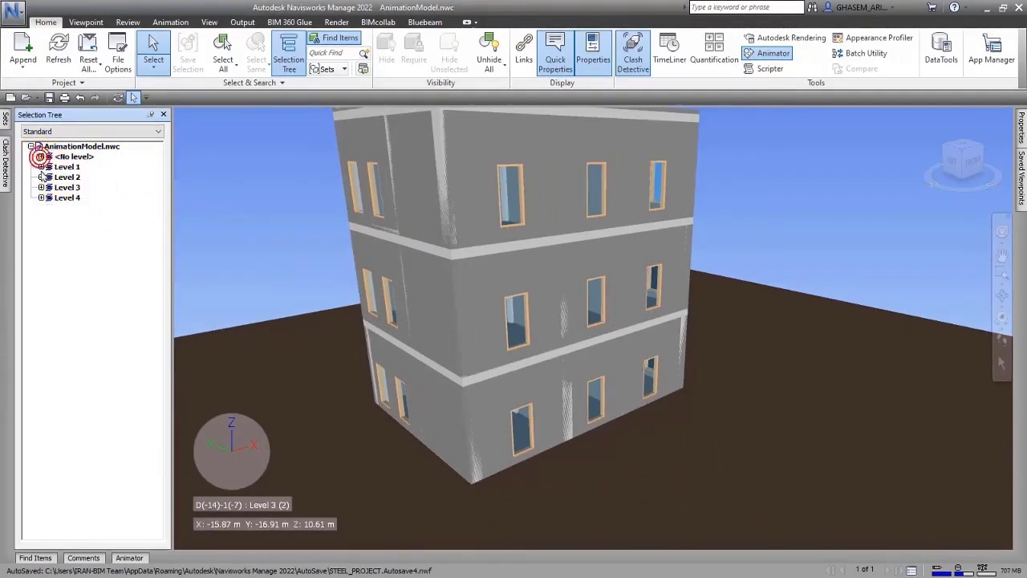
click(41, 166)
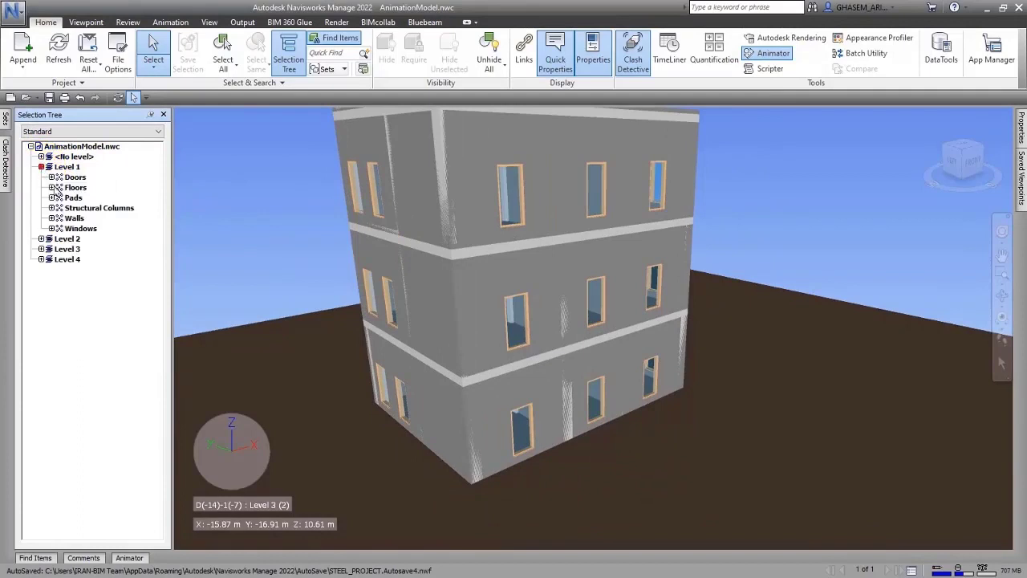
click(97, 208)
shift+middle_drag(227, 281, 367, 318)
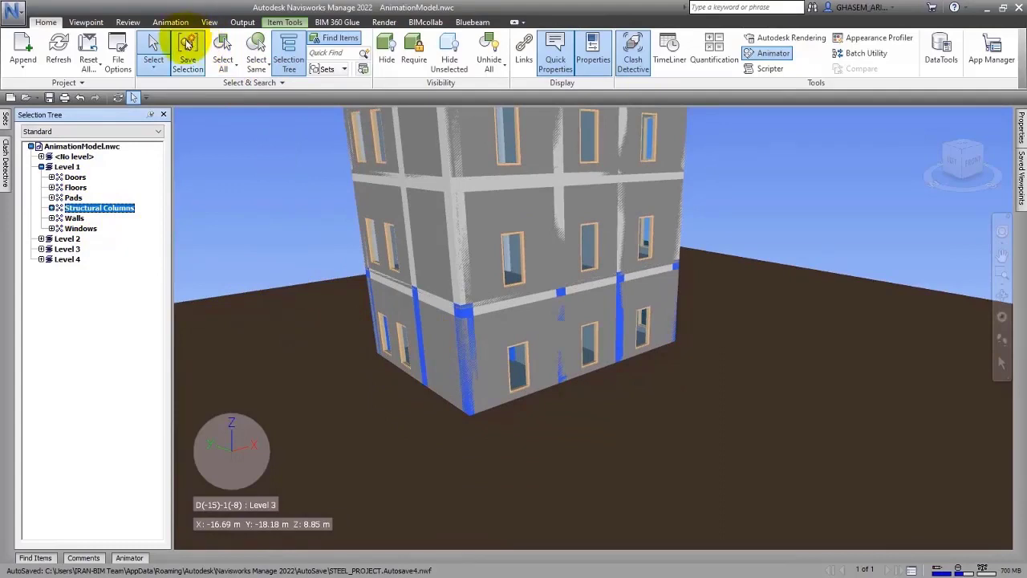
Save the selected columns as a selection set named "1 - STR - COLUMNS" in the pinned Sets window, and hide the columns
click(187, 46)
click(149, 115)
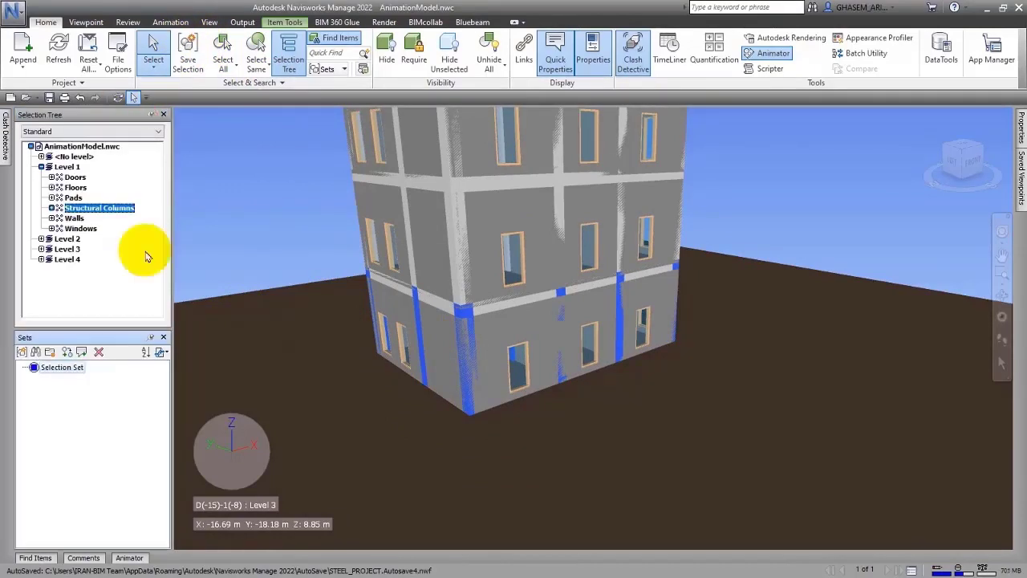
right_click(73, 369)
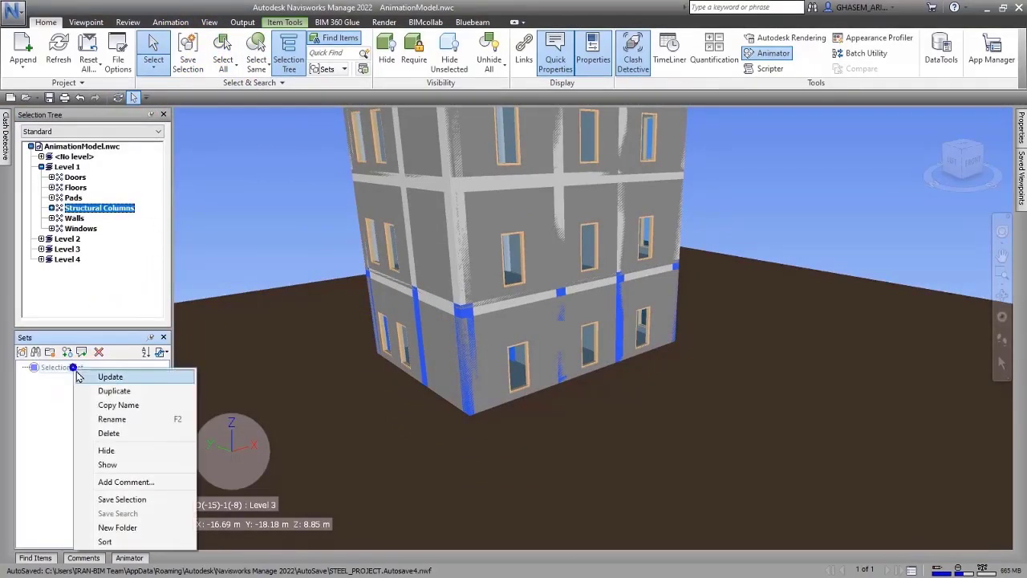
click(112, 419)
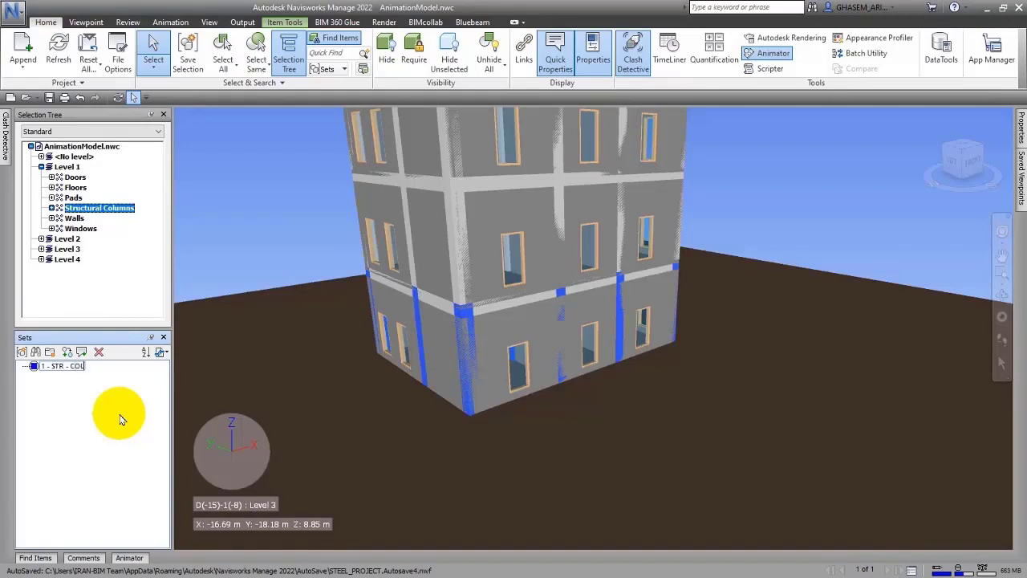
click(120, 419)
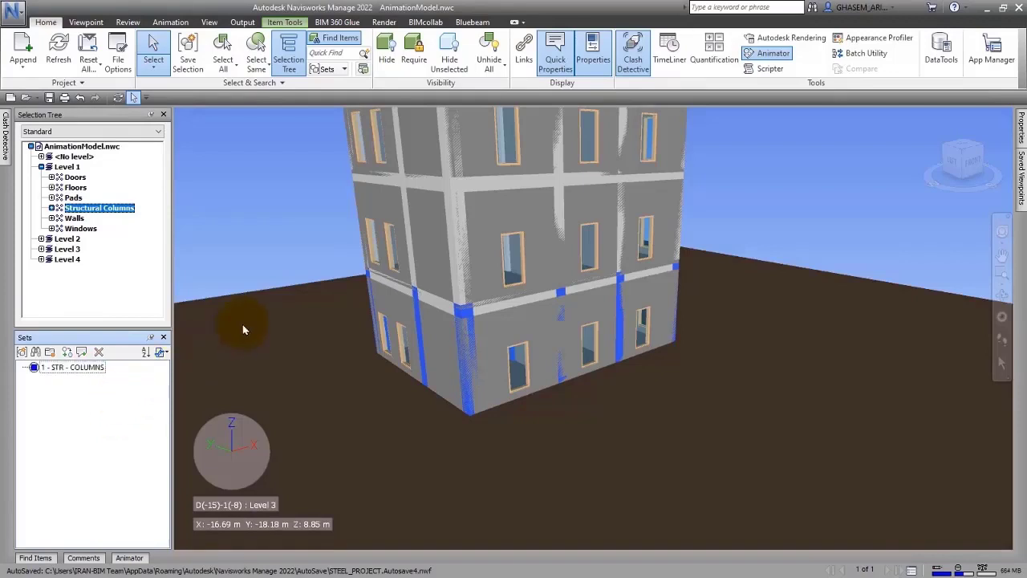
click(384, 53)
Save all Level 2 Structural Framing as a selection set named "2 - STR - BEAMS", and hide the beams
click(502, 304)
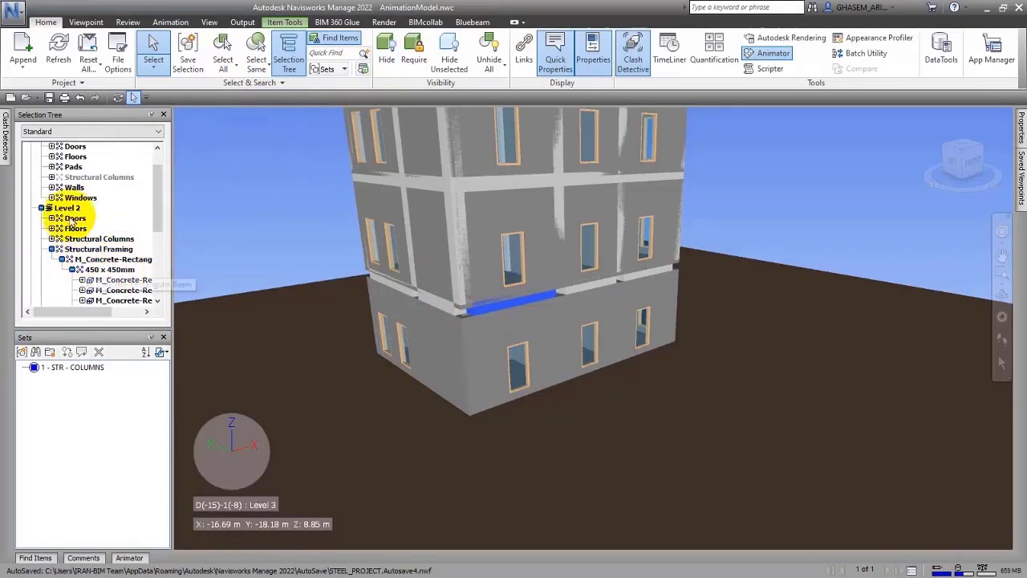
click(95, 250)
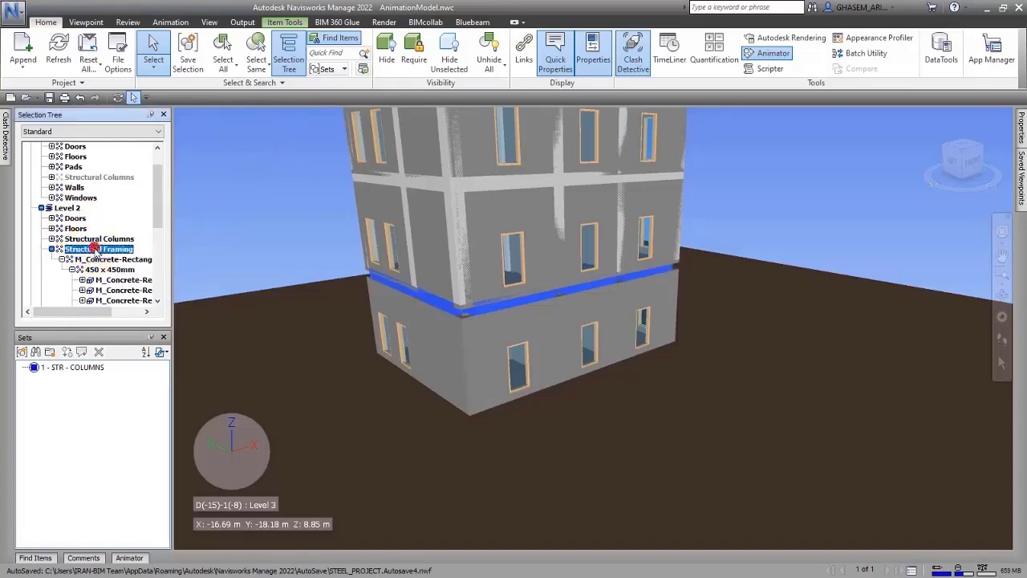
click(52, 250)
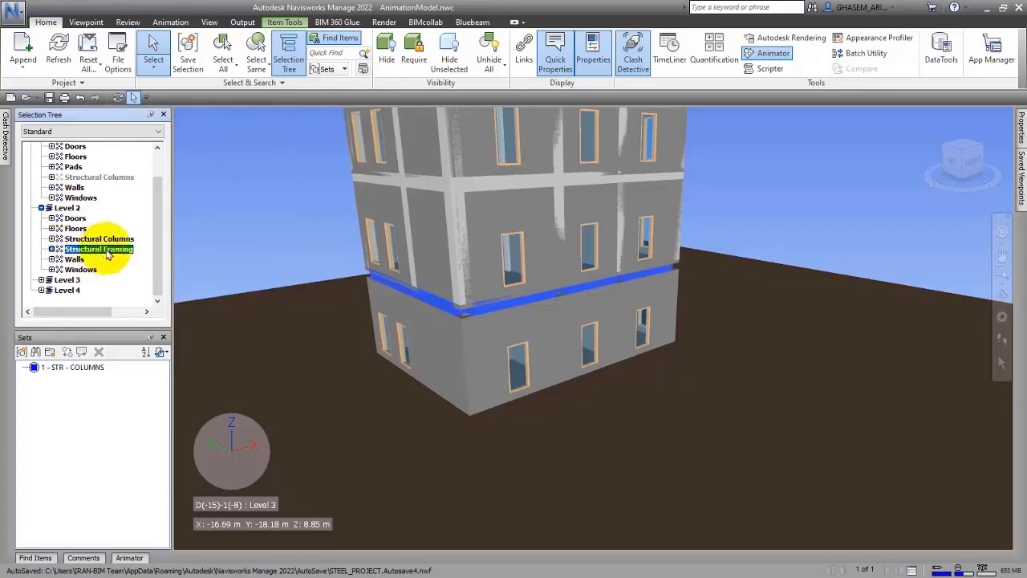
click(187, 52)
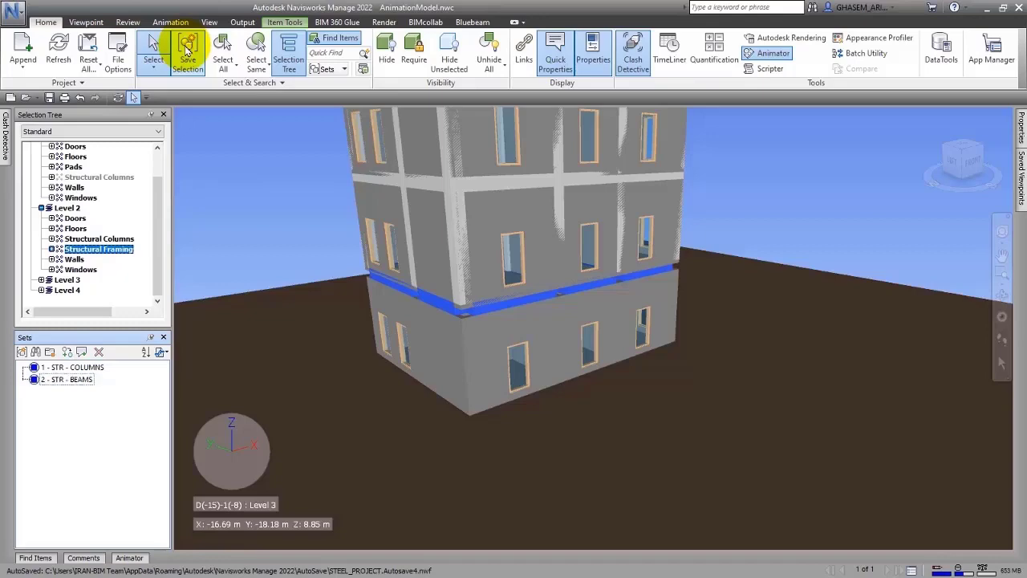
click(388, 59)
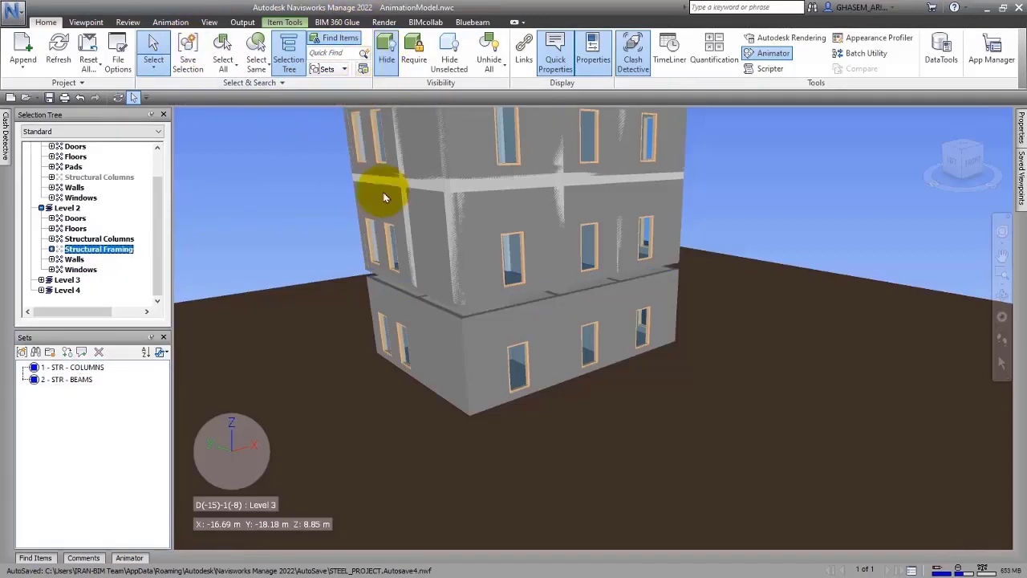
Save the Level 2 floor slab as a selection set named "3 - STR - FLOOR", and hide the slab
mouse_move(484, 312)
shift+middle_down()
mouse_move(493, 265)
mouse_move(495, 299)
mouse_move(498, 285)
mouse_move(495, 299)
mouse_move(446, 299)
shift+middle_up()
click(494, 295)
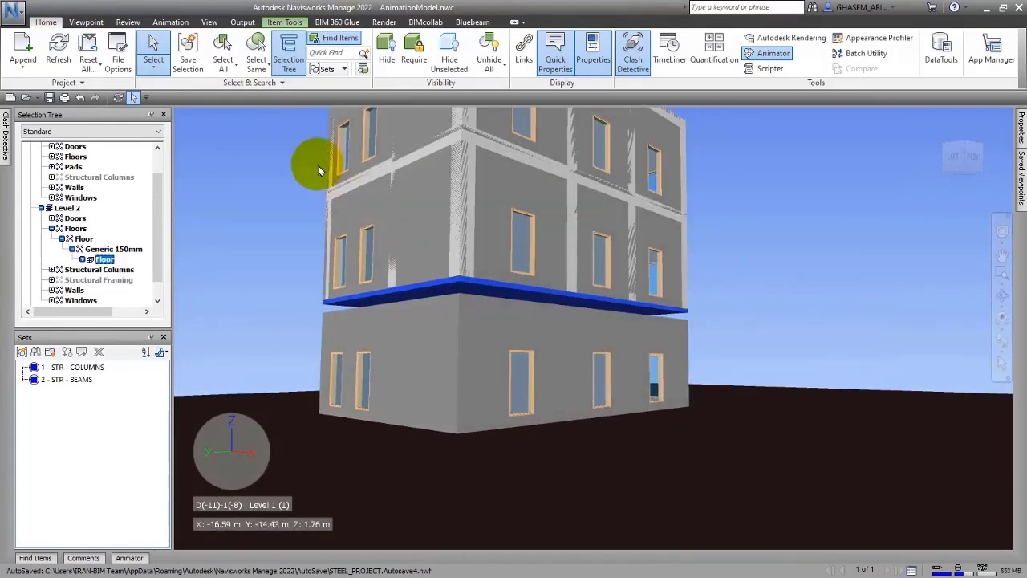
click(188, 59)
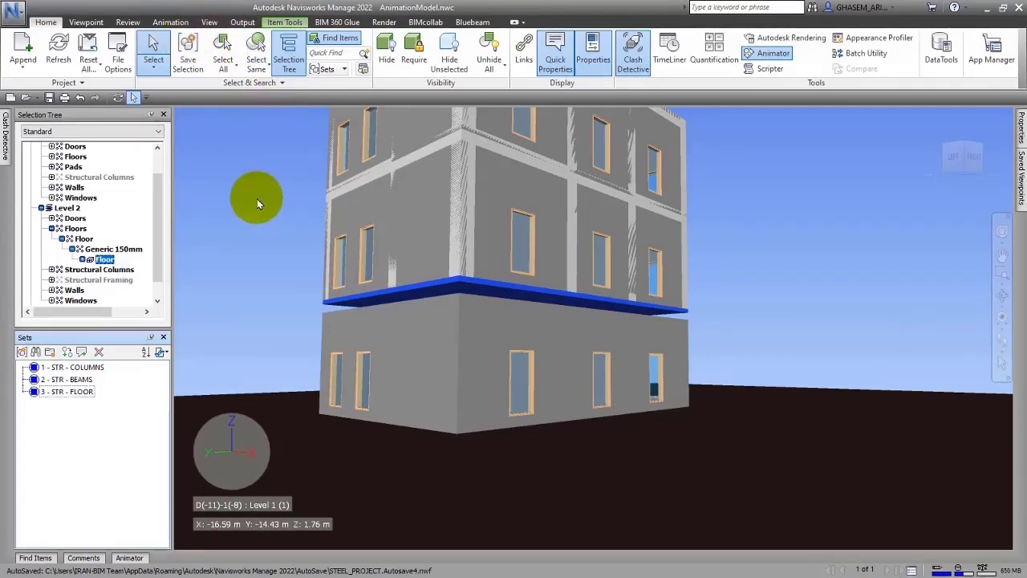
click(386, 49)
Save all Level 2 Structural Columns as a selection set named "4 - STR - COLUMNS", and hide the columns
click(463, 215)
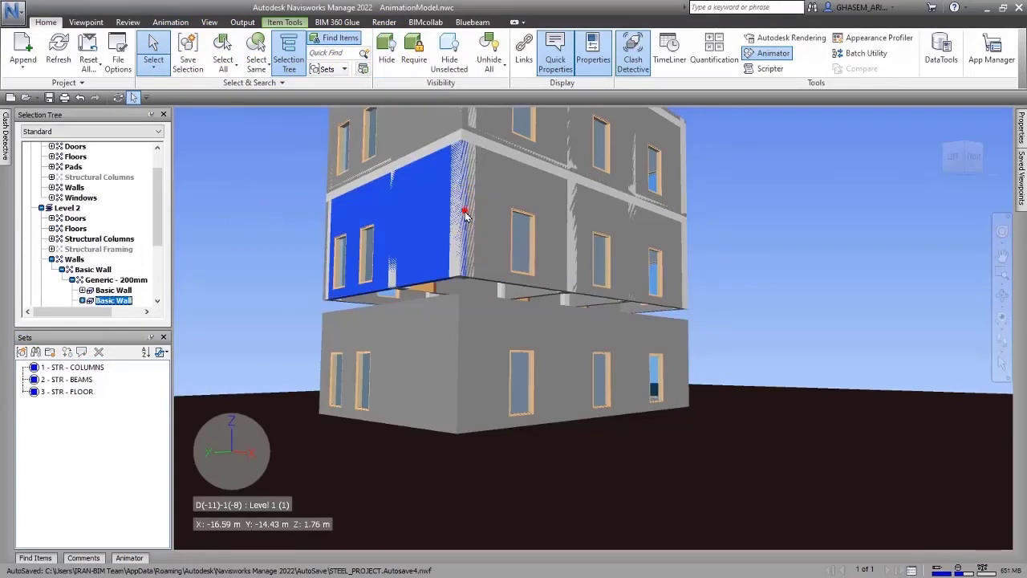
click(572, 200)
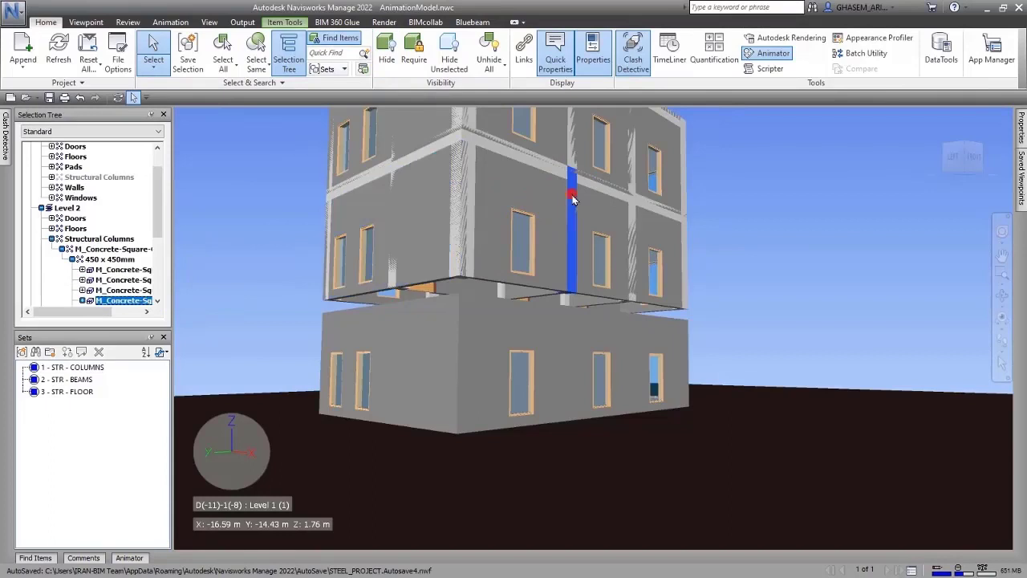
click(96, 238)
click(52, 238)
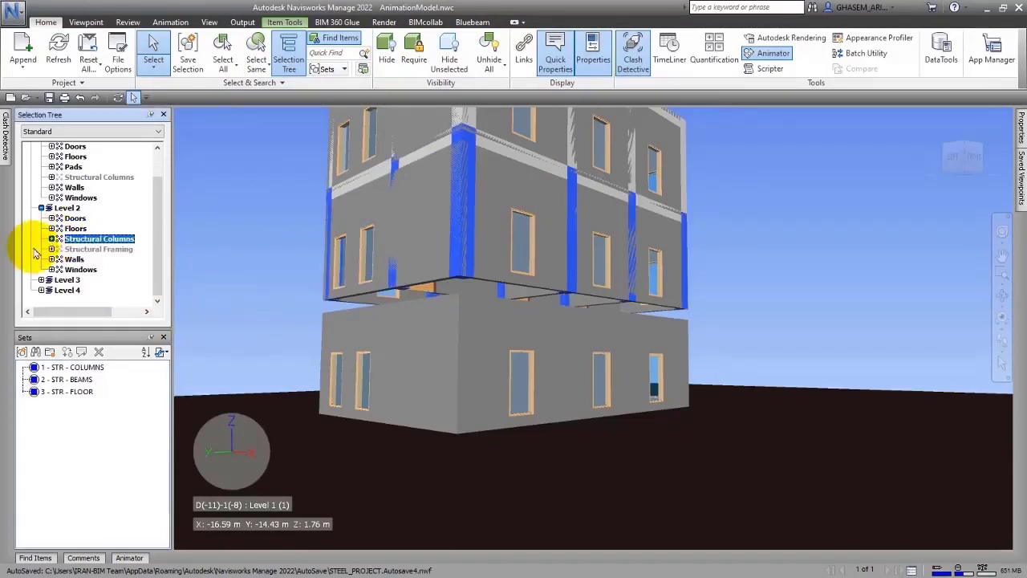
click(193, 52)
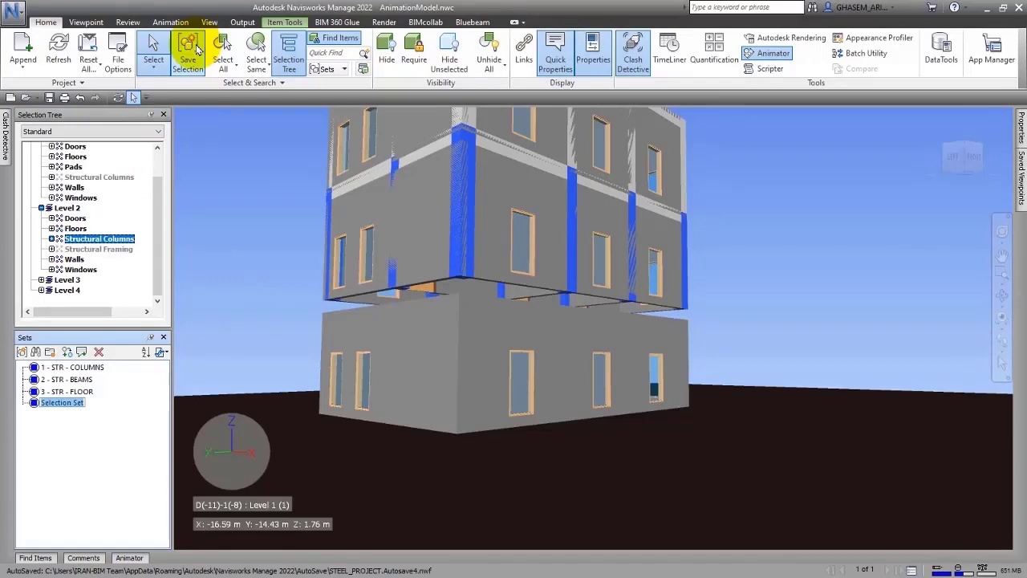
text(4 - STR - CO)
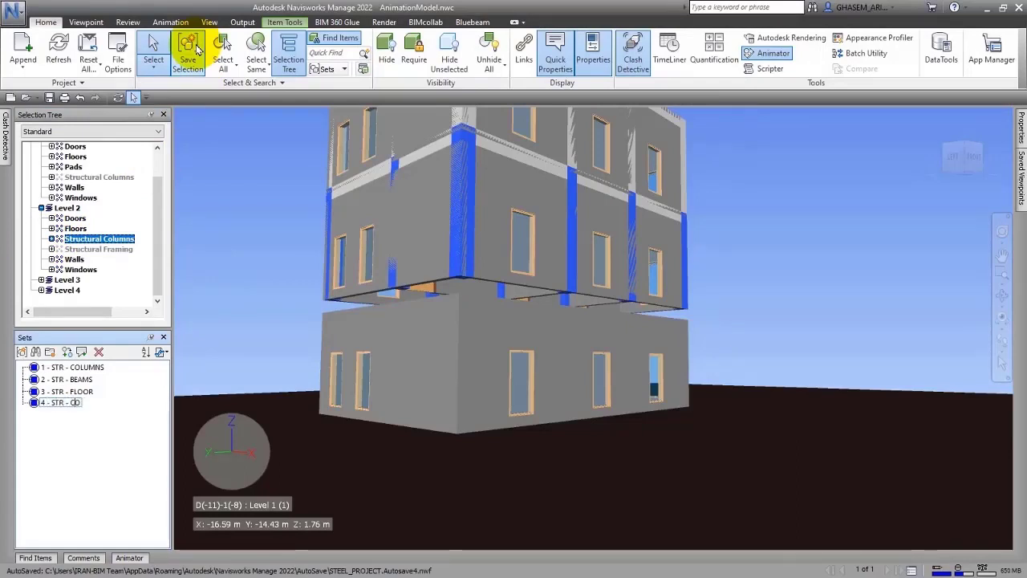
text(LUMNS)
key(Return)
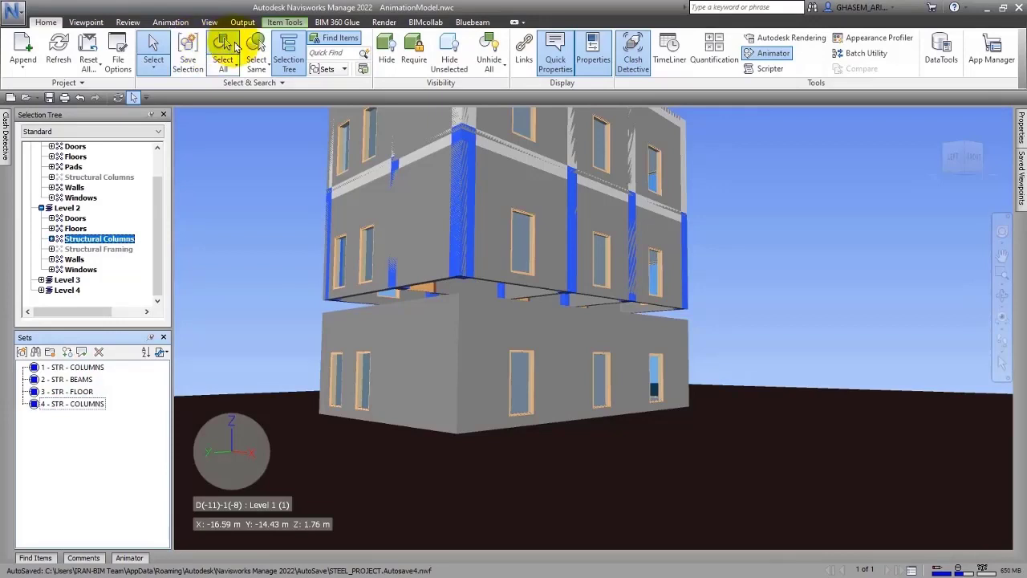
click(386, 56)
Save all Level 3 Structural Framing as a selection set named "5 - STR - BEAMS", and hide the beams
shift+middle_drag(334, 196, 327, 213)
click(482, 183)
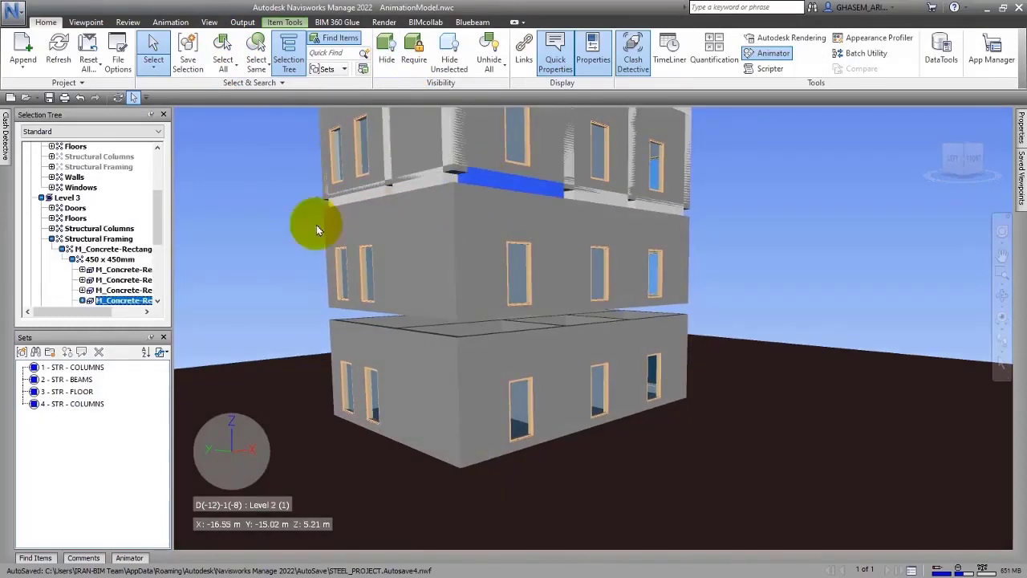
click(96, 239)
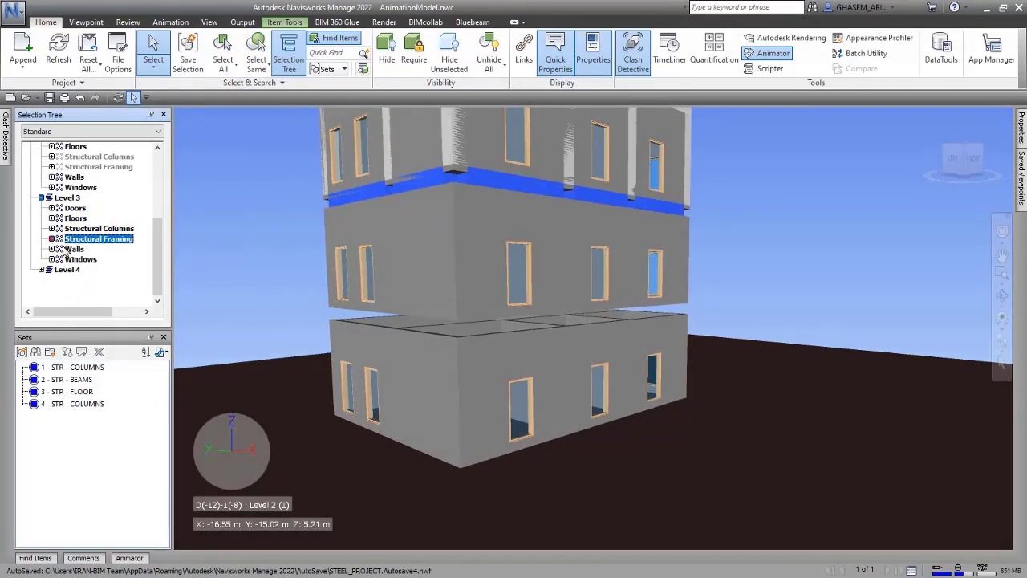
click(188, 52)
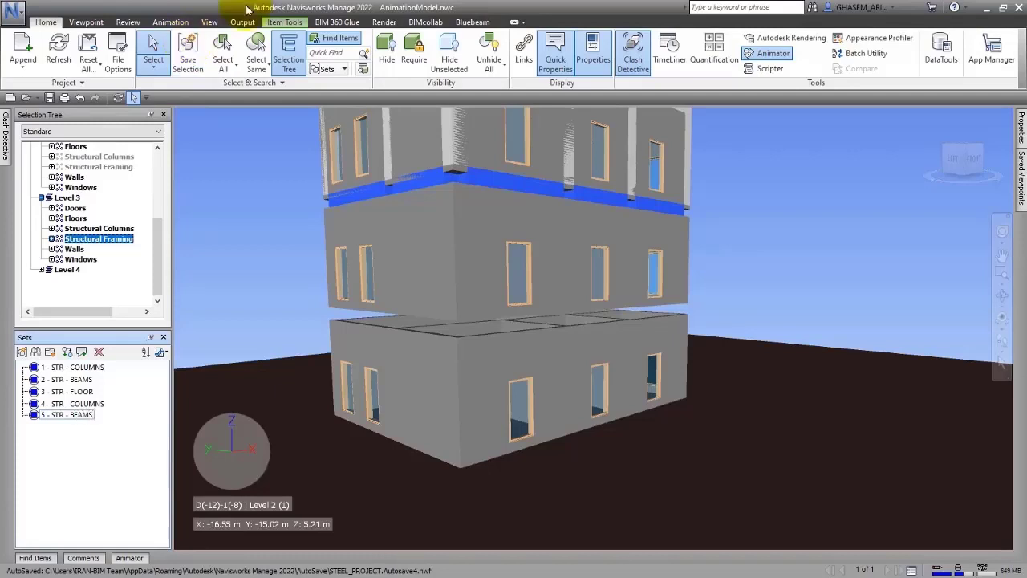
key(Return)
click(387, 48)
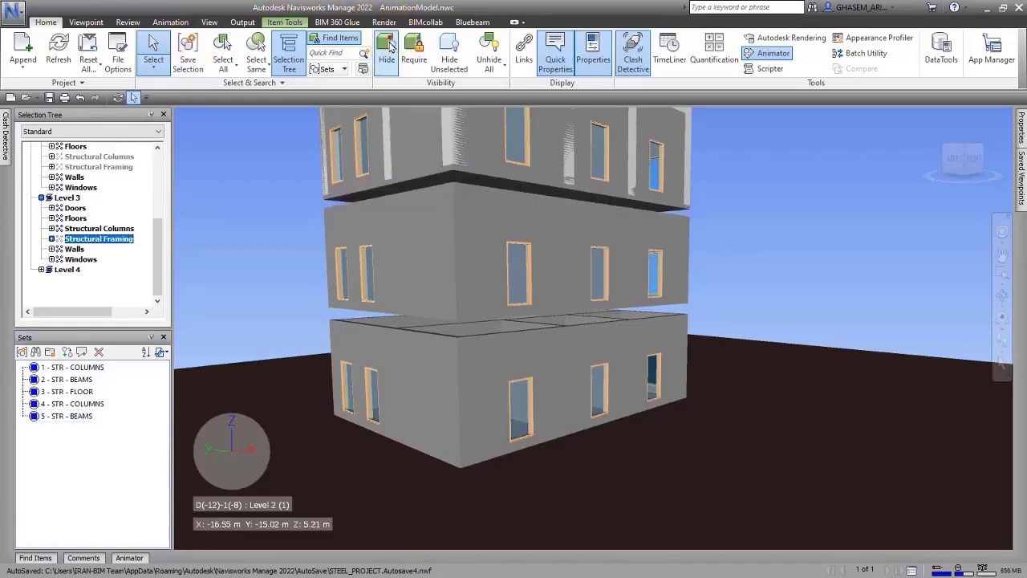
Save the Level 3 floor slab as a selection set named "6 - STR - FLOOR"
click(474, 175)
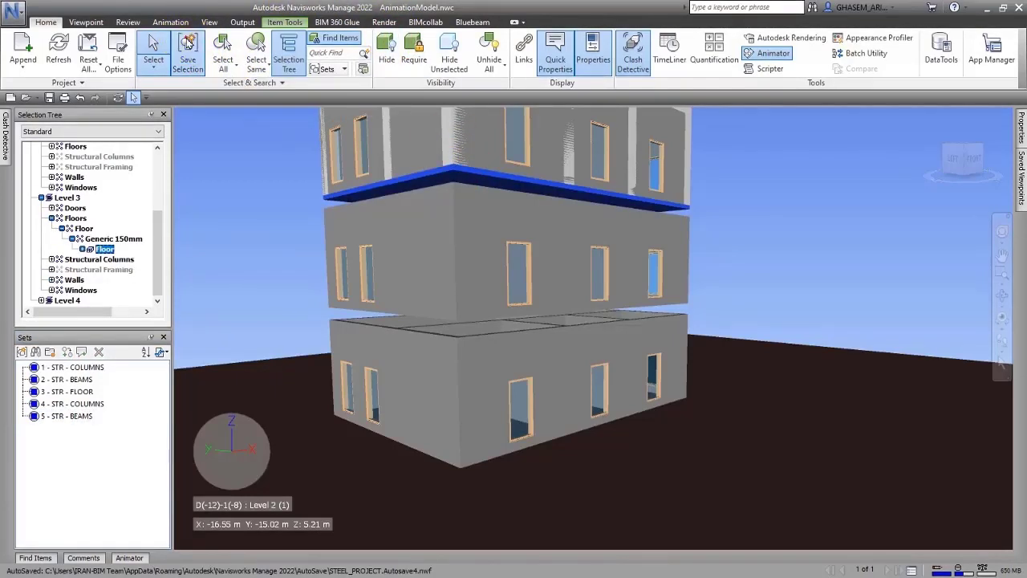
click(188, 49)
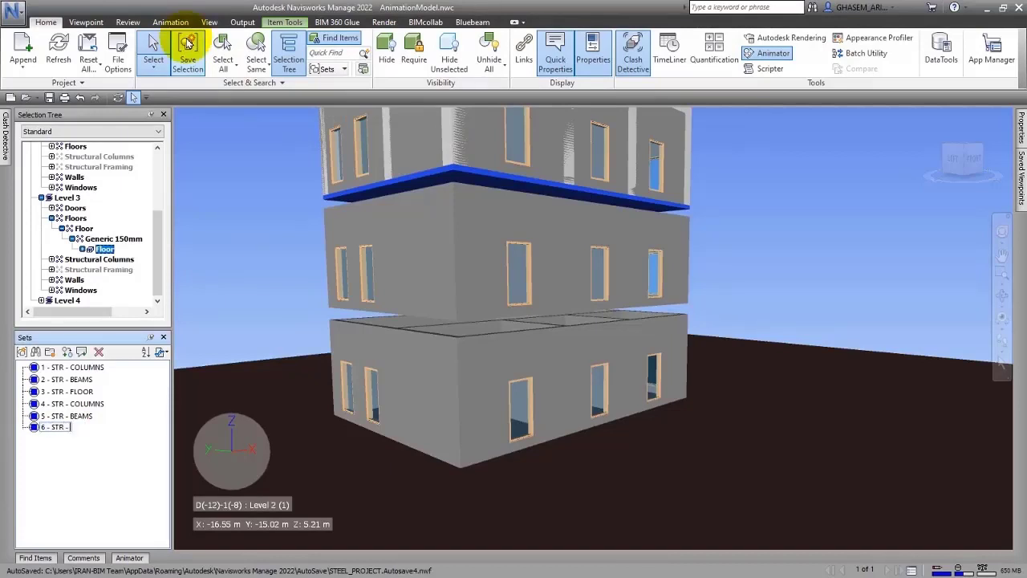
key(Return)
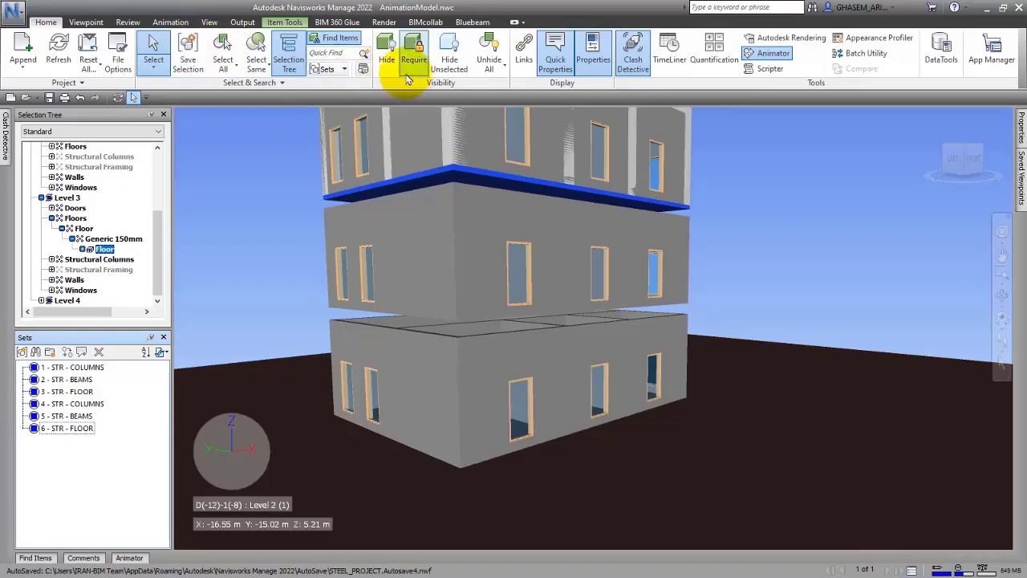
Hide the Level 3 floor slab and select all Level 3 Structural Columns
click(392, 63)
middle_drag(401, 149, 417, 290)
click(463, 198)
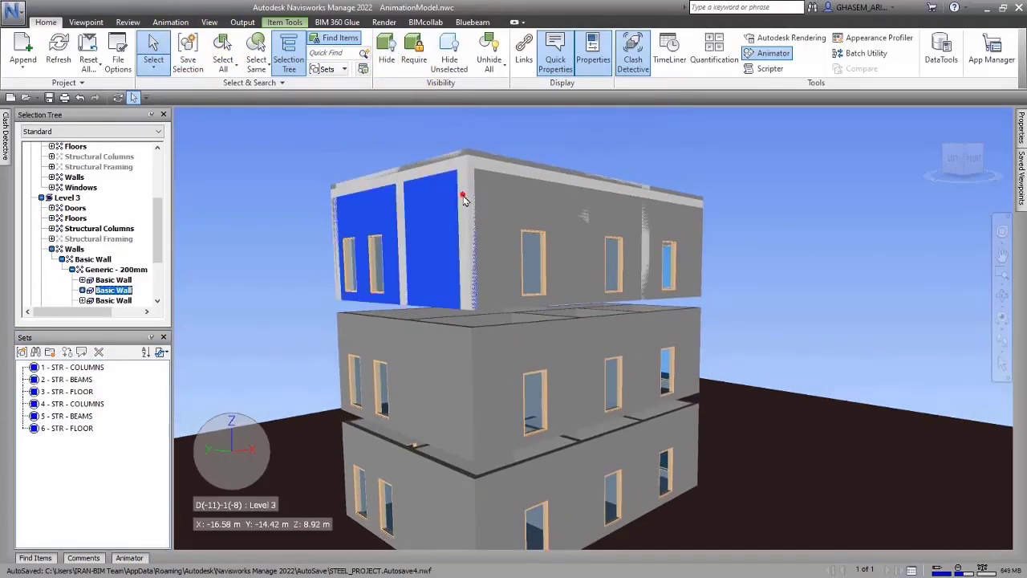
click(642, 245)
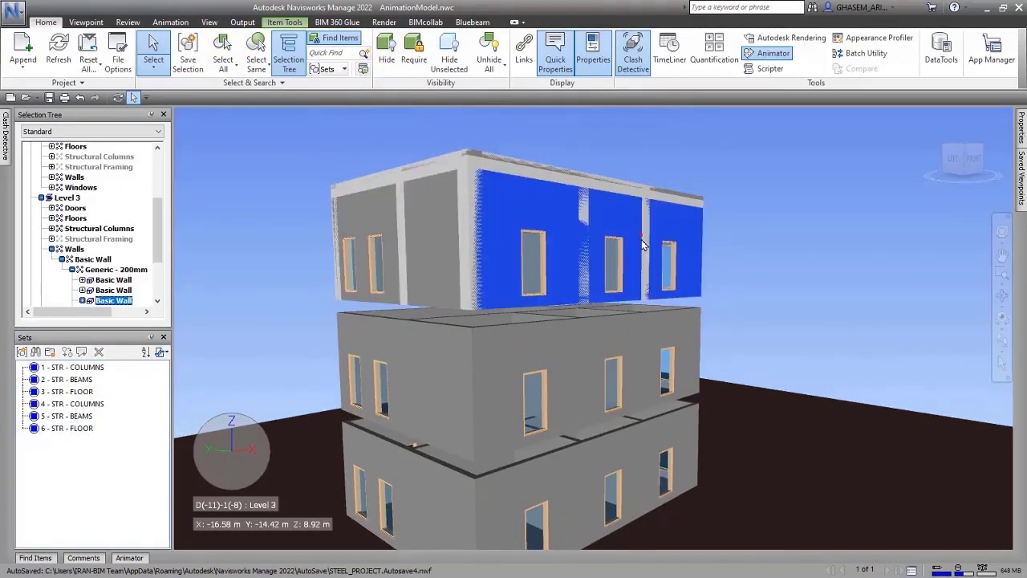
click(400, 193)
click(400, 185)
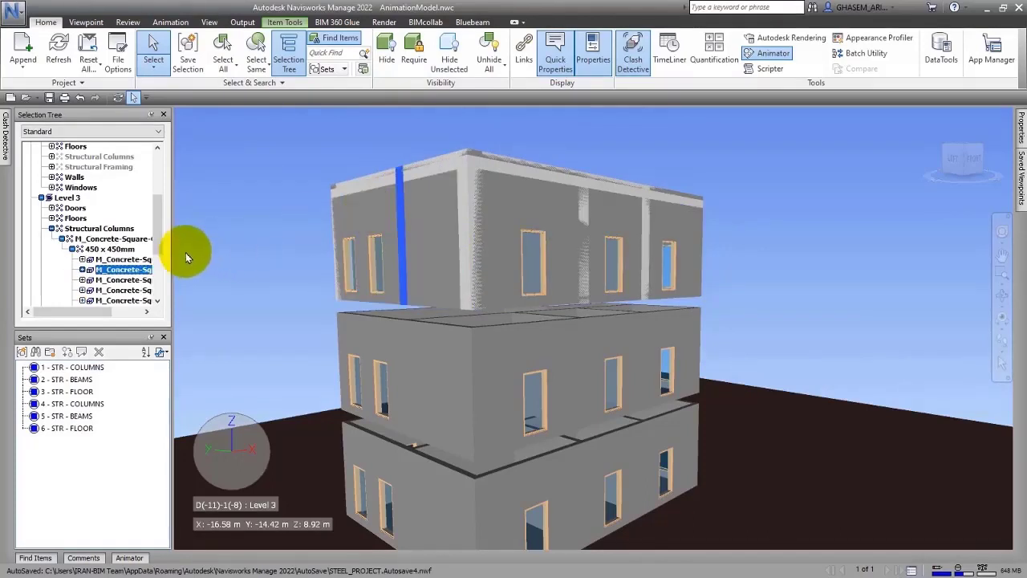
click(100, 229)
click(52, 228)
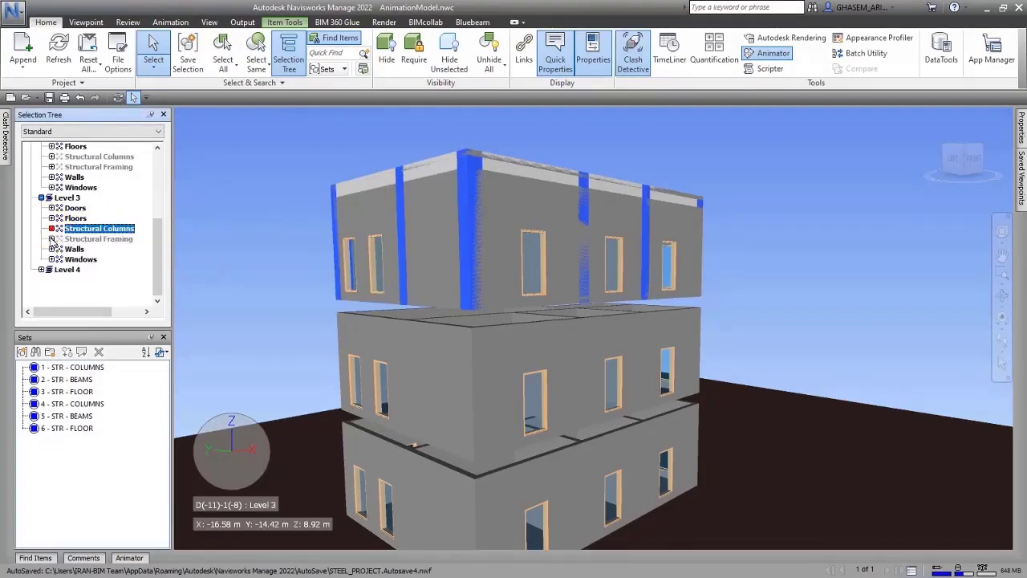
Save the selected Level 3 columns as a selection set named "7 - STR - COLUMNS", and hide them
click(188, 54)
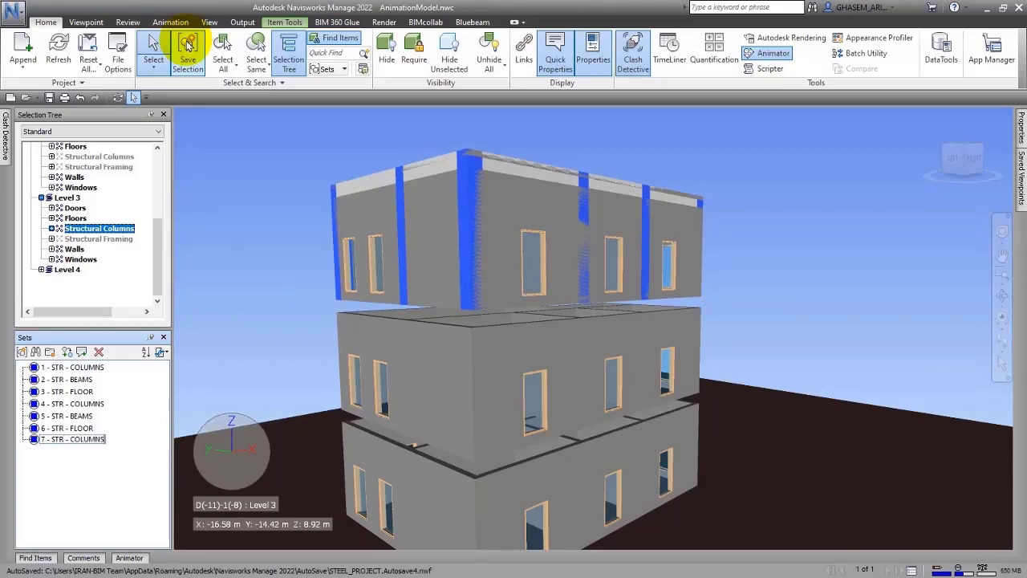
key(Return)
click(386, 53)
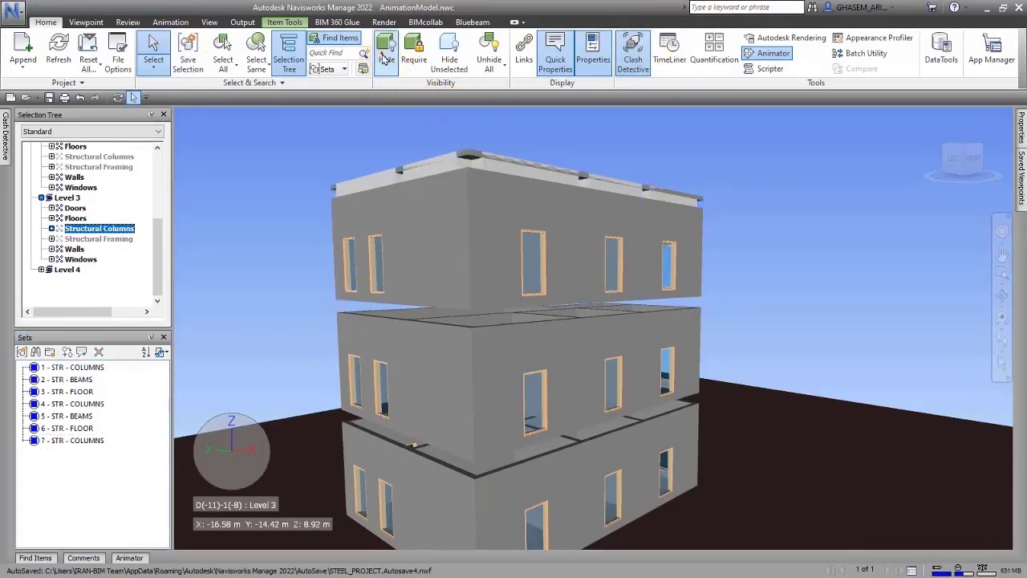
Save all Level 4 Structural Framing as a selection set named "8 - STR - BEAMS", and hide the beams
click(460, 159)
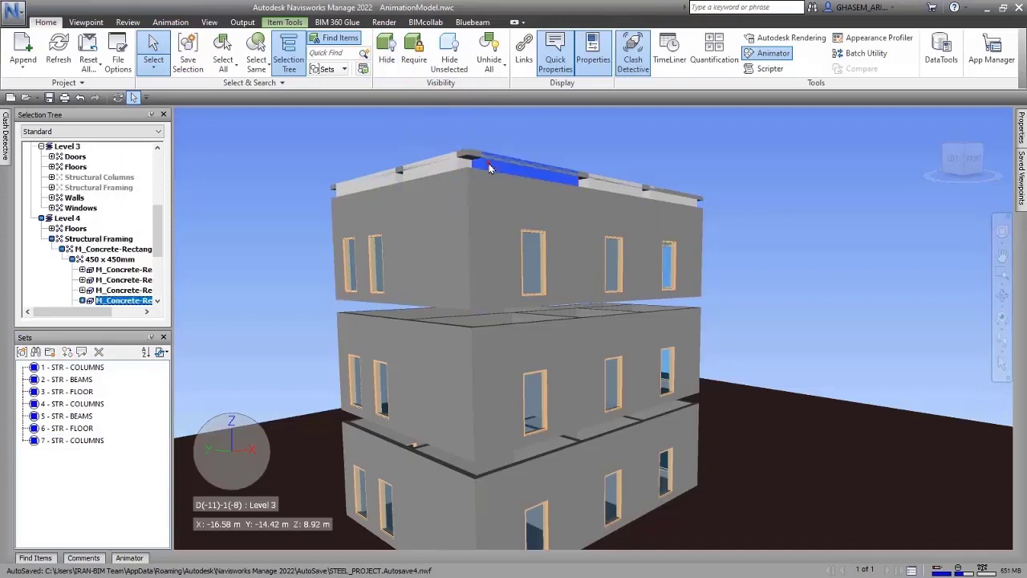
click(91, 240)
click(51, 238)
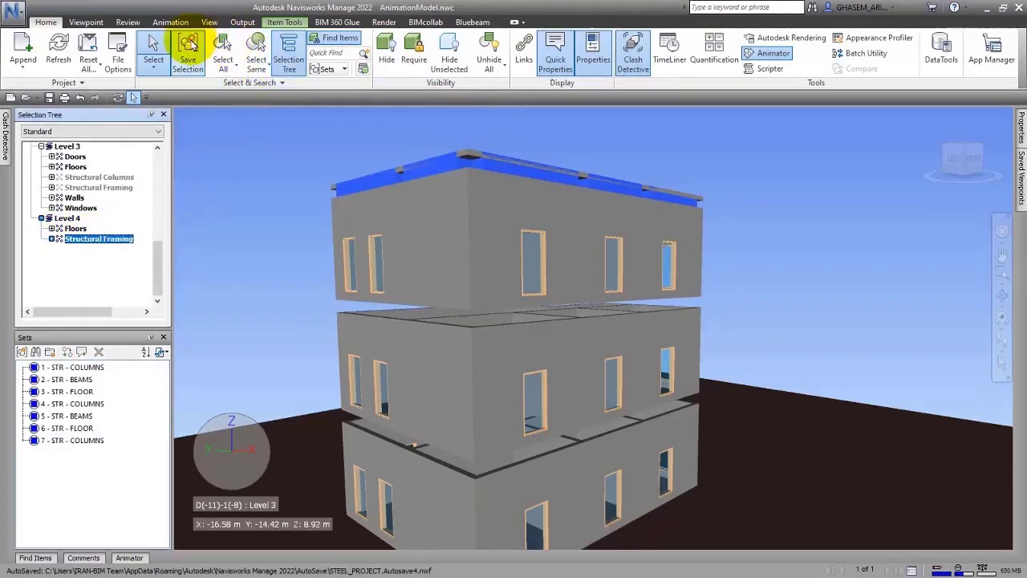
click(191, 46)
text(8 - STR - BEAMS)
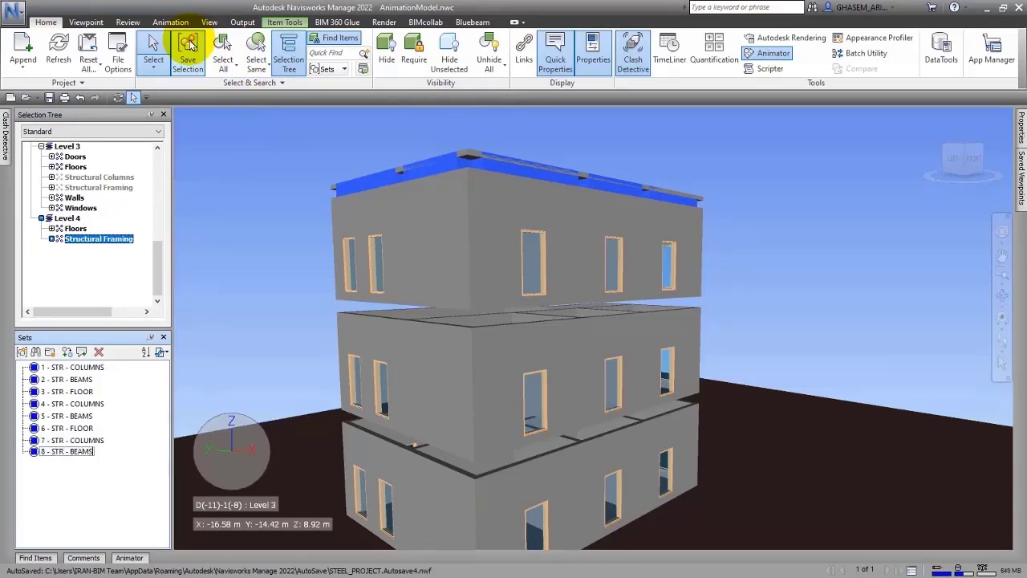
key(Return)
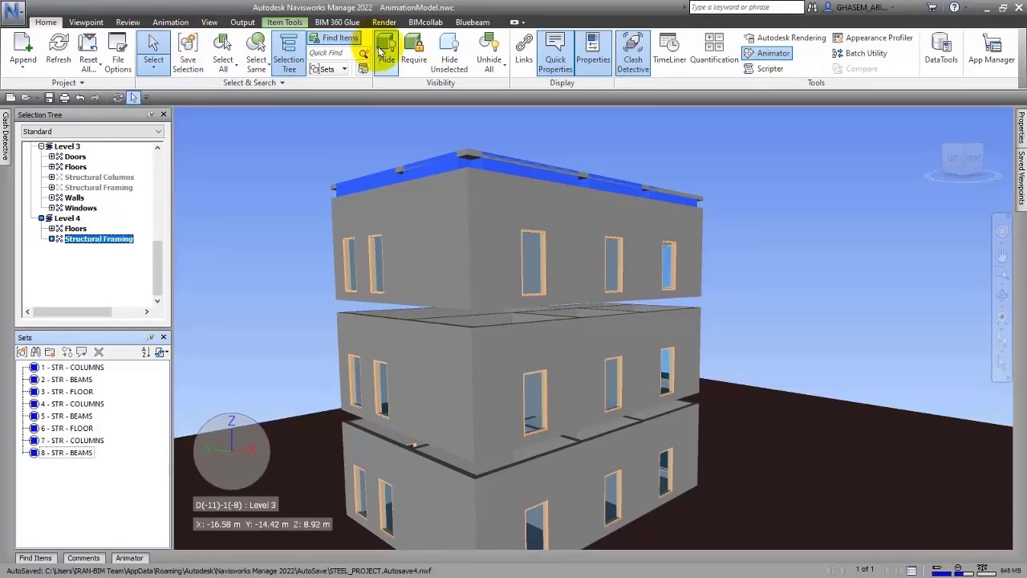
Save the Level 4 floor slab as a selection set named "9 - STR - FLOOR", and hide the slab
click(467, 166)
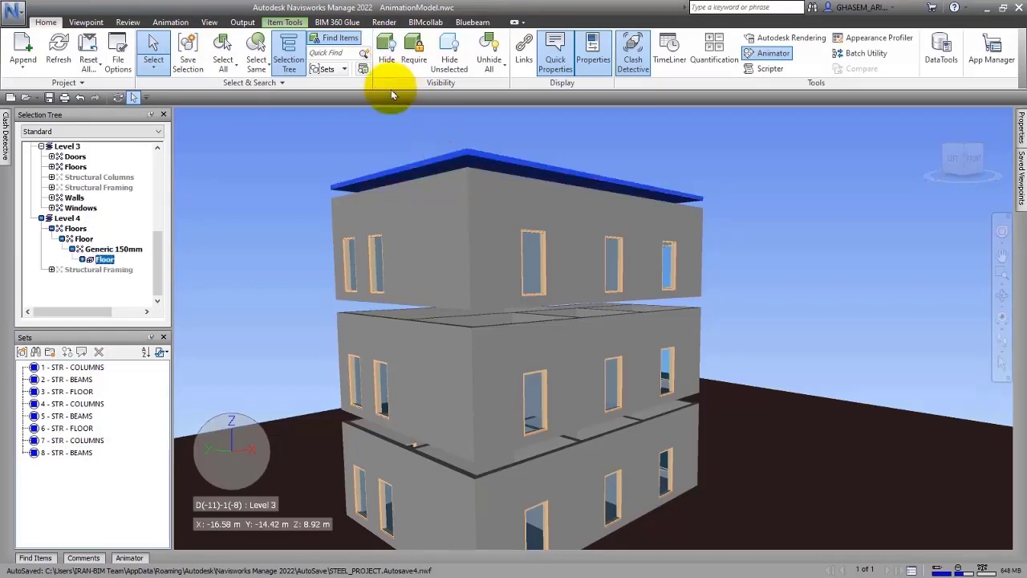
click(188, 46)
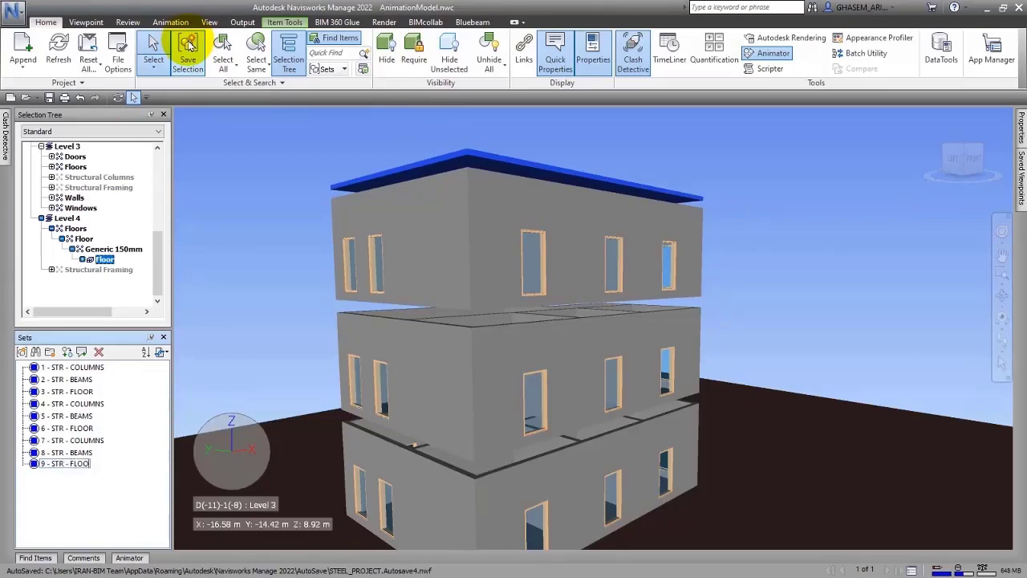
text(9 - STR - FLOOR)
key(Return)
click(386, 53)
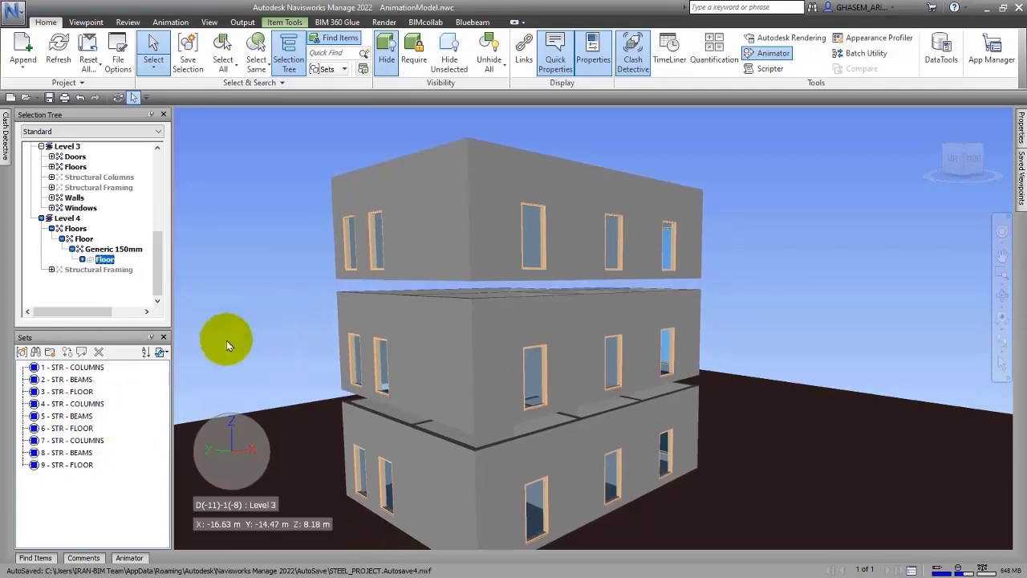
Try to select the Level 1 walls with Select Same Type, starting from one exterior ground-floor wall
click(80, 391)
click(208, 330)
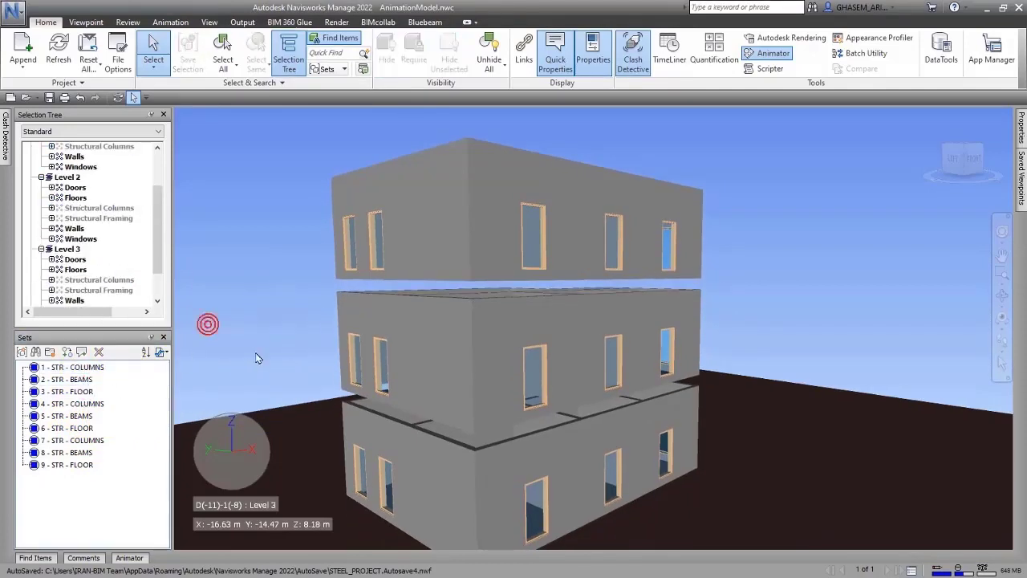
click(474, 458)
middle_drag(468, 483, 455, 448)
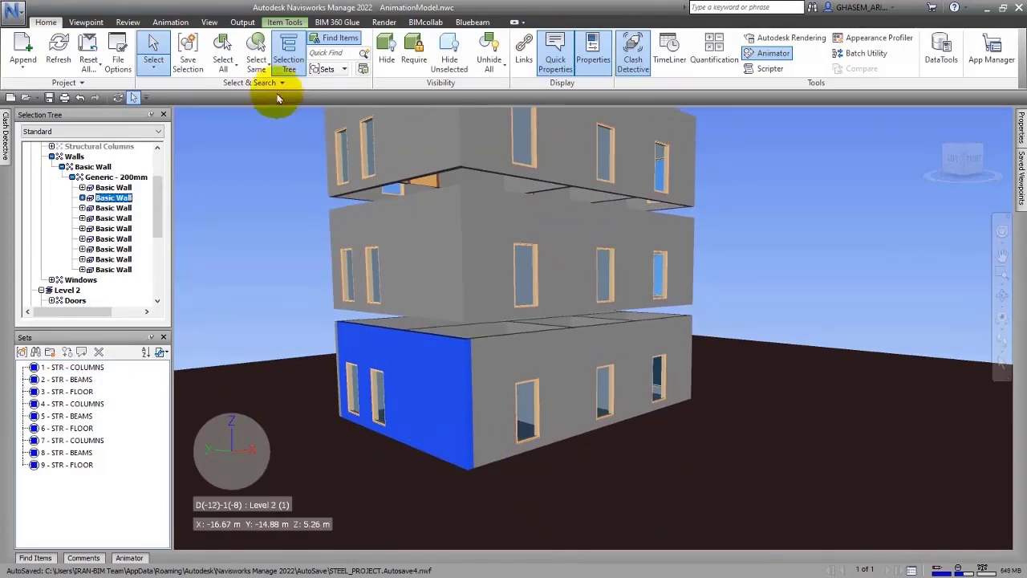
click(245, 71)
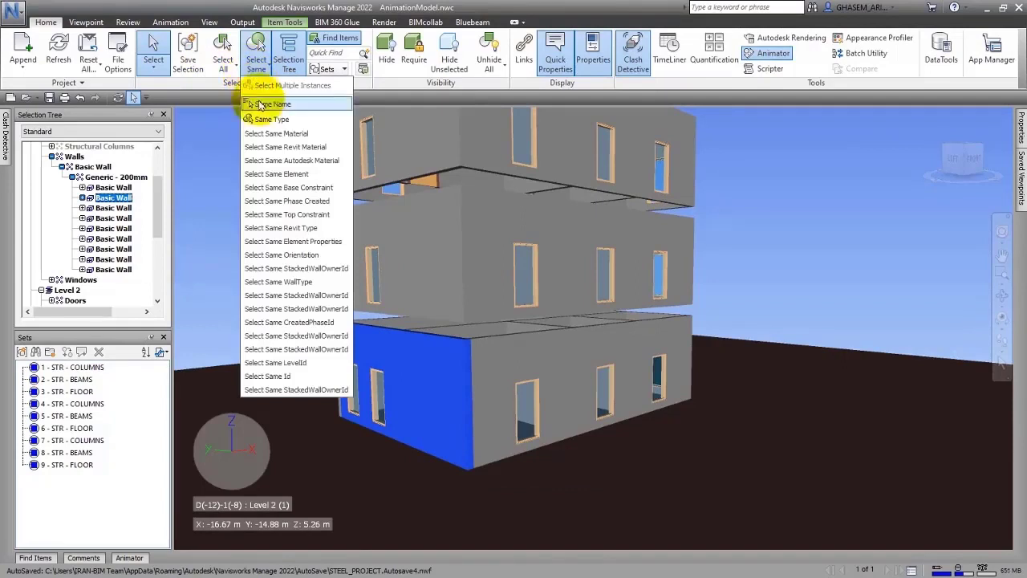
click(255, 116)
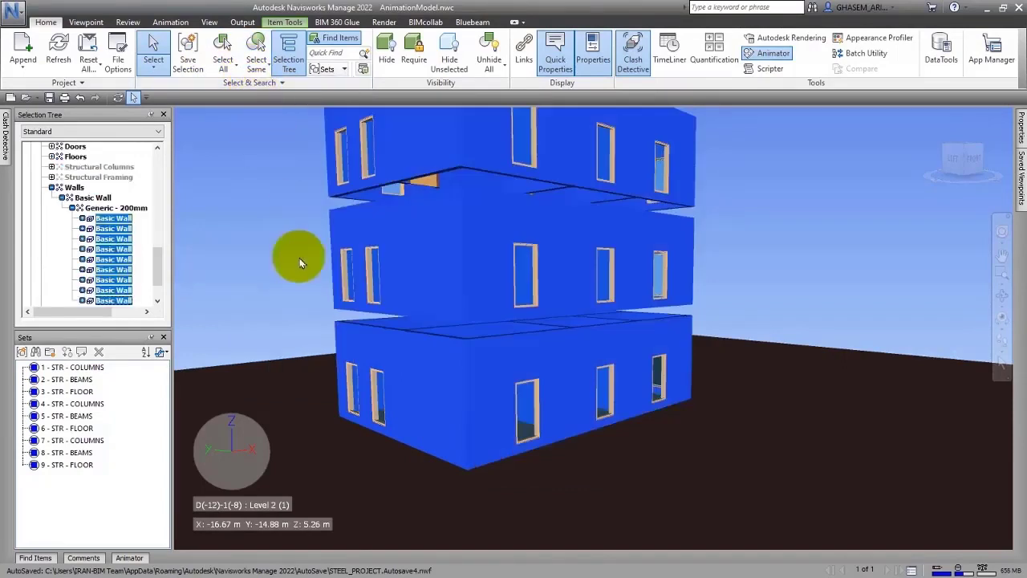
Save all Level 1 Walls as a selection set named "10 - ARC - WALLS", and hide the walls
click(452, 419)
drag(160, 225, 153, 199)
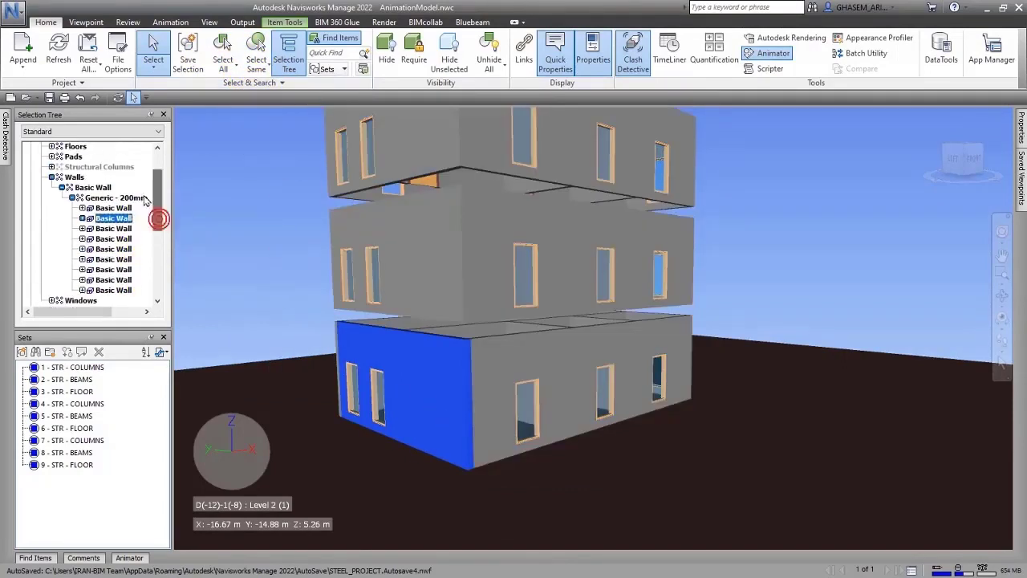
click(91, 188)
click(74, 177)
click(52, 177)
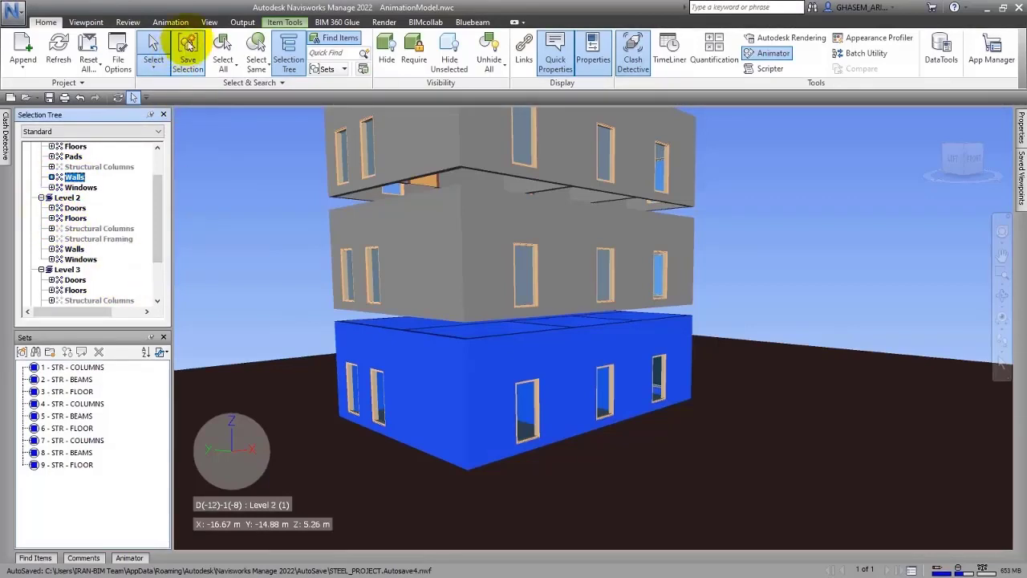
click(187, 49)
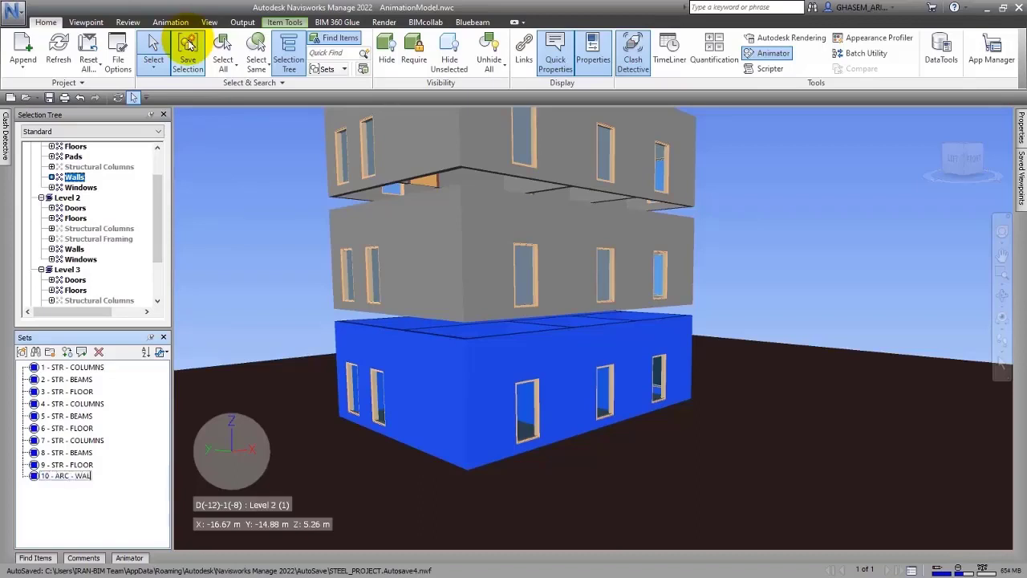
key(Return)
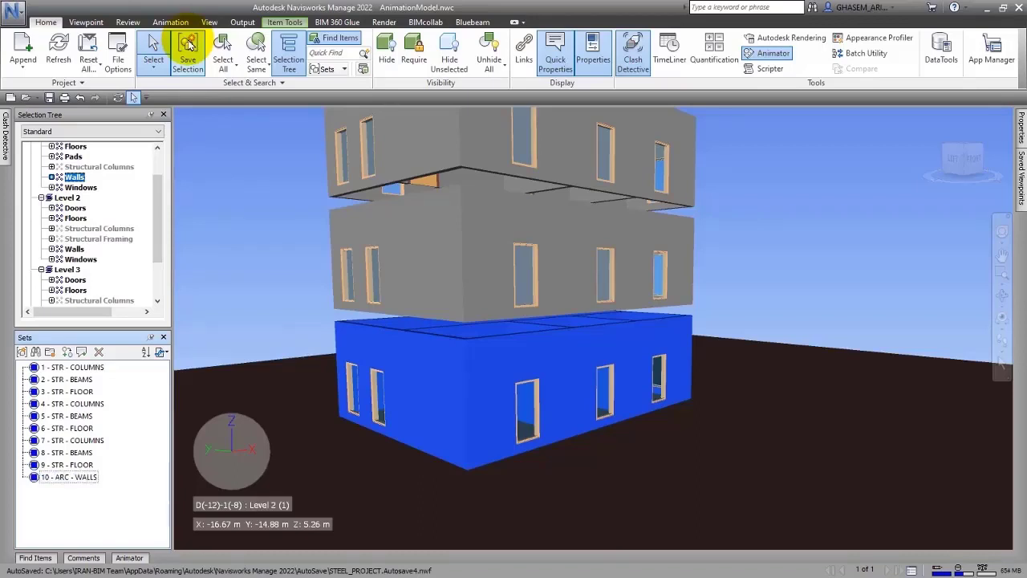
click(387, 49)
Save all Level 1 Windows as a selection set named "11 - ARC - WINDOWS", and hide the windows
click(355, 389)
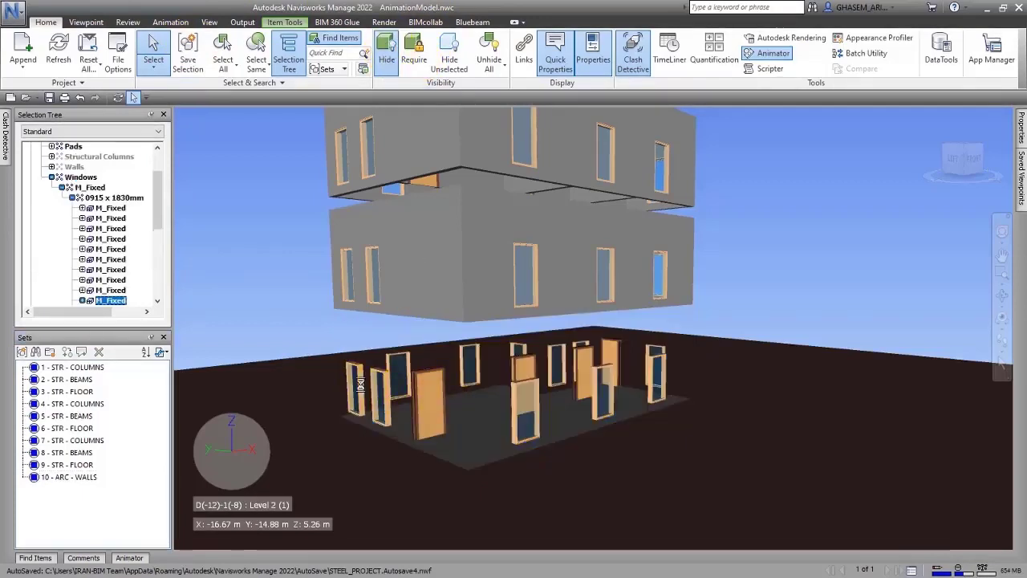
click(51, 177)
click(80, 177)
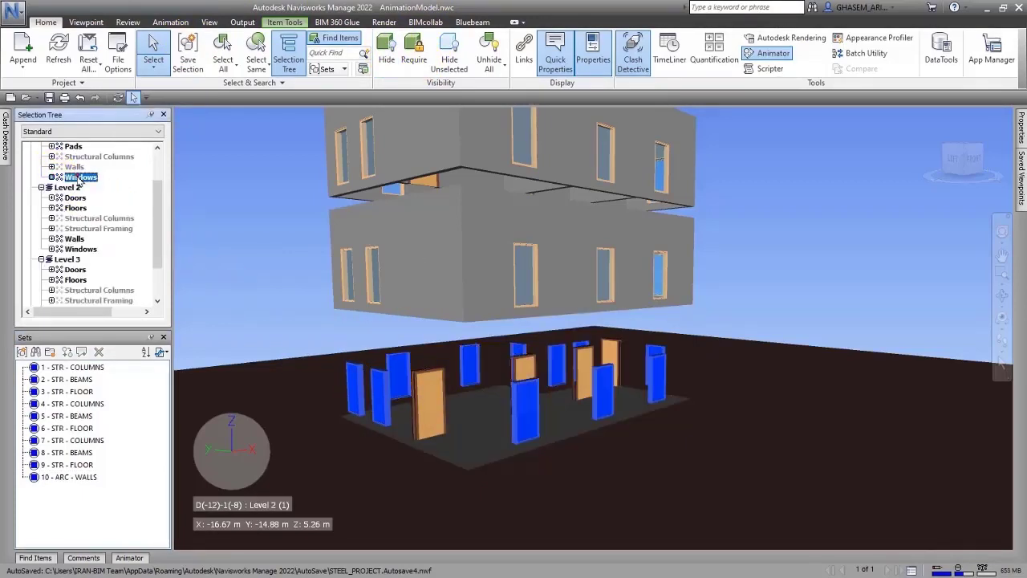
right_click(80, 178)
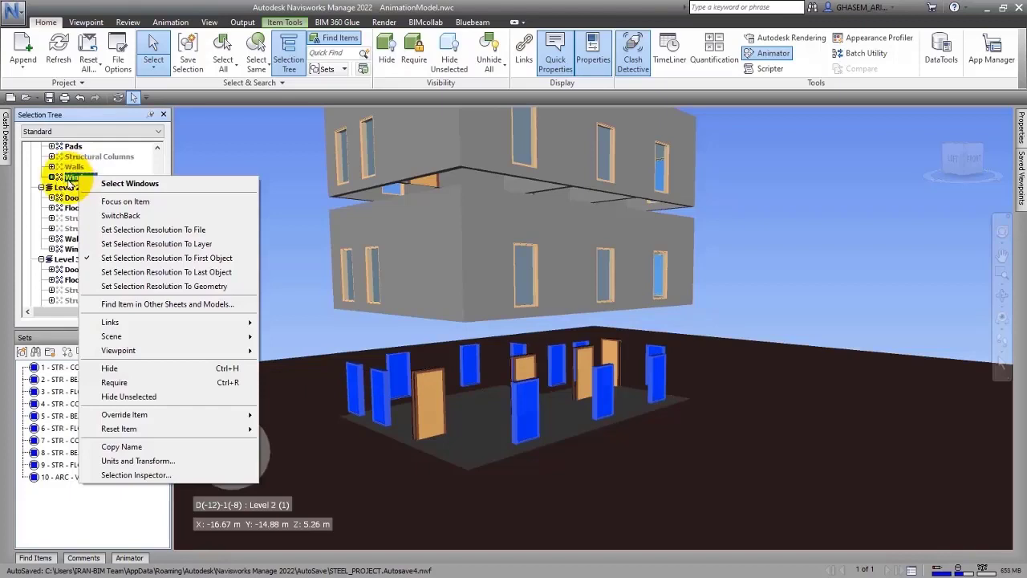
click(187, 58)
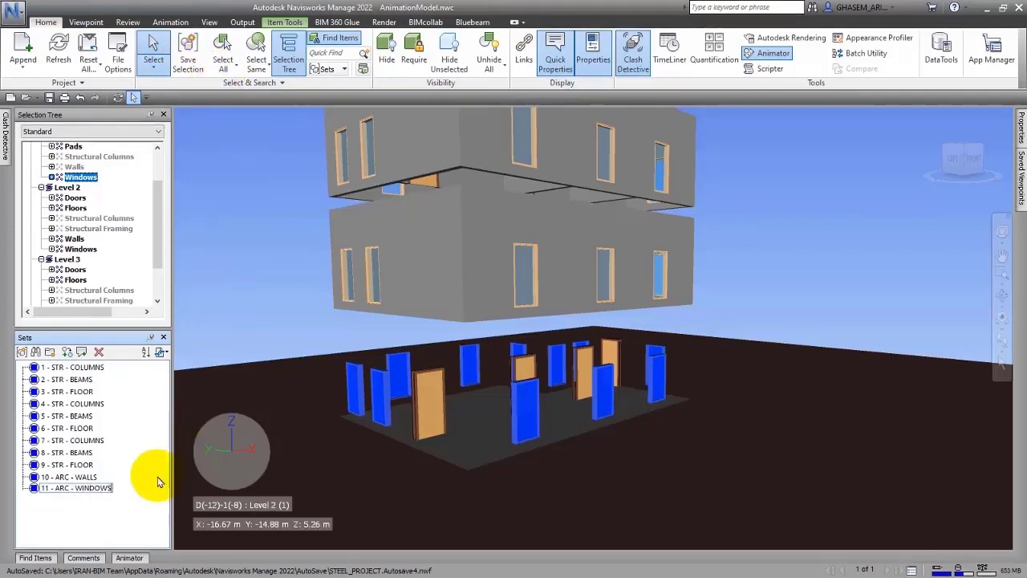
click(133, 482)
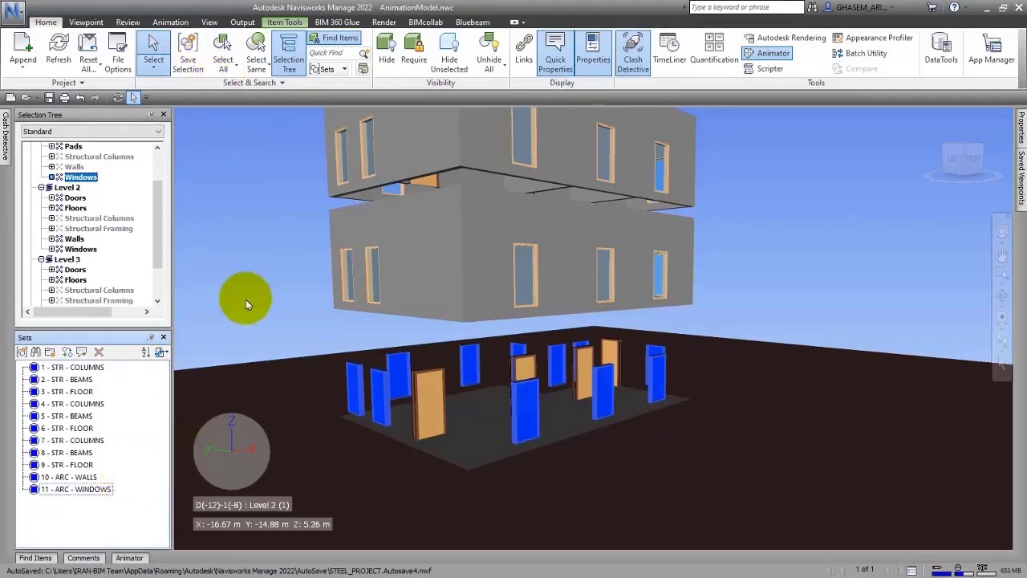
click(386, 58)
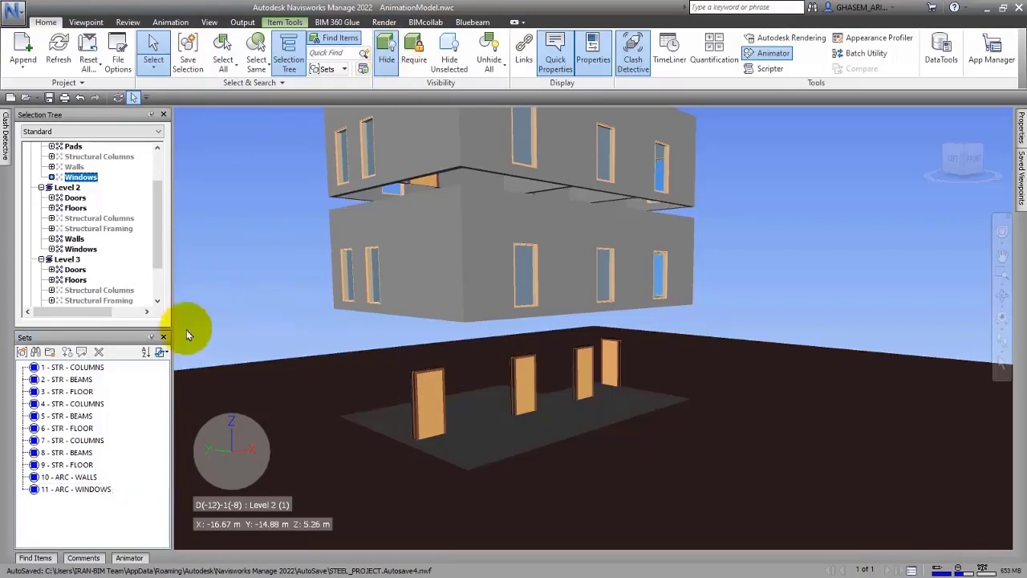
Save all Level 1 Doors as a selection set named "12 - ARC - DOORS"
scroll(81, 177, up, 1)
click(74, 157)
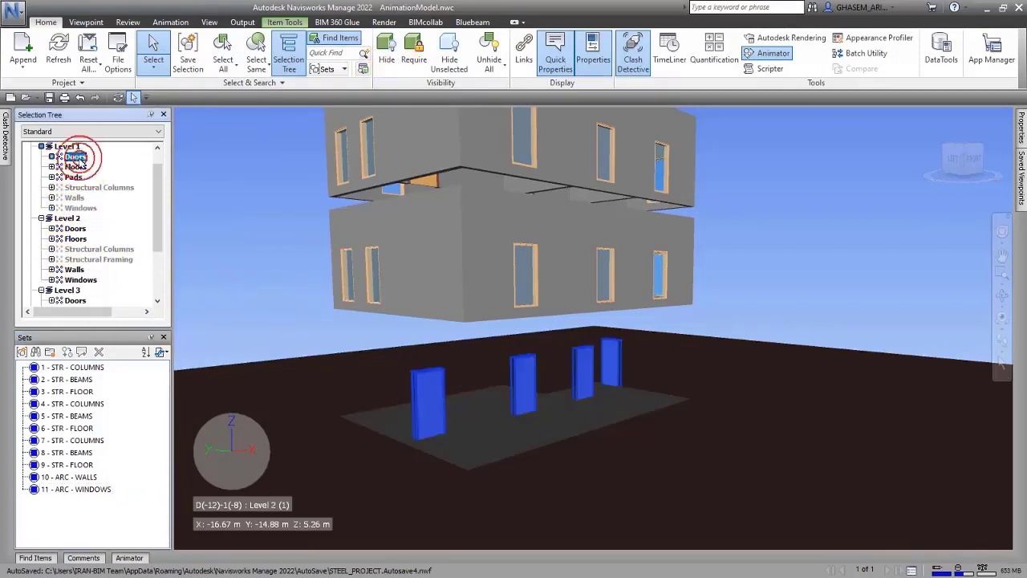
click(188, 50)
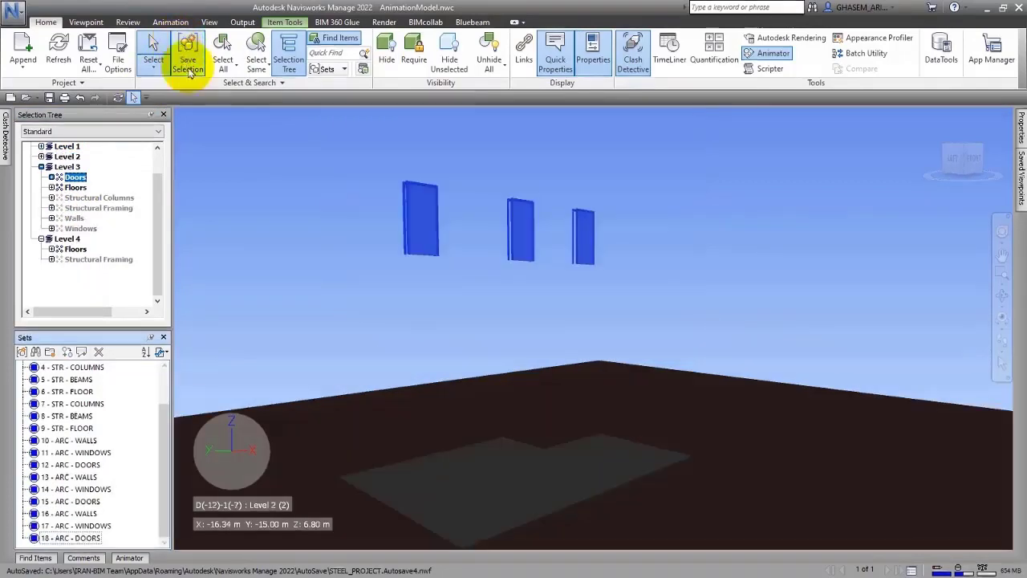
Select the Level 1 Floors category instead of the building pad, and collapse the Pads and Level 3 branches
click(81, 321)
click(452, 479)
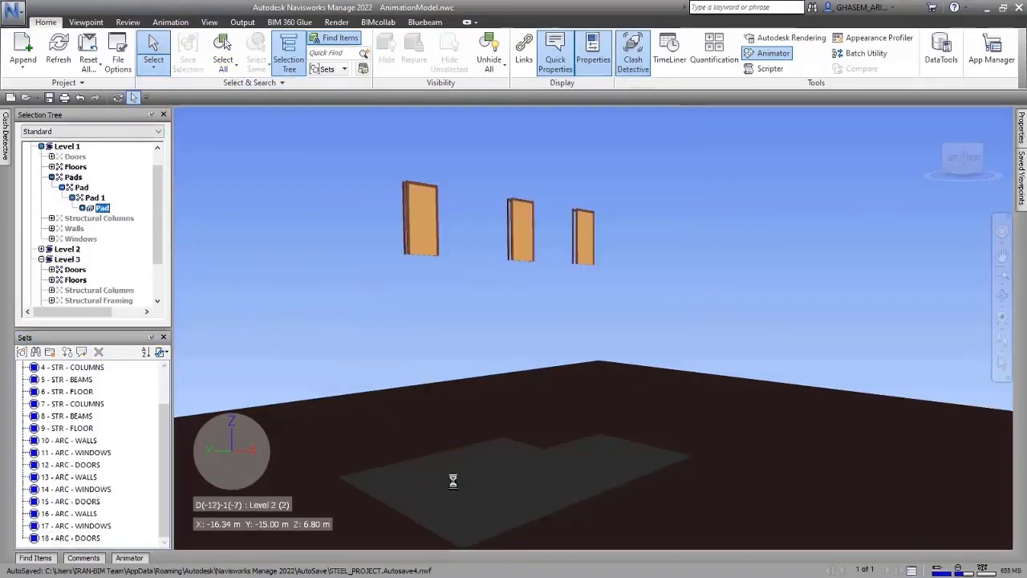
mouse_move(457, 479)
shift+middle_down()
mouse_move(468, 444)
mouse_move(442, 475)
shift+middle_up()
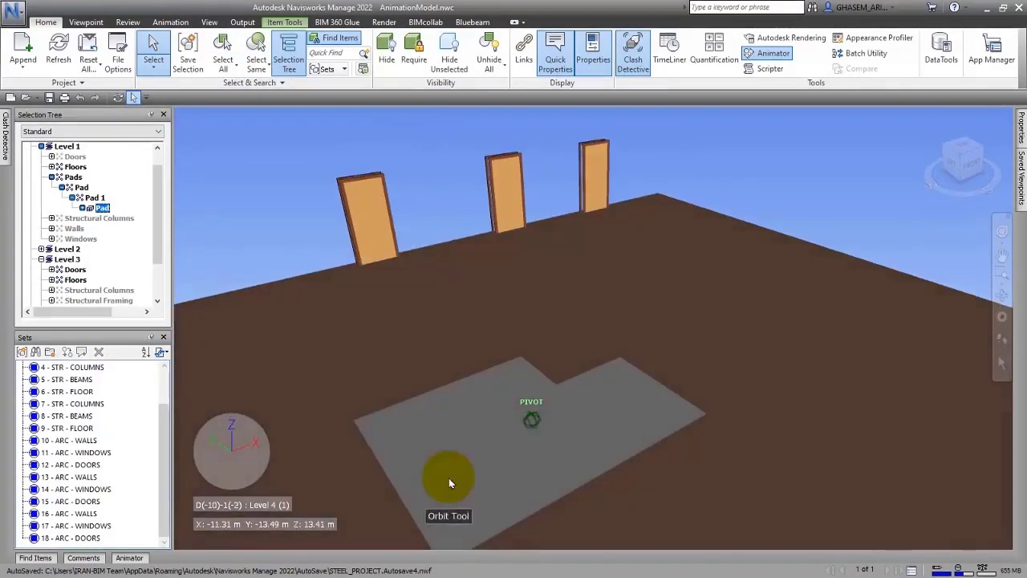
scroll(116, 246, up, 1)
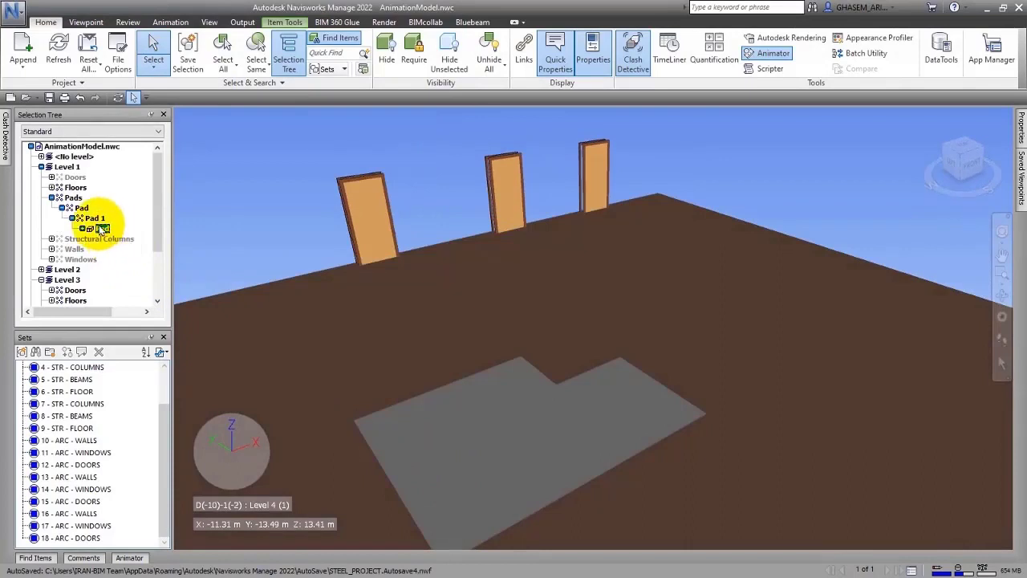
scroll(91, 207, down, 1)
scroll(75, 180, up, 1)
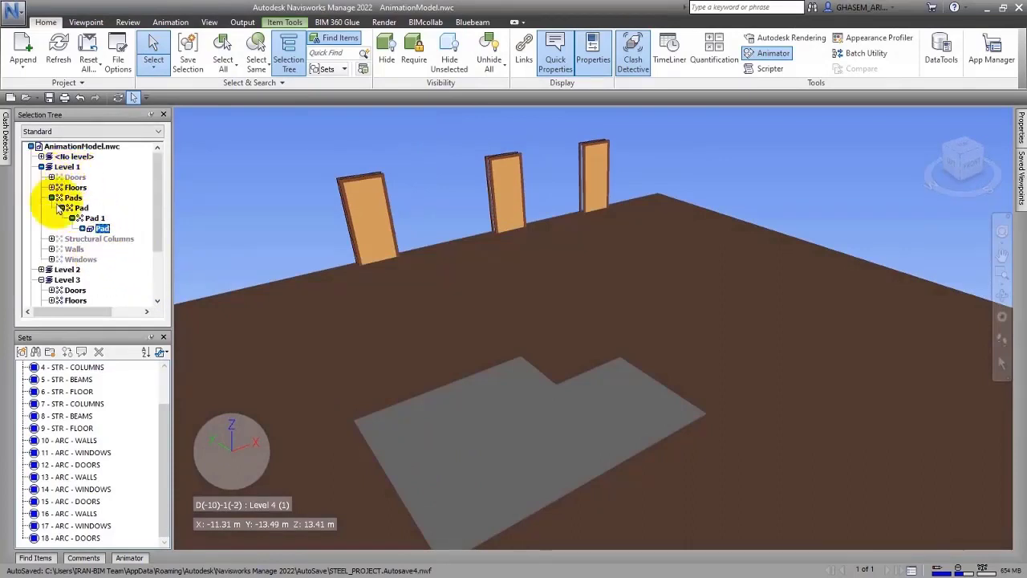
click(76, 187)
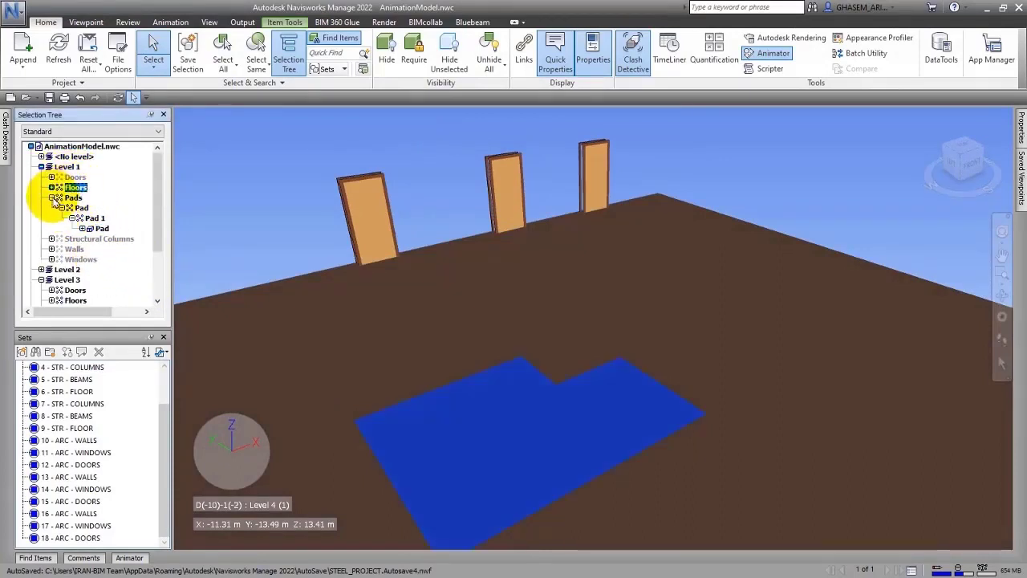
click(51, 198)
click(41, 250)
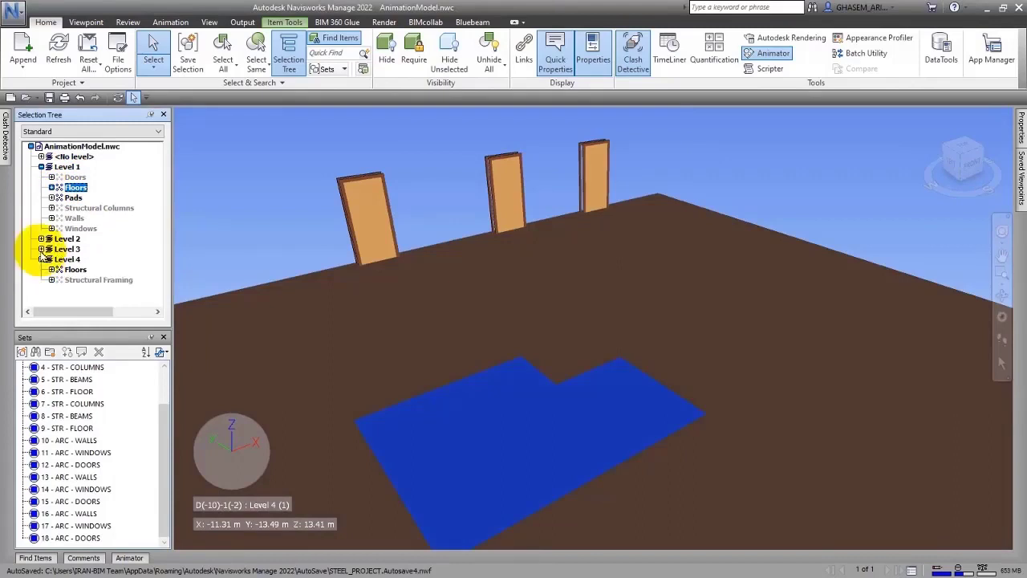
Save the selected Level 1 Floors as a selection set named "0 - STR - FLOOR", with the Selection Tree closed
click(164, 114)
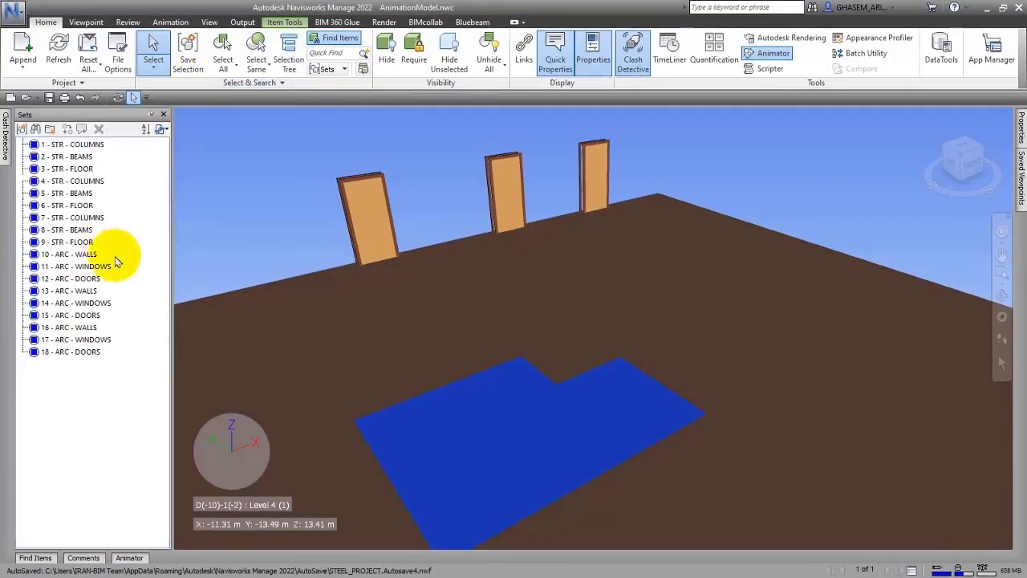
click(190, 48)
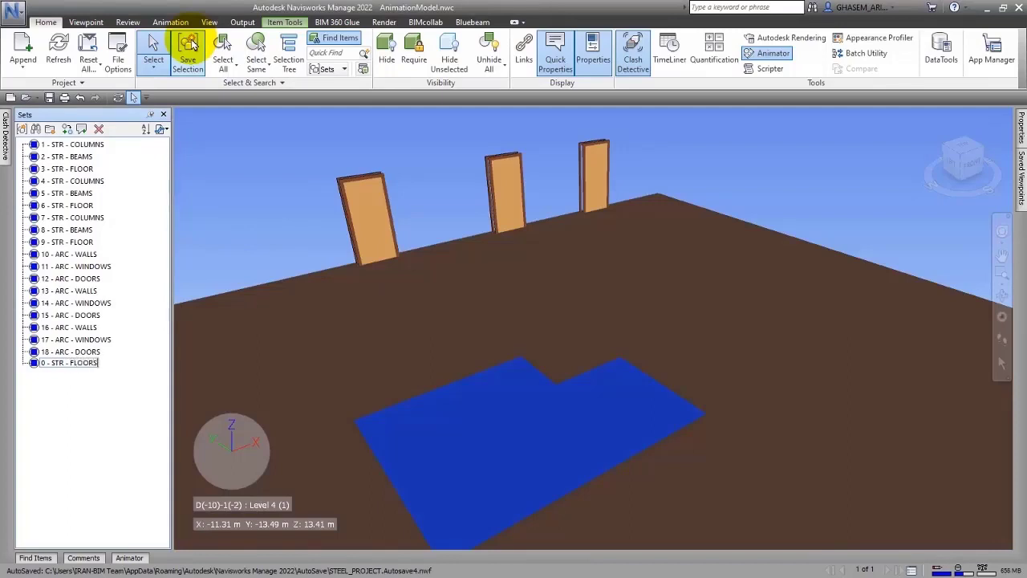
key(Return)
click(105, 418)
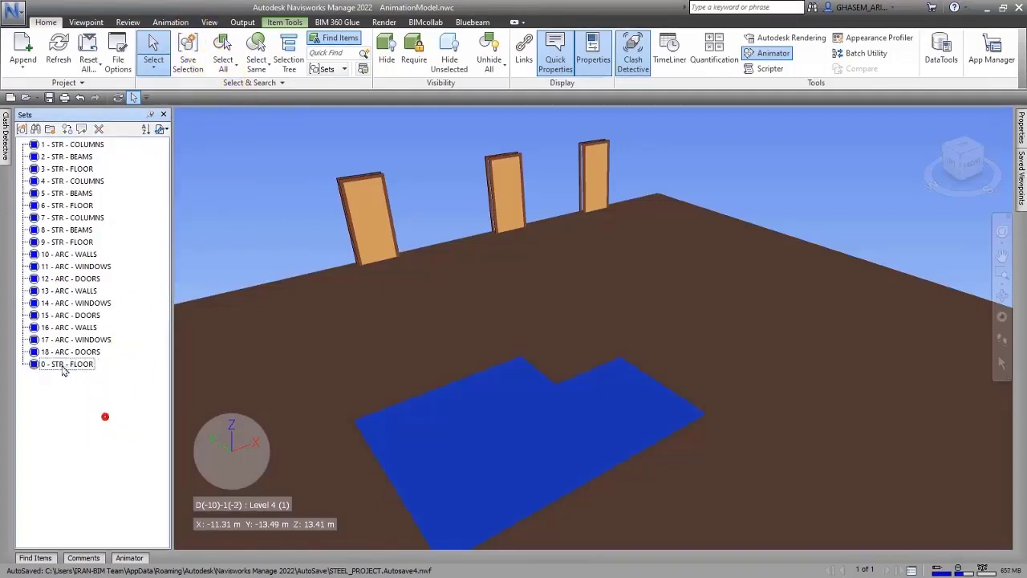
Move the "0 - STR - FLOOR" set to the start of the sets list, above "1 - STR - COLUMNS", and clear the selection
drag(58, 362, 66, 191)
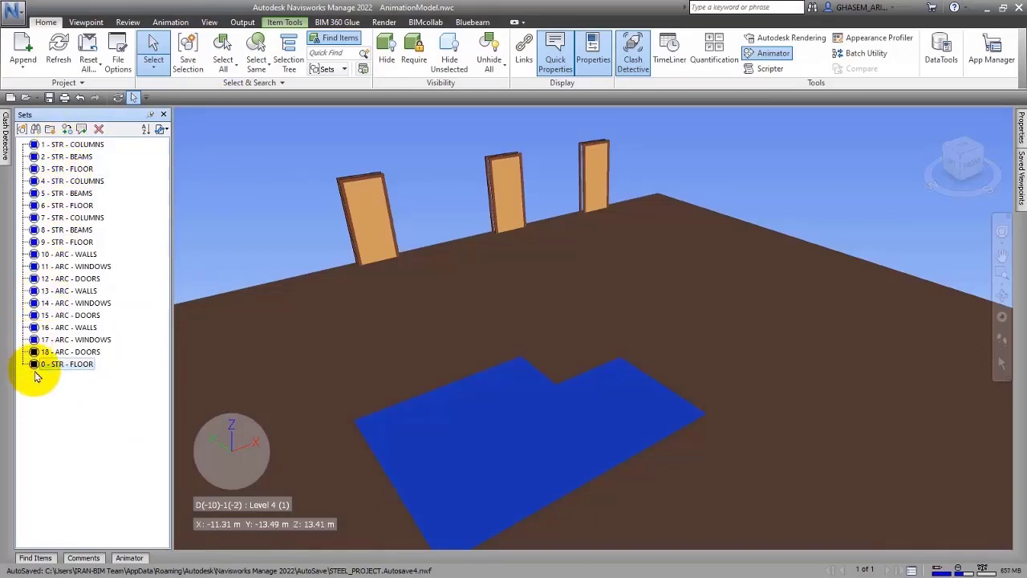
drag(35, 364, 26, 147)
click(237, 191)
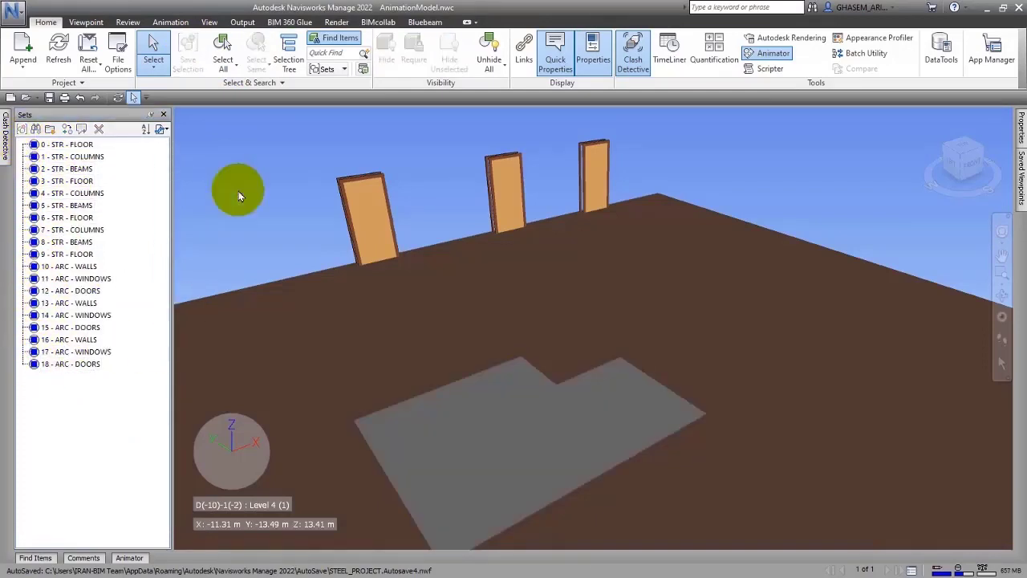
Unhide all building elements and save the model as the file set AnimationModel.nwf in the Animations folder
click(489, 50)
scroll(383, 202, up, 2)
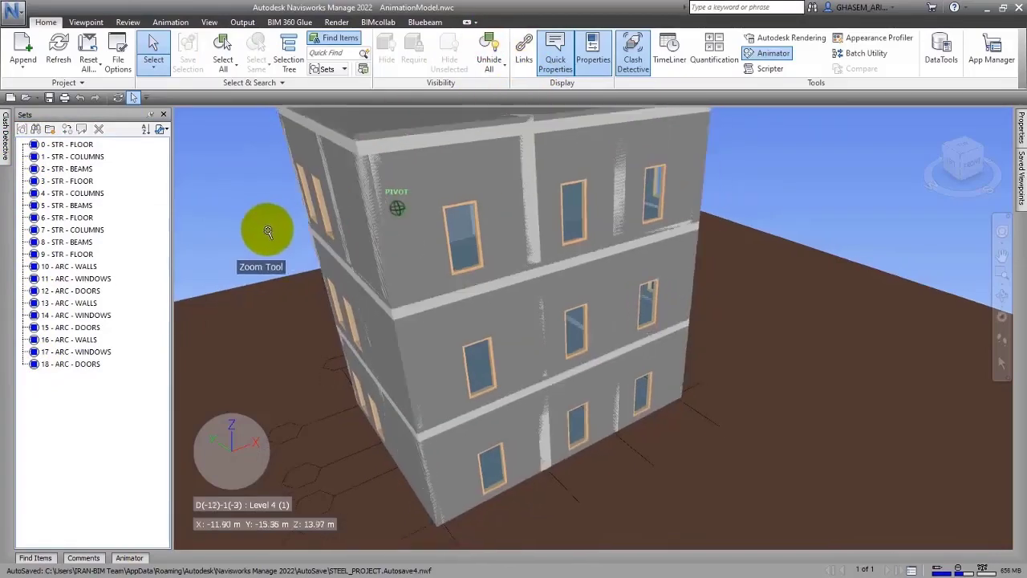
scroll(281, 221, down, 3)
shift+middle_drag(298, 206, 392, 245)
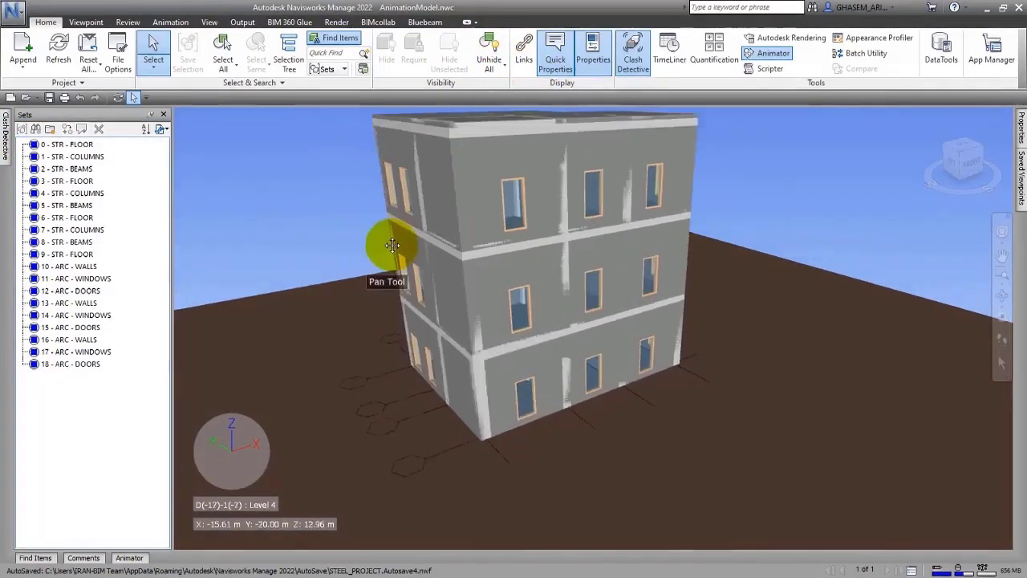
click(49, 97)
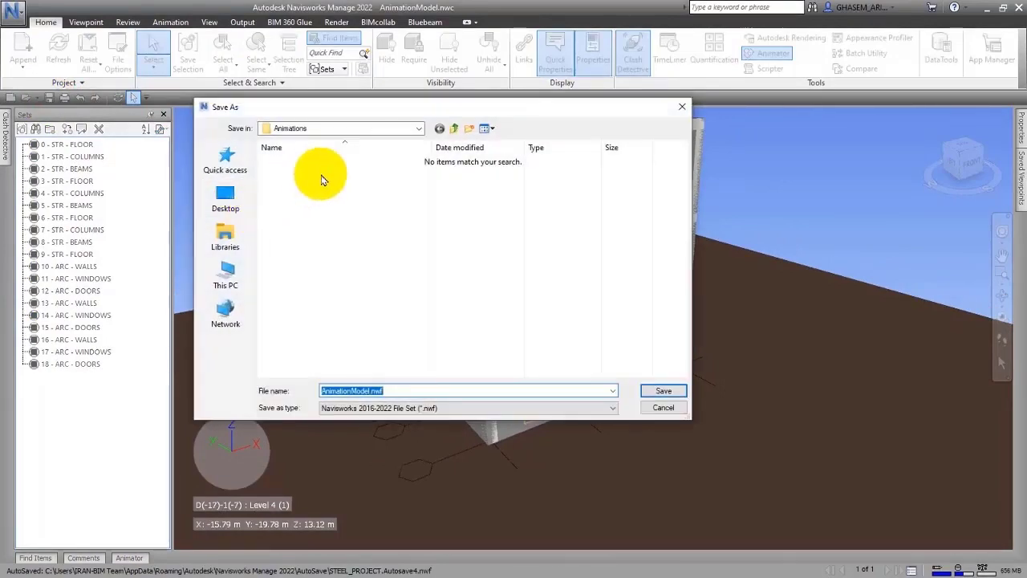
click(660, 393)
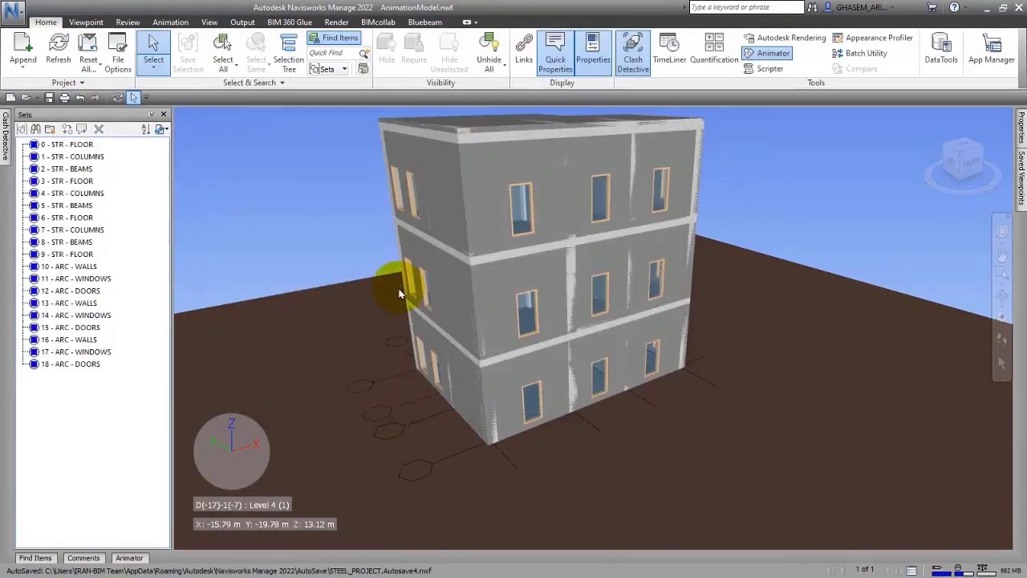
Check the saved selection sets one after another by highlighting their elements in the building, and clear the selection
click(70, 145)
click(76, 156)
click(77, 168)
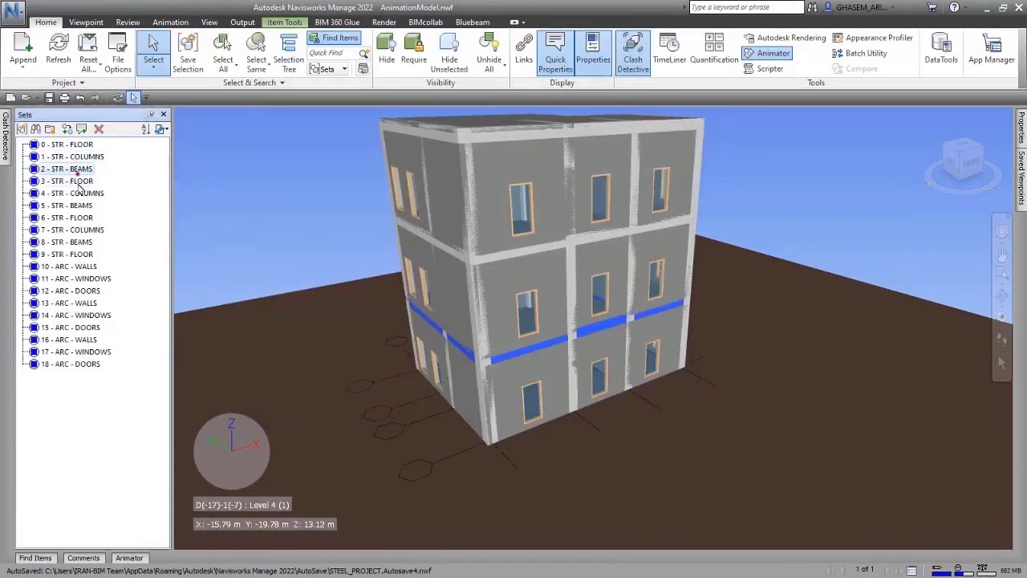
click(78, 181)
click(76, 193)
click(76, 205)
click(73, 230)
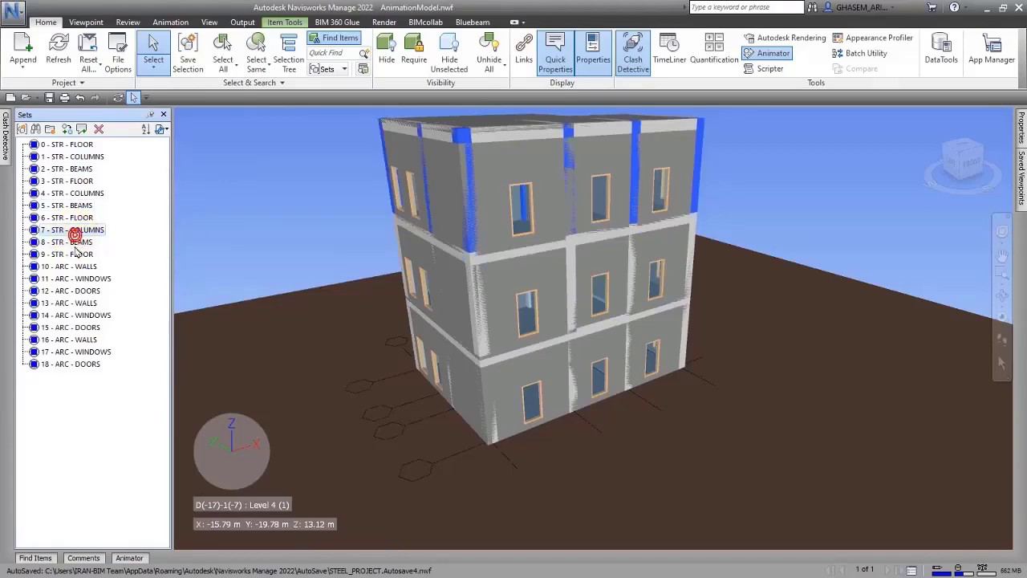
key(Down)
key(Down)
key(Down)
key(Down)
key(Down)
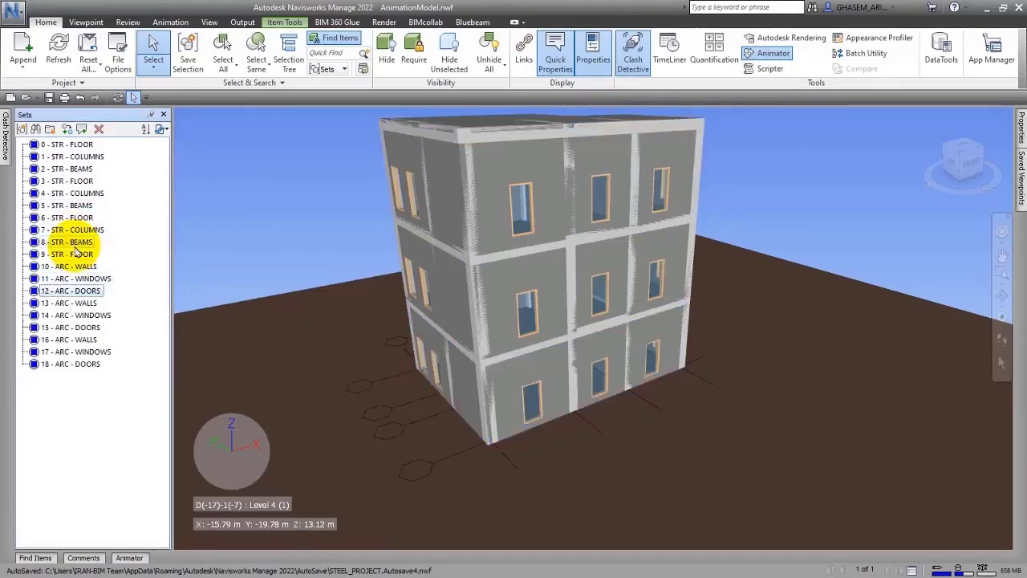
key(Down)
key(Down)
key(Down)
click(188, 229)
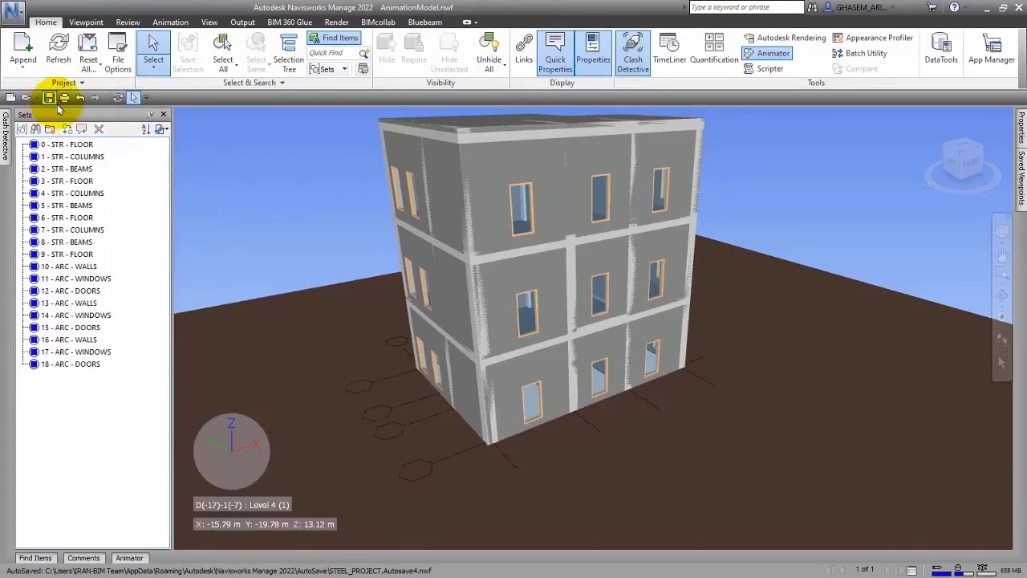
Append the Navisworks cache file Tower_crane_Potain_MD_R2015.nwc from the Animations folder to the model, with the whole crane in view
click(25, 52)
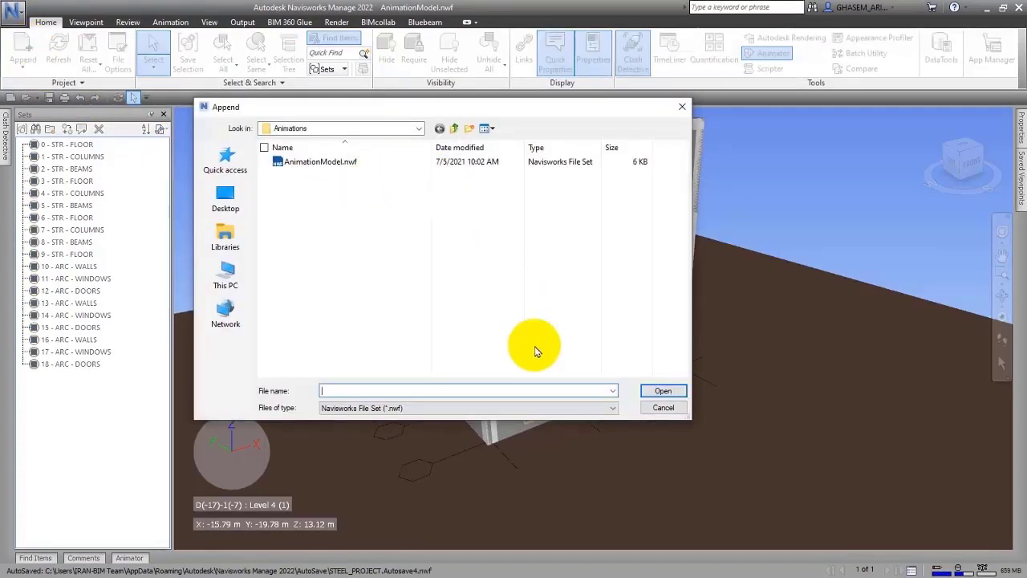
click(529, 409)
click(415, 173)
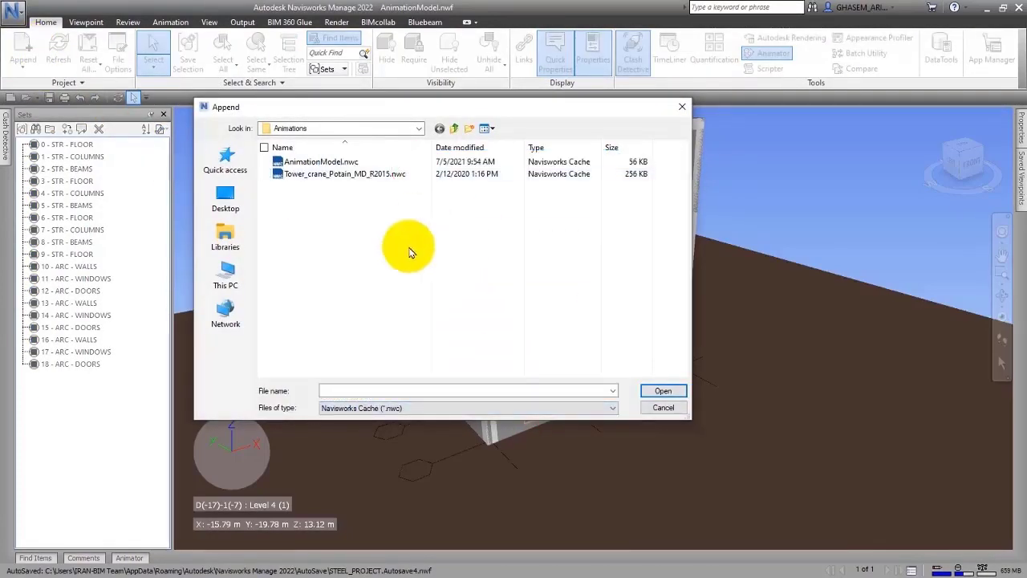
click(367, 173)
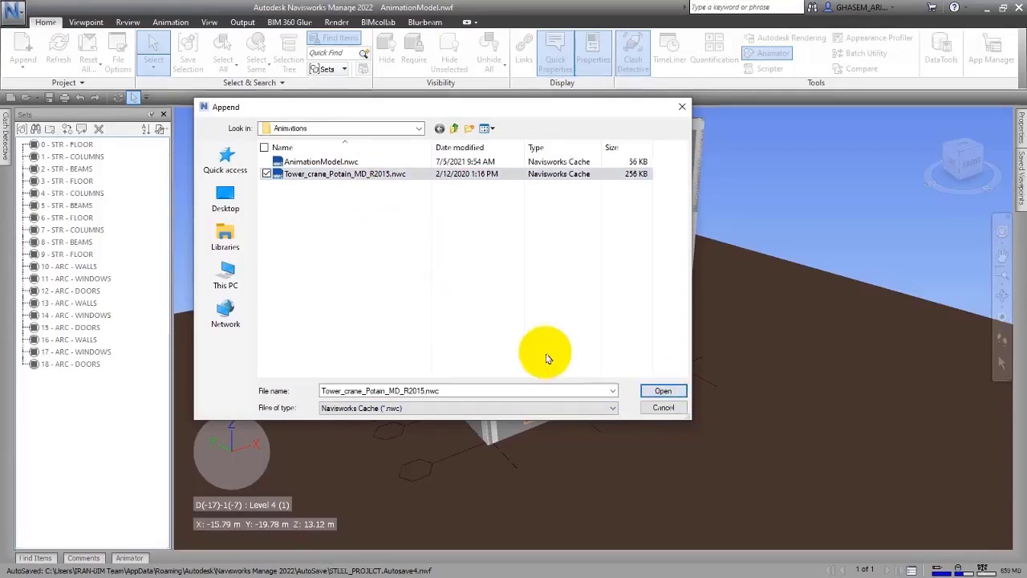
click(663, 390)
scroll(664, 385, down, 3)
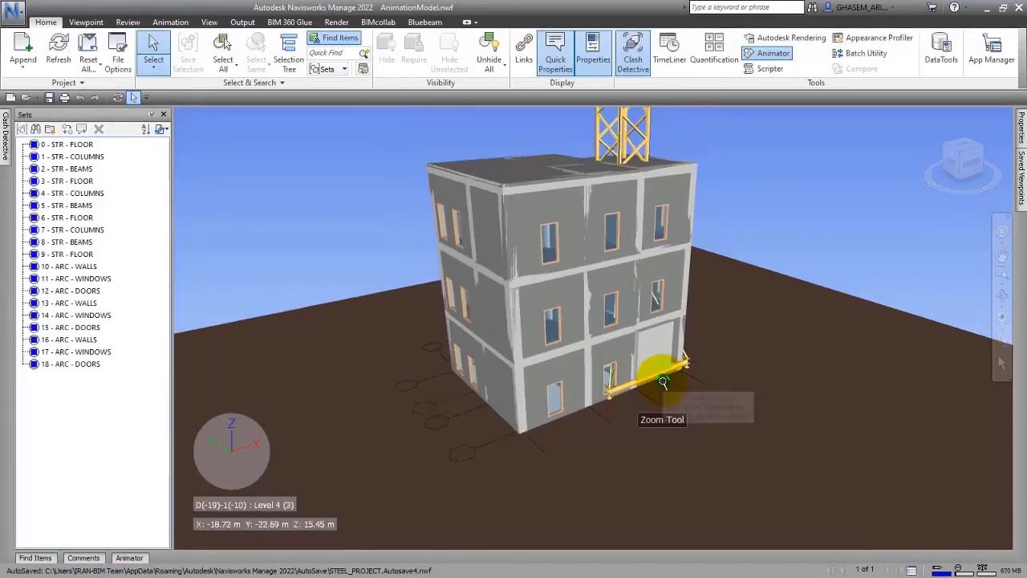
shift+middle_drag(754, 342, 668, 320)
scroll(682, 314, down, 5)
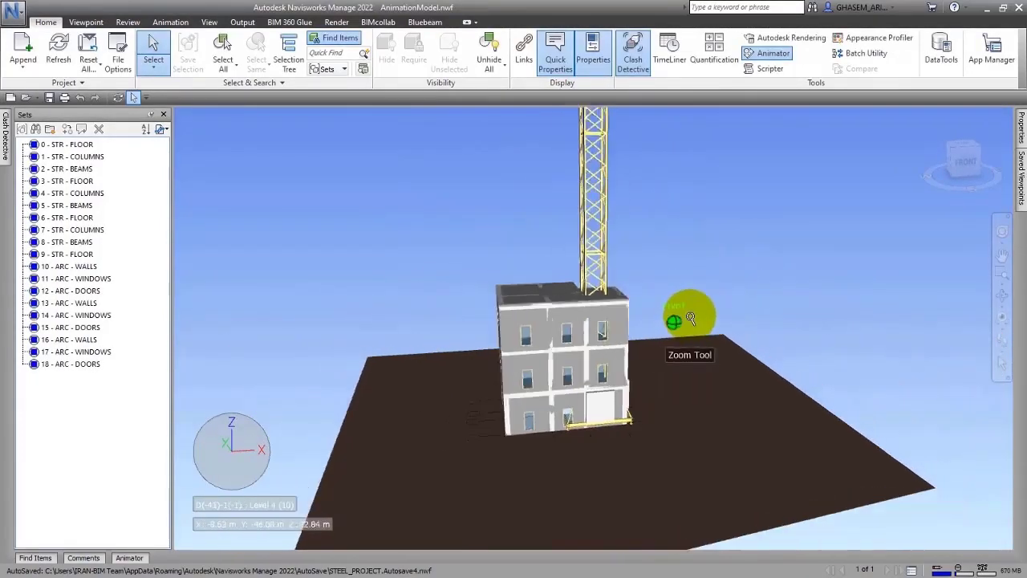
scroll(728, 305, down, 4)
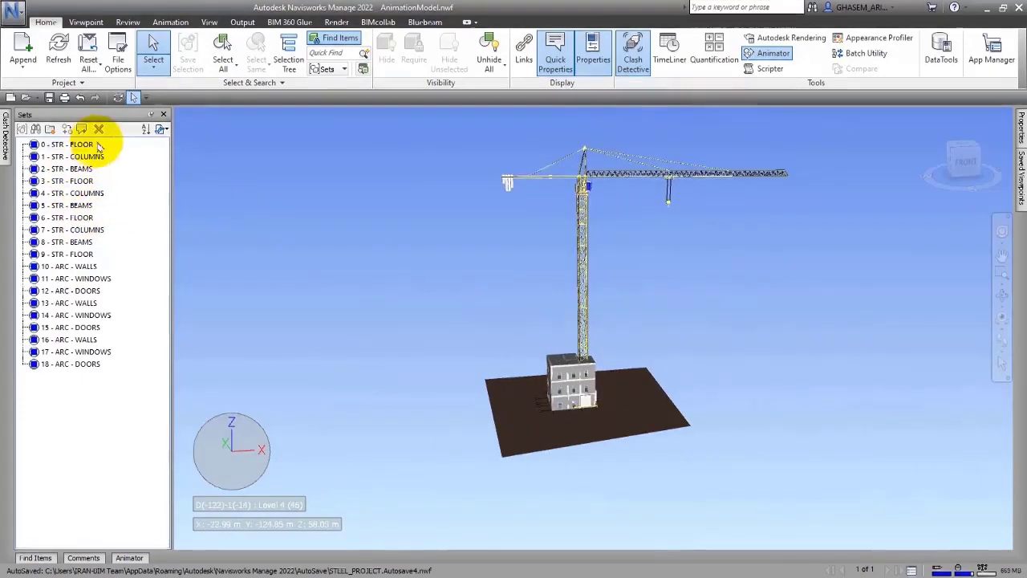
Auto-hide the Sets window and keep the Selection Tree pinned open
click(151, 114)
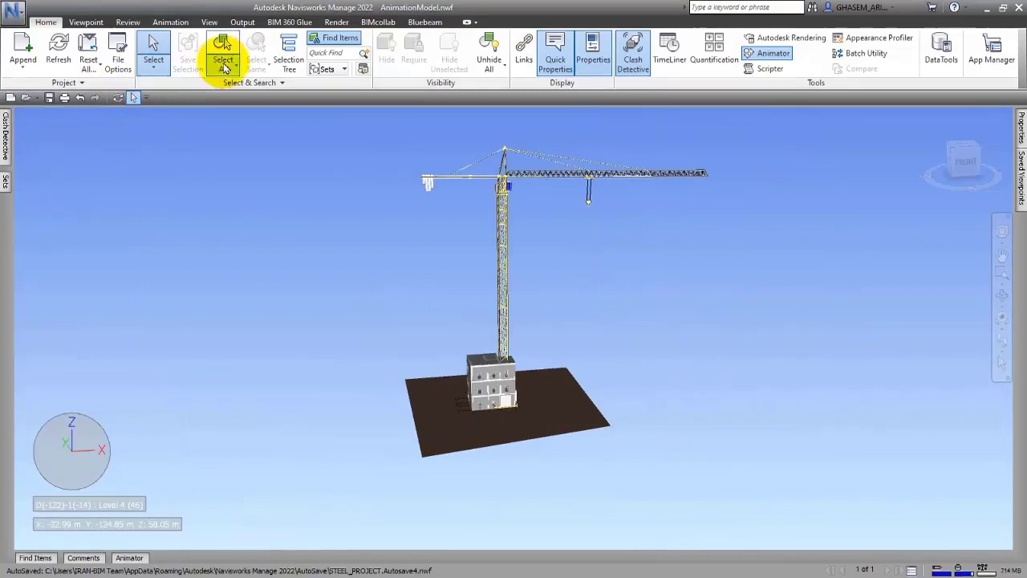
click(289, 48)
click(150, 116)
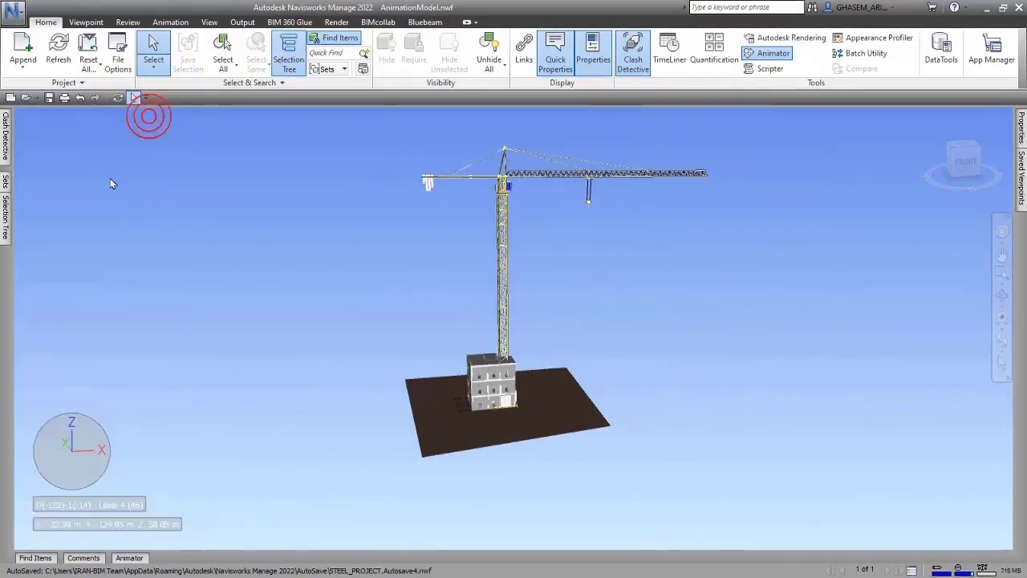
click(289, 49)
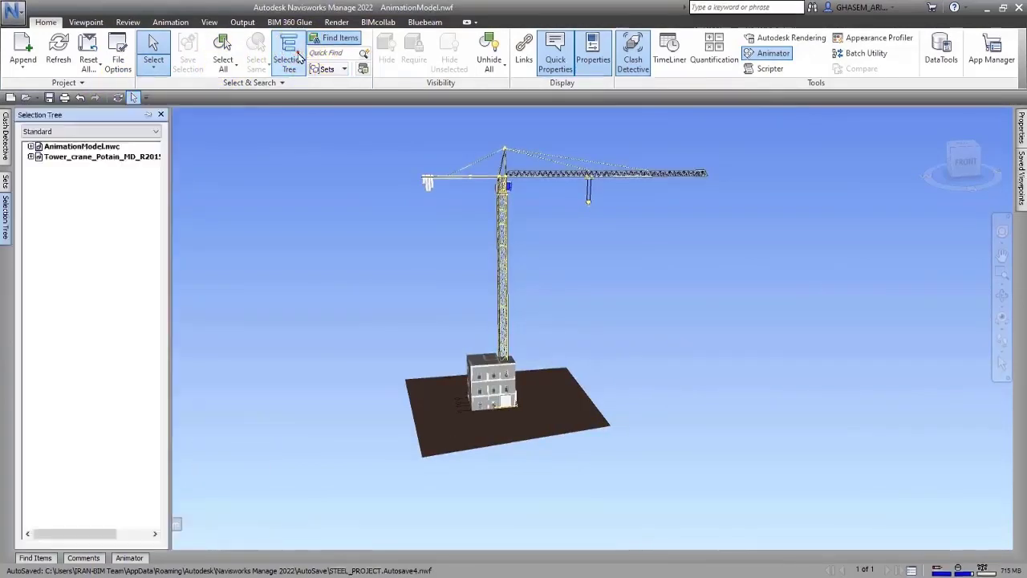
click(149, 114)
Expand the tower crane model's Specialty Equipment and examine the 4Rectangle, PivotTower, Basamento and Parte Rotante parts
click(112, 159)
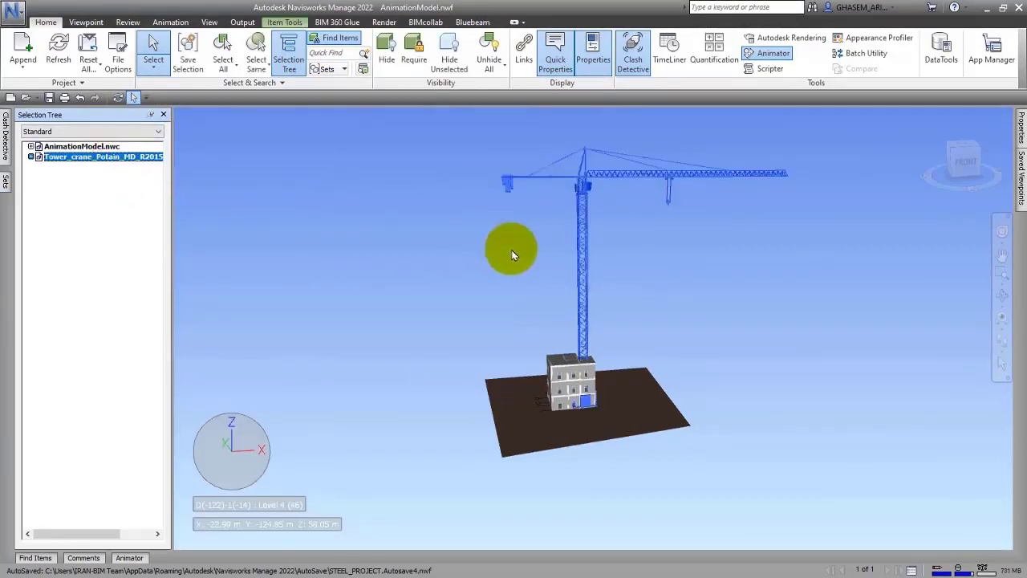
click(30, 157)
click(45, 183)
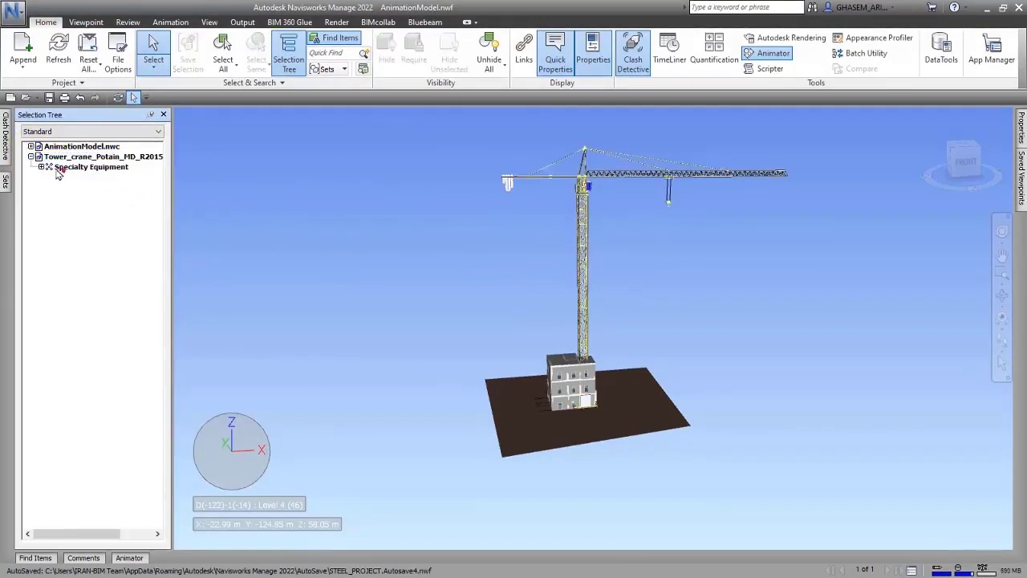
click(41, 167)
click(85, 178)
click(85, 187)
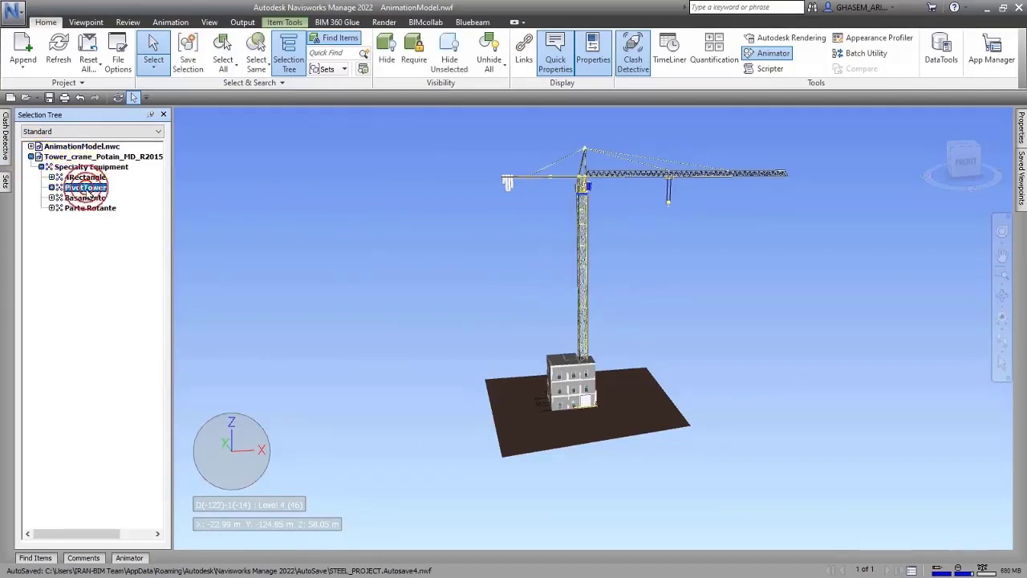
click(85, 198)
click(88, 208)
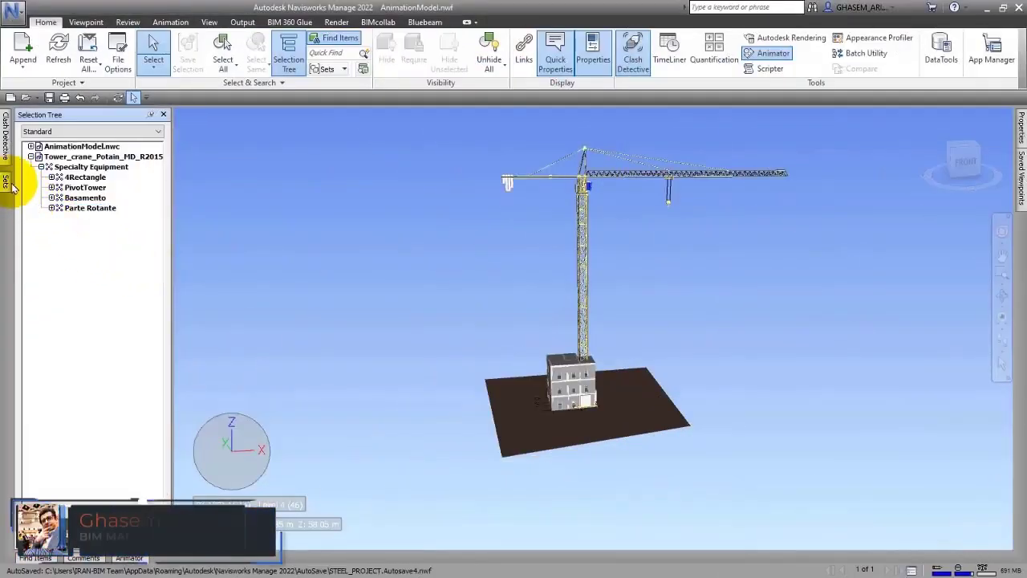
Pin the Sets window open, dock the Selection Tree beside it, and narrow the tree to enlarge the model view
mouse_move(7, 182)
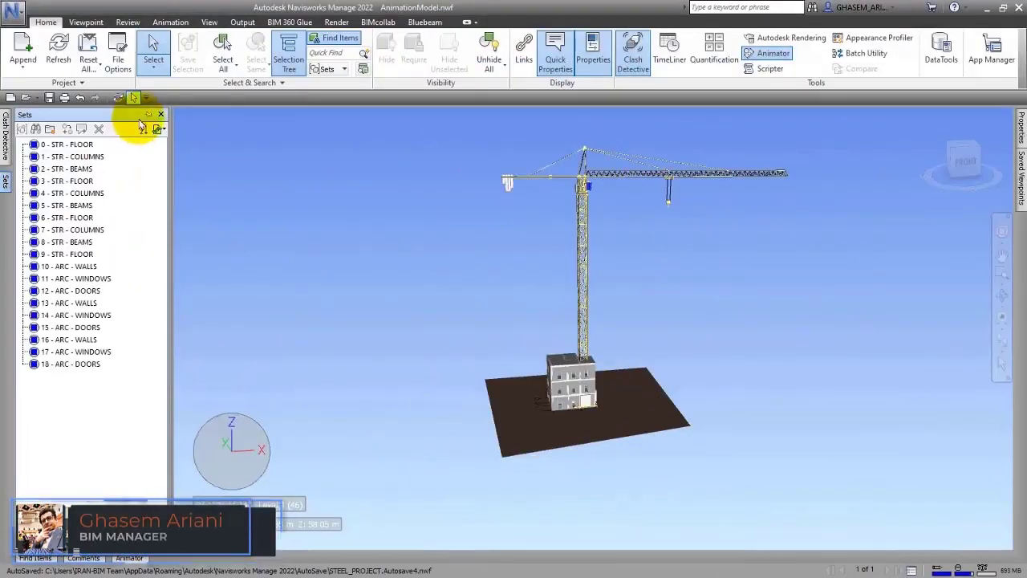
click(149, 114)
drag(102, 115, 572, 329)
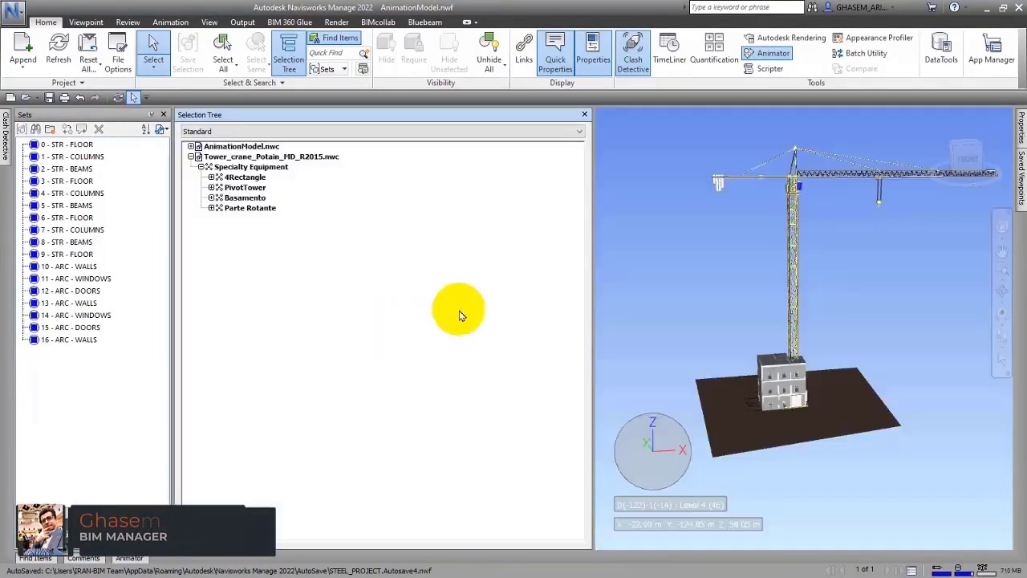
drag(594, 277, 337, 265)
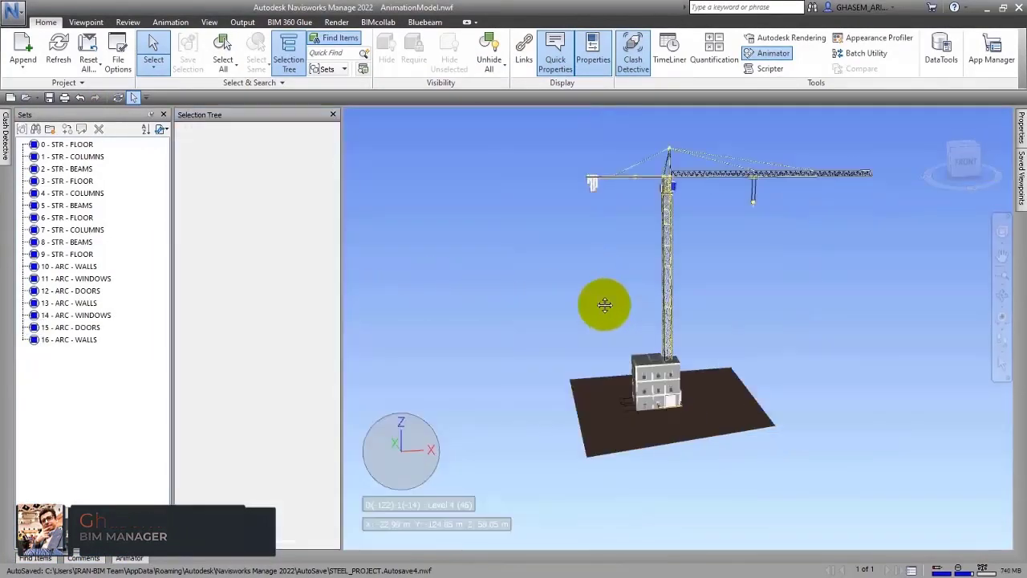
Create a sets folder named MODELS and move all sets from "0 - STR - FLOOR" to "18 - ARC - DOORS" into it
click(50, 130)
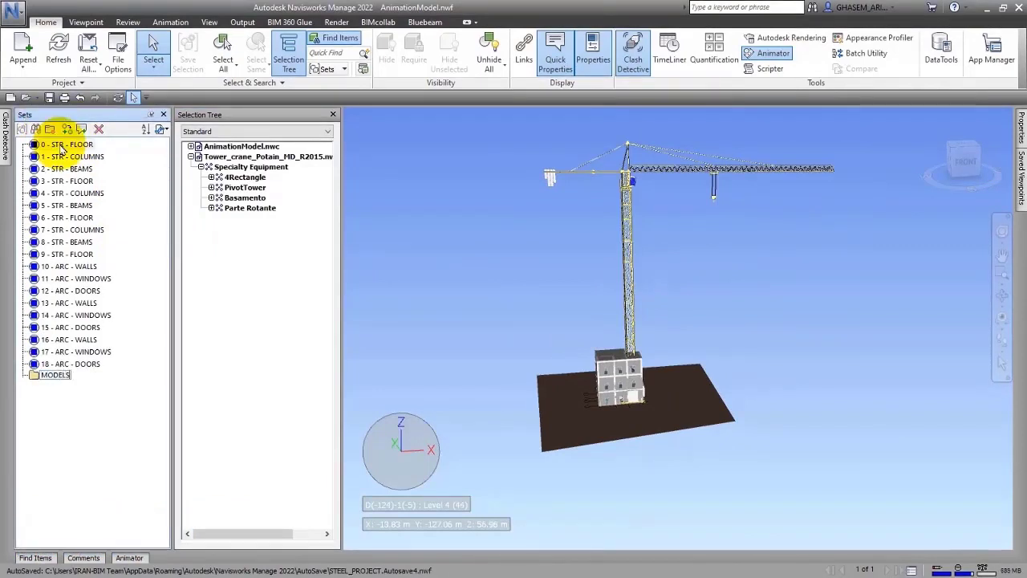
click(48, 363)
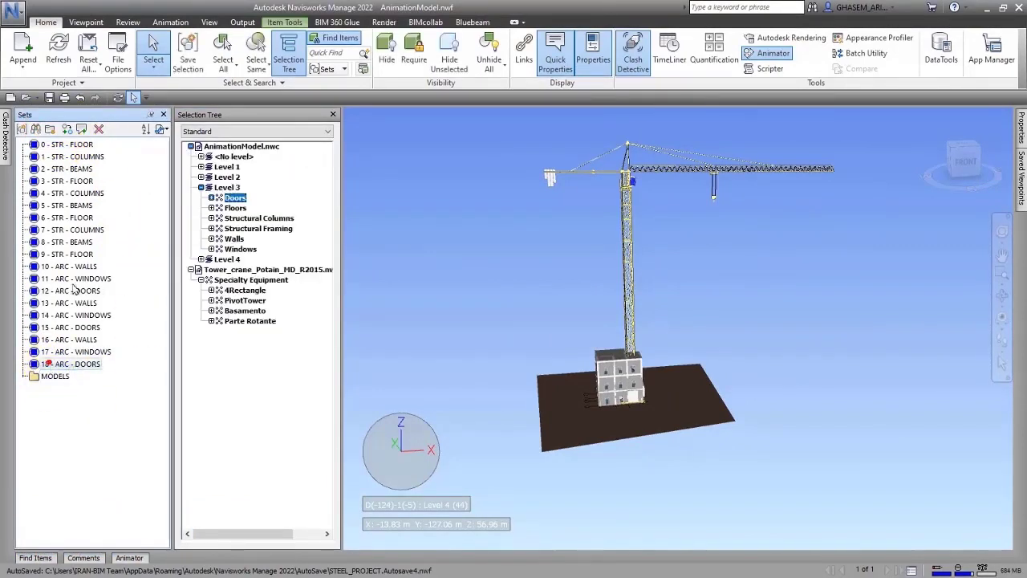
shift+click(65, 143)
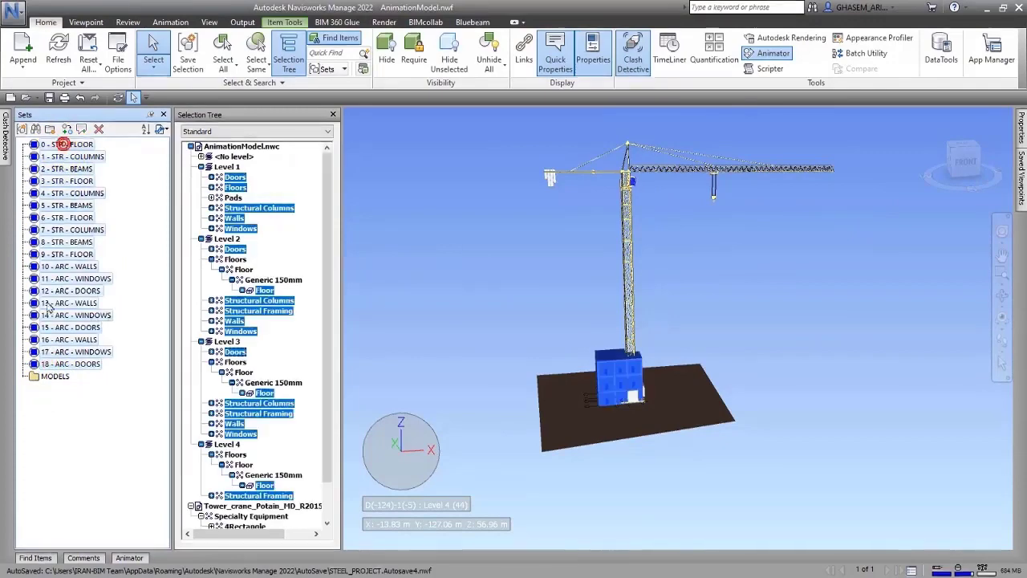
click(36, 378)
click(39, 363)
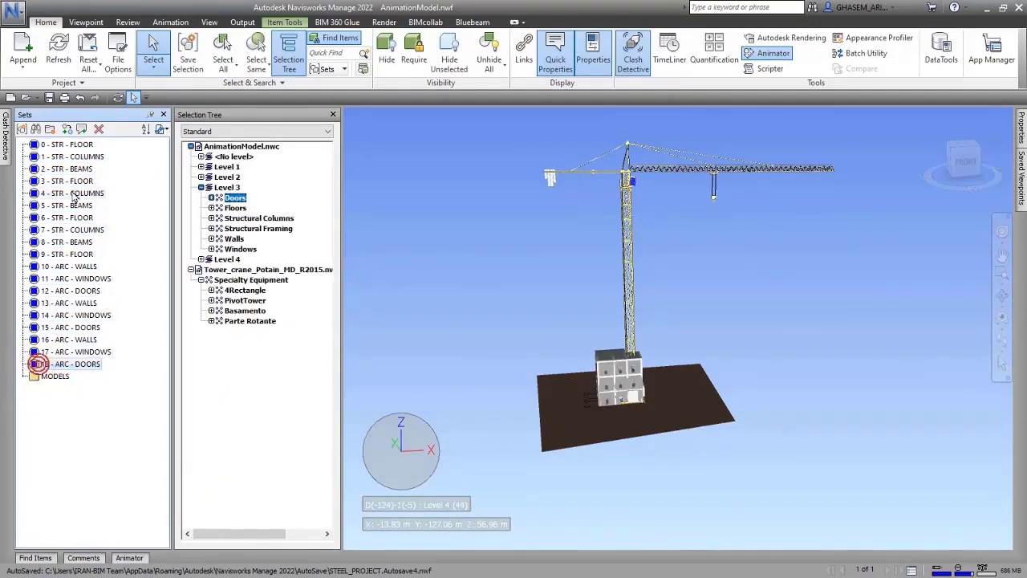
shift+click(32, 144)
drag(35, 294, 36, 387)
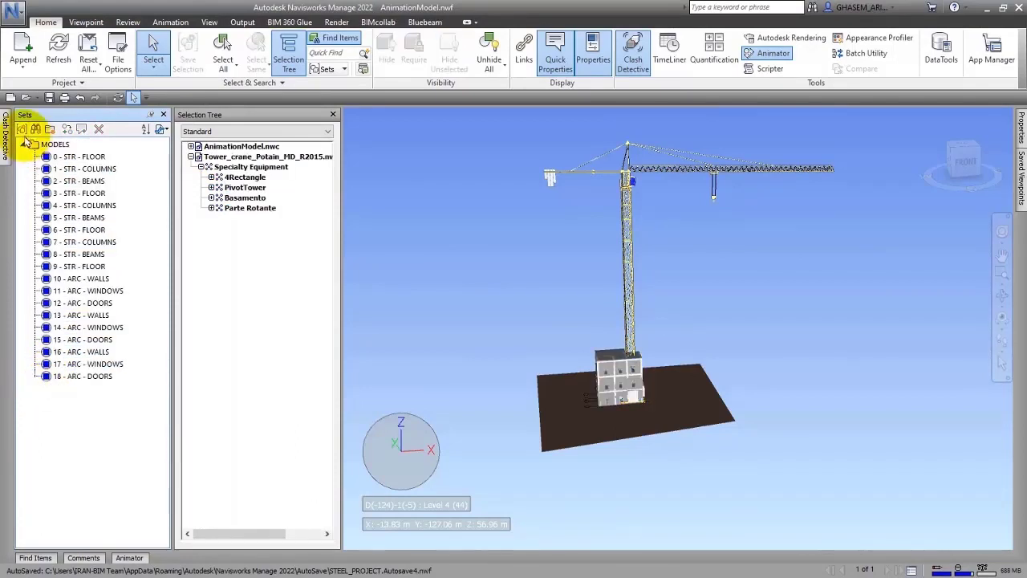
Collapse the MODELS folder and add a second sets folder named TOWER CRANE
click(25, 145)
click(60, 241)
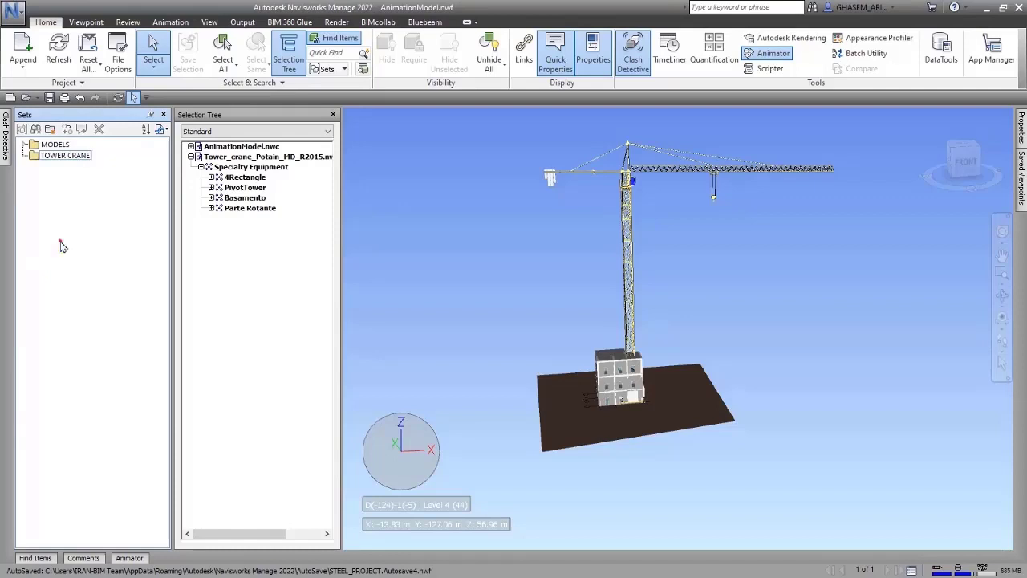
Save the crane's Parte Rotante part as a selection set named TOP
click(144, 206)
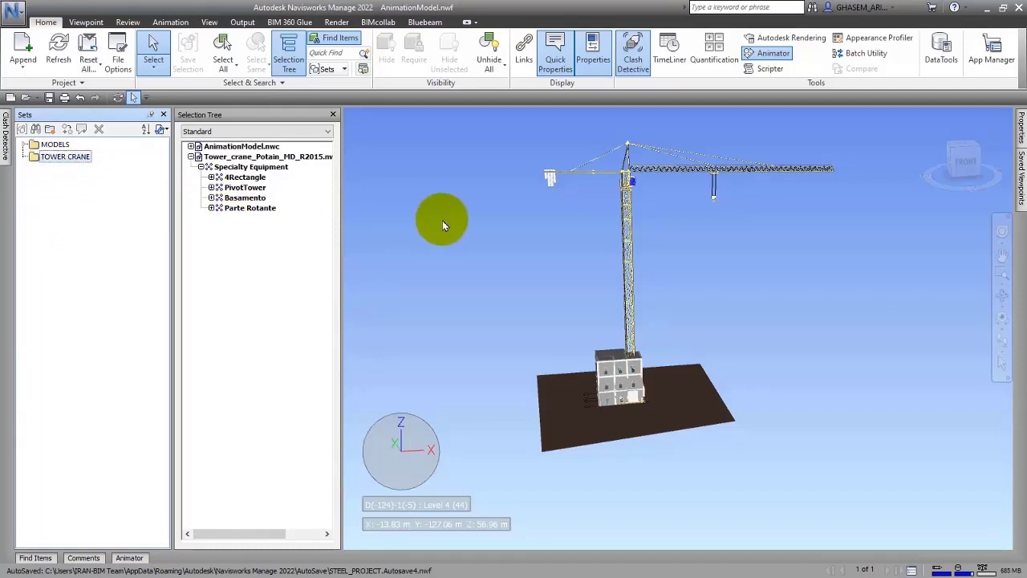
click(447, 233)
click(74, 155)
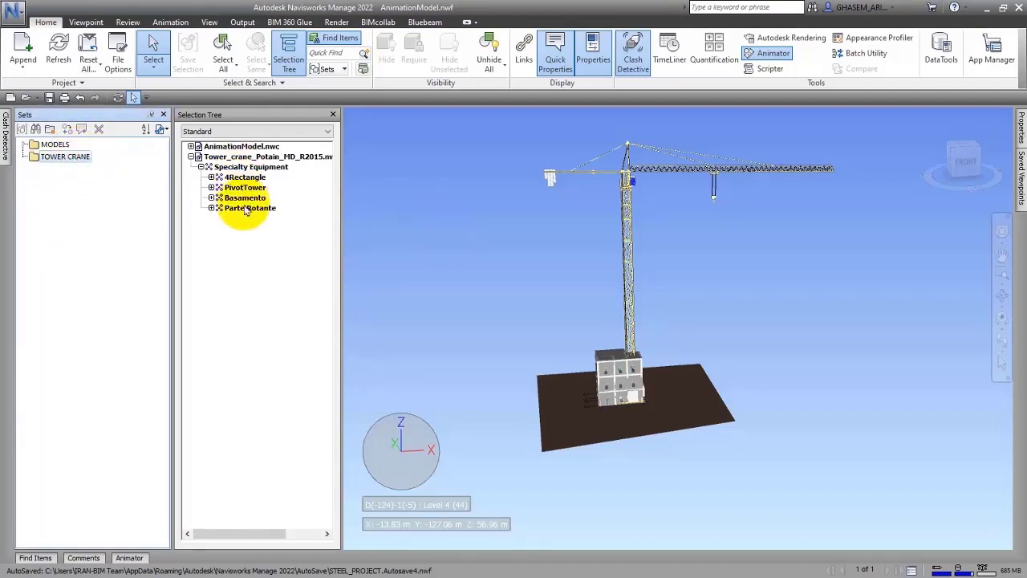
click(247, 208)
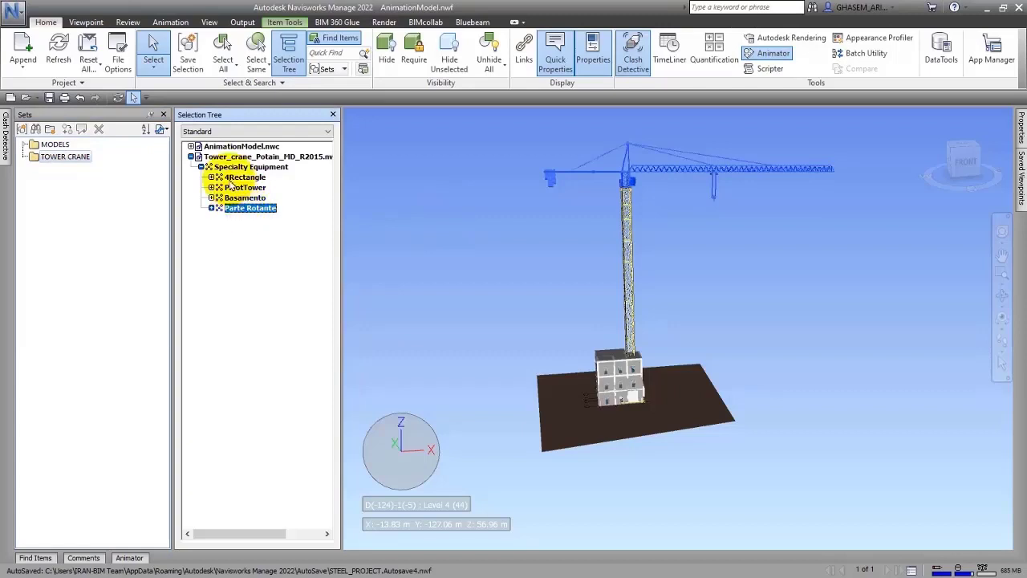
click(188, 50)
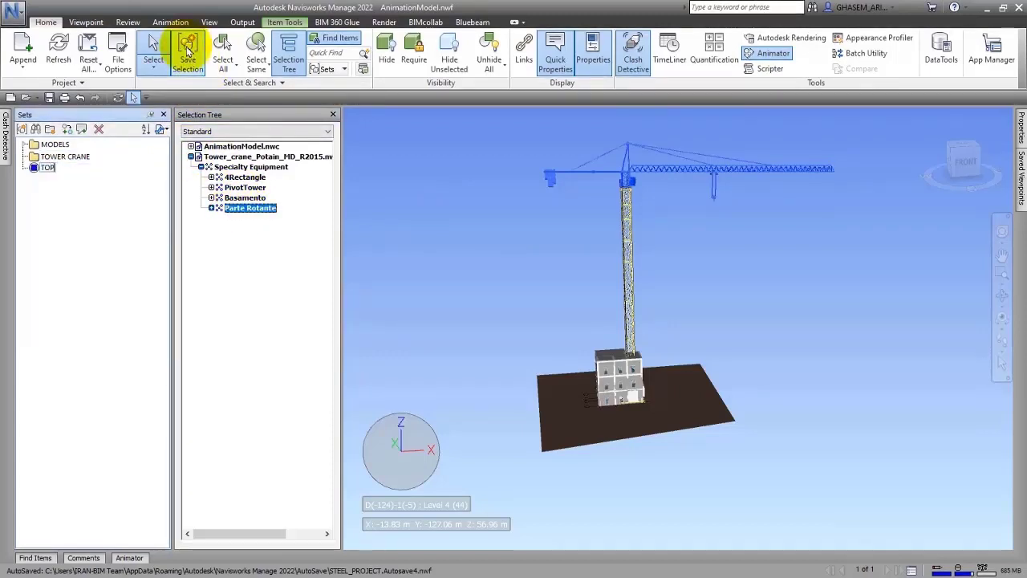
text(TOP)
click(85, 239)
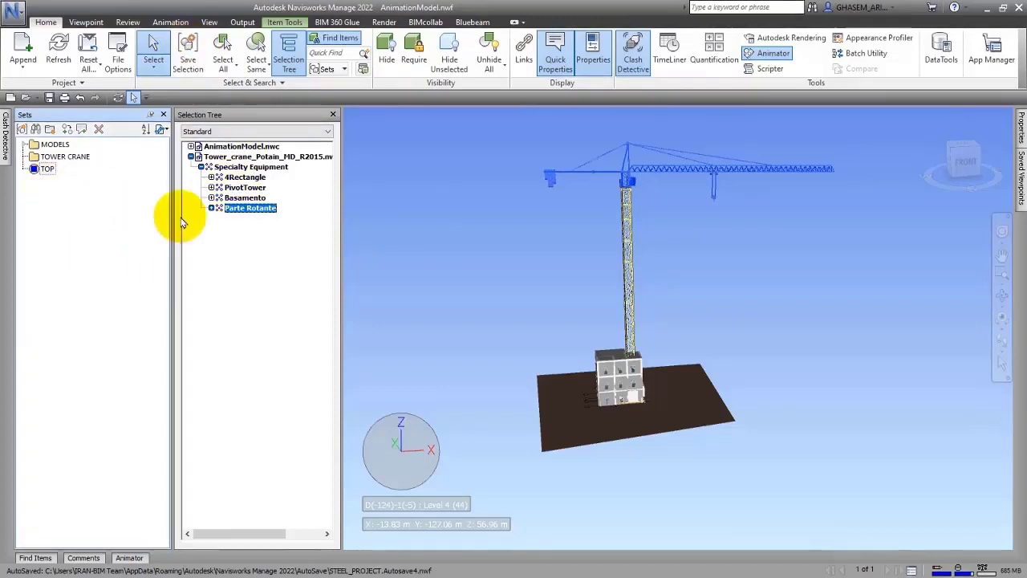
Save the crane's 4Rectangle, PivotTower and Basamento parts together as a selection set named BASE
click(245, 178)
shift+click(249, 201)
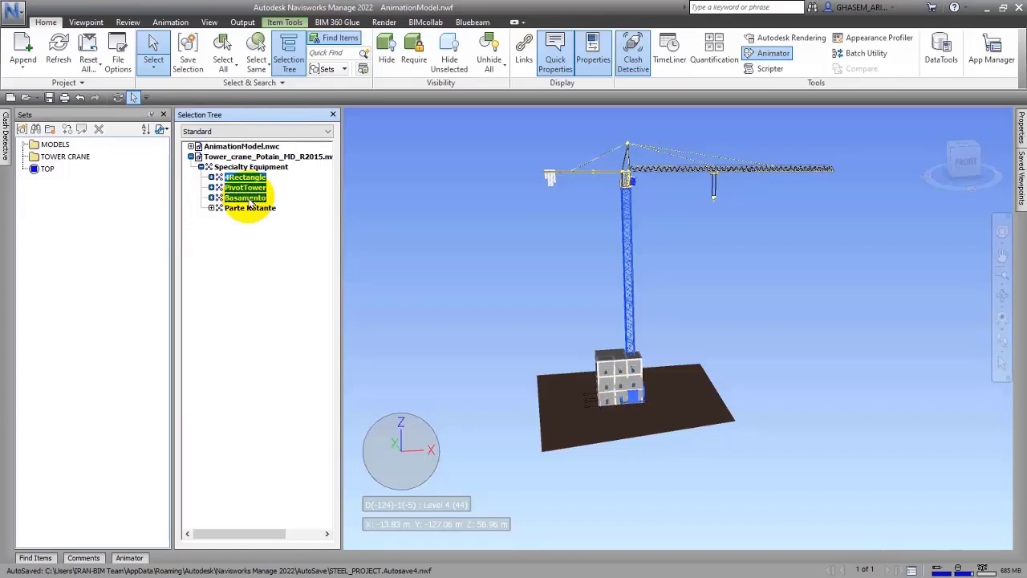
click(246, 210)
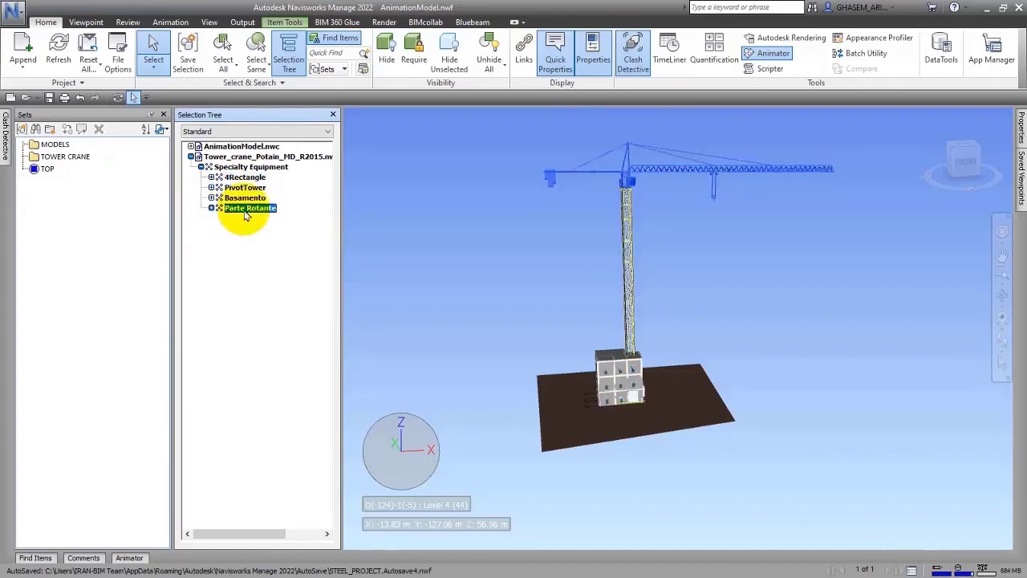
click(245, 177)
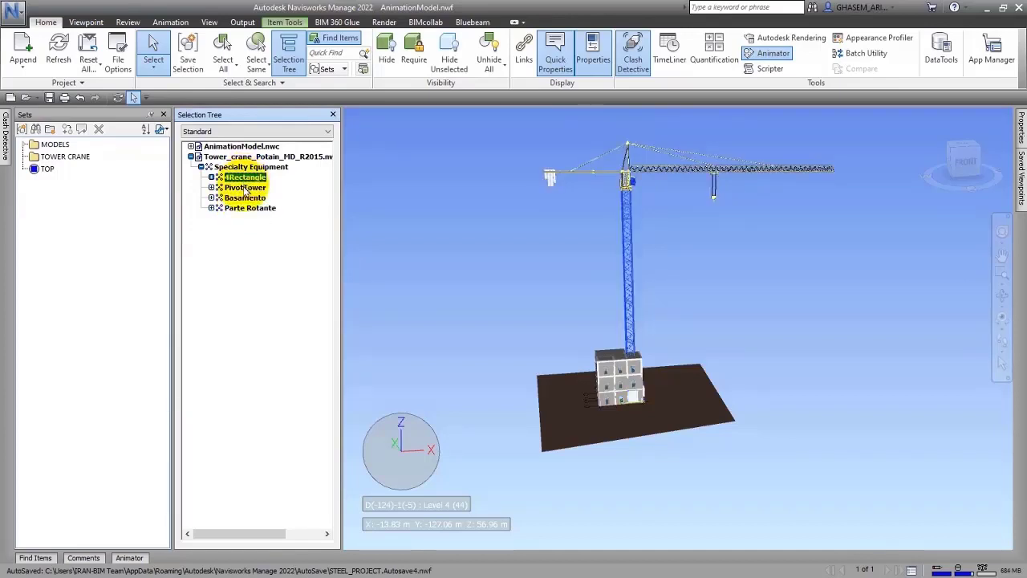
click(243, 189)
click(244, 178)
shift+click(240, 200)
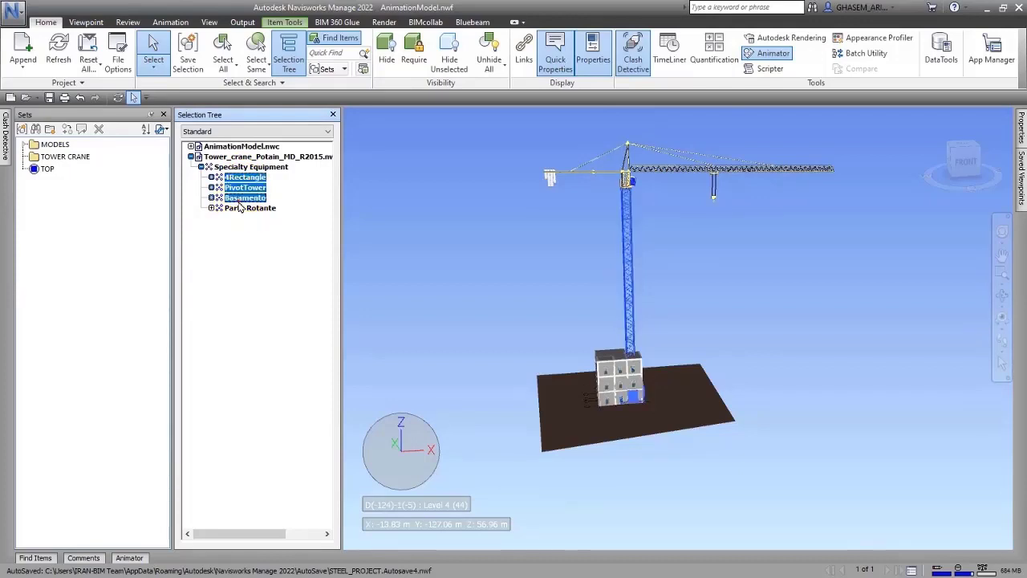
click(189, 50)
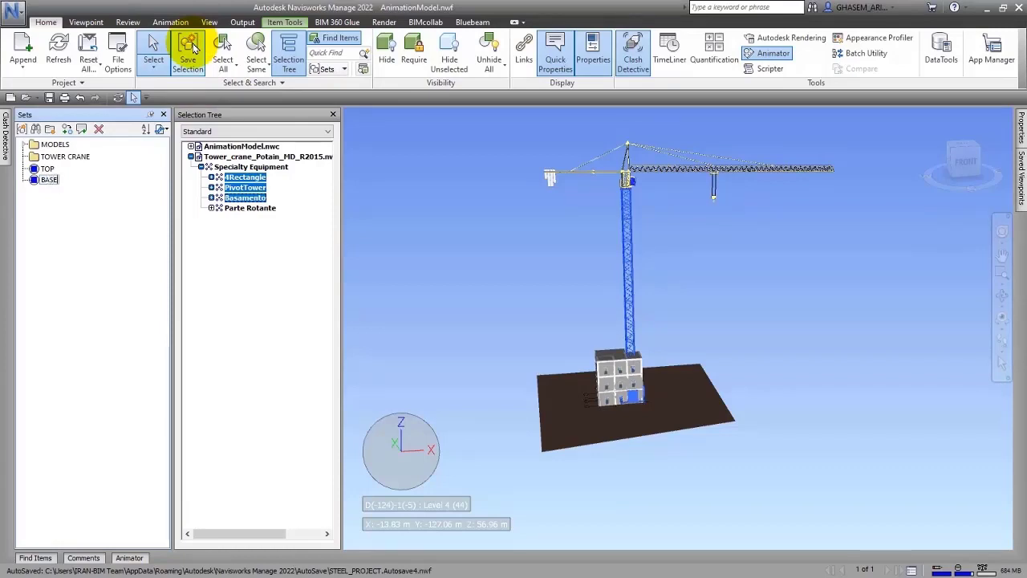
click(393, 231)
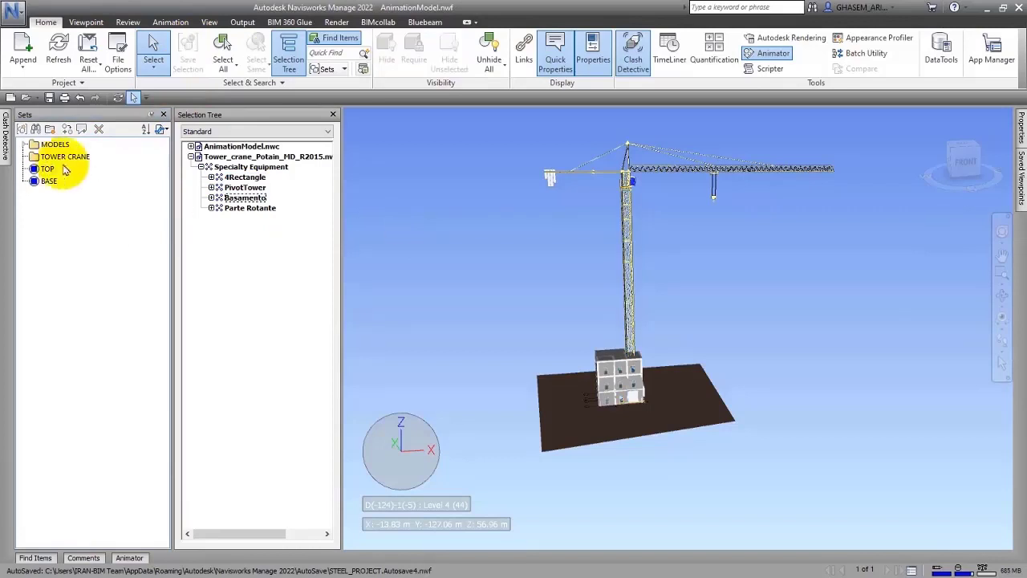
Move the TOP and BASE sets into the TOWER CRANE folder and check which crane parts each one selects
drag(38, 168, 49, 158)
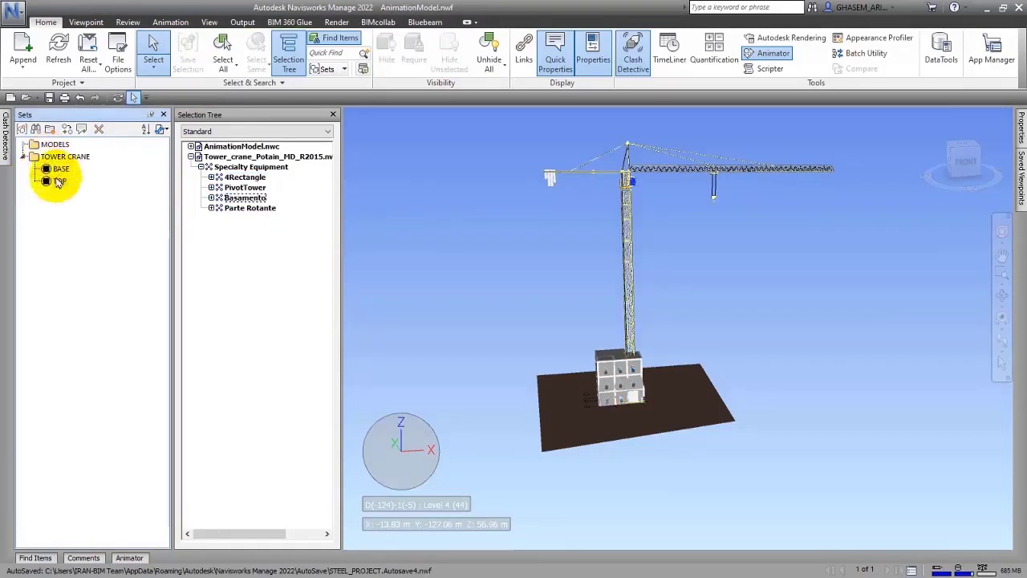
click(62, 169)
shift+middle_drag(668, 252, 630, 254)
click(63, 184)
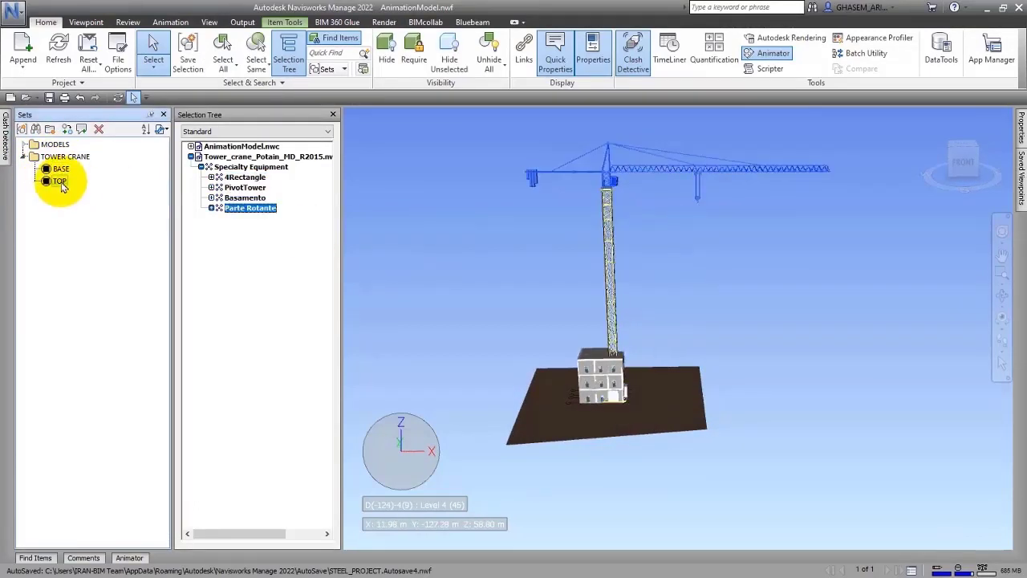
shift+middle_drag(592, 197, 566, 217)
Select the whole crane through its TOWER CRANE set folder and move it horizontally to stand on the ground beside the building
click(58, 158)
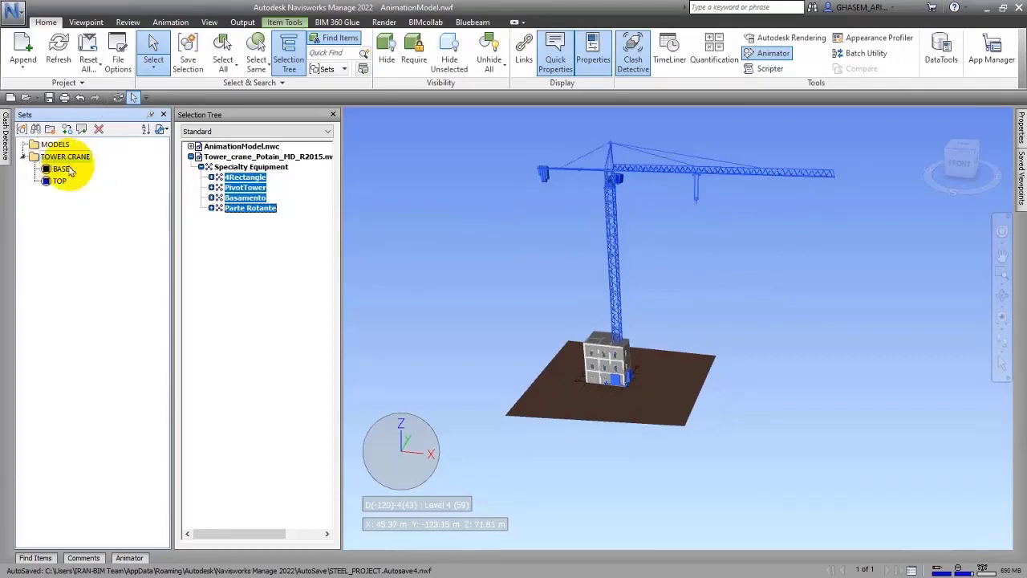
click(360, 197)
click(53, 159)
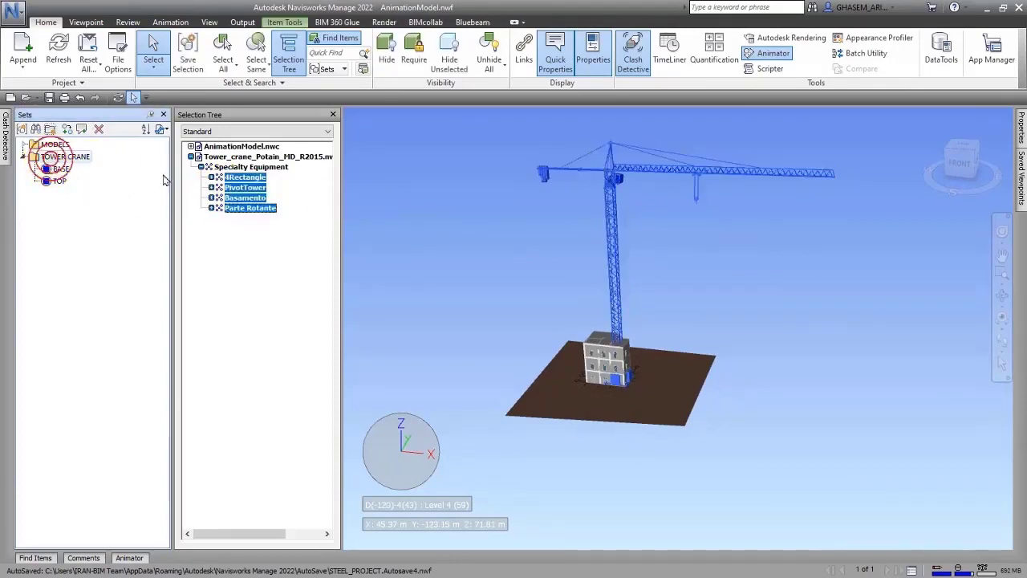
click(192, 158)
shift+middle_drag(509, 228, 497, 246)
click(964, 156)
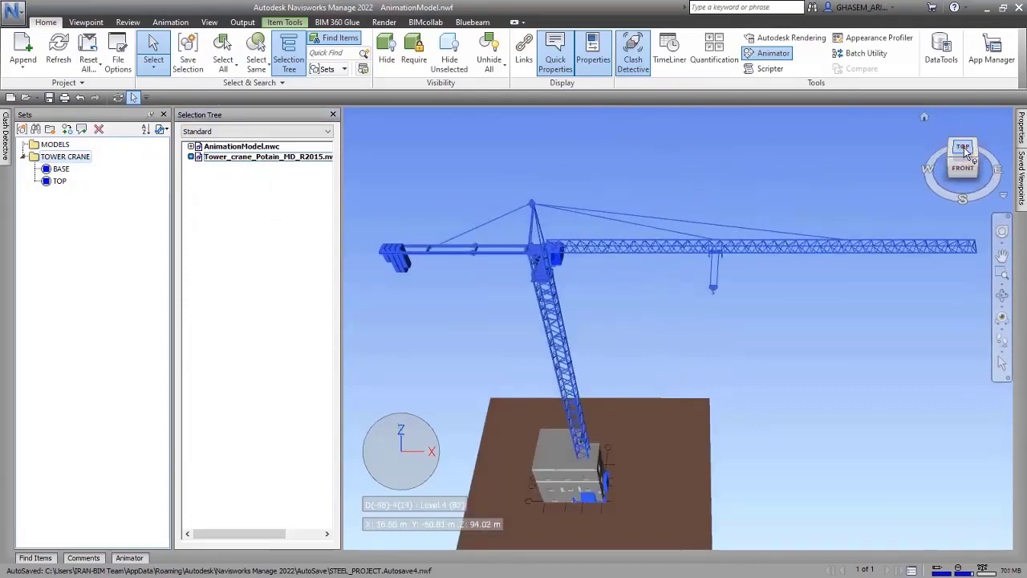
right_click(965, 161)
click(906, 184)
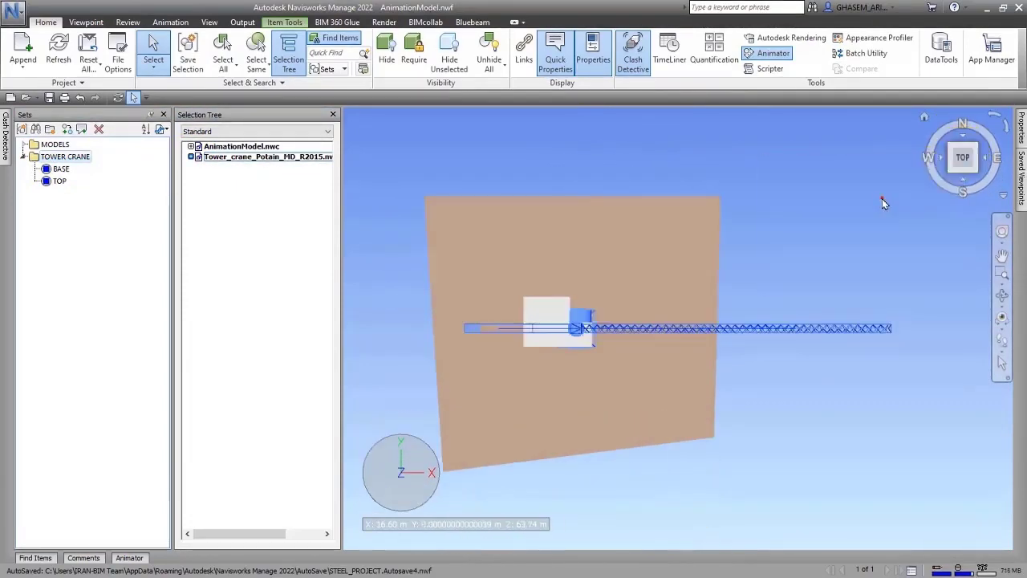
click(704, 233)
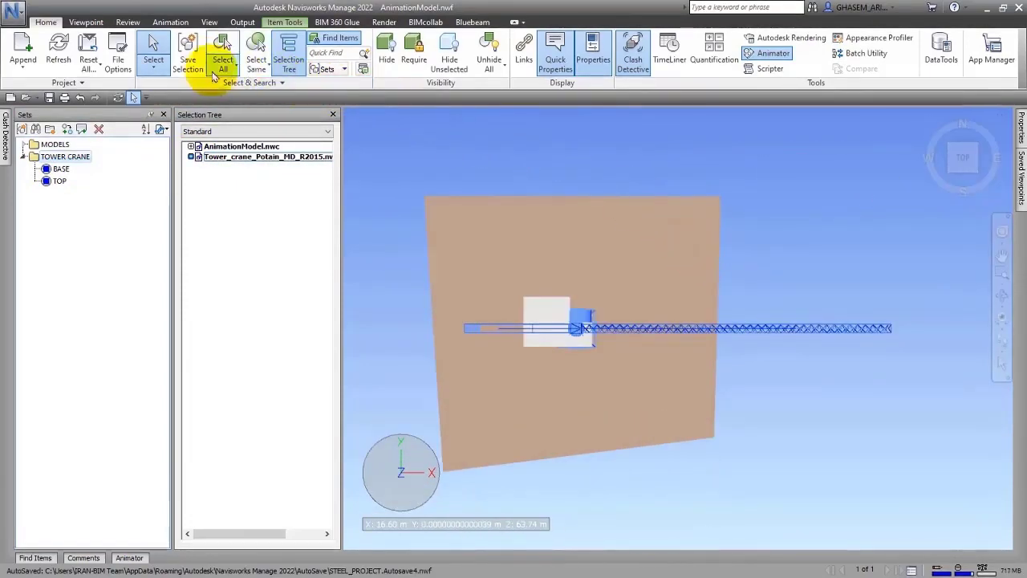
click(282, 24)
click(224, 50)
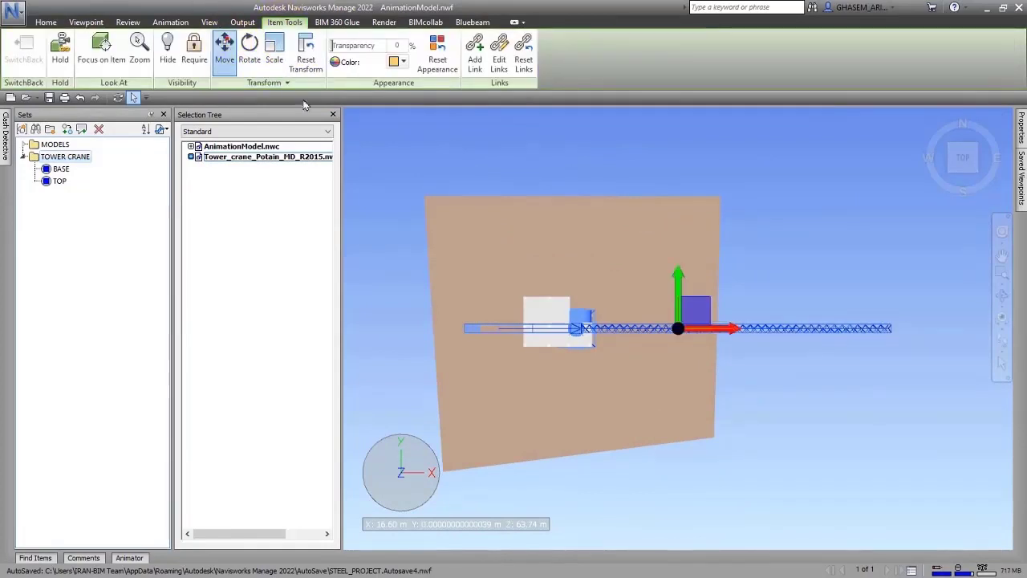
drag(697, 306, 626, 339)
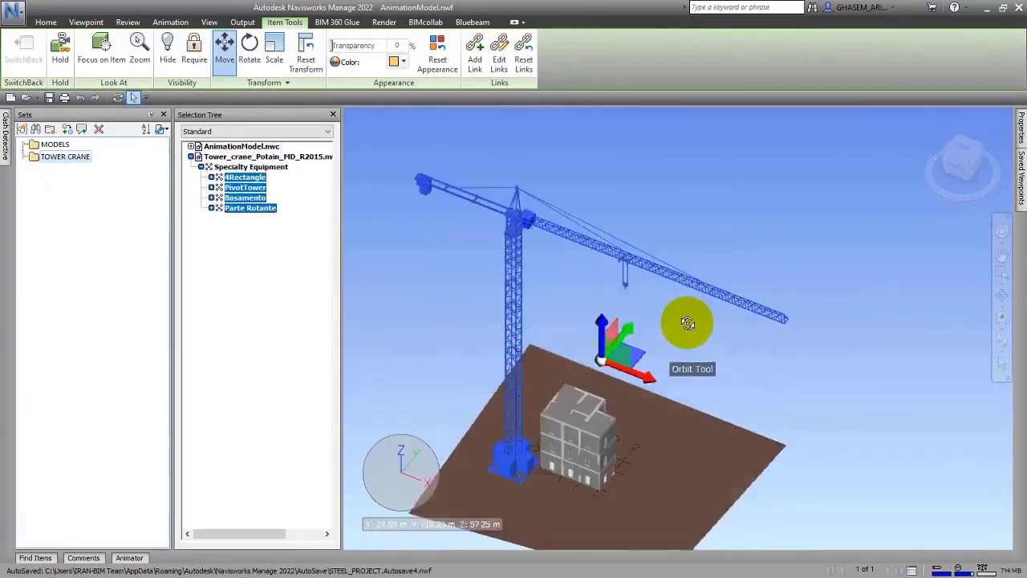
shift+middle_drag(688, 323, 699, 305)
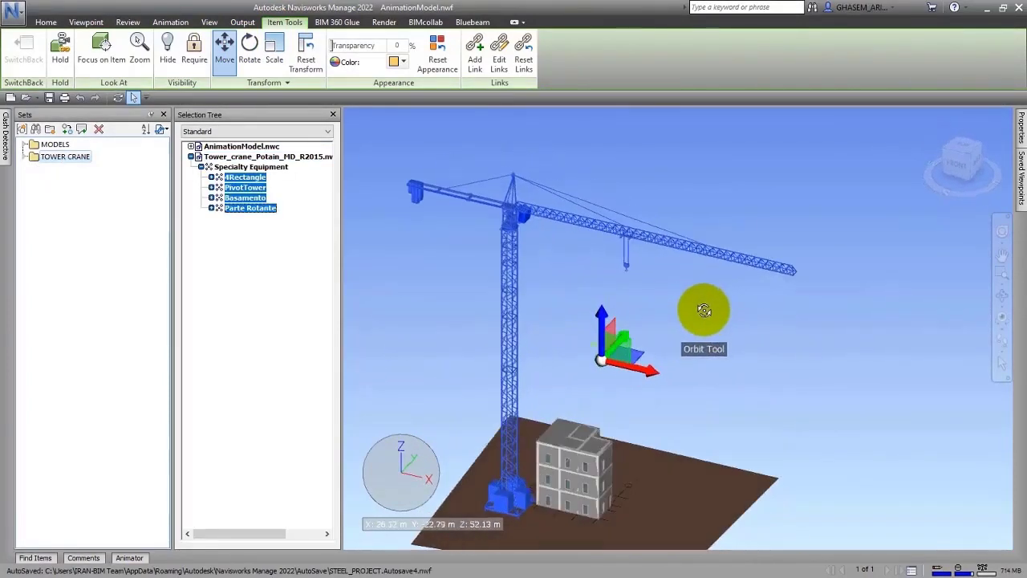
click(645, 367)
middle_drag(711, 390, 738, 291)
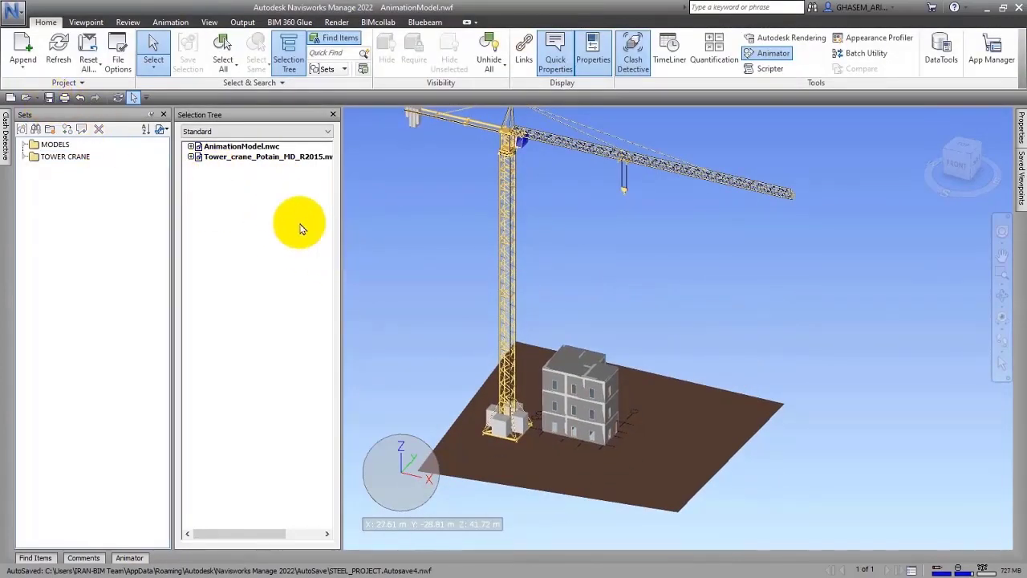
Append the Revit family A_Front_End_Loader_7691.rfa from the Animations folder, browsing the Revit files as thumbnails
click(24, 46)
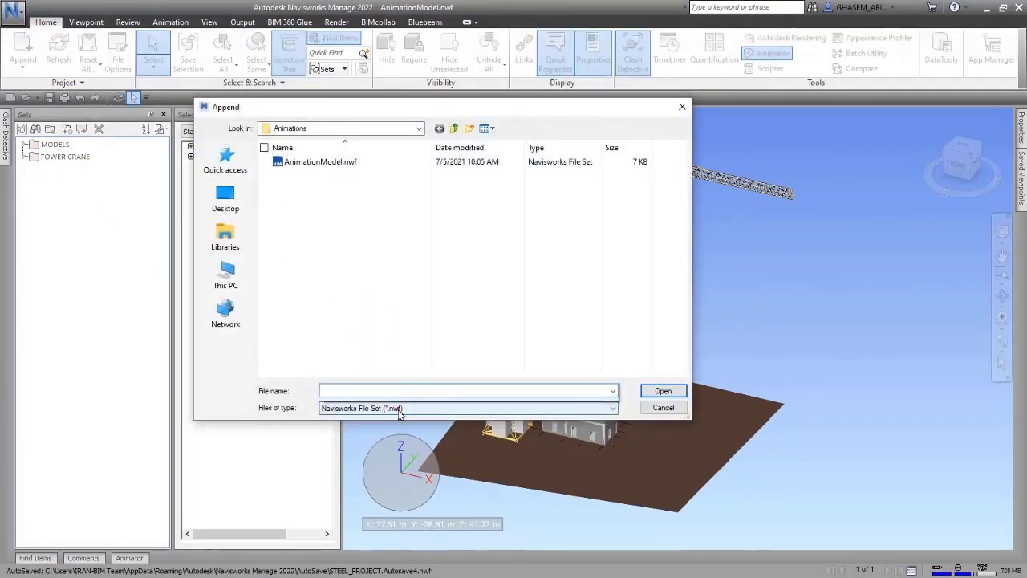
click(395, 410)
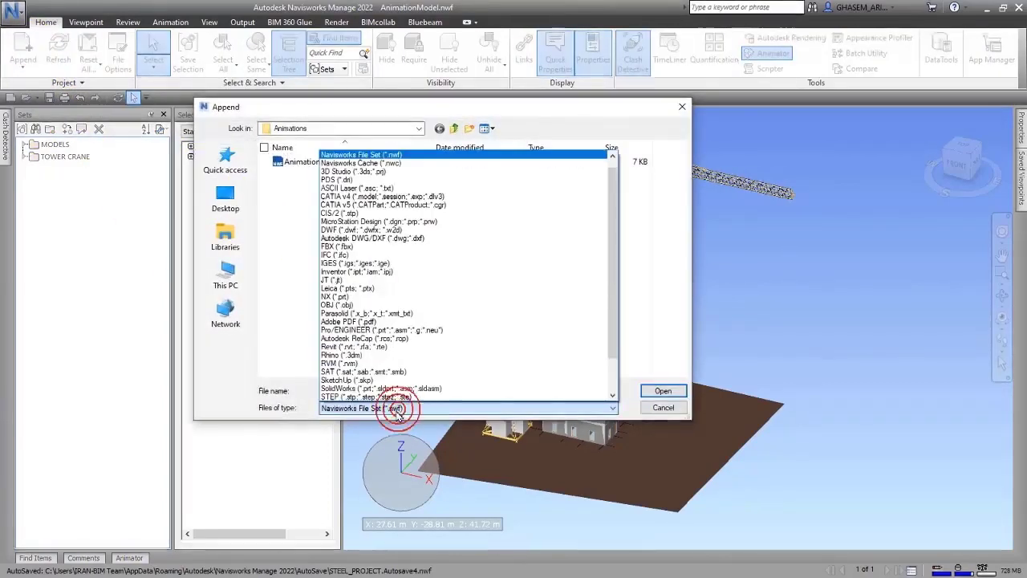
click(390, 346)
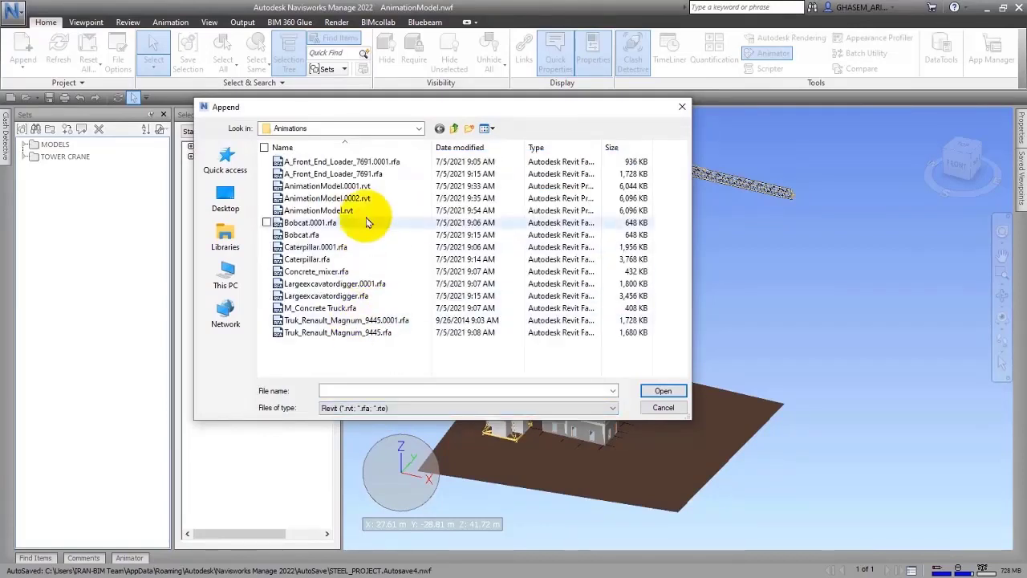
click(487, 128)
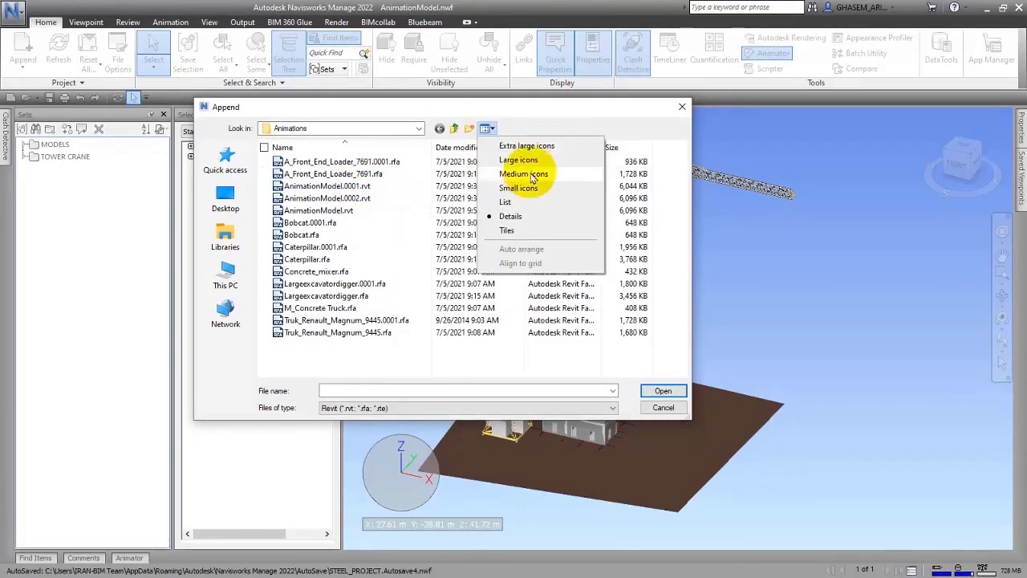
click(530, 169)
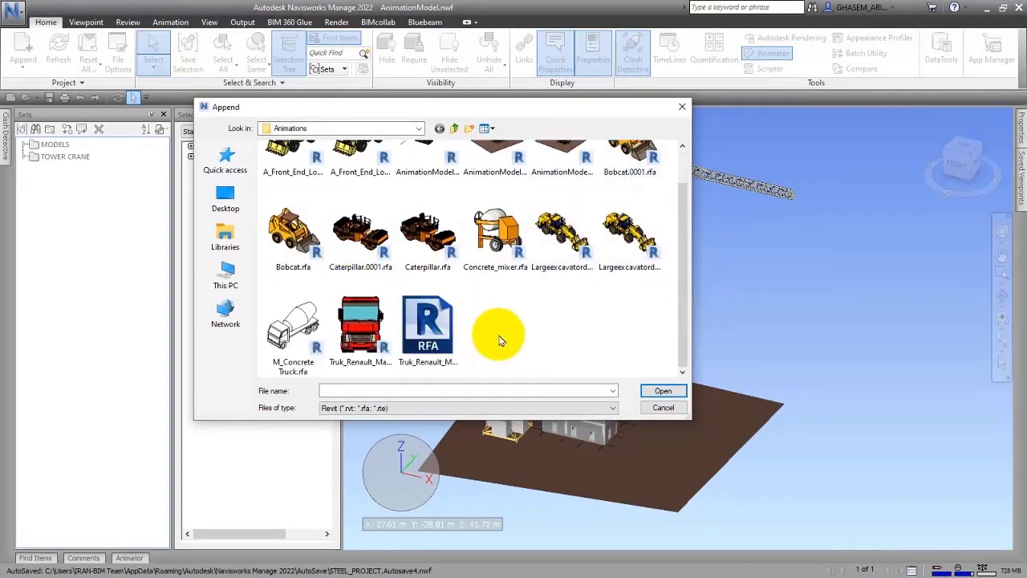
scroll(488, 339, down, 1)
scroll(493, 337, up, 1)
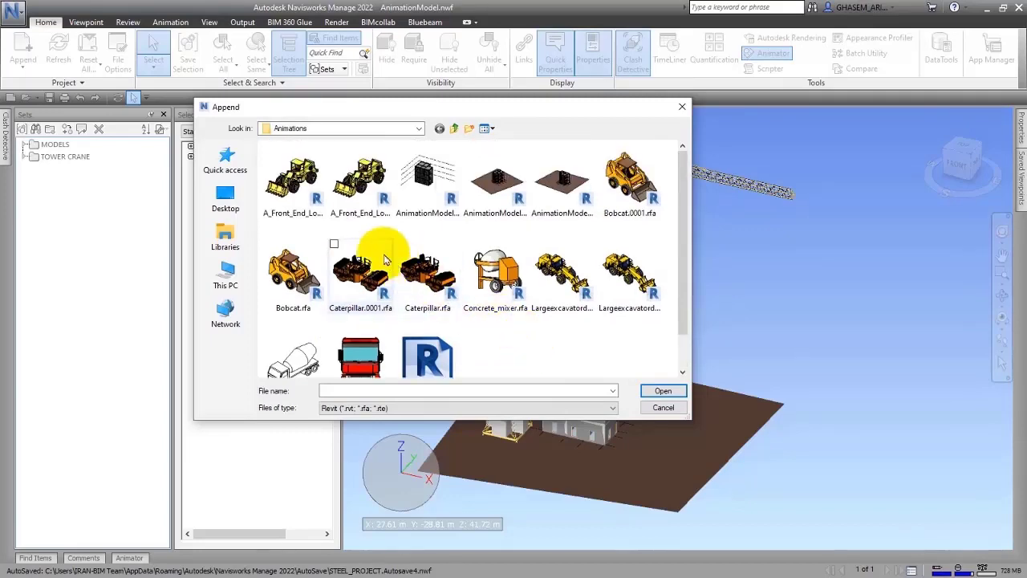
click(301, 179)
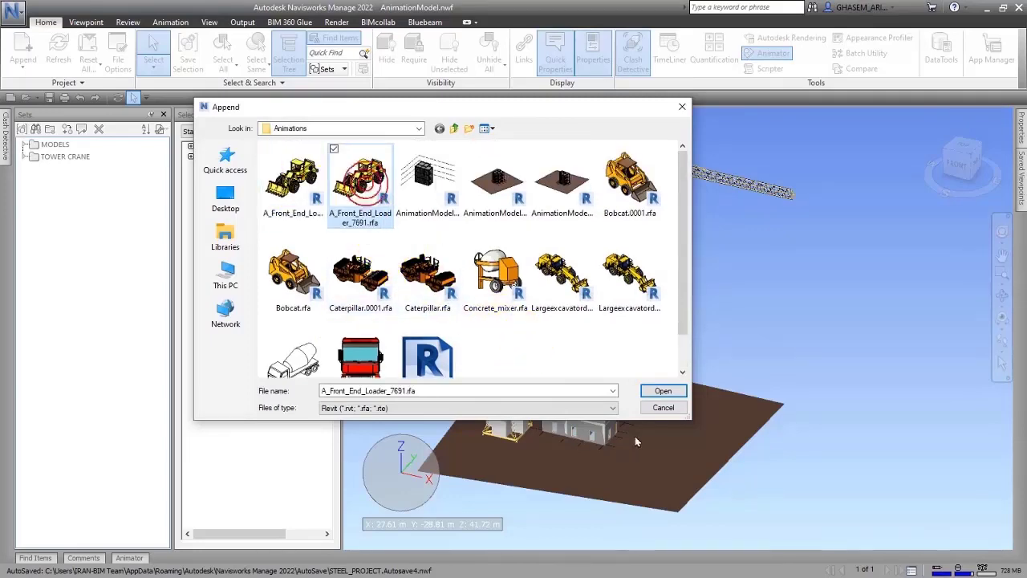
click(661, 392)
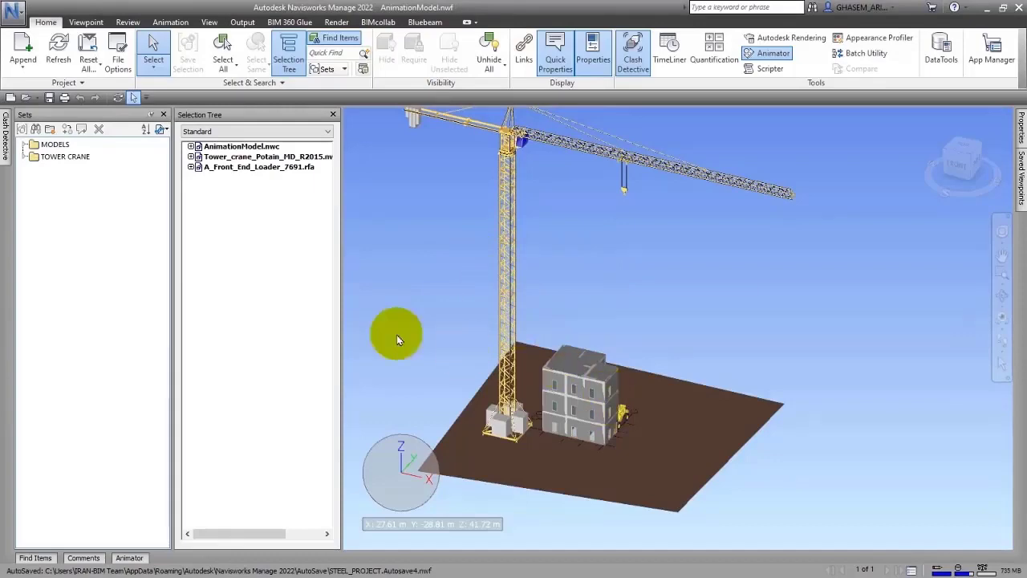
Move the A_Front_End_Loader_7691.rfa model horizontally from the building to open ground beside the tower crane's base
click(227, 169)
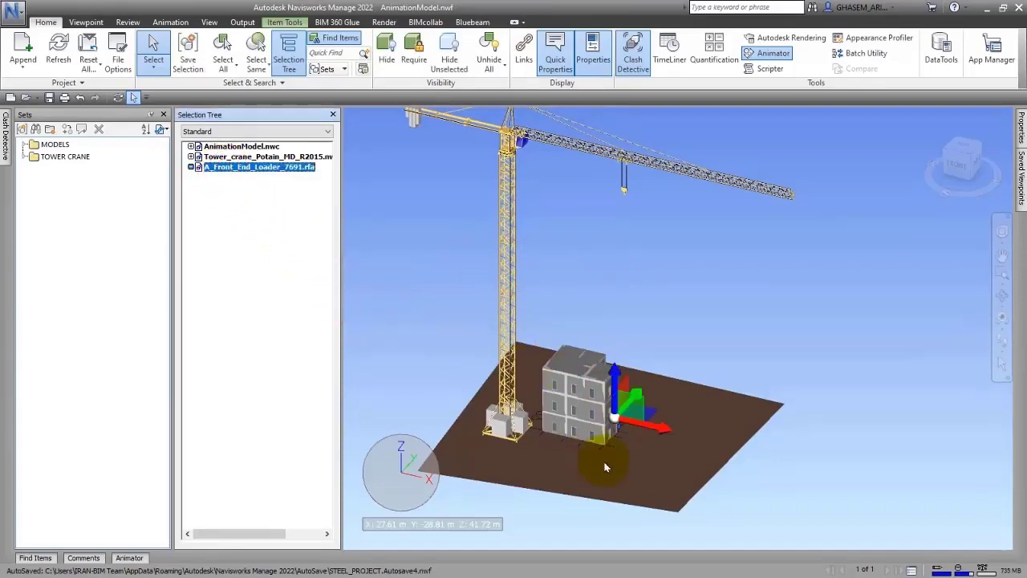
mouse_move(658, 414)
shift+middle_down()
mouse_move(634, 449)
mouse_move(660, 427)
shift+middle_up()
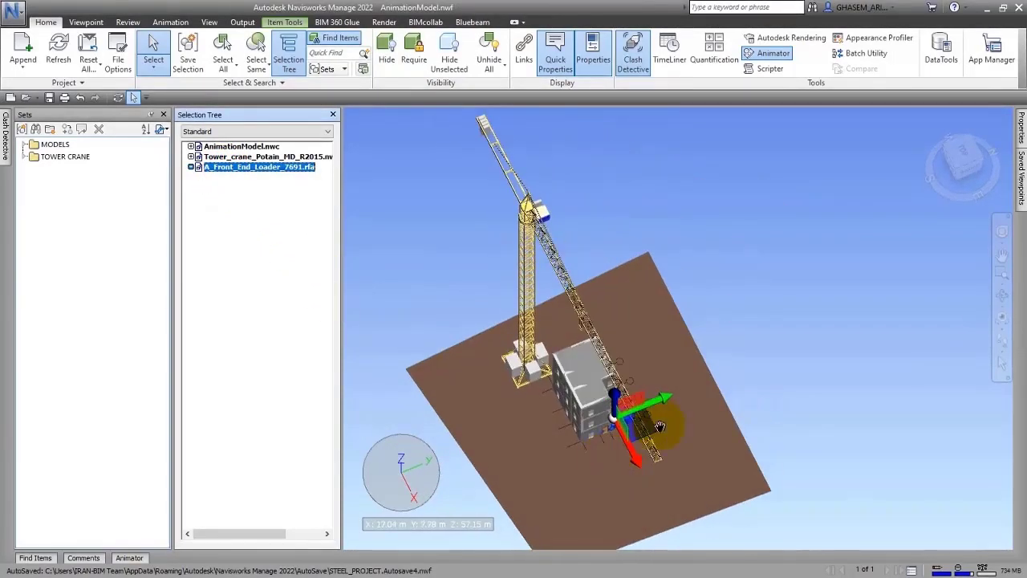
drag(660, 401, 542, 440)
drag(530, 412, 516, 401)
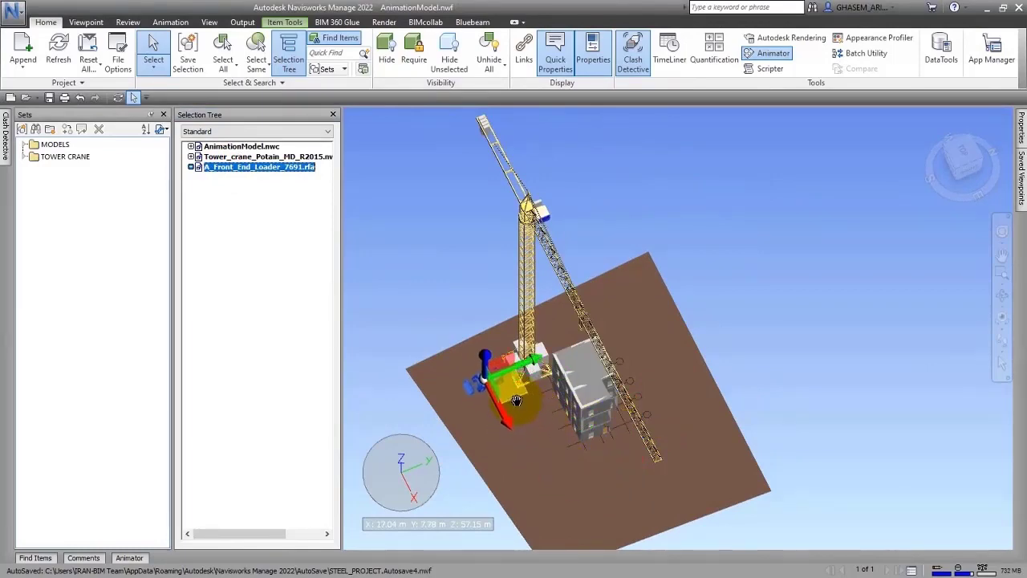
click(422, 312)
shift+middle_drag(424, 313, 480, 355)
scroll(499, 407, up, 5)
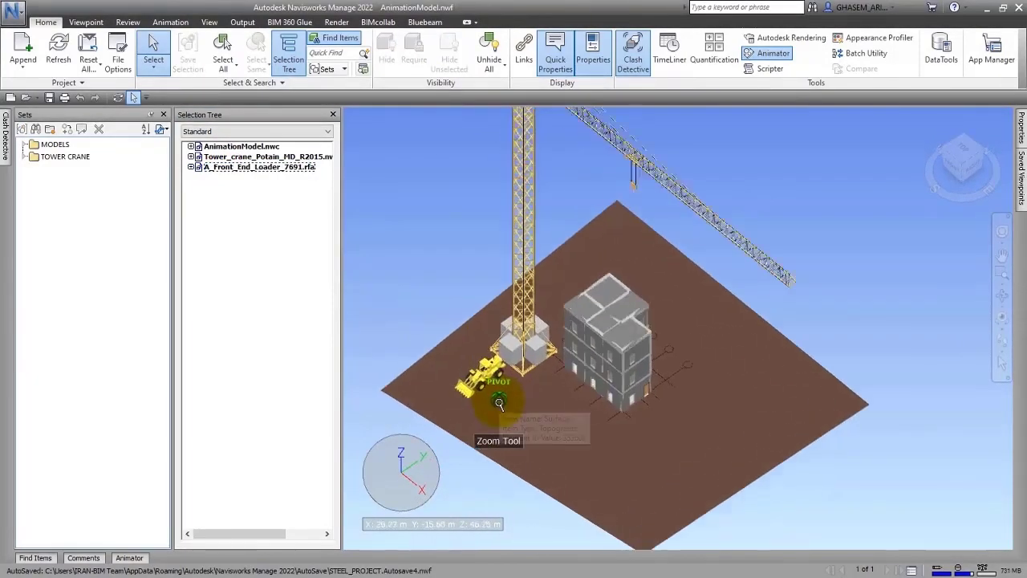
scroll(498, 407, up, 5)
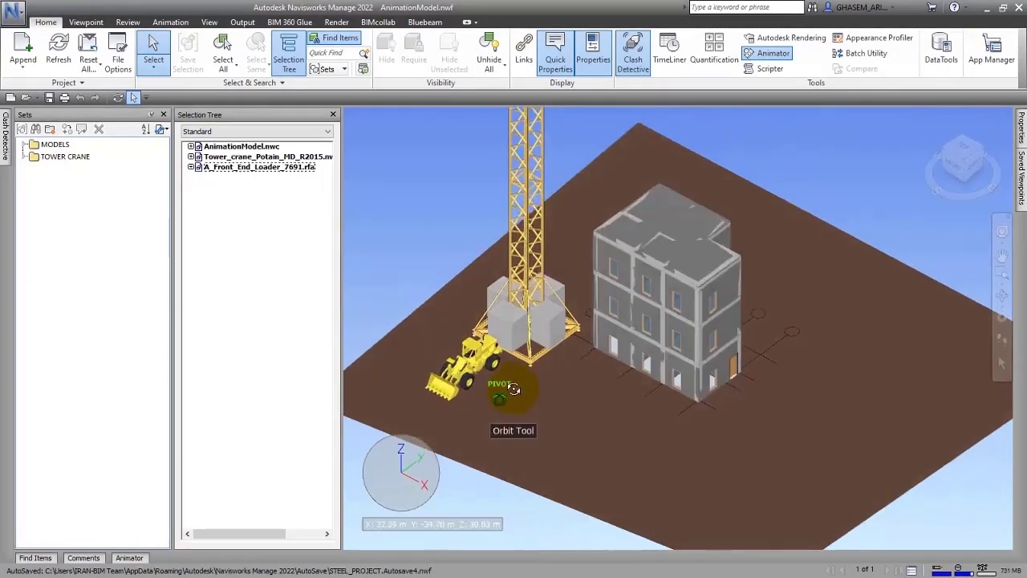
Move the A_Front_End_Loader_7691.rfa model slightly away from the tower crane's base along the Y axis
click(245, 167)
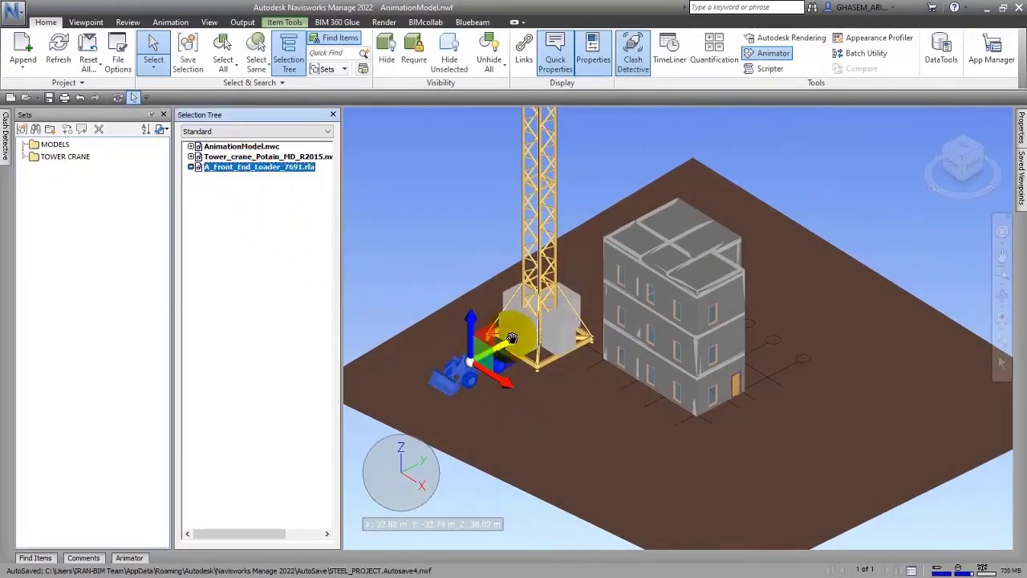
drag(504, 340, 493, 345)
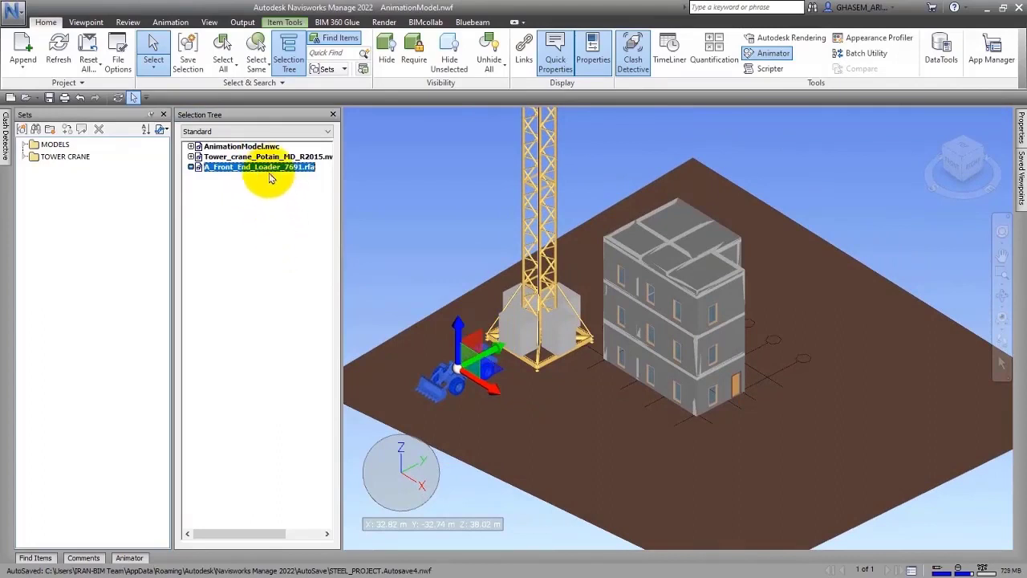
click(268, 170)
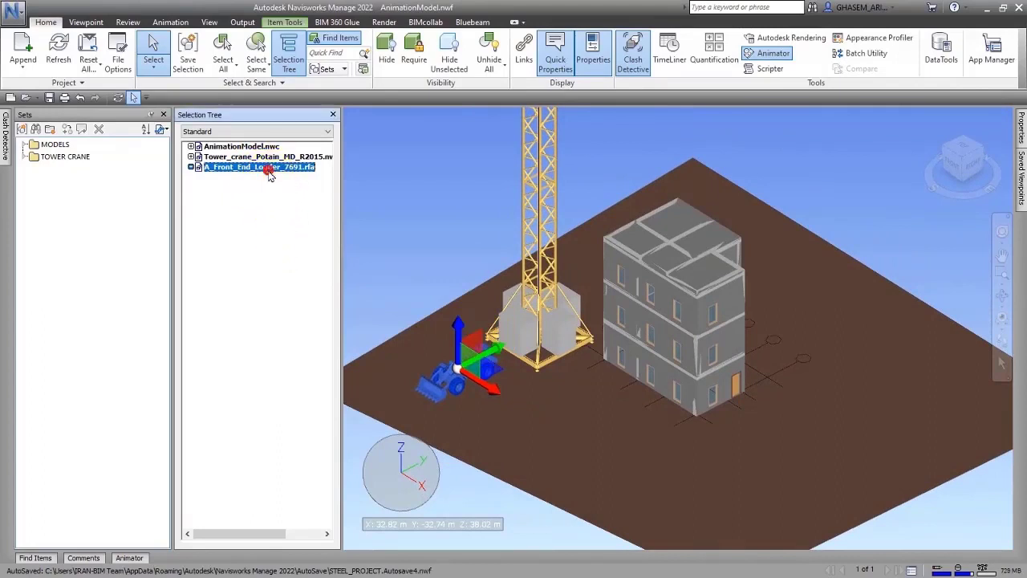
Create a set folder named LOADER alongside the MODELS and TOWER CRANE folders
click(75, 172)
click(50, 130)
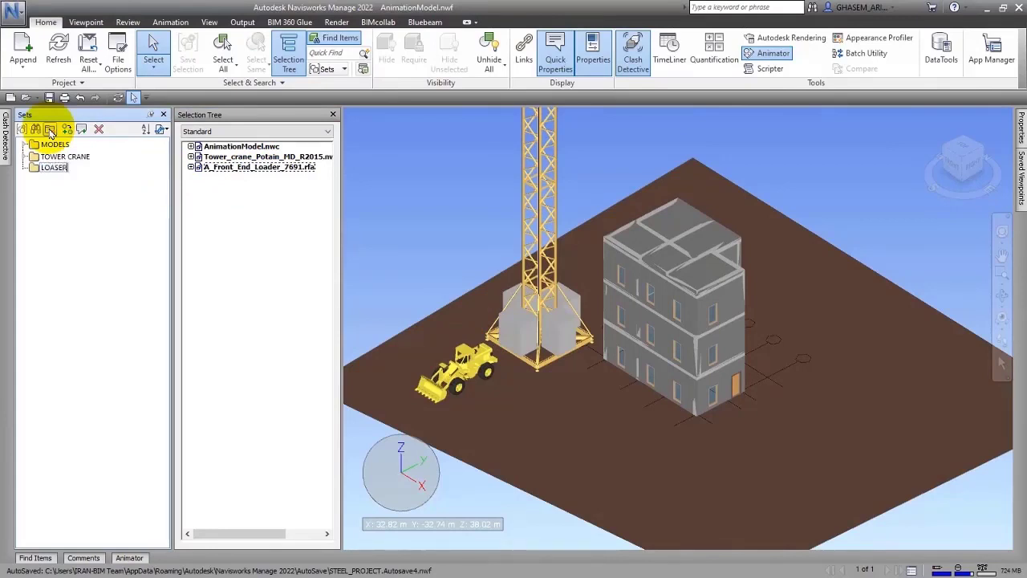
click(57, 171)
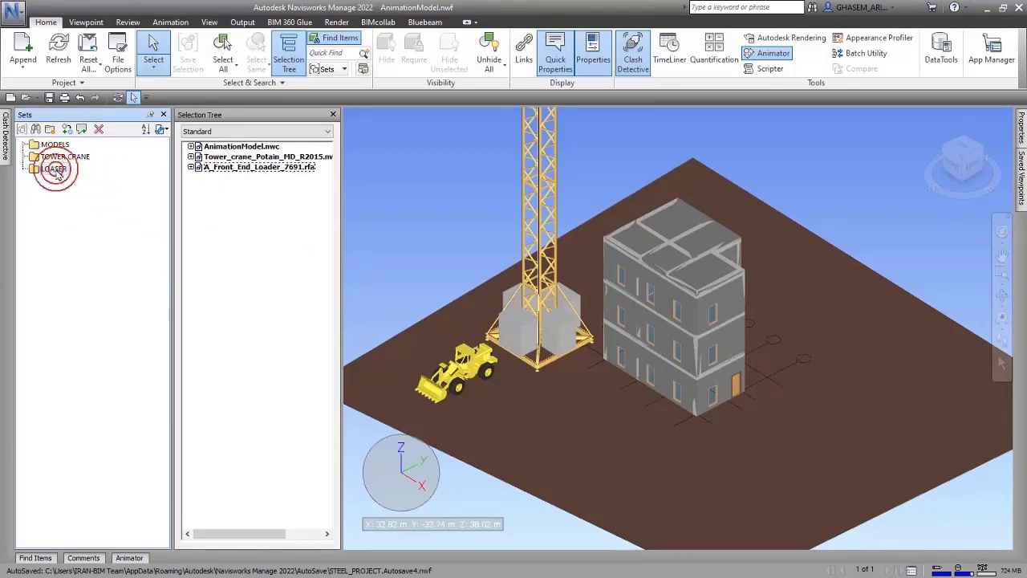
right_click(56, 171)
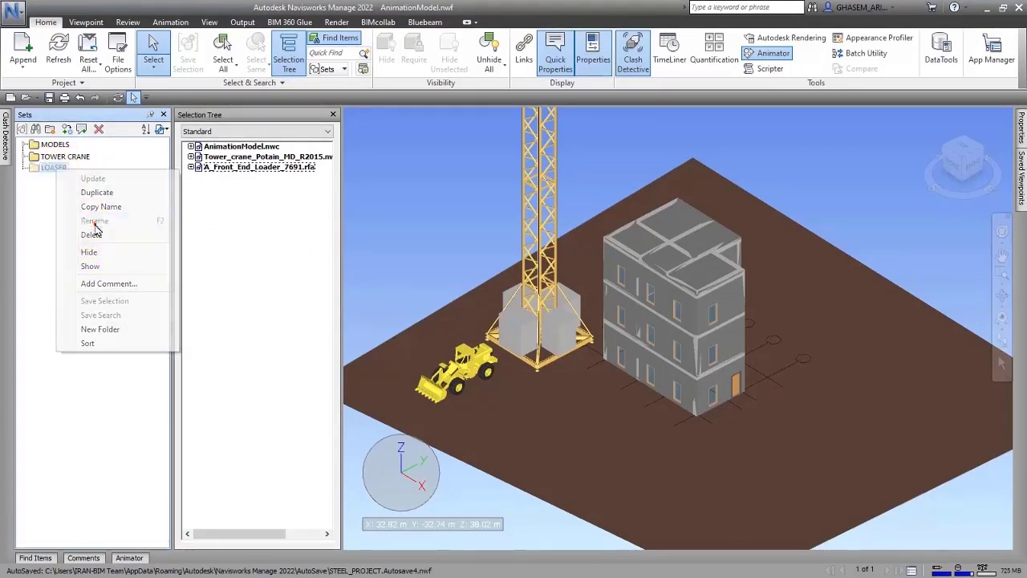
click(94, 223)
click(360, 213)
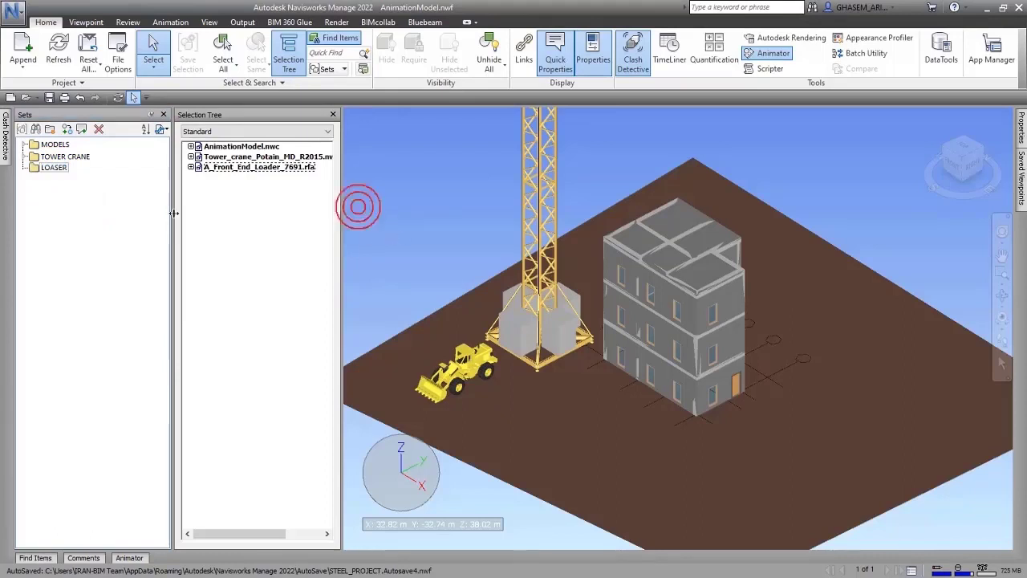
click(55, 171)
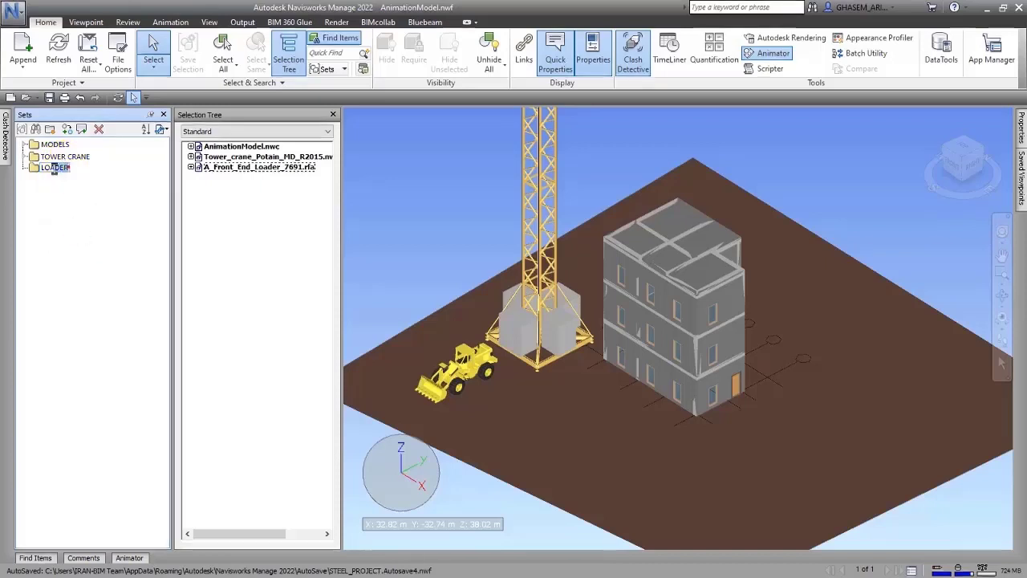
click(35, 173)
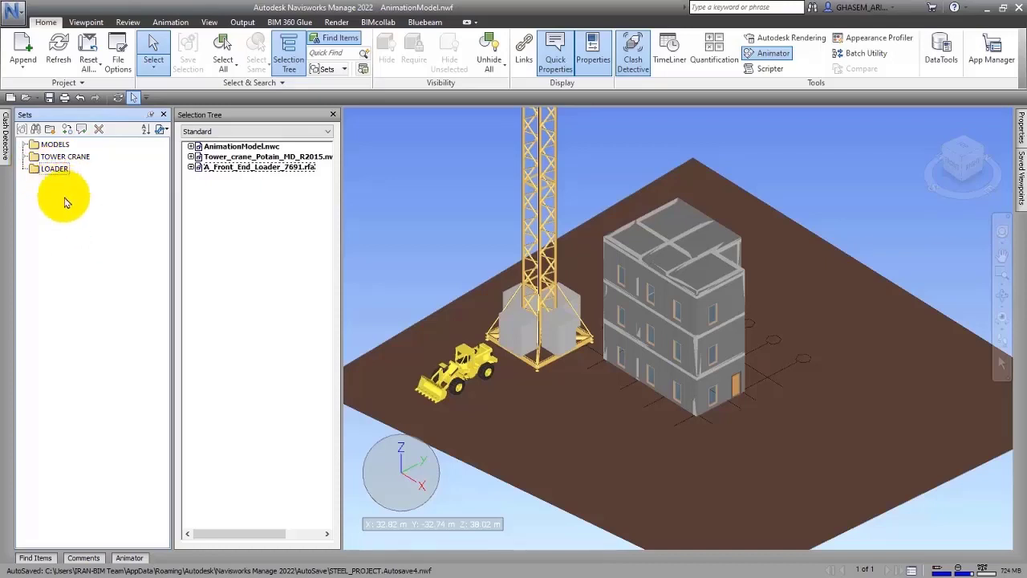
Save the A_Front_End_Loader_7691.rfa model as a selection set named LOADER and move it into the LOADER folder
click(229, 168)
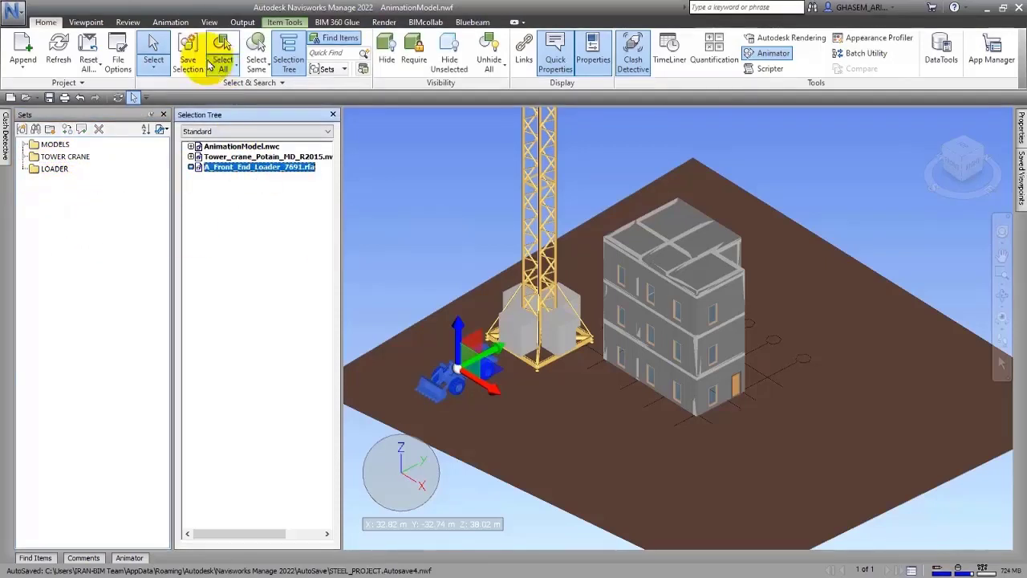
click(197, 62)
click(87, 241)
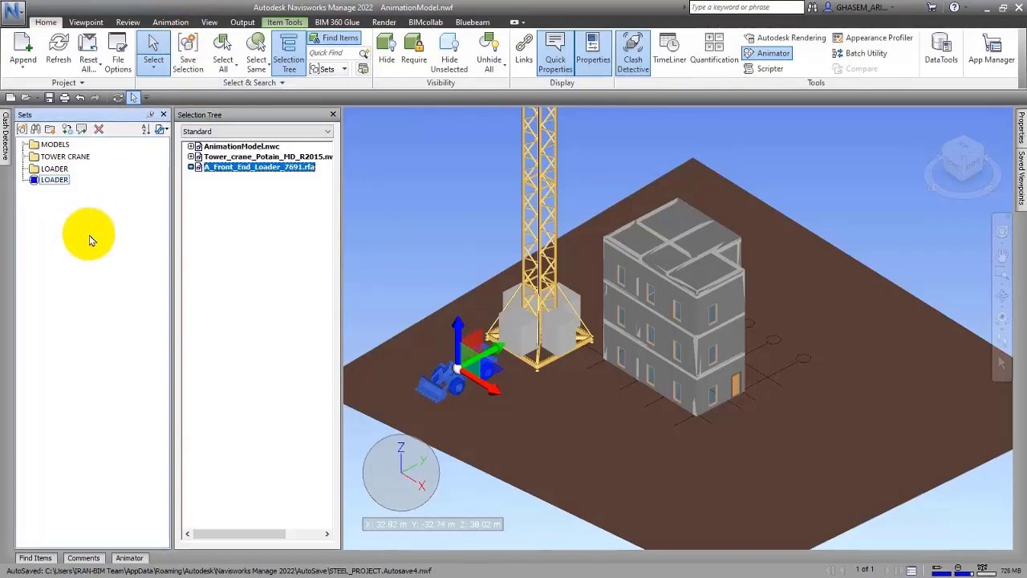
click(278, 209)
click(409, 339)
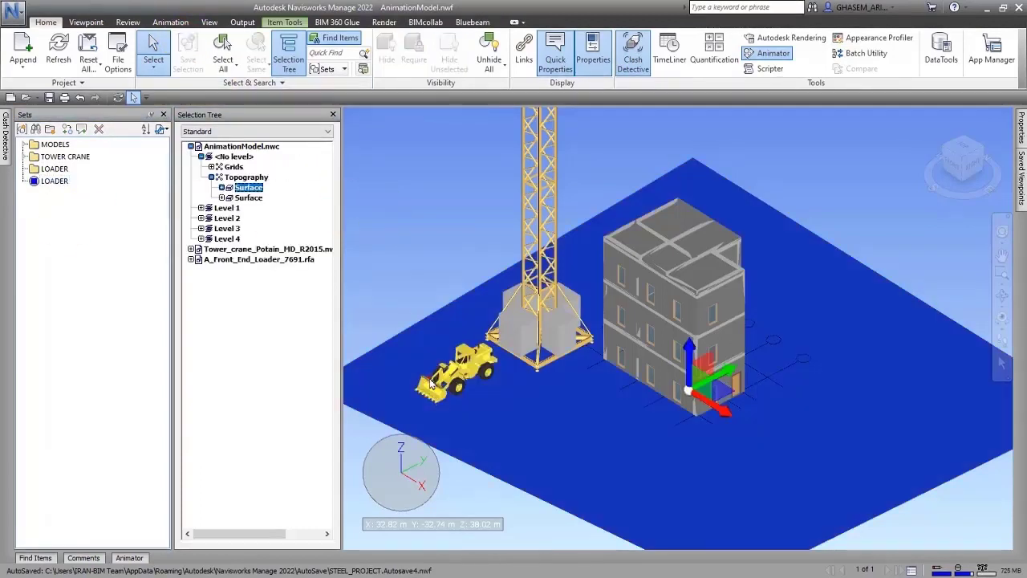
click(431, 384)
click(383, 256)
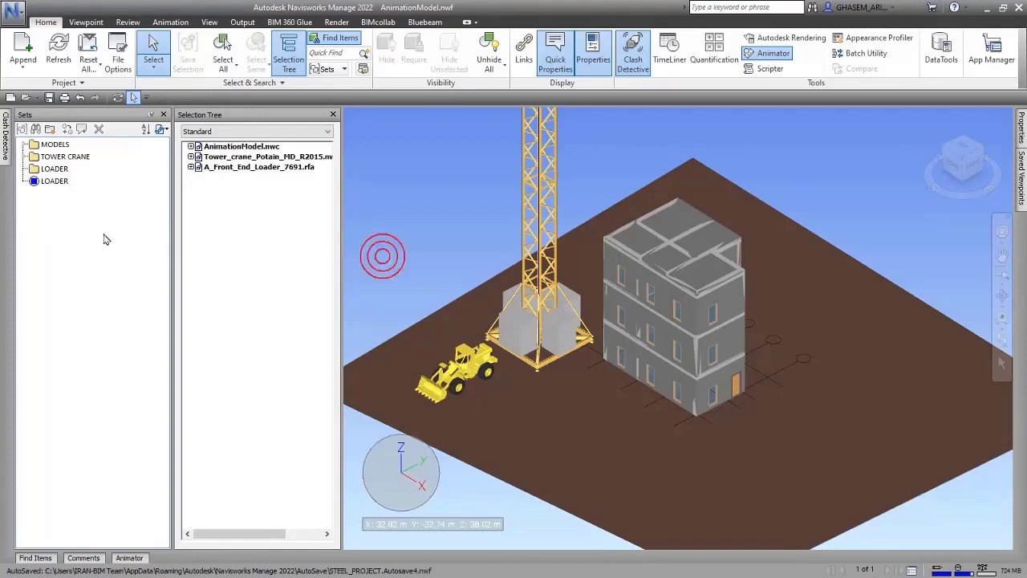
drag(34, 182, 36, 169)
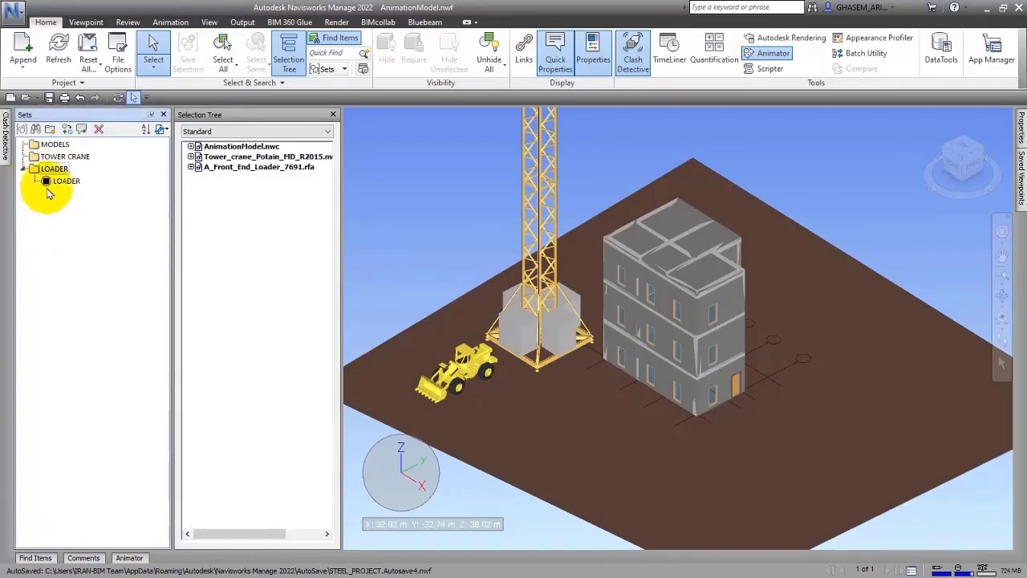
click(458, 212)
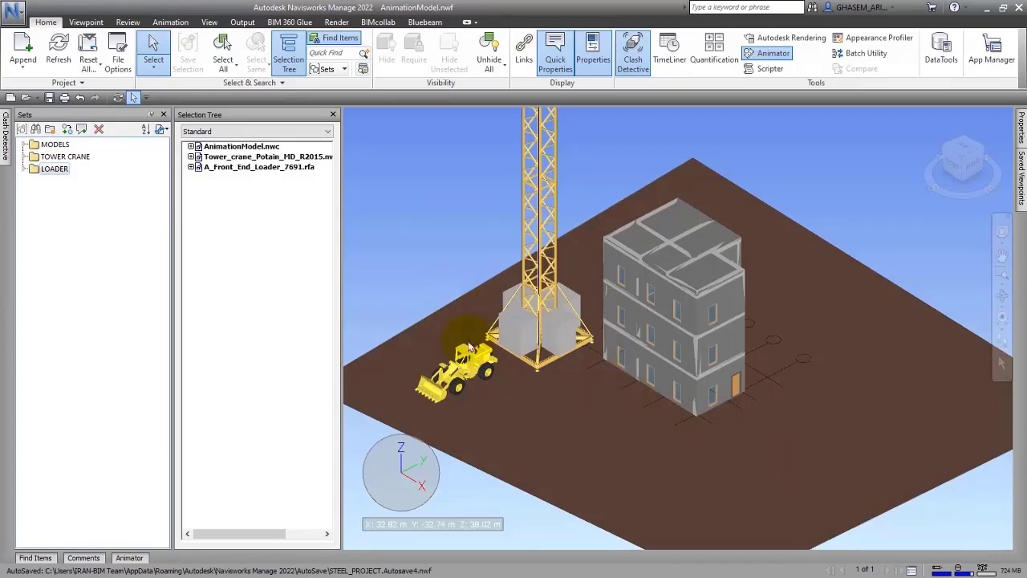
Close the Selection Tree and keep the Animator window permanently open below the model view
shift+middle_drag(436, 280, 455, 244)
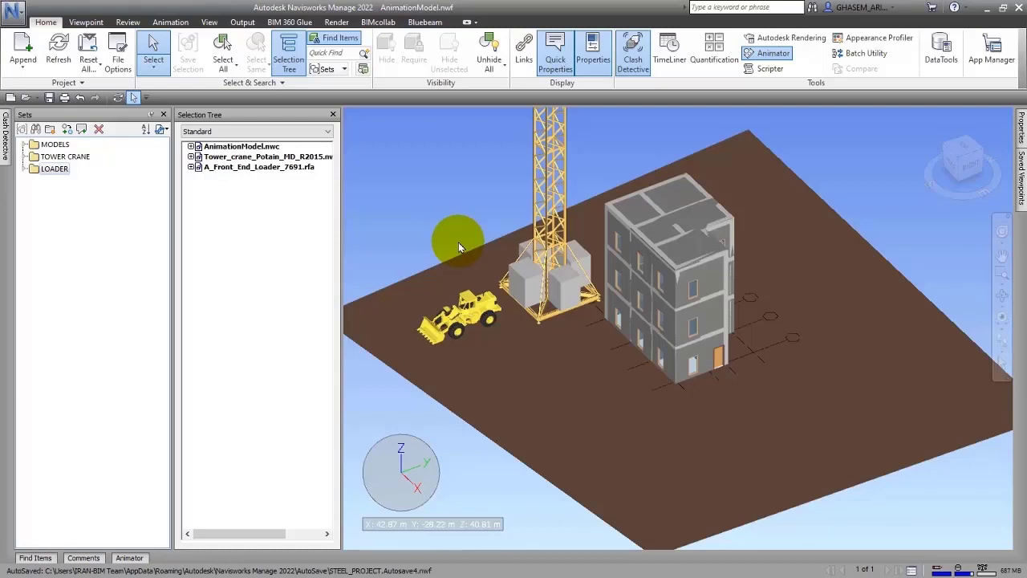
click(333, 116)
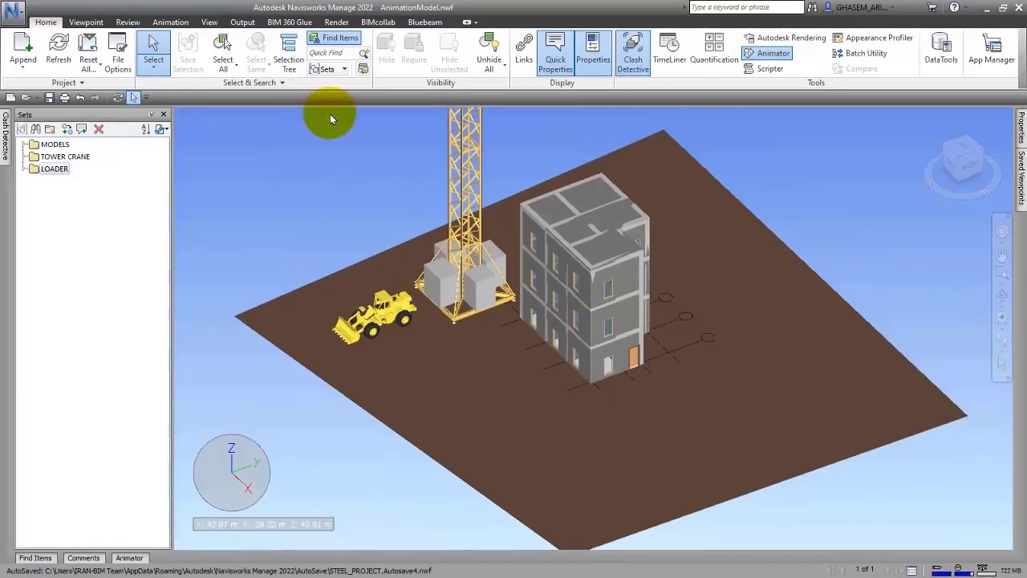
click(129, 559)
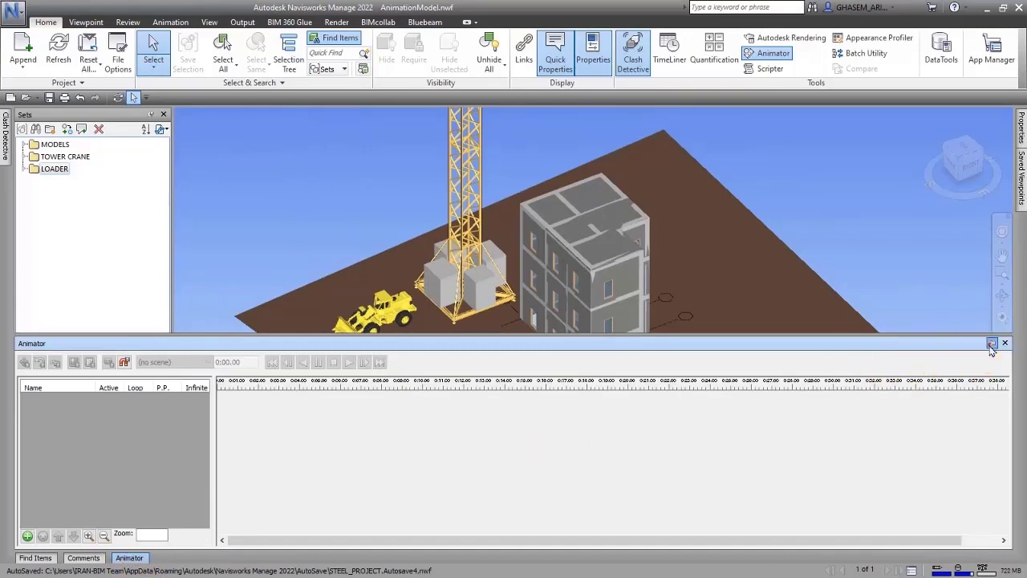
click(992, 343)
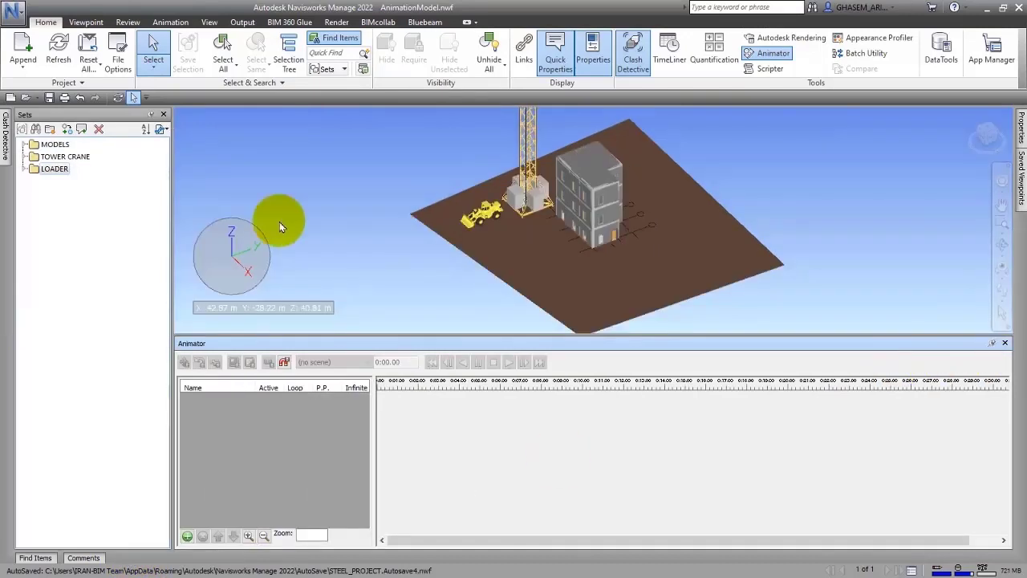
click(25, 156)
click(25, 156)
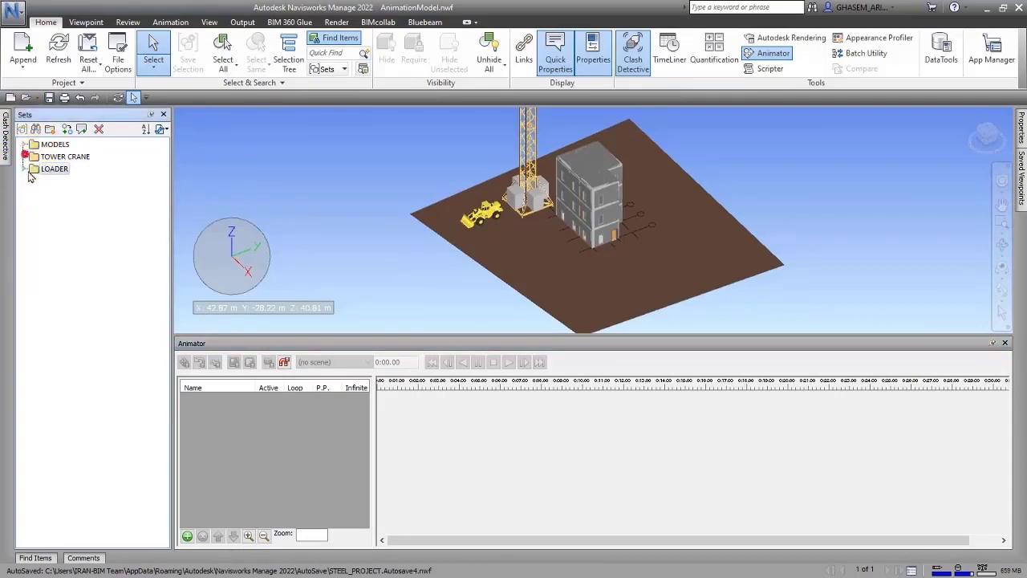
Select the loader through its LOADER set and rotate it about its vertical axis, with the transform values displayed
click(52, 183)
middle_drag(376, 222, 348, 233)
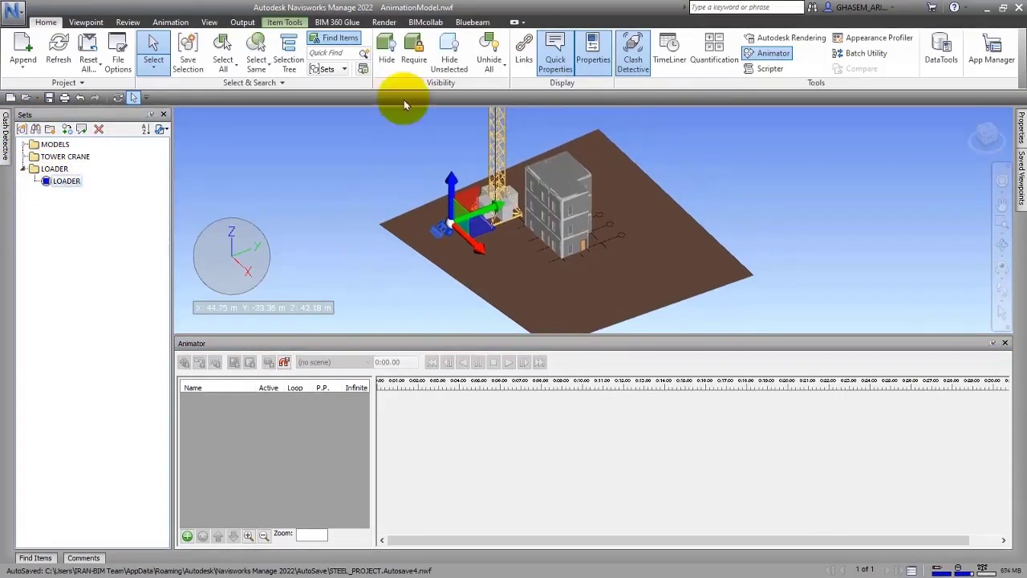
click(303, 22)
click(249, 56)
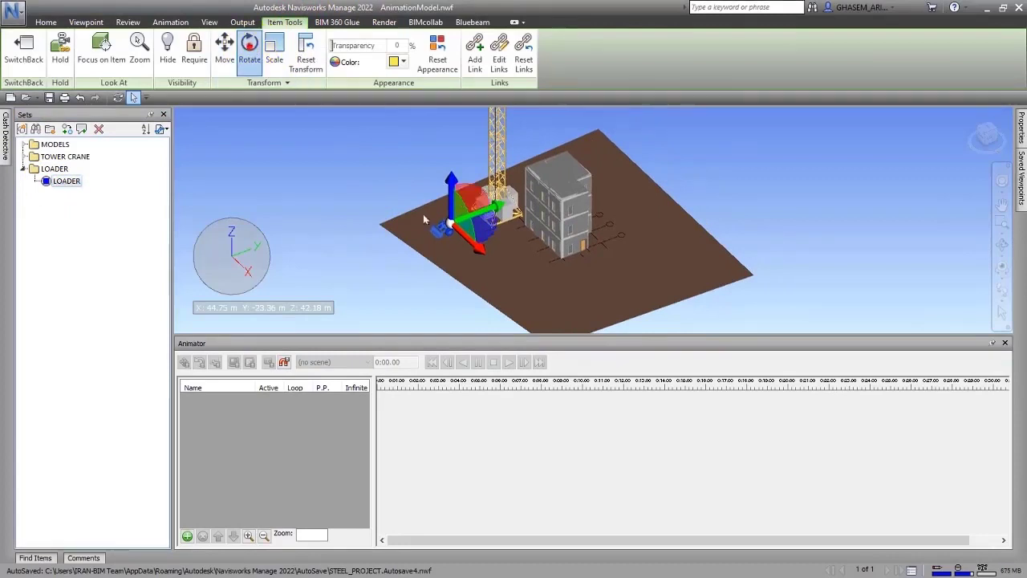
scroll(500, 241, up, 2)
drag(480, 229, 498, 215)
click(285, 82)
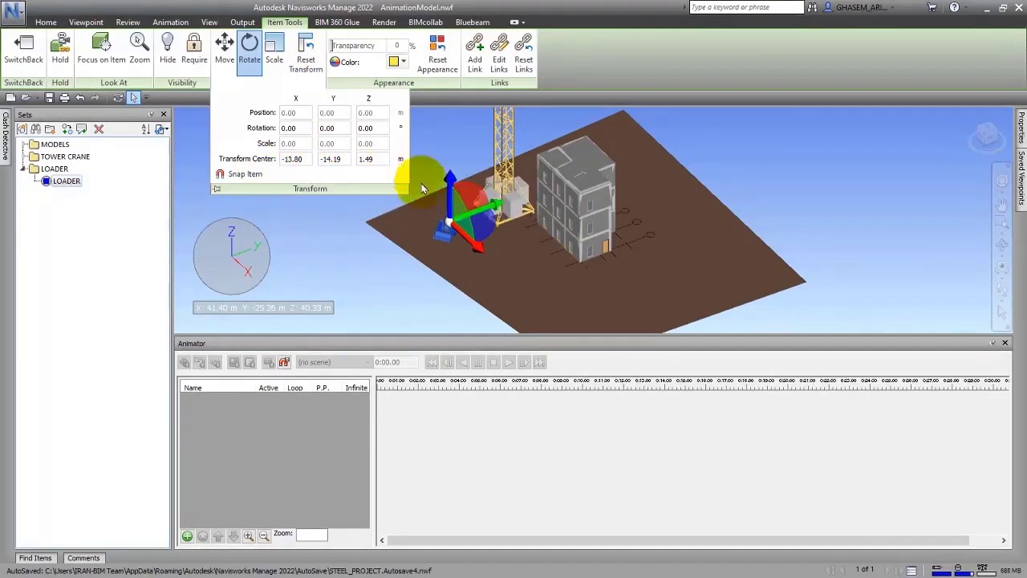
click(264, 85)
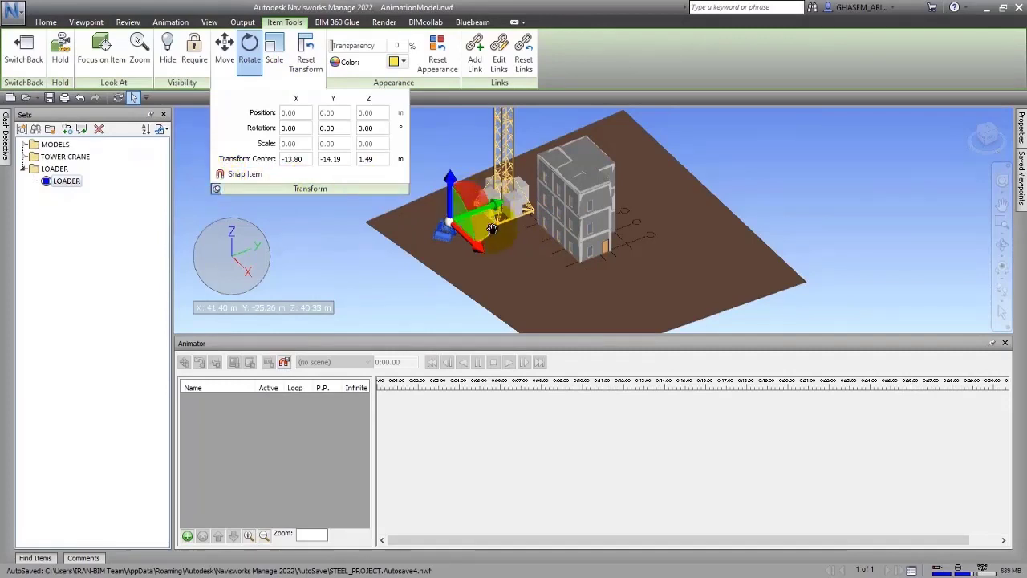
drag(487, 228, 497, 218)
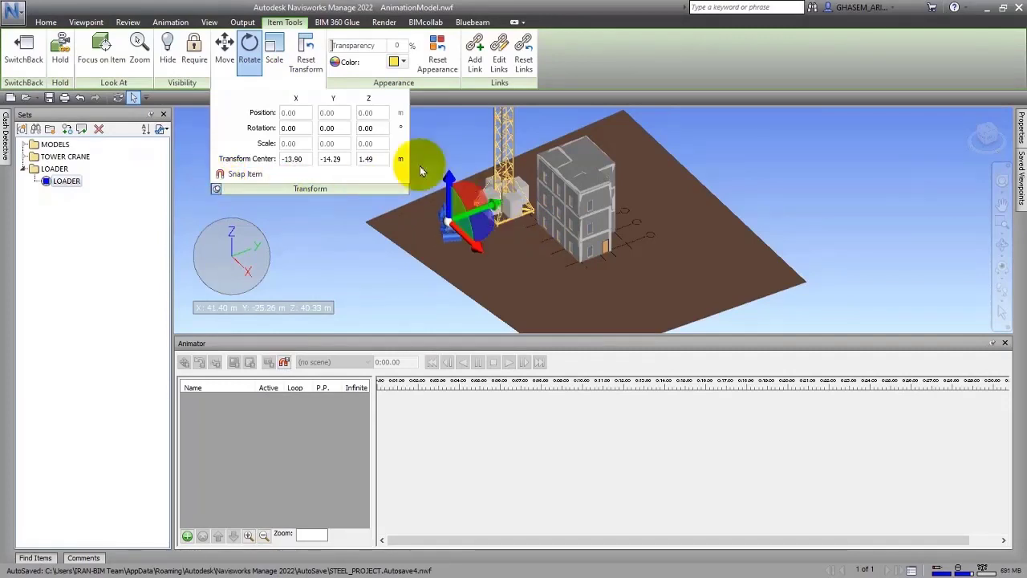
Try to edit the loader's Z rotation value and reset its transform
click(366, 128)
key(F3)
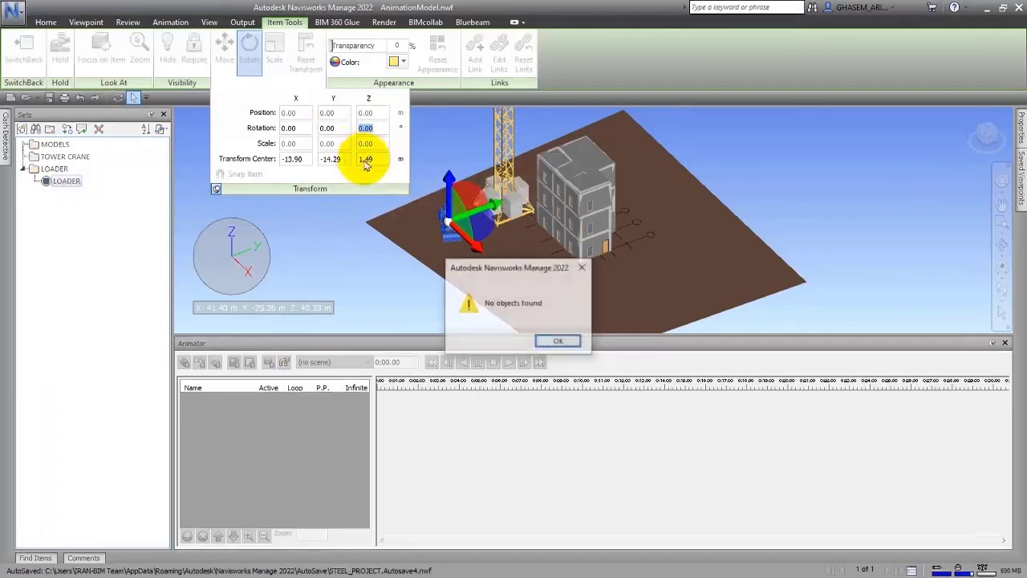
click(560, 342)
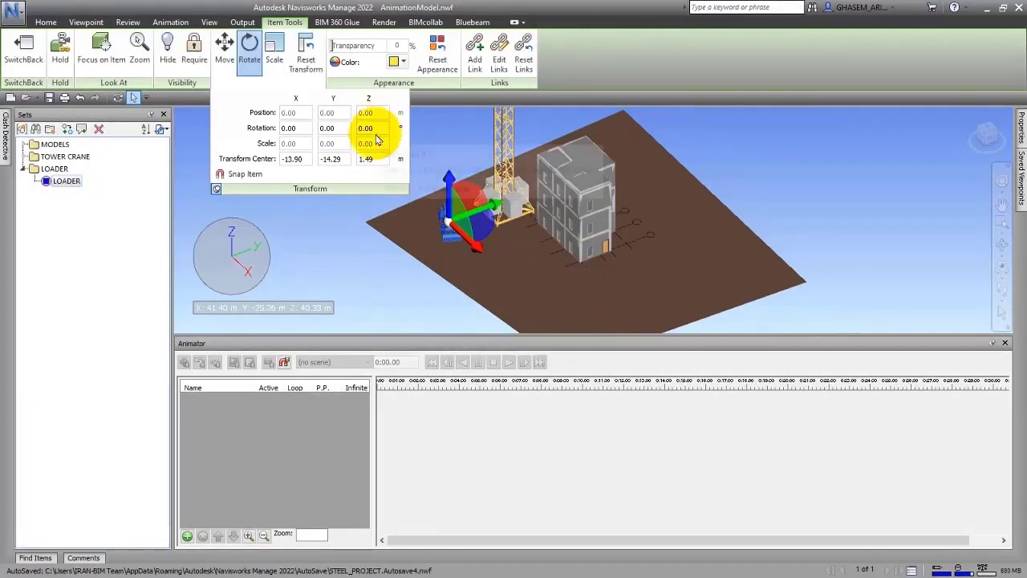
click(306, 57)
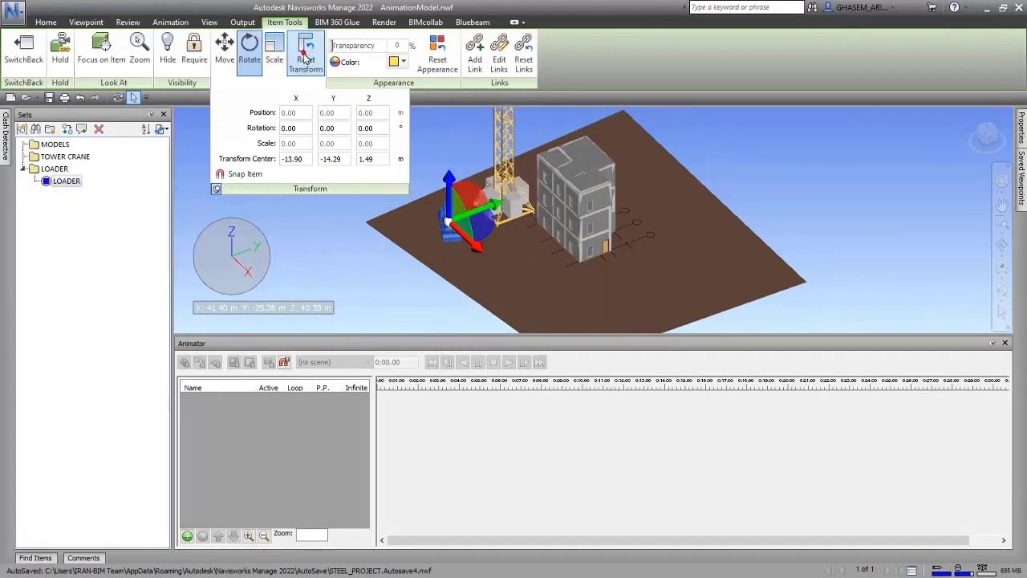
click(305, 56)
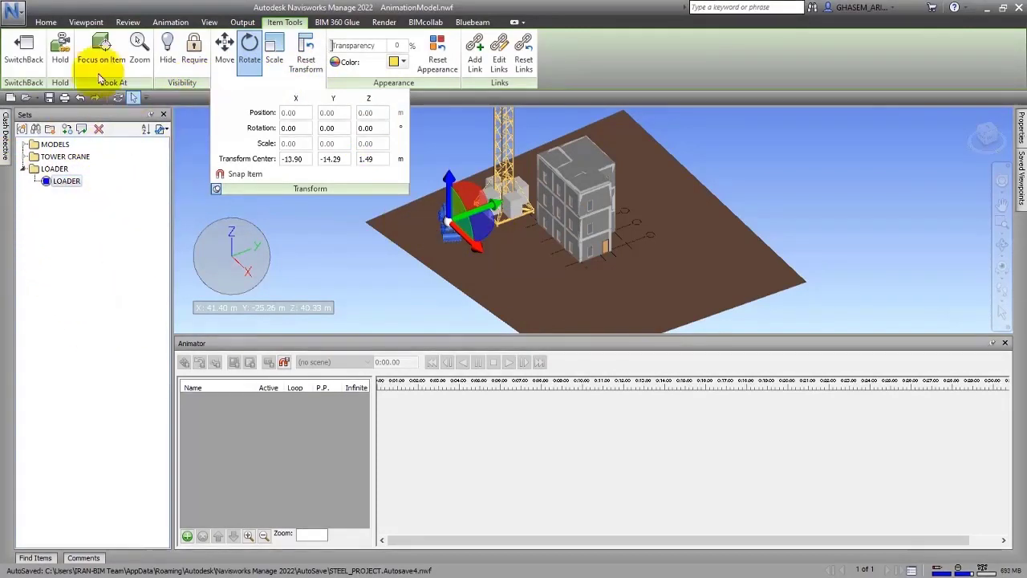
Rotate the loader further about its vertical axis so its bucket points along the X axis
click(47, 24)
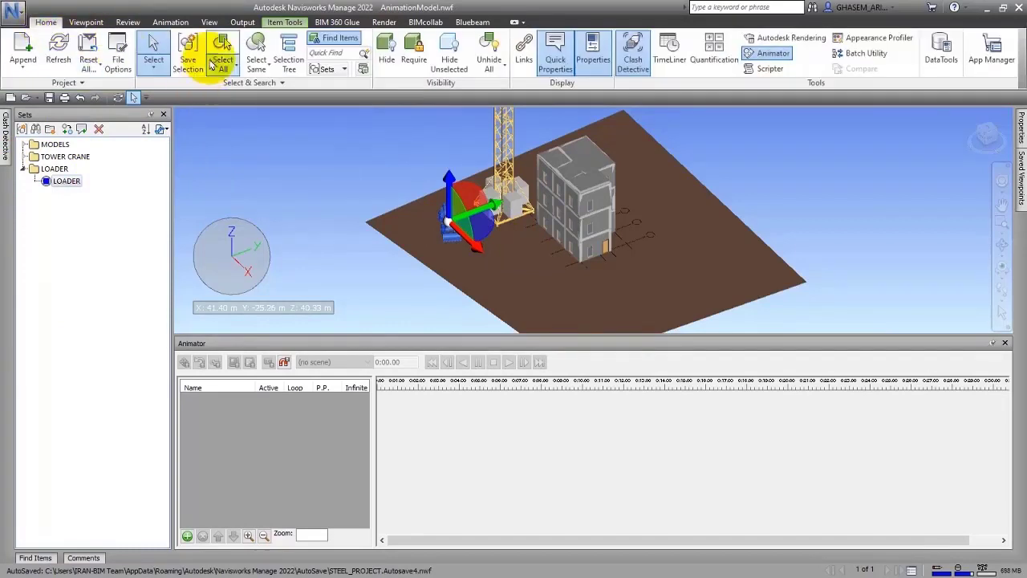
click(287, 22)
drag(497, 231, 506, 222)
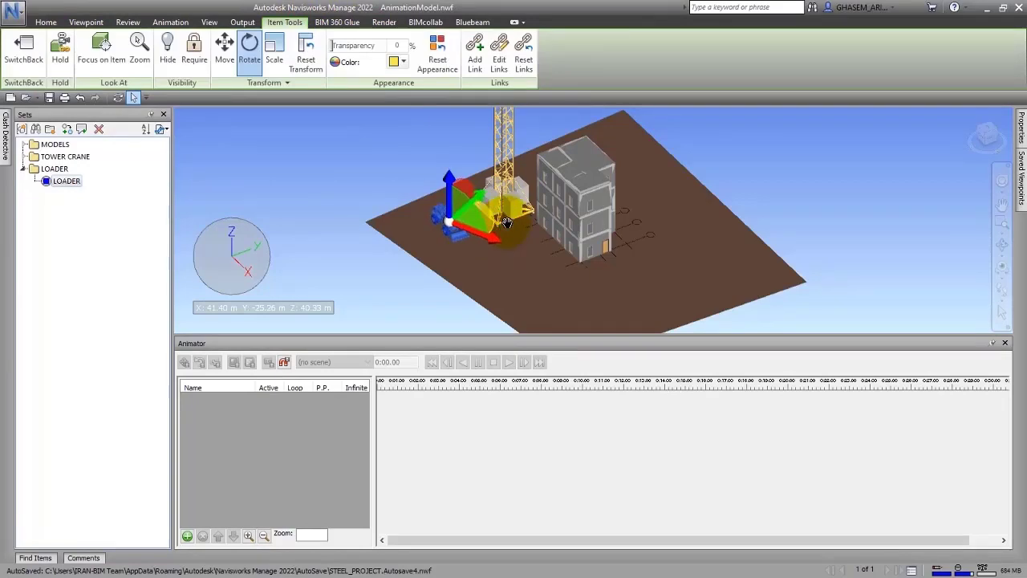
Update the LOADER selection set with the currently selected loader and clear the selection in the model
scroll(436, 218, up, 5)
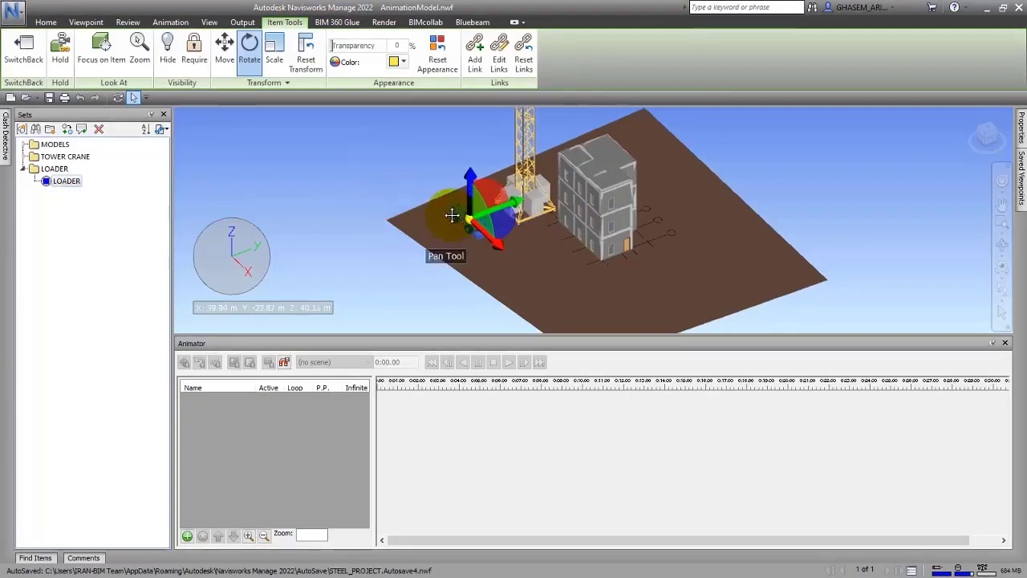
scroll(492, 241, up, 2)
scroll(418, 237, up, 3)
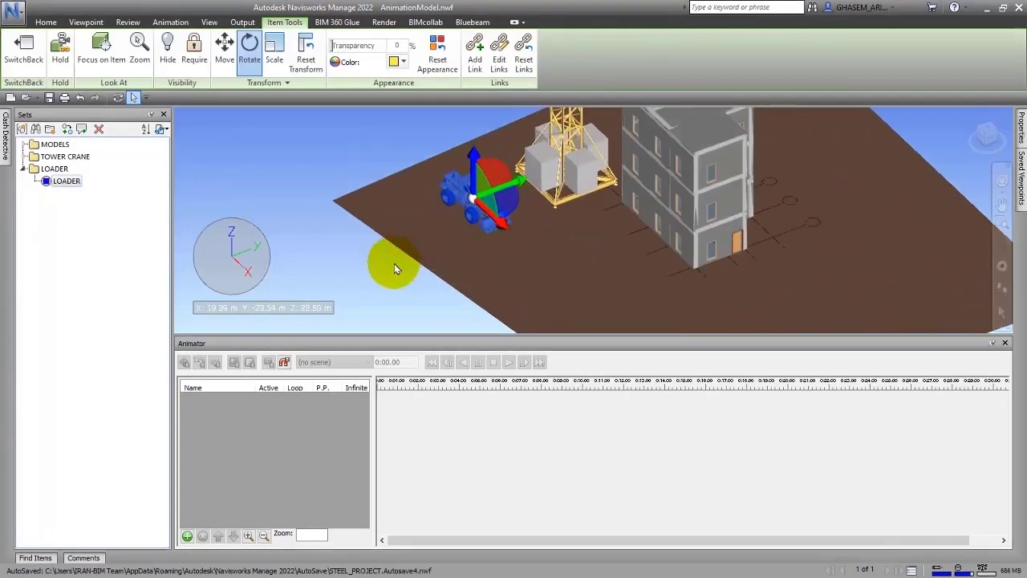
shift+middle_drag(394, 264, 481, 271)
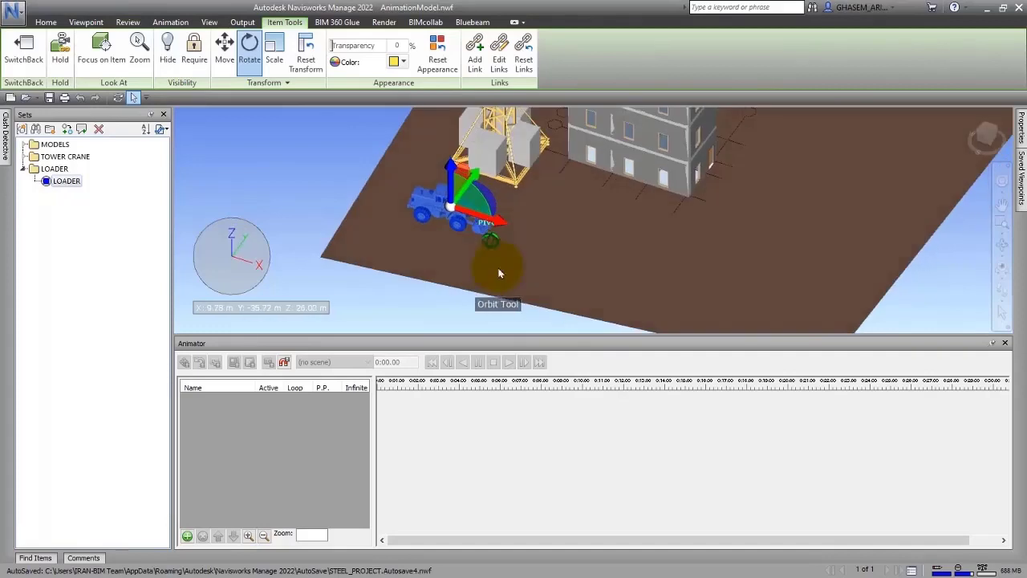
right_click(68, 180)
click(105, 230)
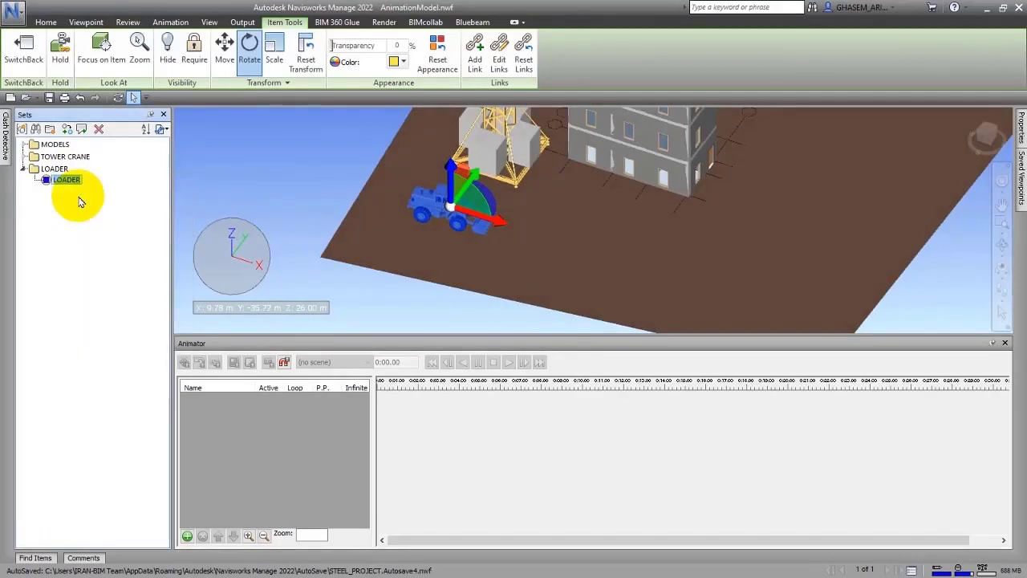
click(281, 196)
middle_drag(204, 174, 182, 165)
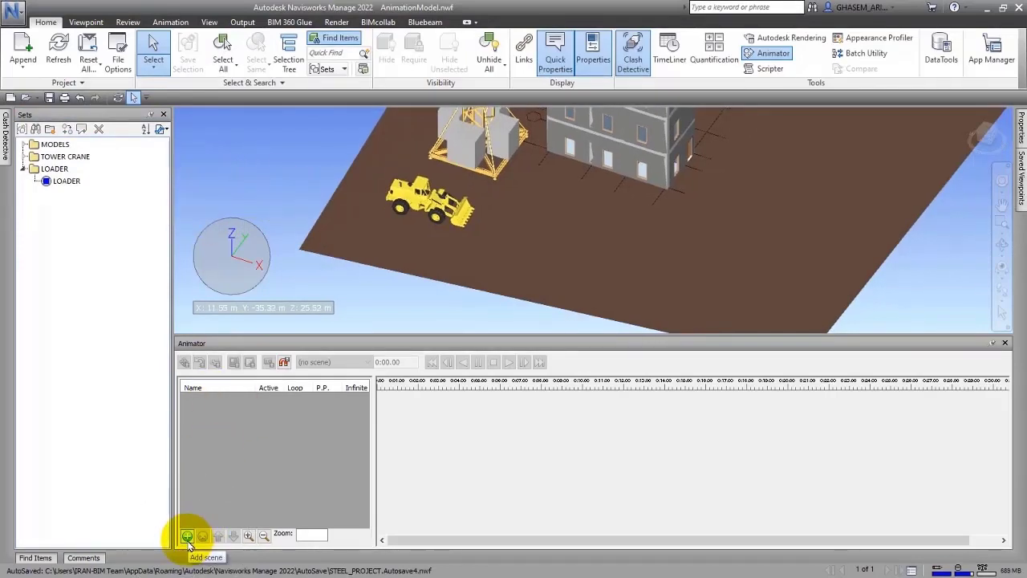
Add a scene folder named LOADER to the Animator
right_click(204, 456)
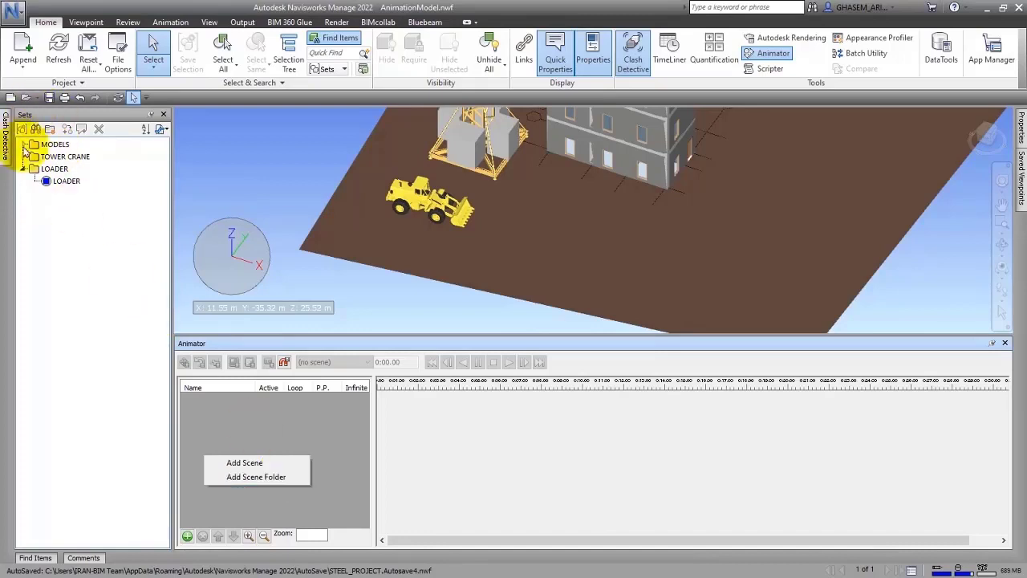
click(255, 477)
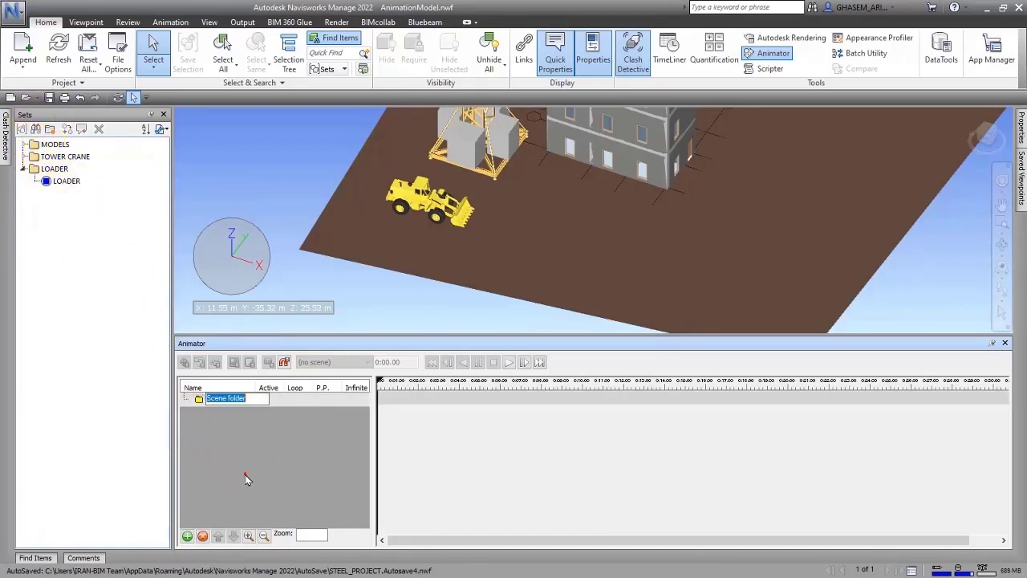
key(Return)
click(242, 428)
click(200, 399)
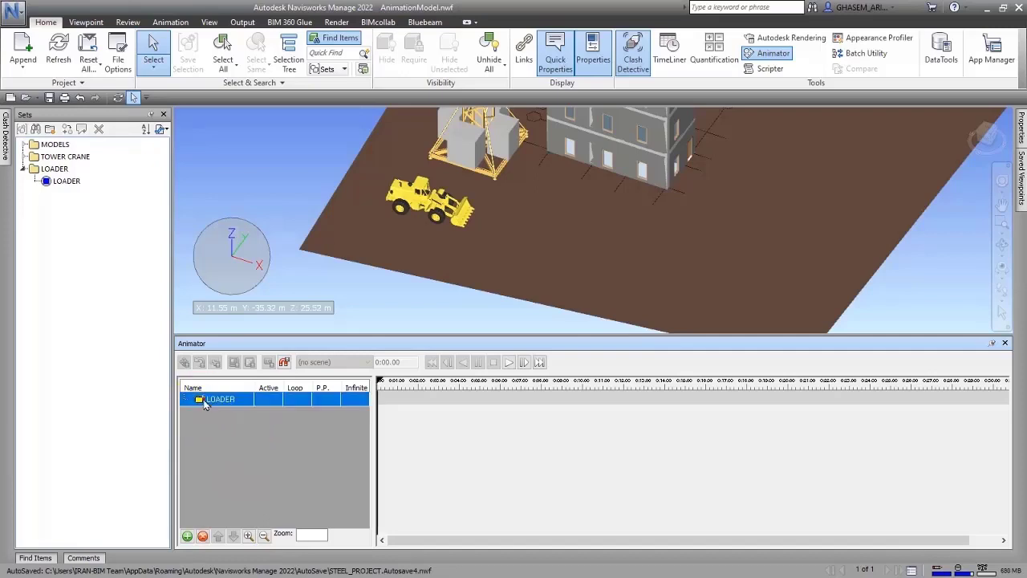
Add a scene inside the LOADER scene folder and name it LOADER
click(188, 537)
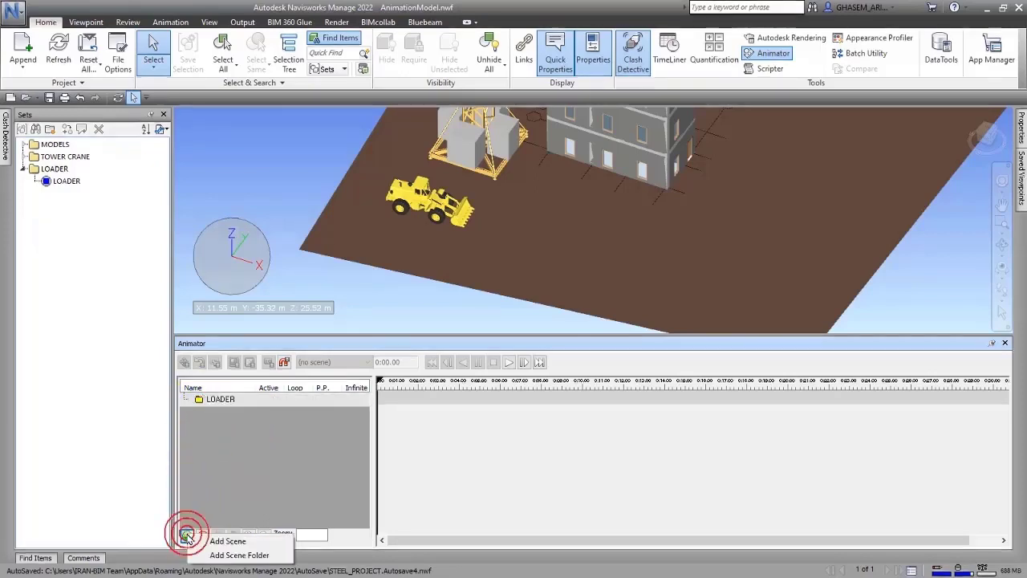
click(219, 399)
right_click(218, 398)
click(206, 413)
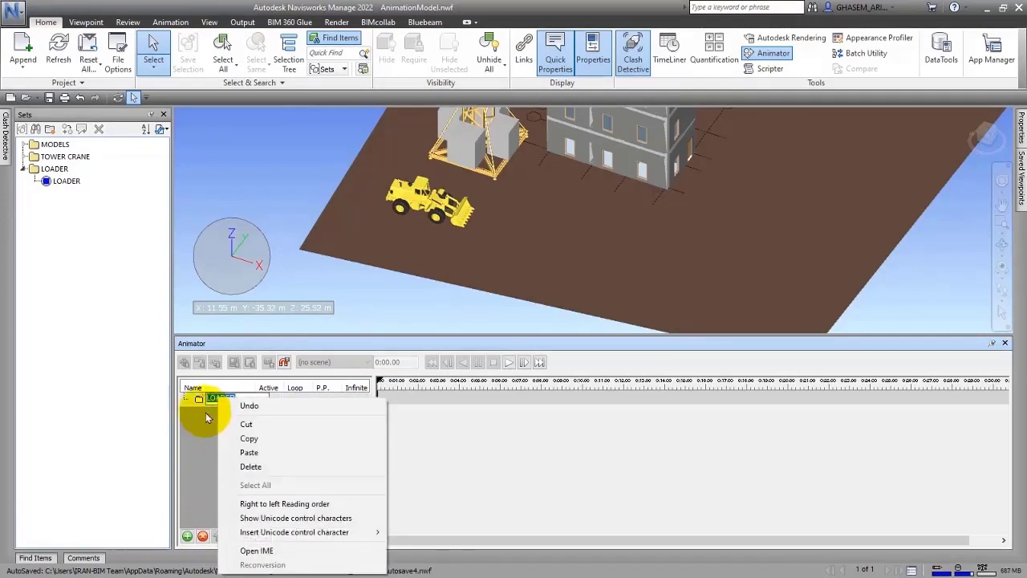
right_click(210, 397)
click(212, 411)
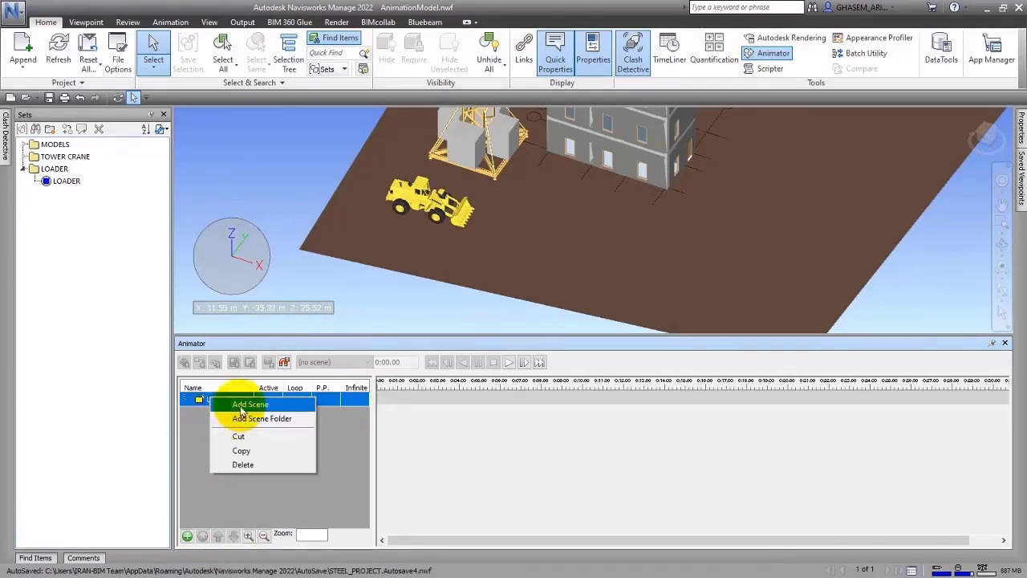
click(240, 405)
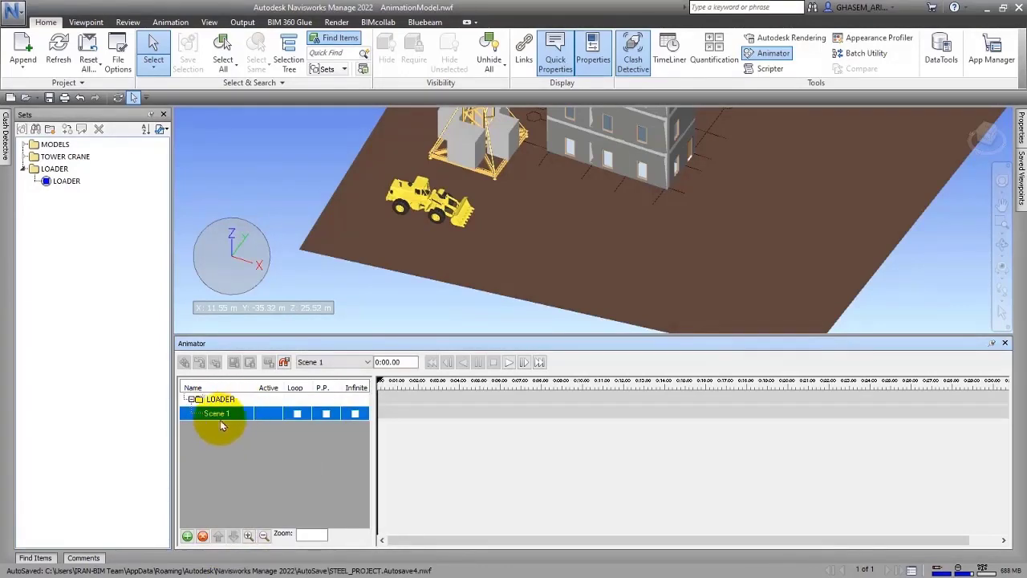
click(206, 413)
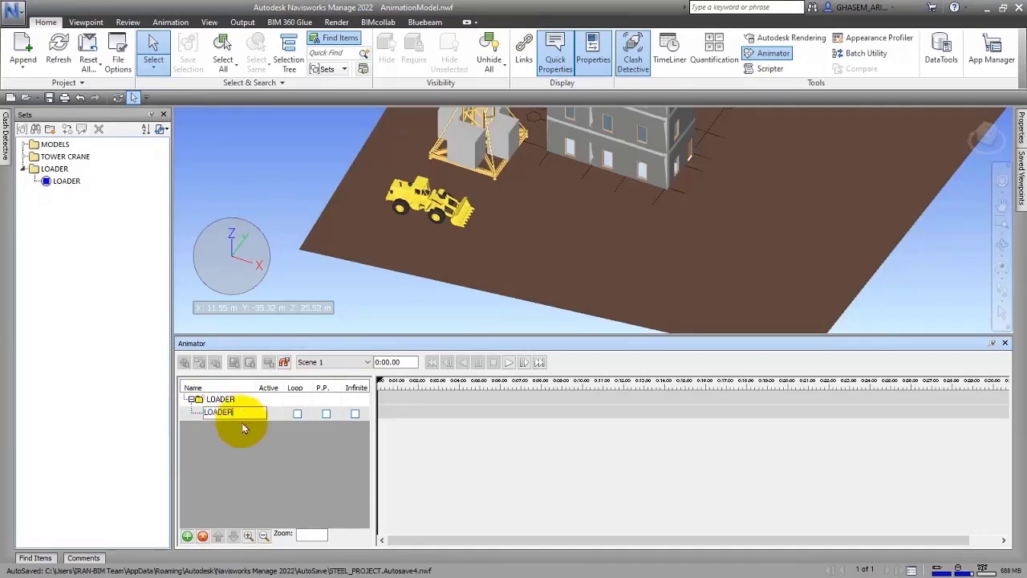
key(Return)
click(238, 435)
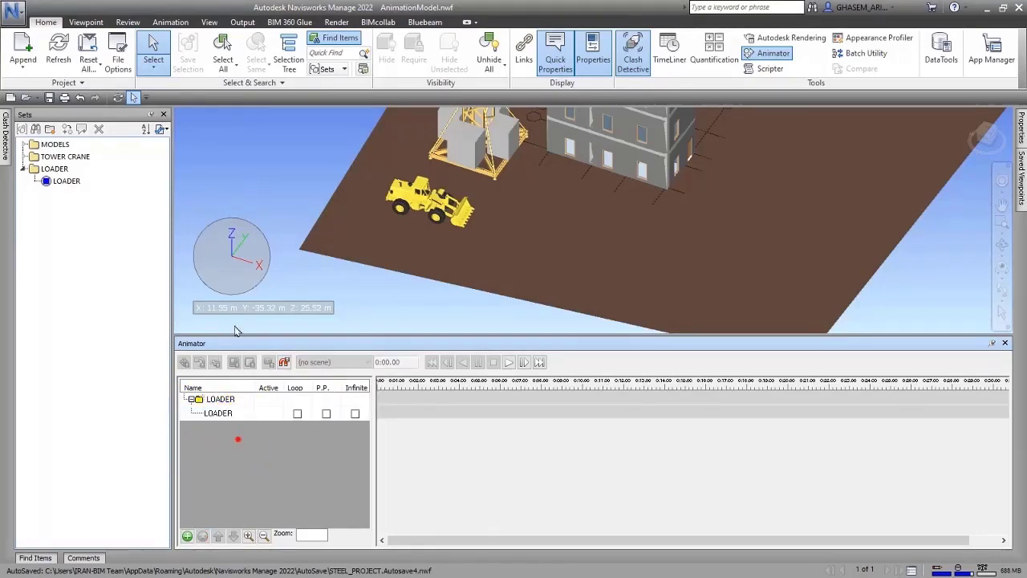
Select the loader through its LOADER set and make the LOADER scene current in the Animator
click(389, 201)
click(277, 190)
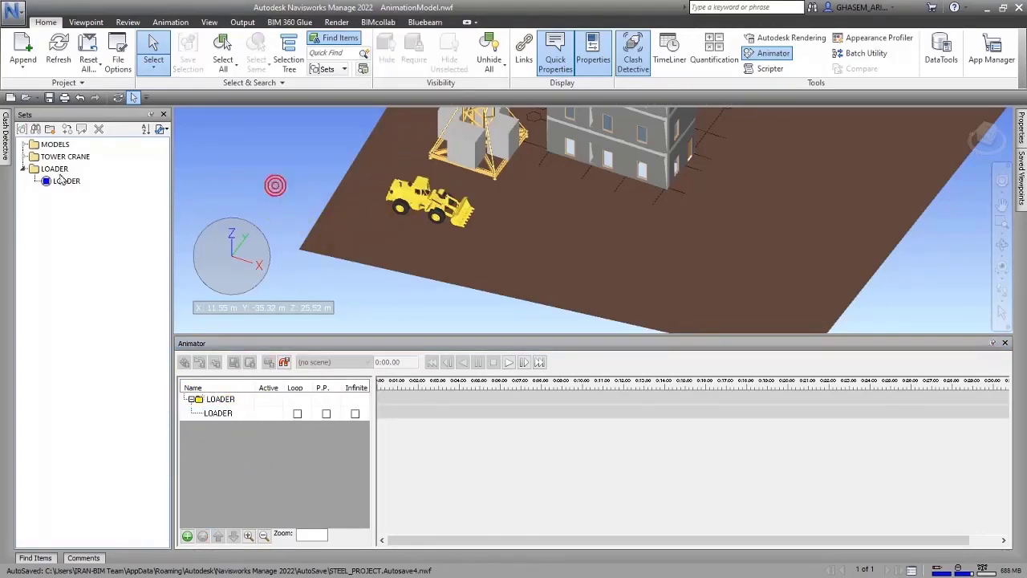
click(64, 182)
middle_drag(348, 226, 406, 241)
click(228, 416)
click(228, 423)
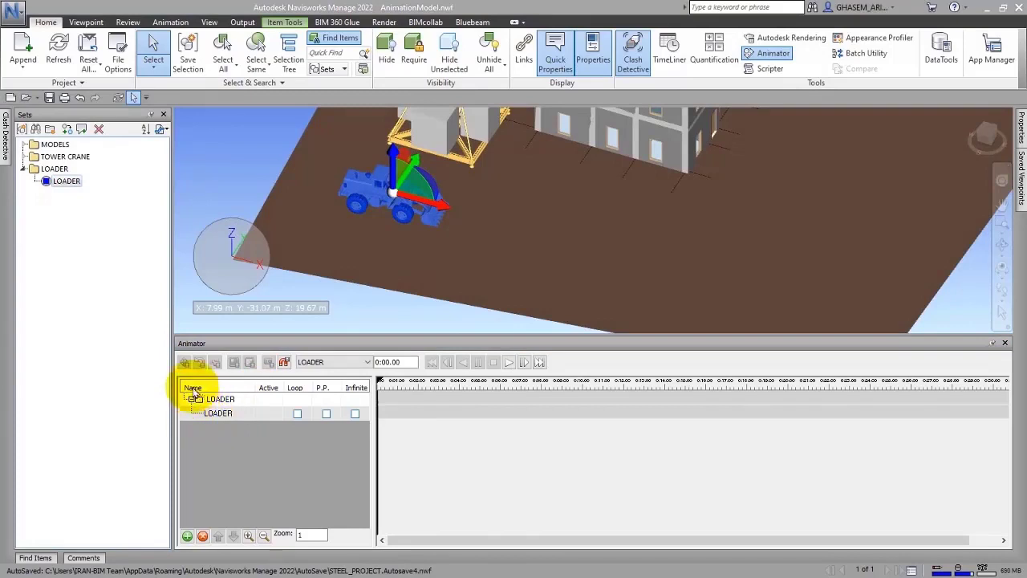
click(228, 413)
click(274, 380)
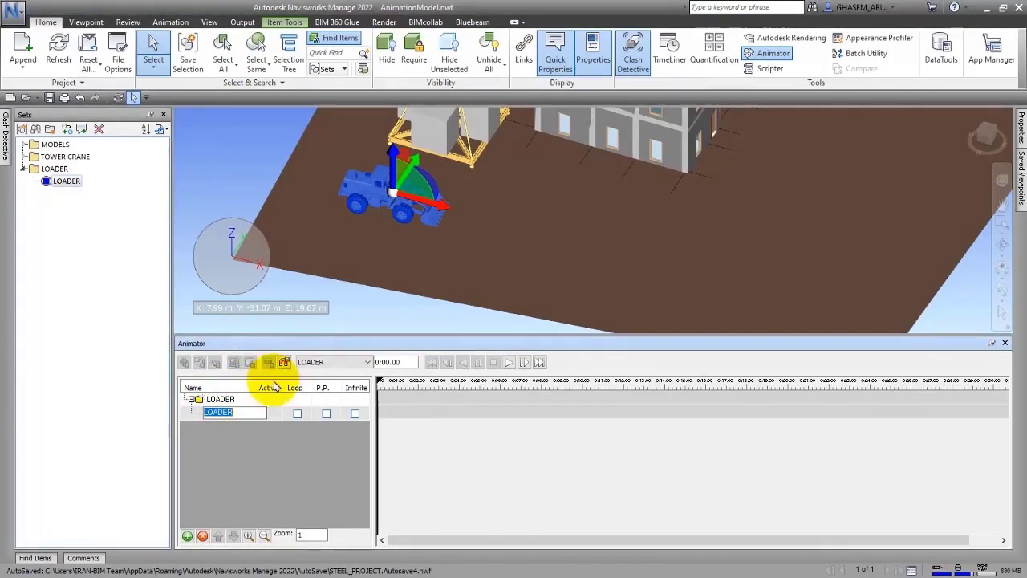
click(217, 415)
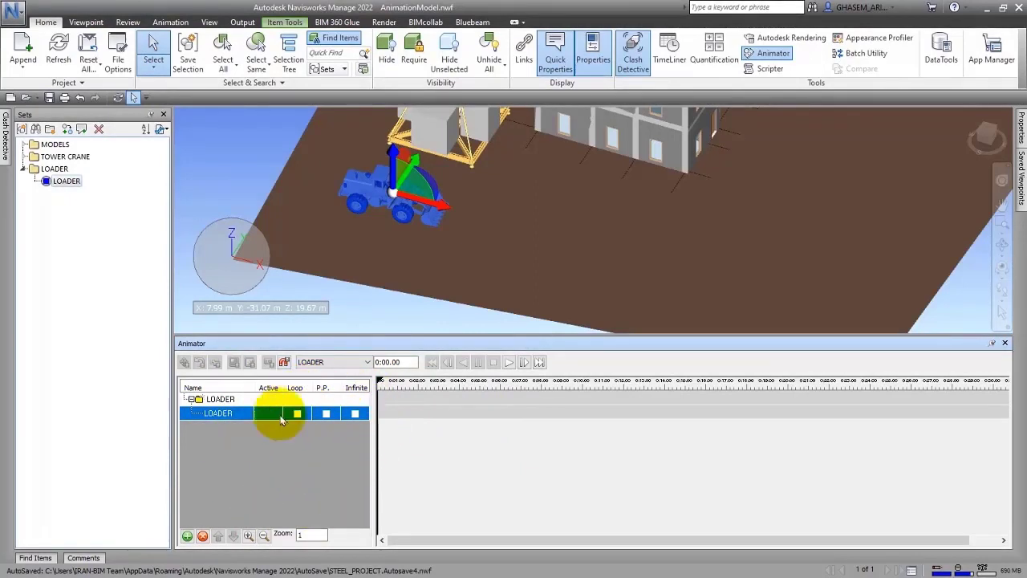
click(212, 411)
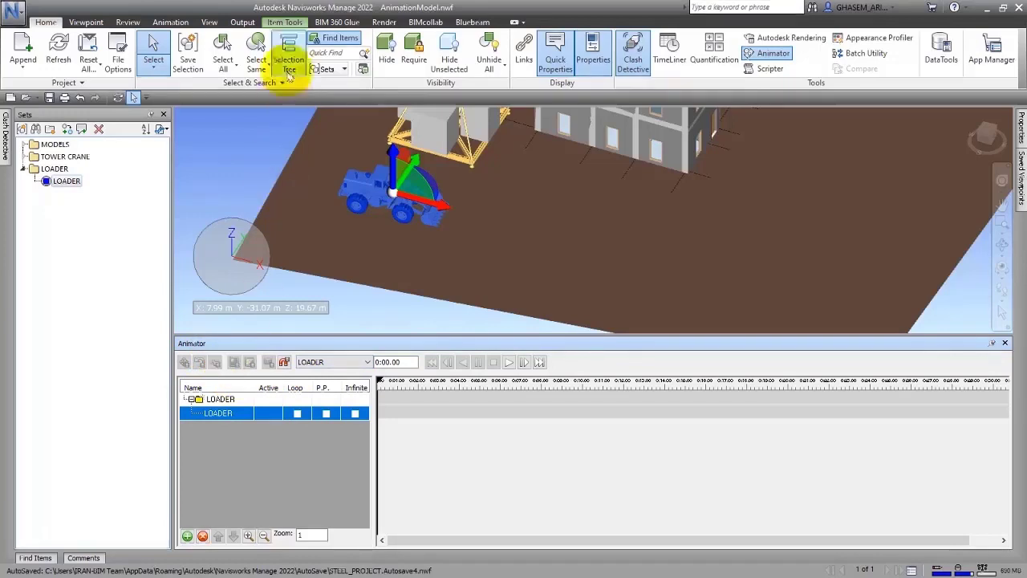
Turn off the Rotate gizmo on the selected loader and return to the LOADER scene
click(285, 22)
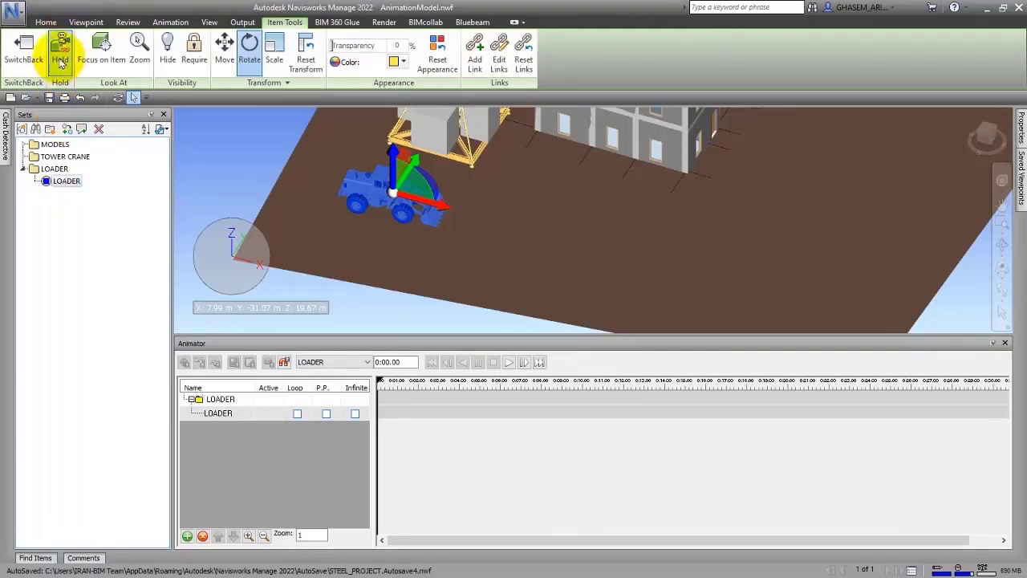
click(45, 21)
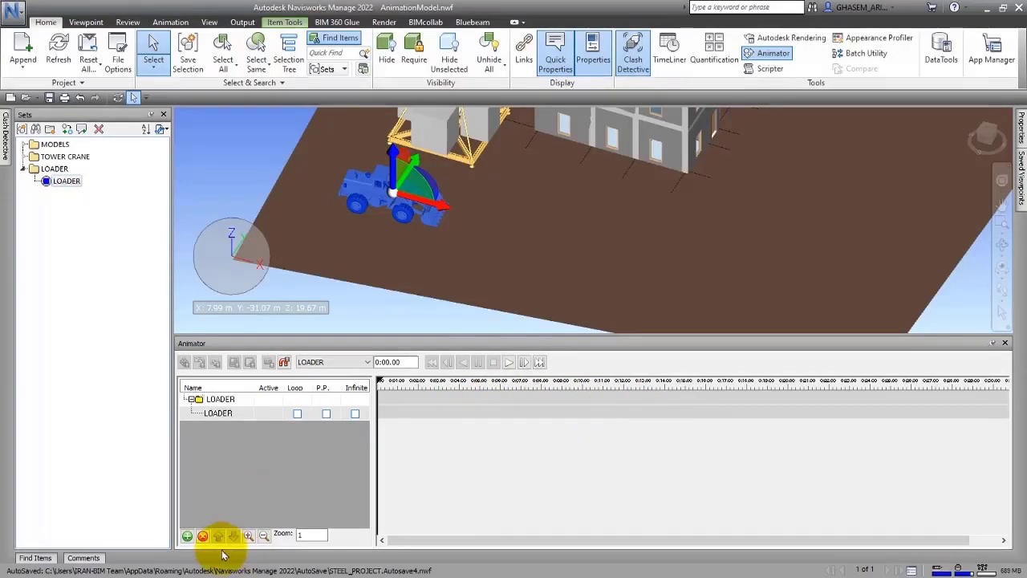
double_click(218, 412)
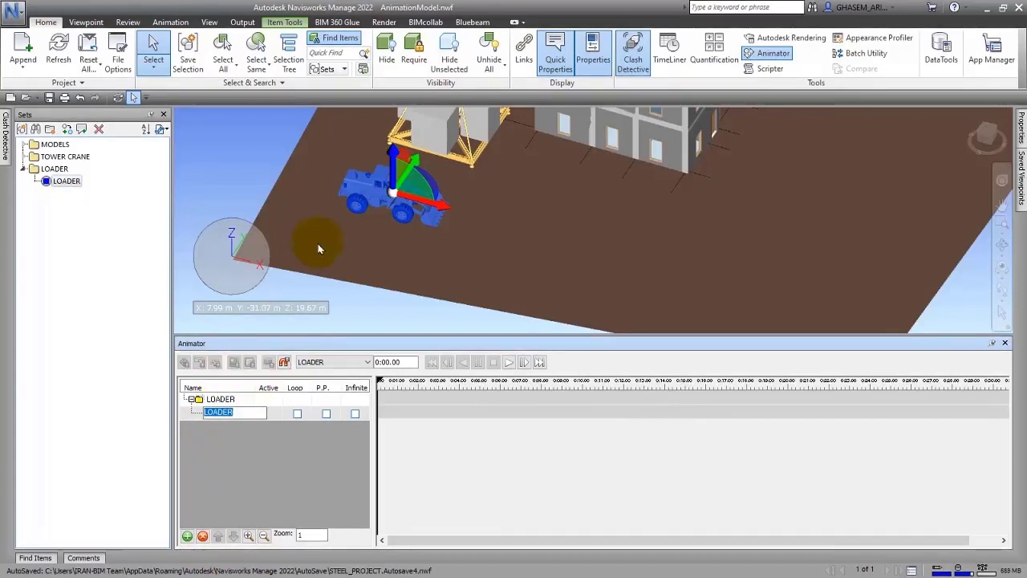
click(295, 22)
click(250, 48)
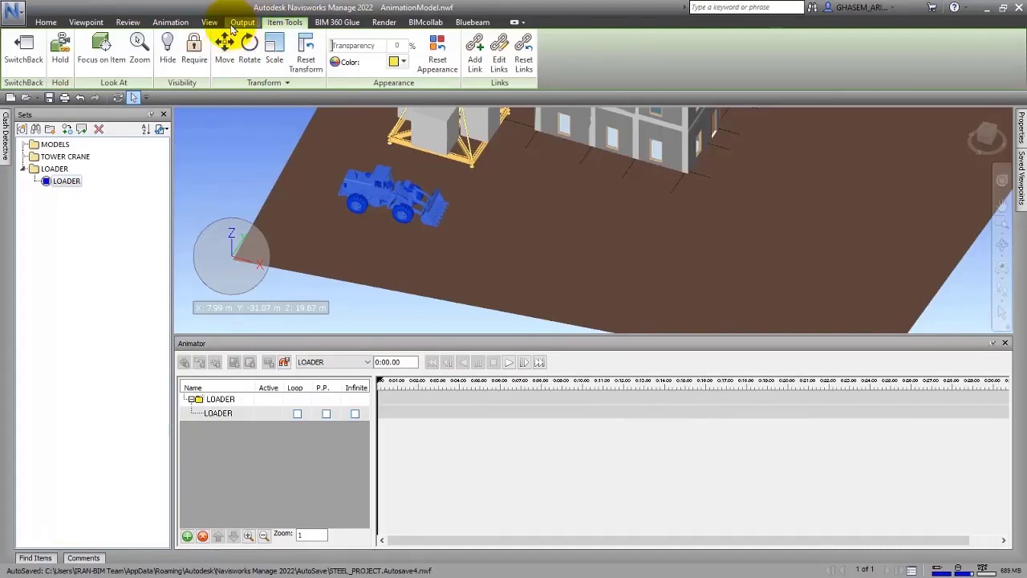
click(45, 22)
double_click(210, 412)
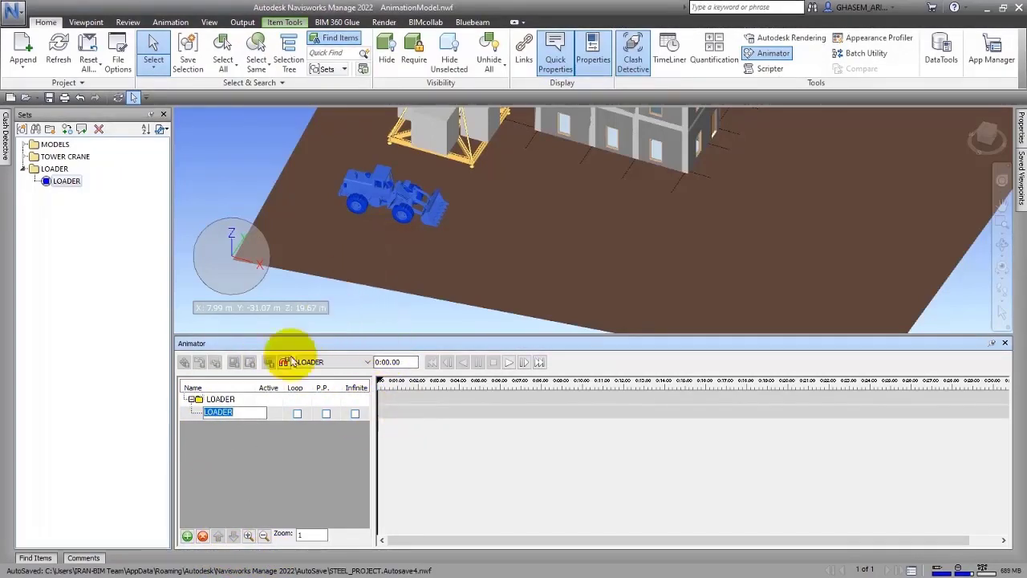
Reselect the loader through its LOADER set and add an animation set from the current selection to the LOADER scene
shift+middle_drag(420, 300, 388, 271)
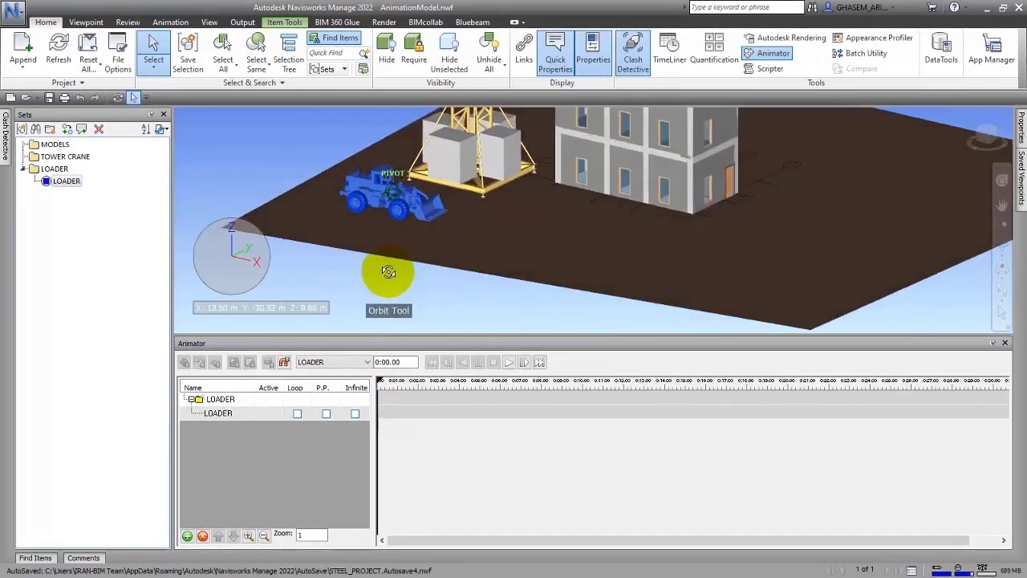
click(232, 413)
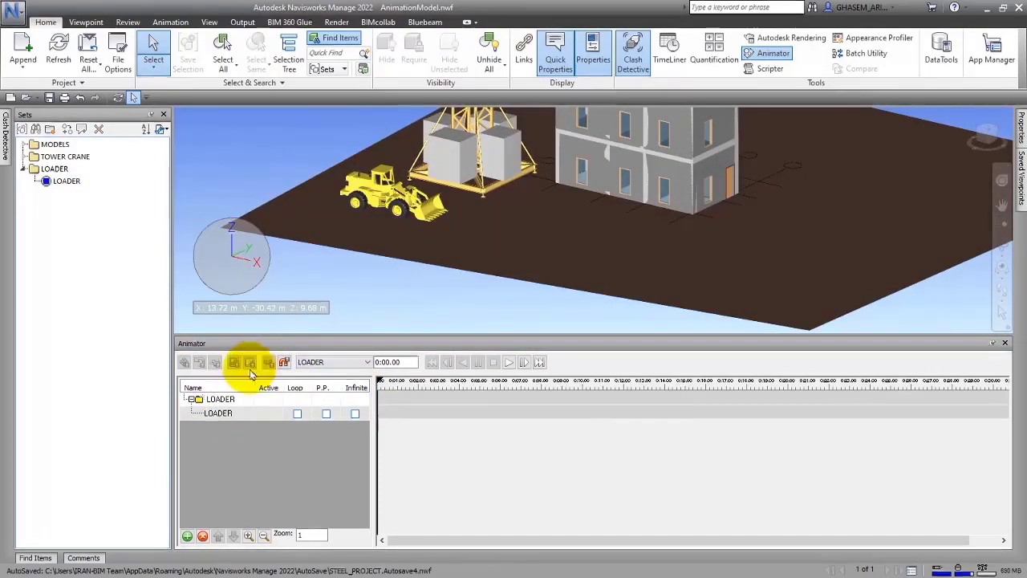
click(225, 413)
click(64, 181)
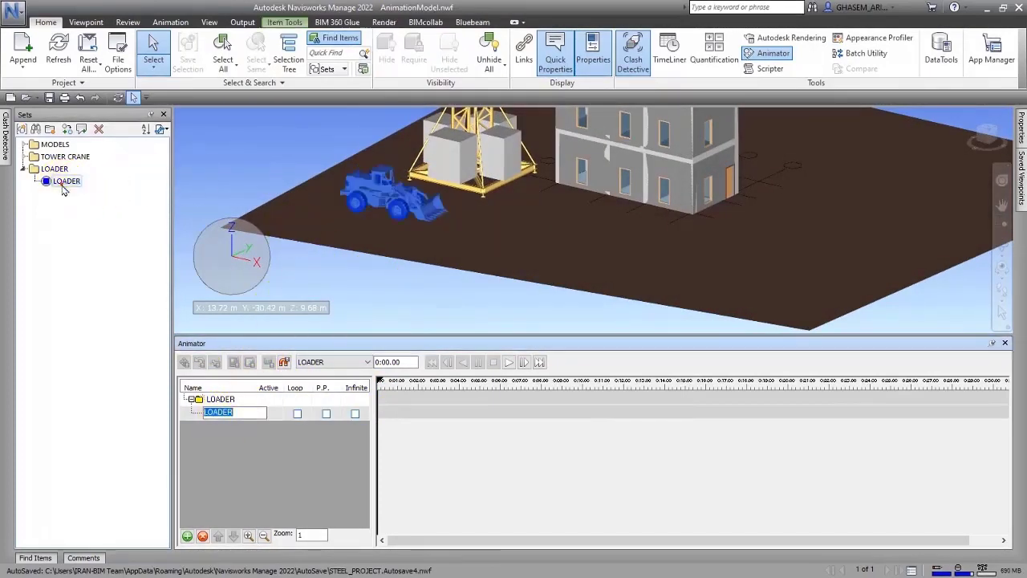
right_click(230, 413)
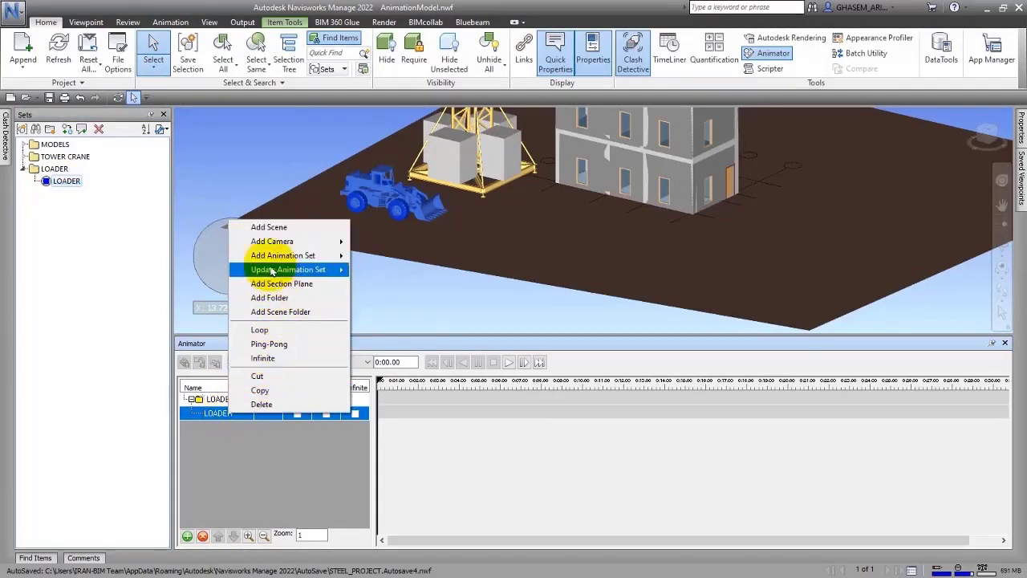
mouse_move(313, 255)
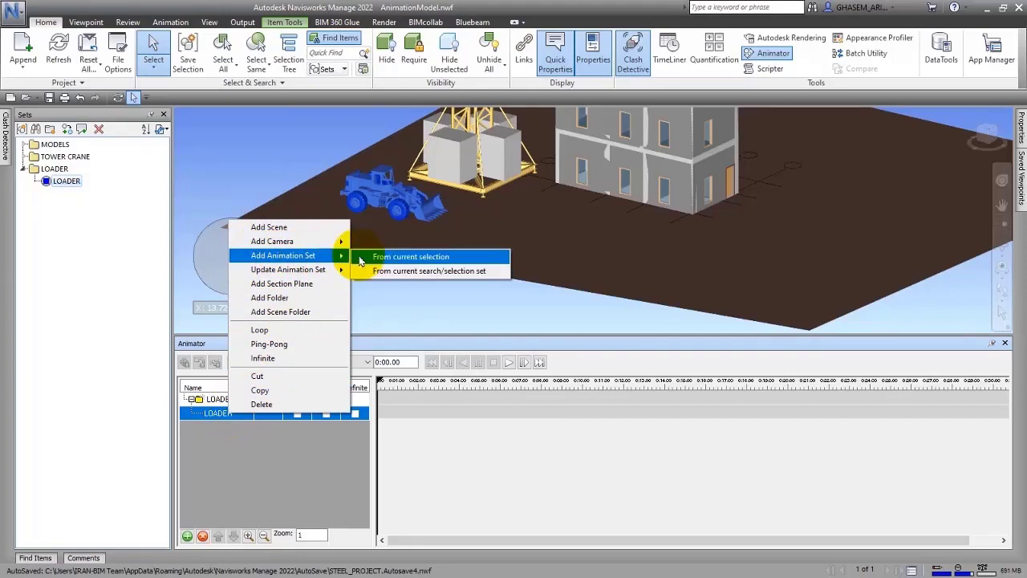
click(402, 258)
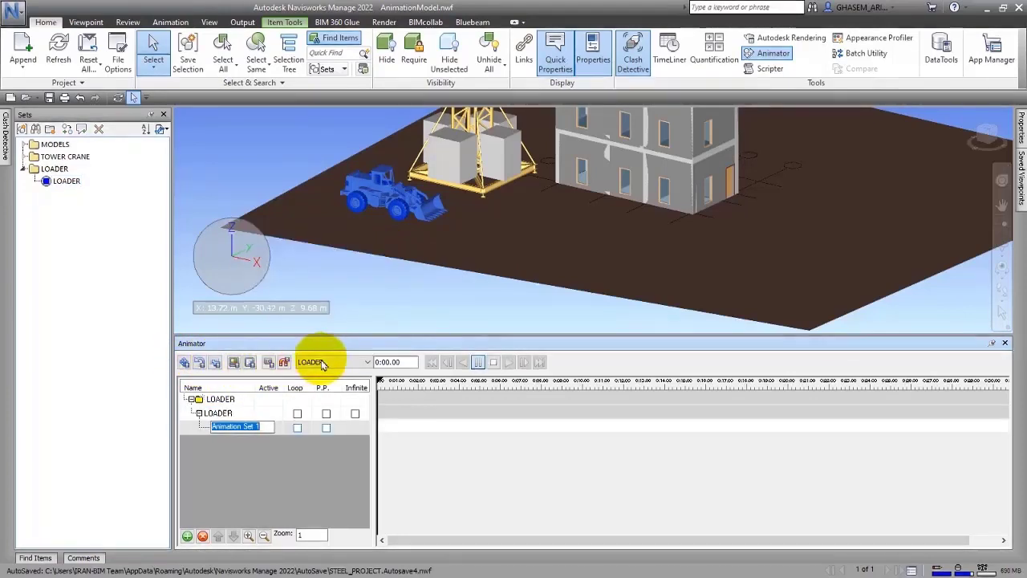
Examine the translate, rotate, scale and color options available for the loader's animation set
click(184, 362)
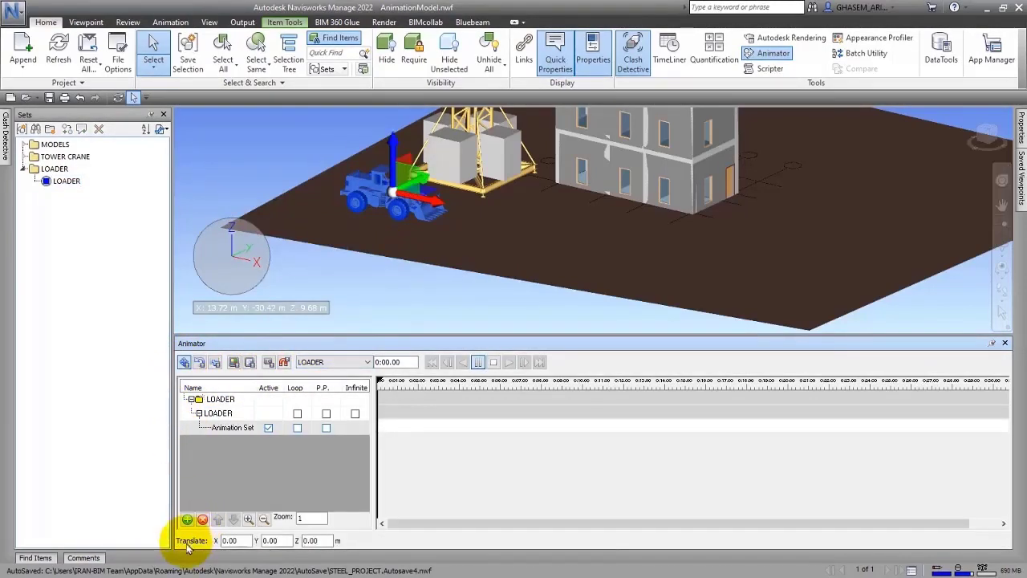
click(277, 540)
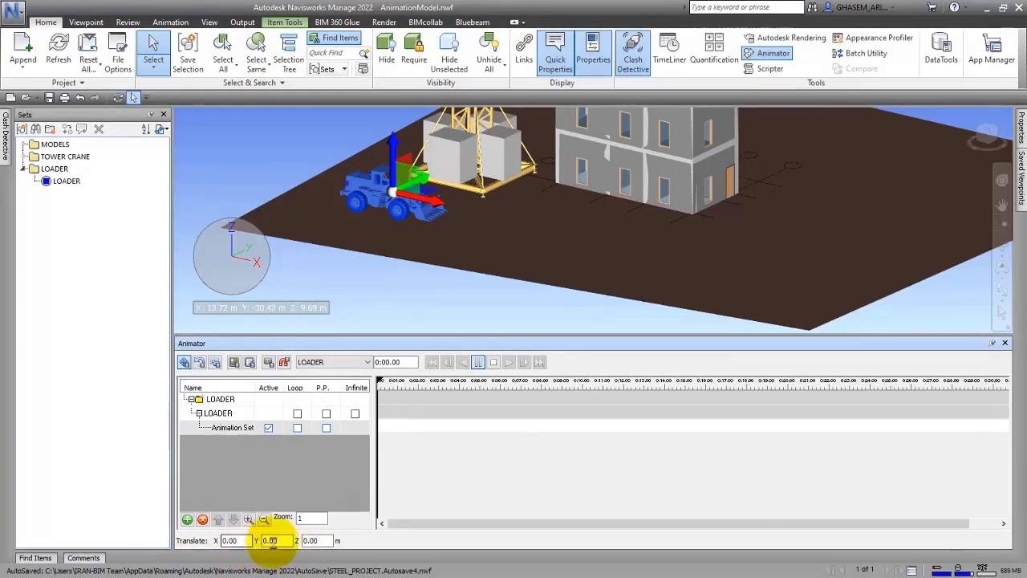
click(199, 364)
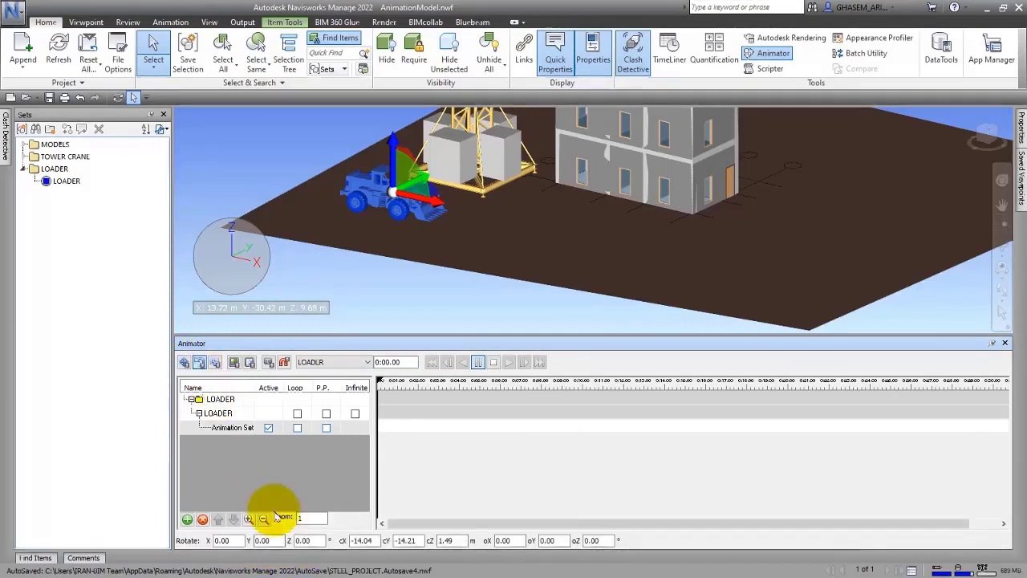
click(214, 362)
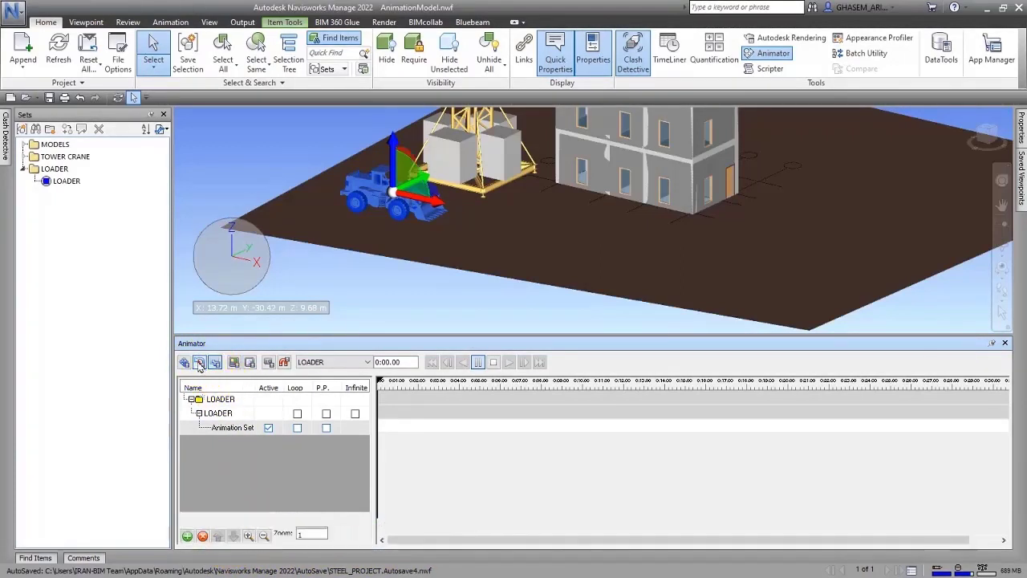
click(237, 360)
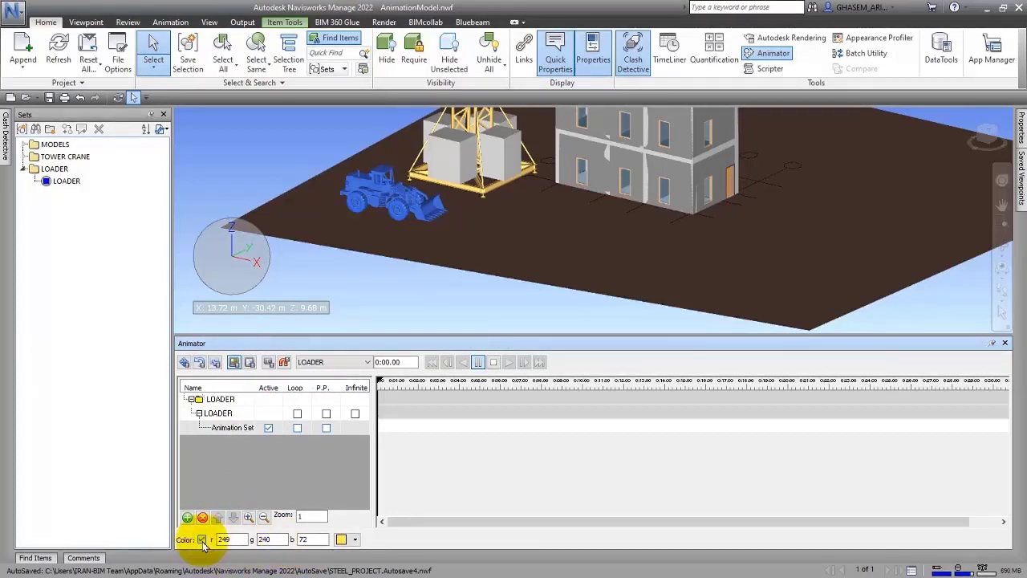
Turn off the color and transparency overrides for the loader's animation set
click(201, 540)
click(249, 362)
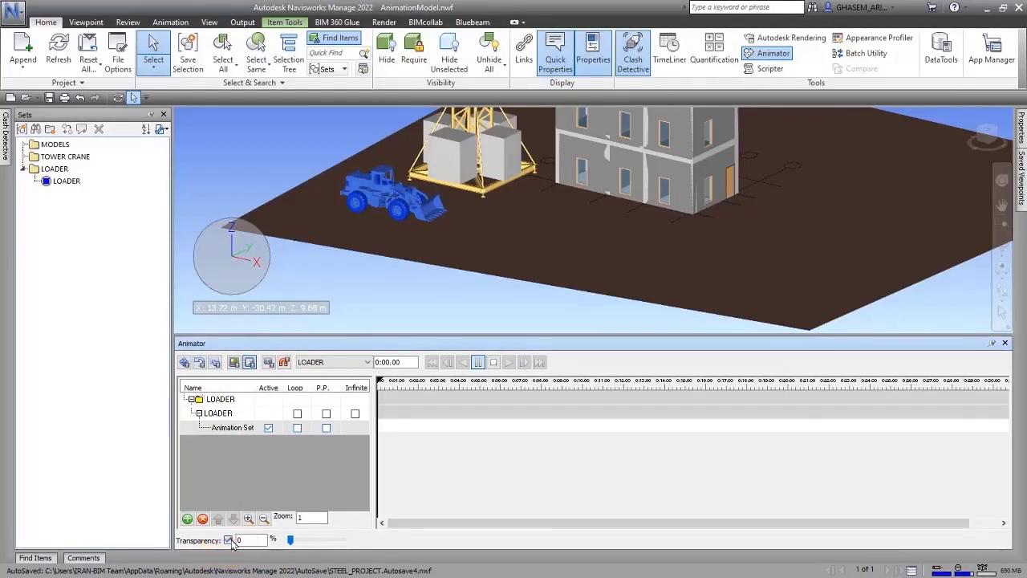
drag(292, 543, 228, 544)
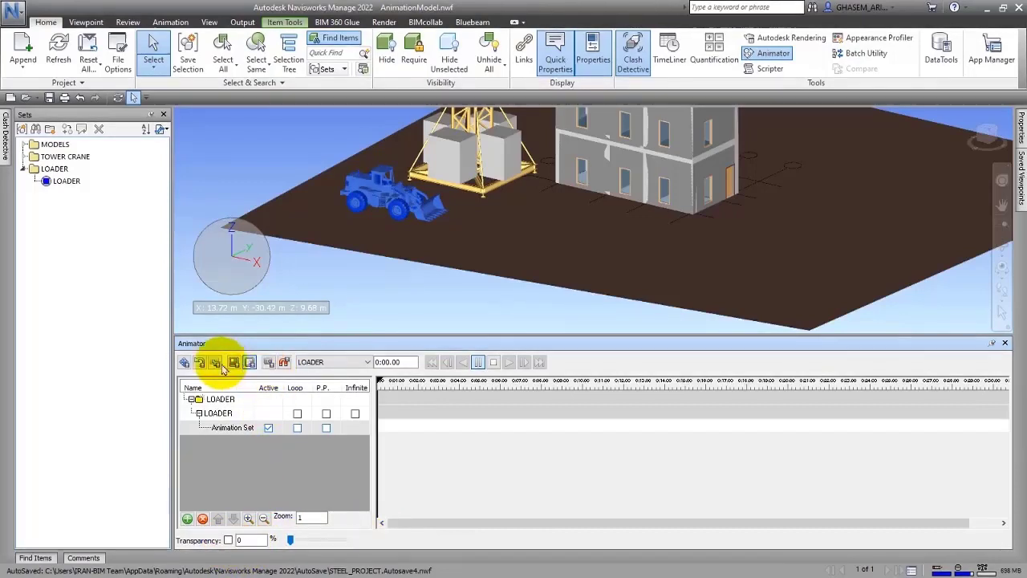
Turn on the Translate gizmo for the loader's animation set and capture its starting keyframe at 0:00.00
click(186, 362)
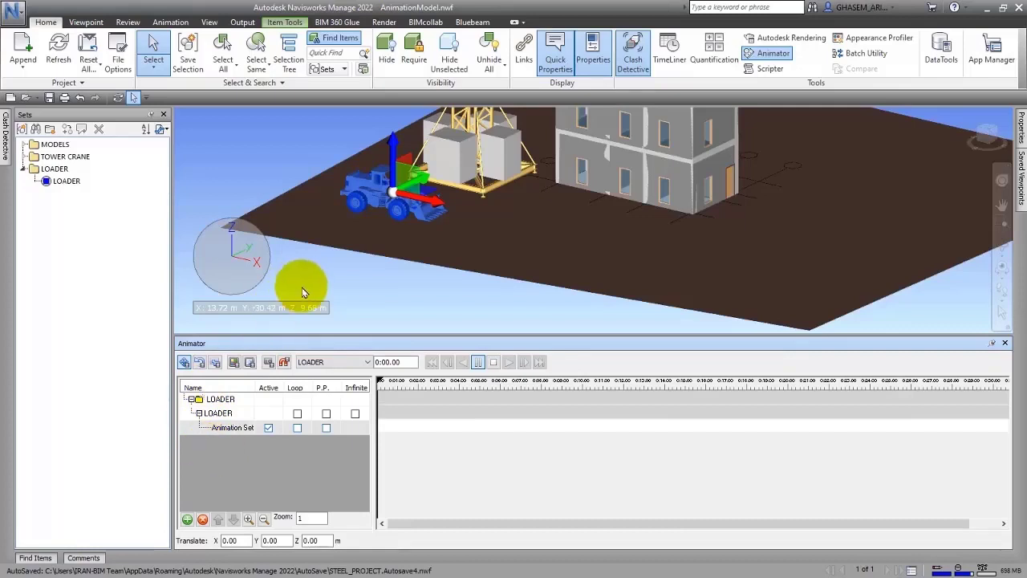
scroll(337, 270, up, 5)
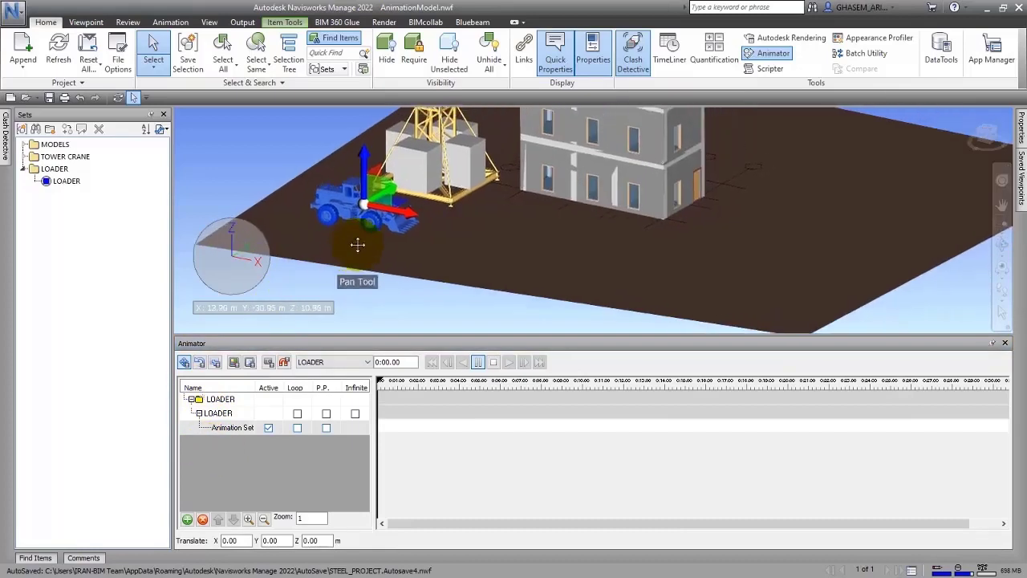
middle_drag(368, 239, 397, 243)
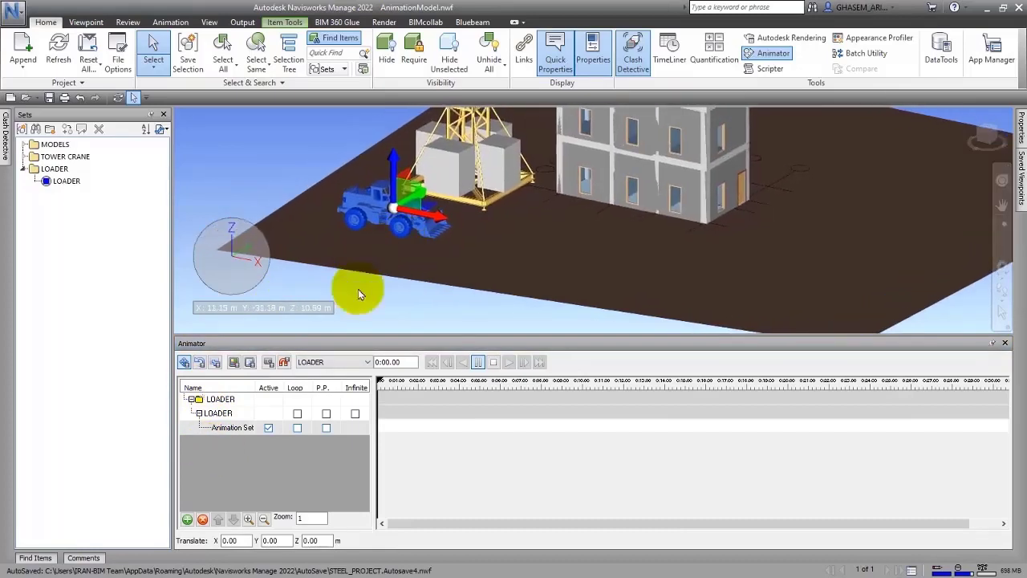
click(268, 362)
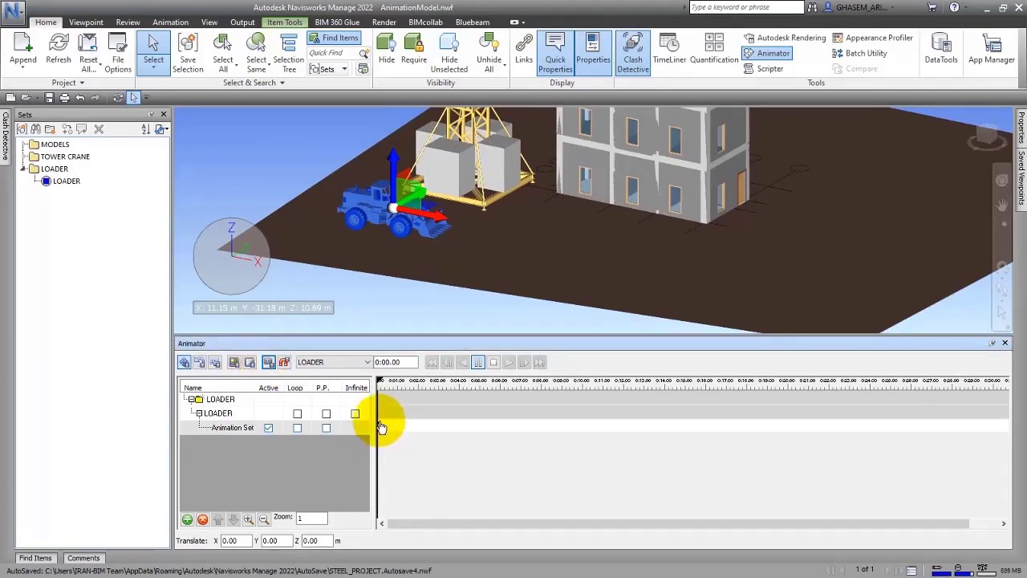
Move the loader about 21.84 m along X at time 0:10.00 and capture a keyframe there
key(Return)
click(402, 380)
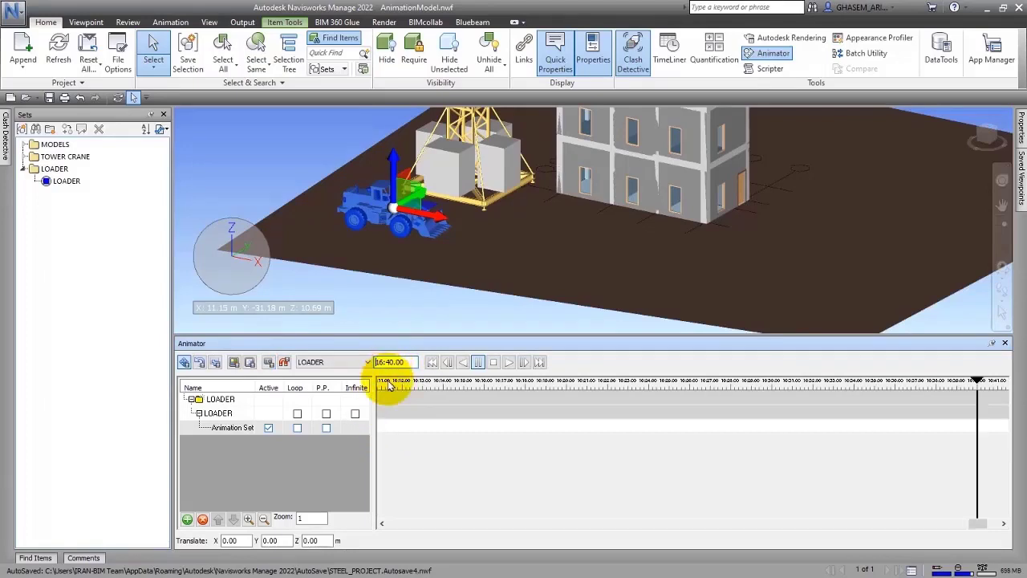
click(390, 362)
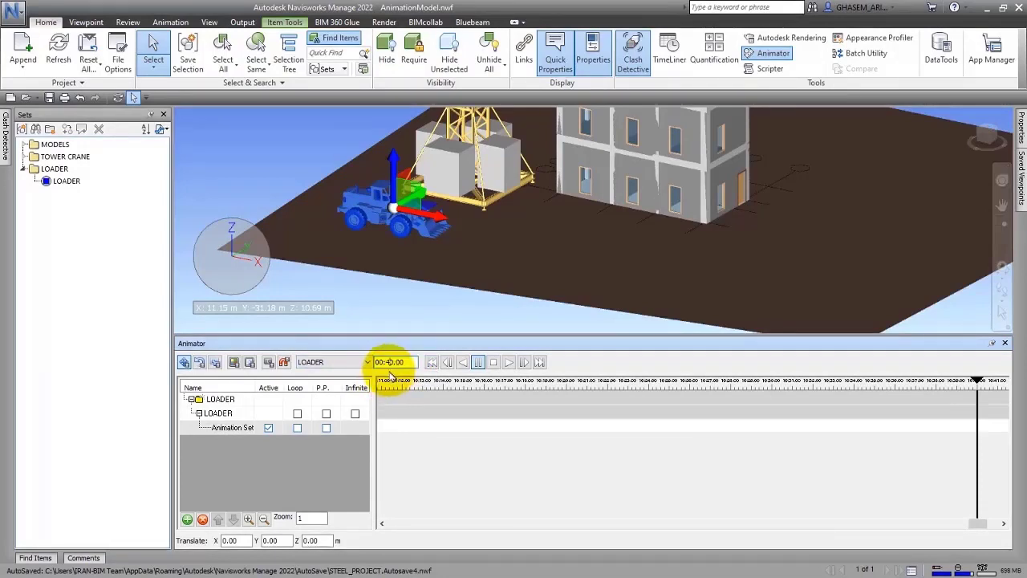
click(374, 399)
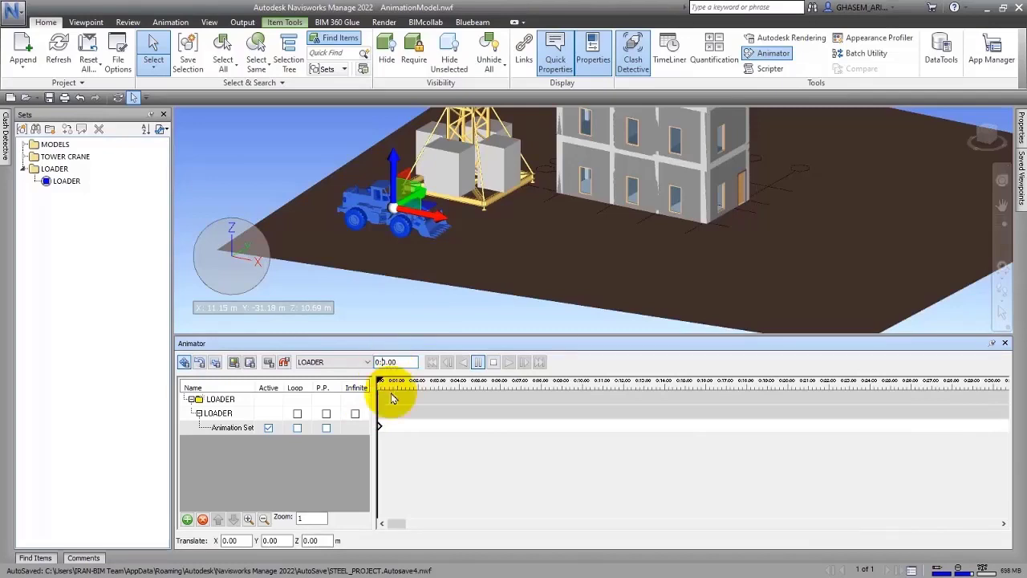
text(1)
key(Return)
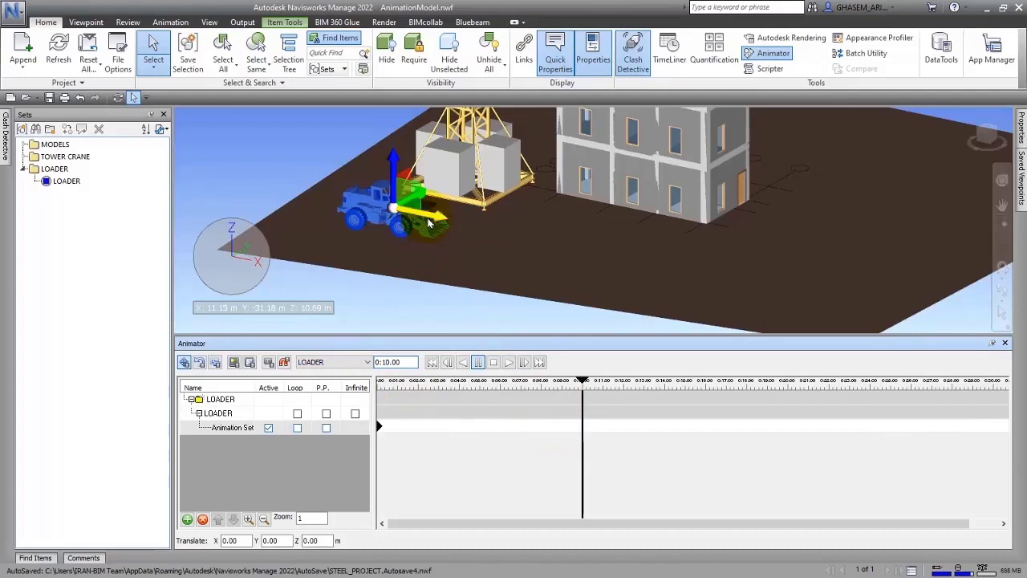
drag(429, 224, 724, 270)
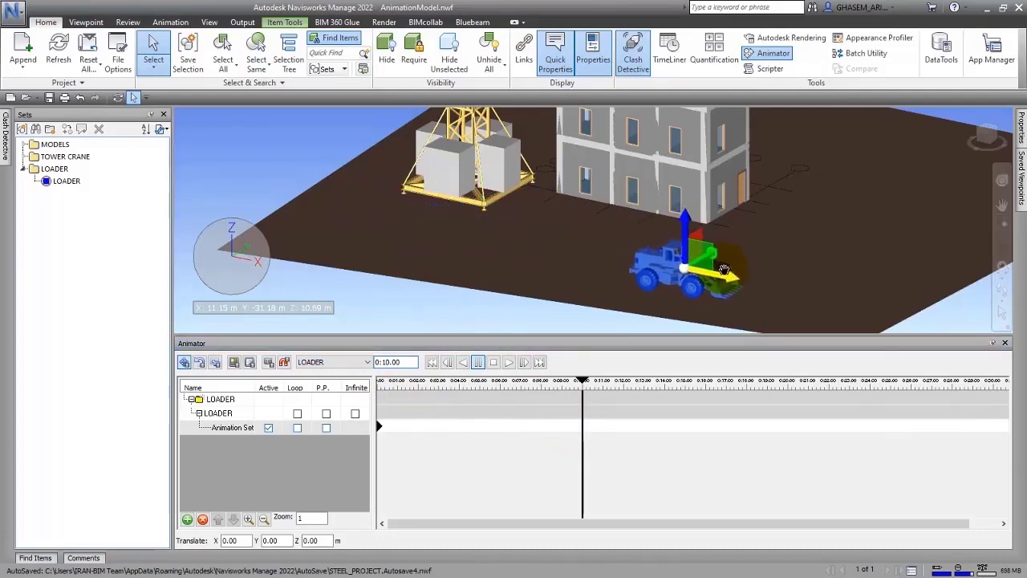
click(267, 362)
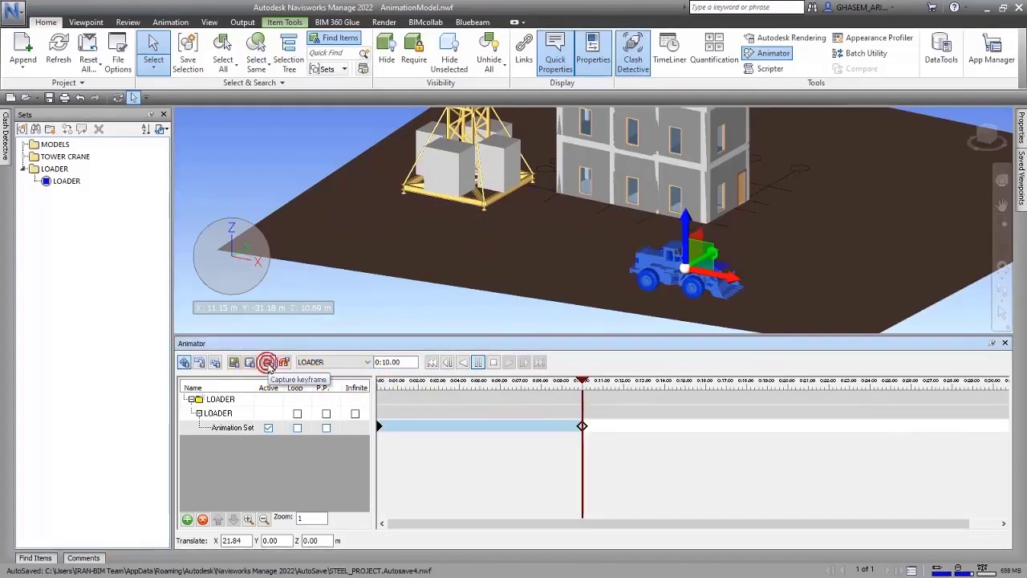
Hide the Translate gizmo, deselect the loader and play the LOADER scene from its start
drag(582, 384, 372, 379)
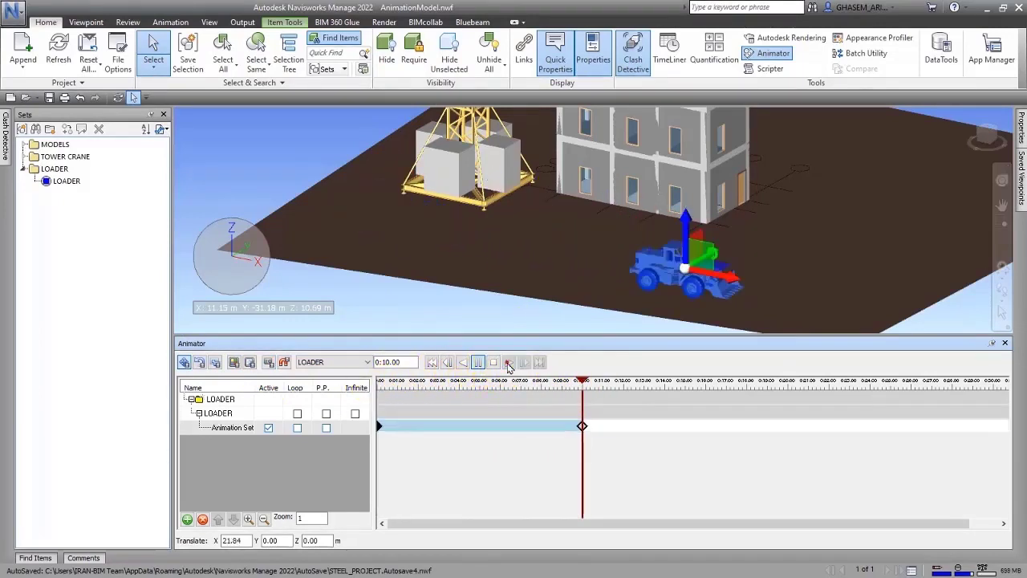
click(432, 362)
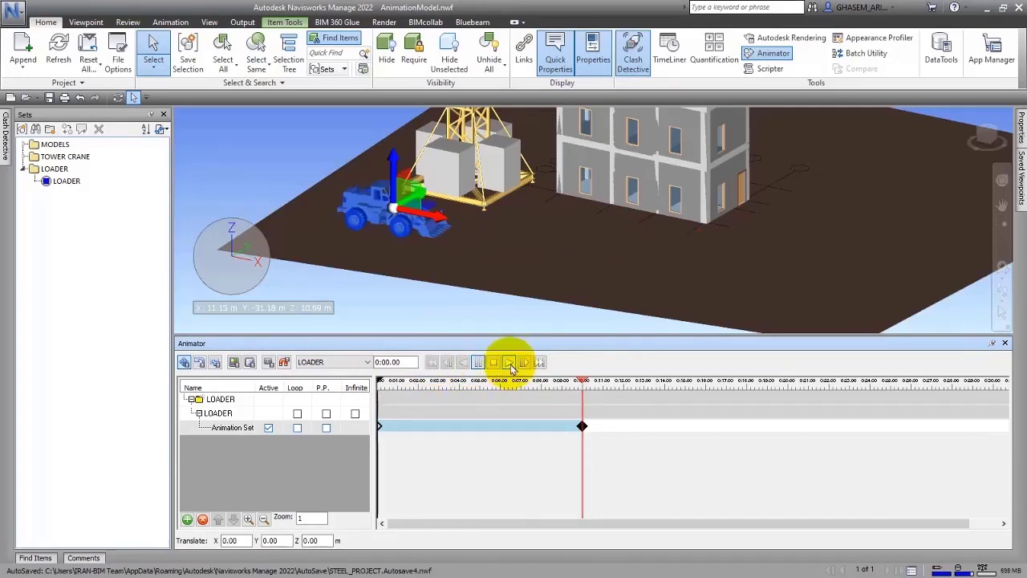
click(184, 363)
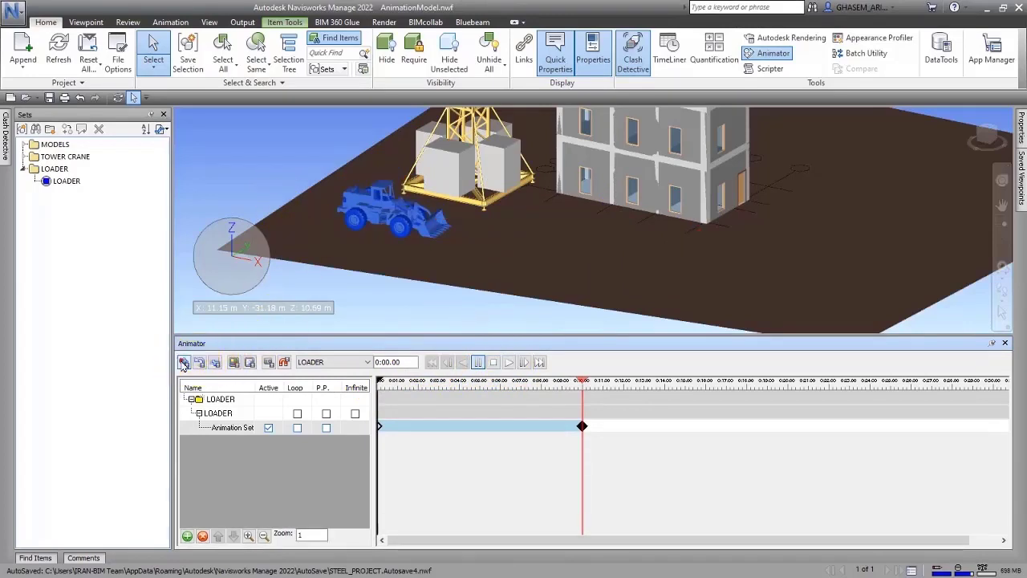
click(217, 214)
click(243, 189)
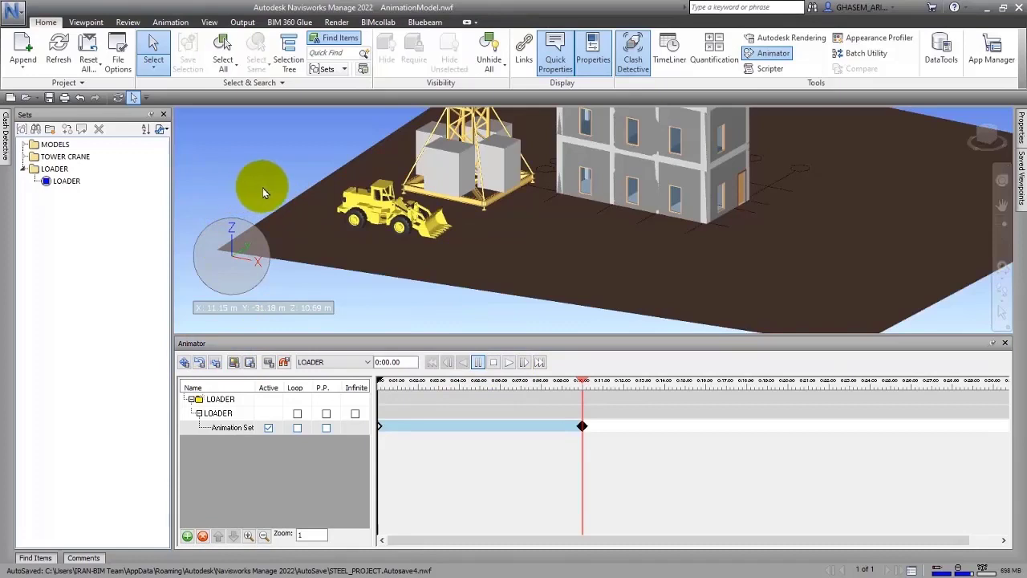
click(508, 363)
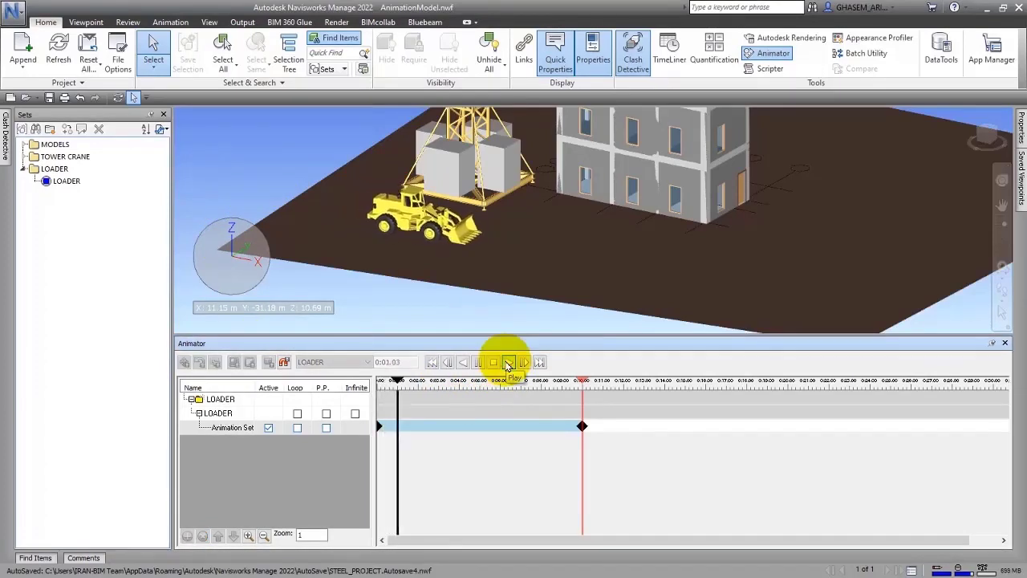
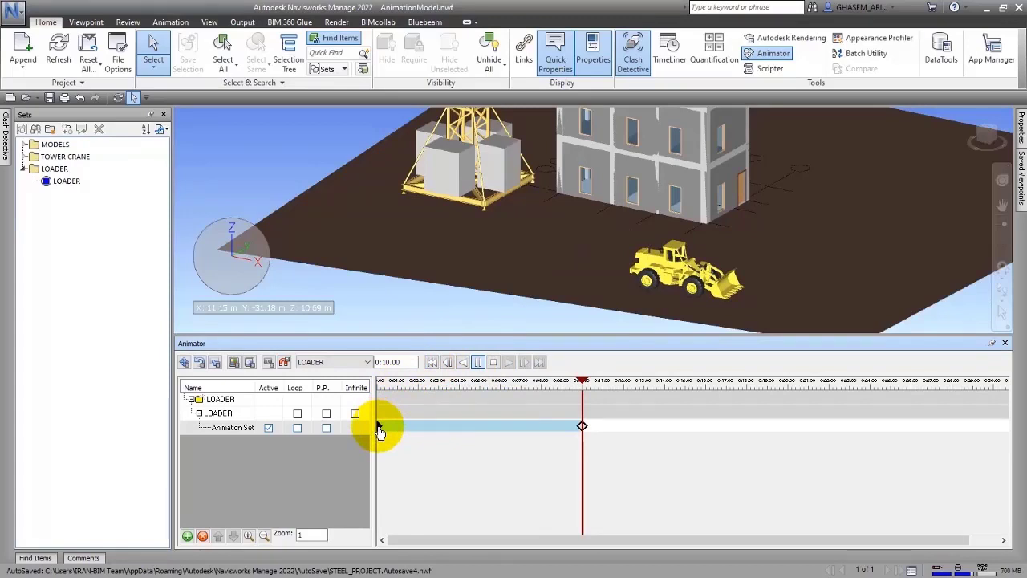
Copy the loader's starting keyframe and paste it at about 0:00.66 on the timeline
click(433, 363)
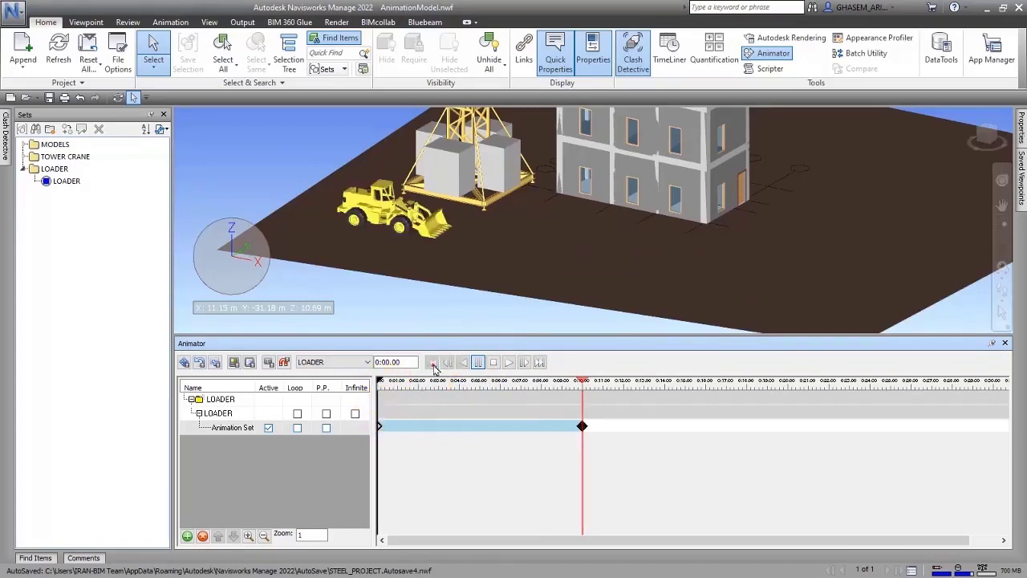
click(380, 429)
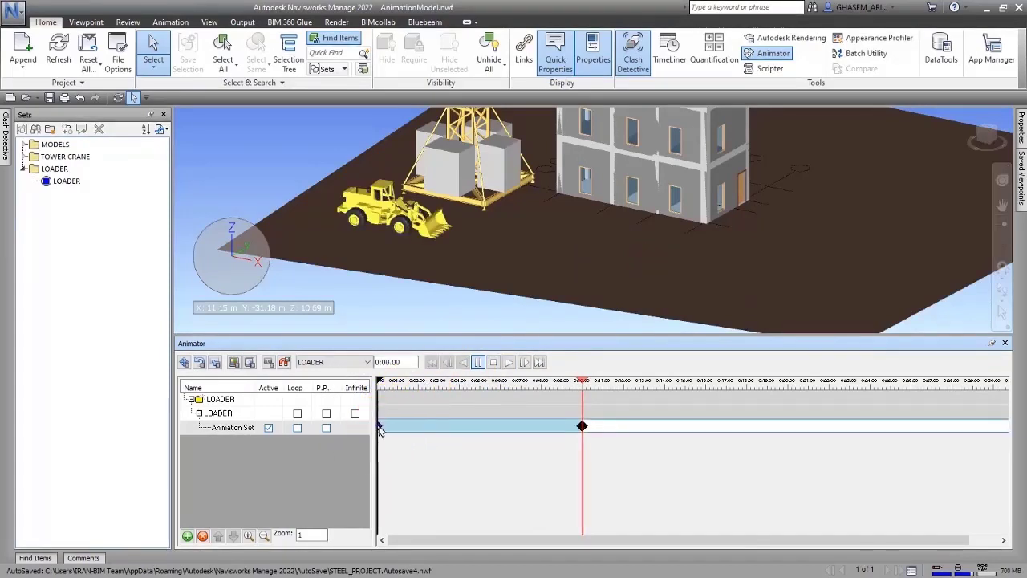
right_click(380, 427)
click(415, 481)
drag(383, 386, 392, 386)
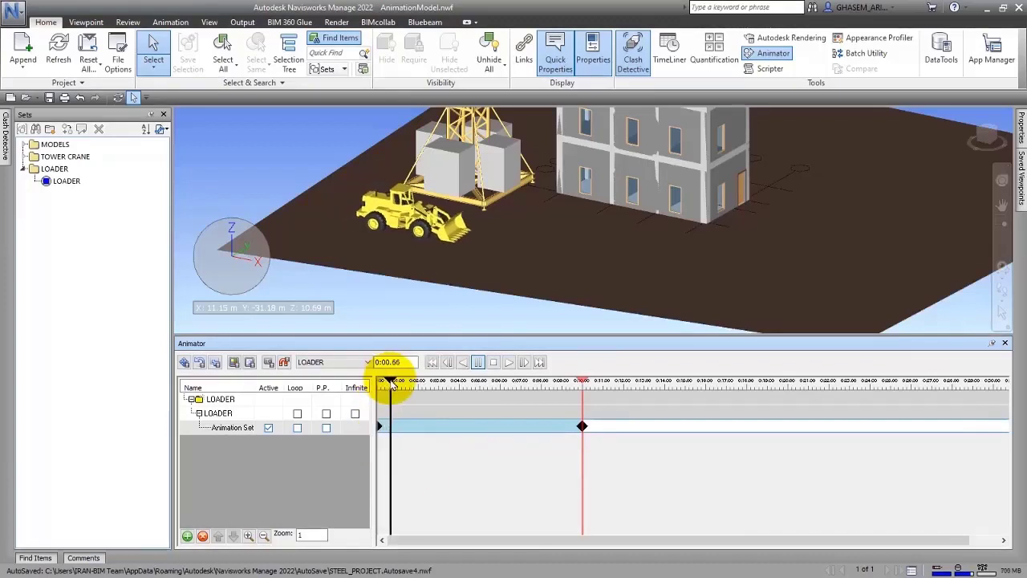
click(414, 433)
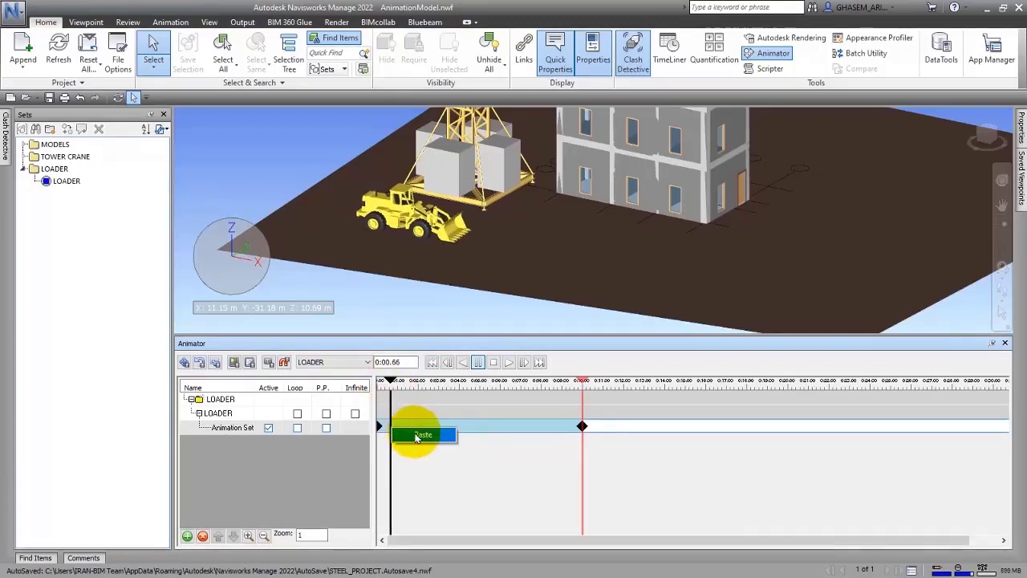
Edit the loader's keyframe at 0:00.00 and set its Z translation to 20 m
drag(389, 386, 385, 386)
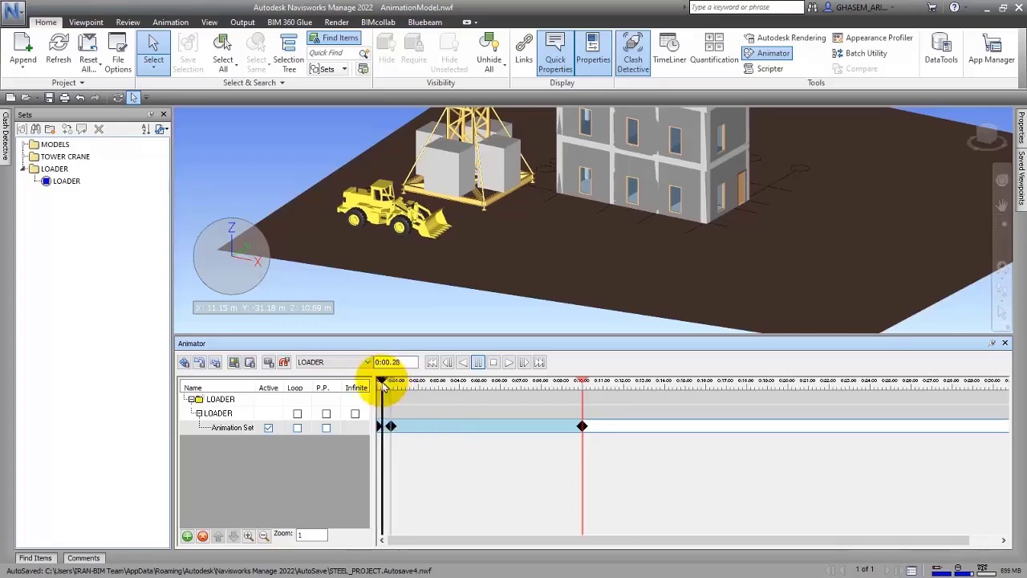
click(380, 426)
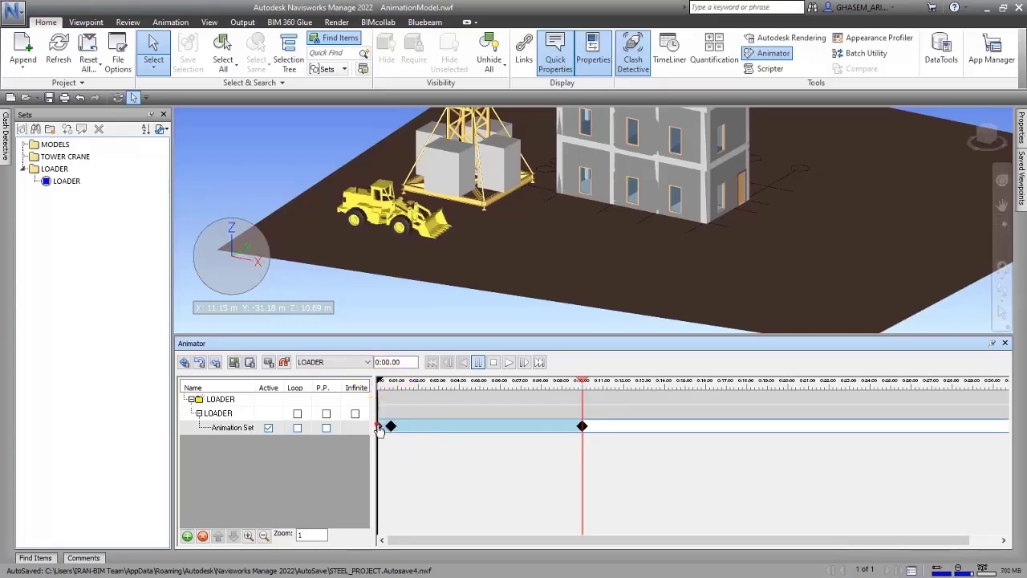
click(183, 363)
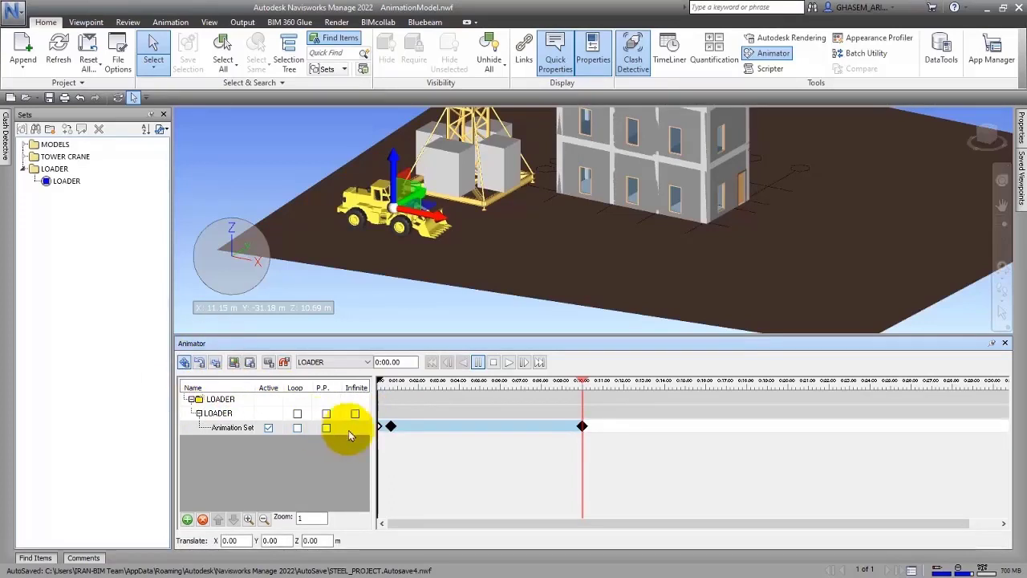
right_click(383, 427)
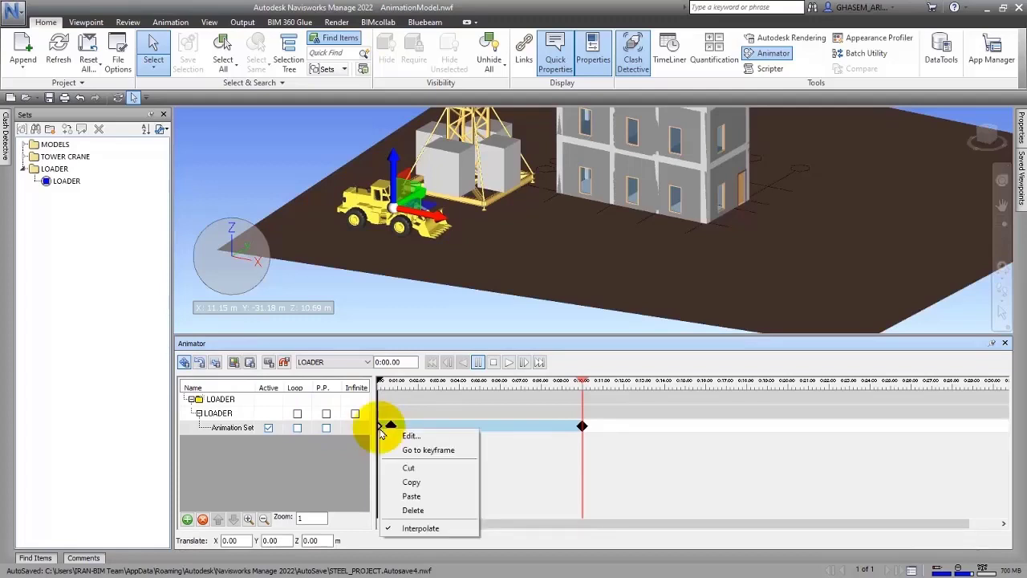
click(410, 438)
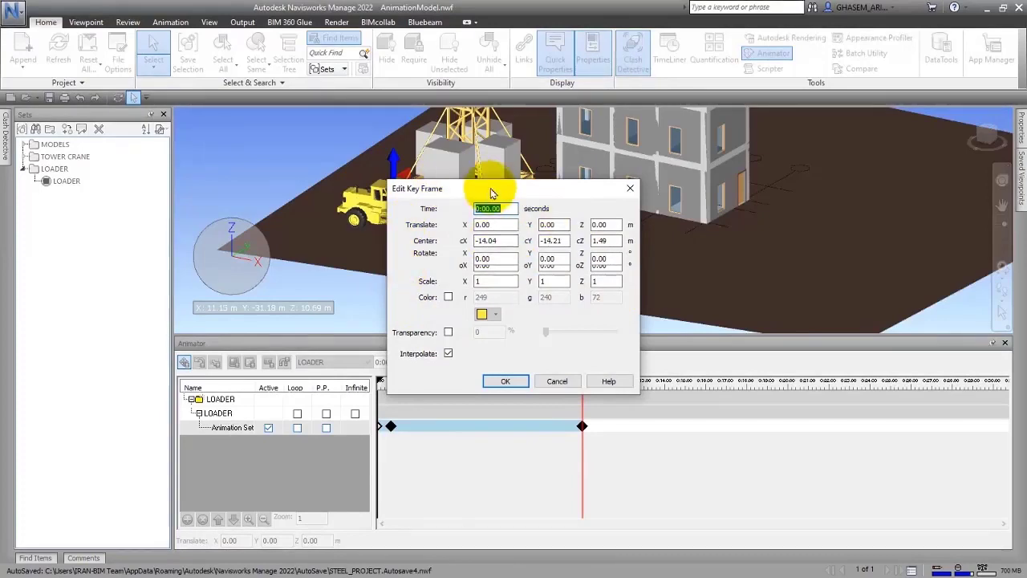
drag(493, 193, 204, 108)
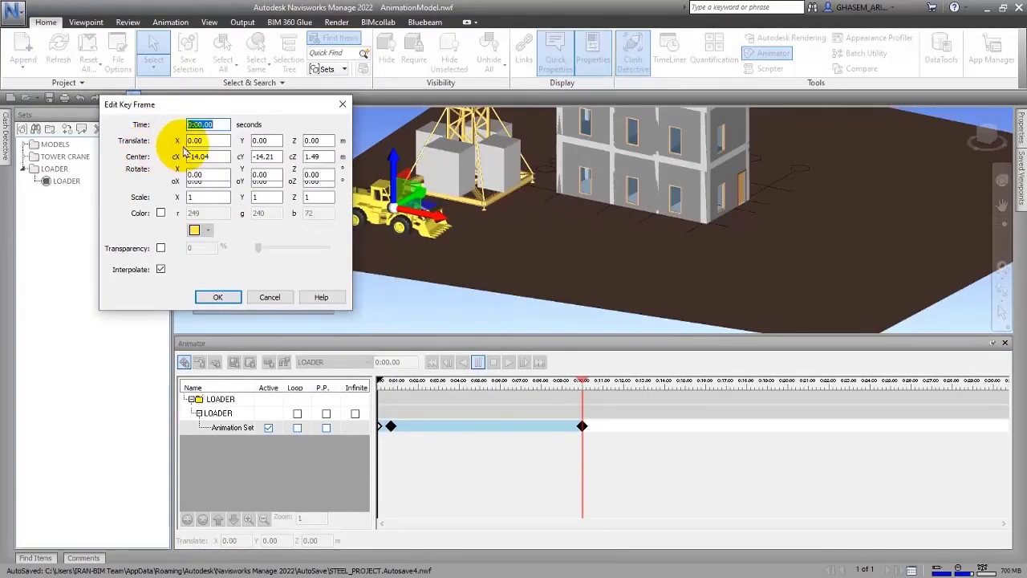
click(321, 141)
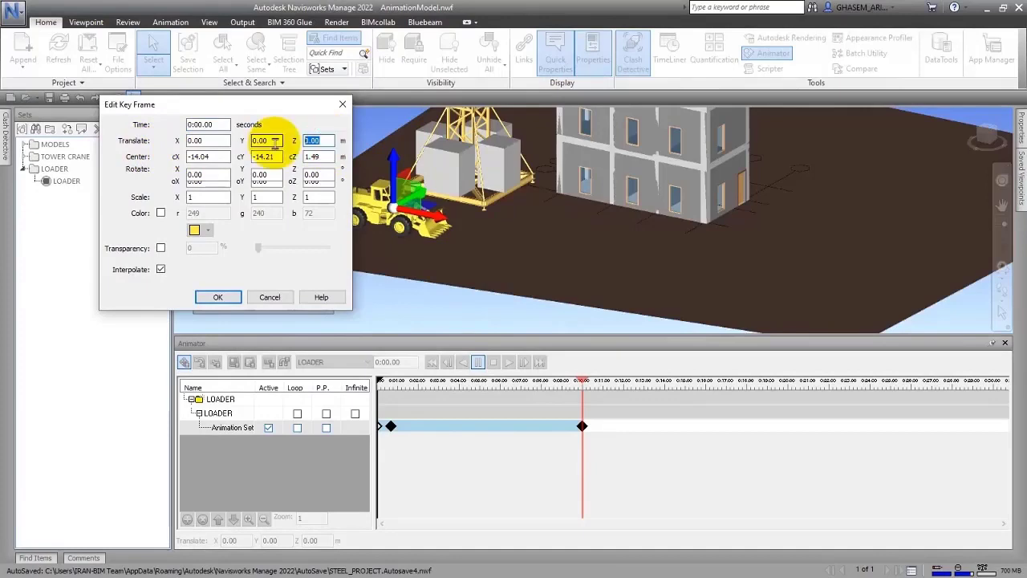
text(20)
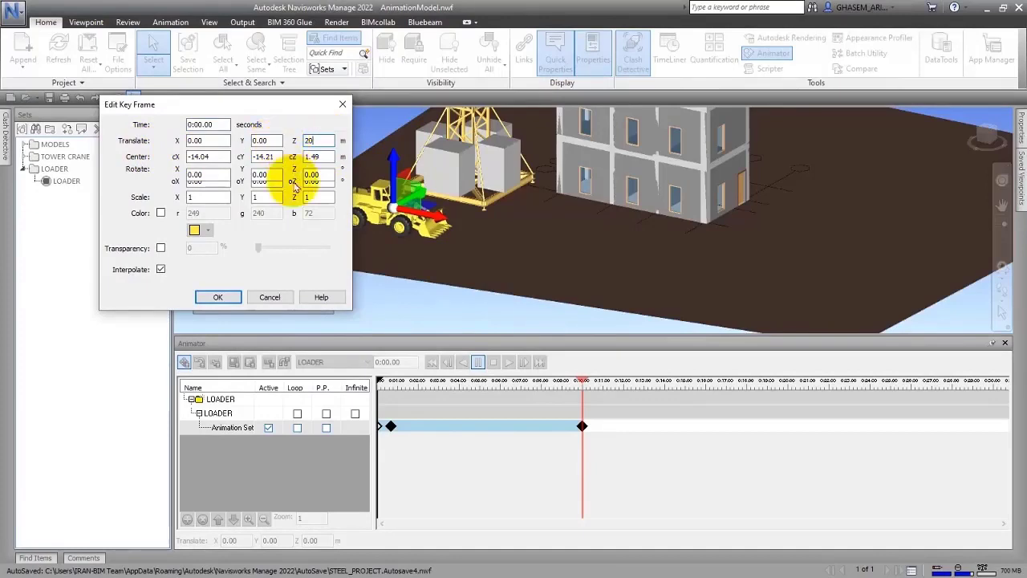
click(217, 297)
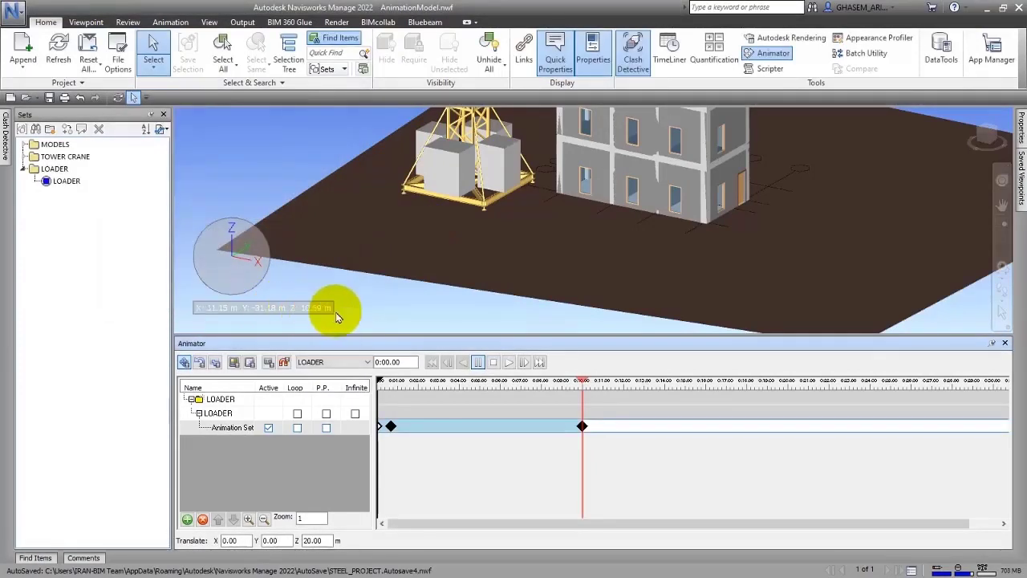
View the raised loader and play the LOADER scene from the start to check its drop to the ground
mouse_move(749, 290)
shift+middle_down()
mouse_move(734, 243)
mouse_move(737, 298)
shift+middle_up()
click(986, 137)
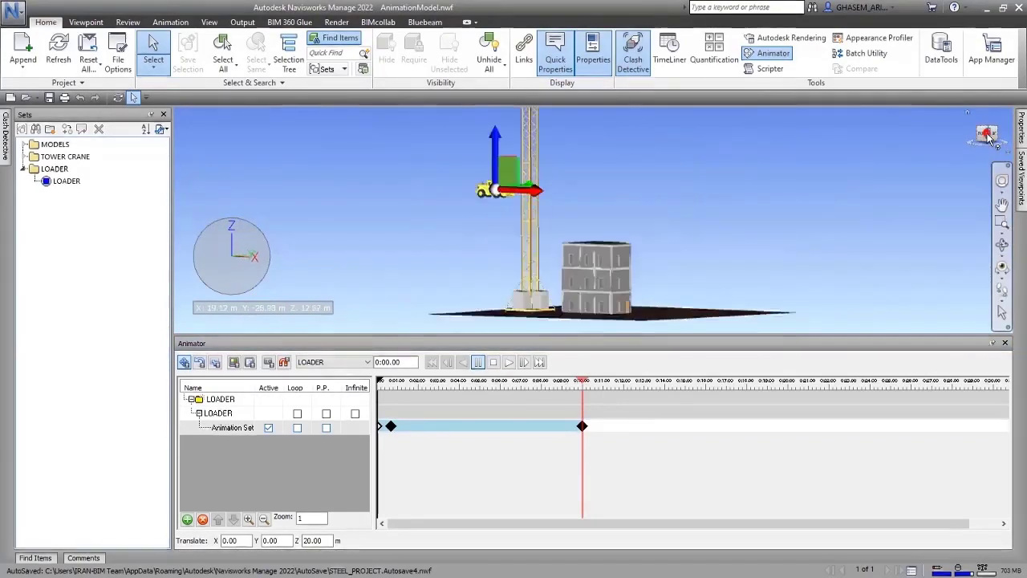
shift+middle_drag(564, 263, 392, 324)
scroll(555, 299, up, 5)
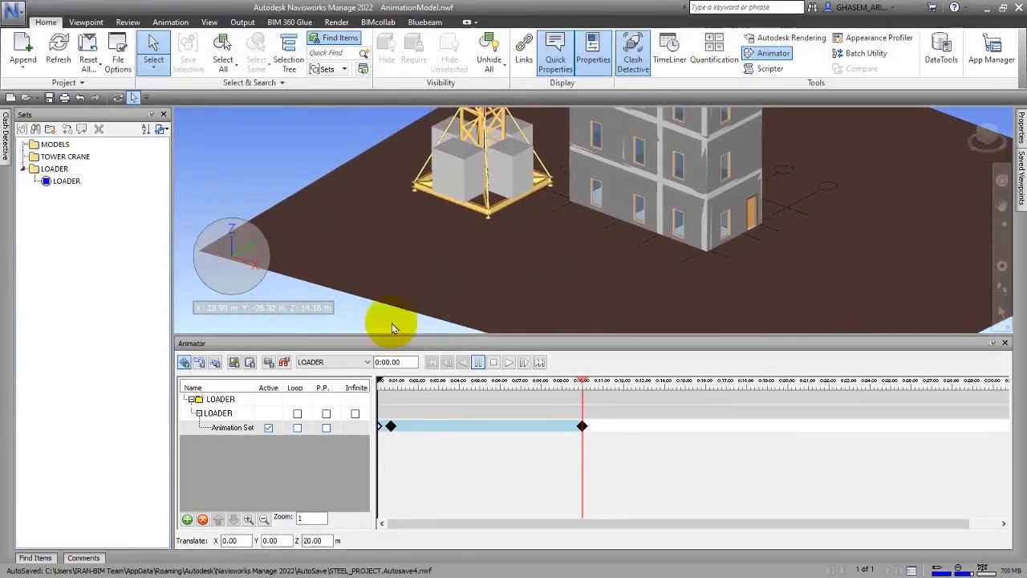
click(204, 338)
click(509, 363)
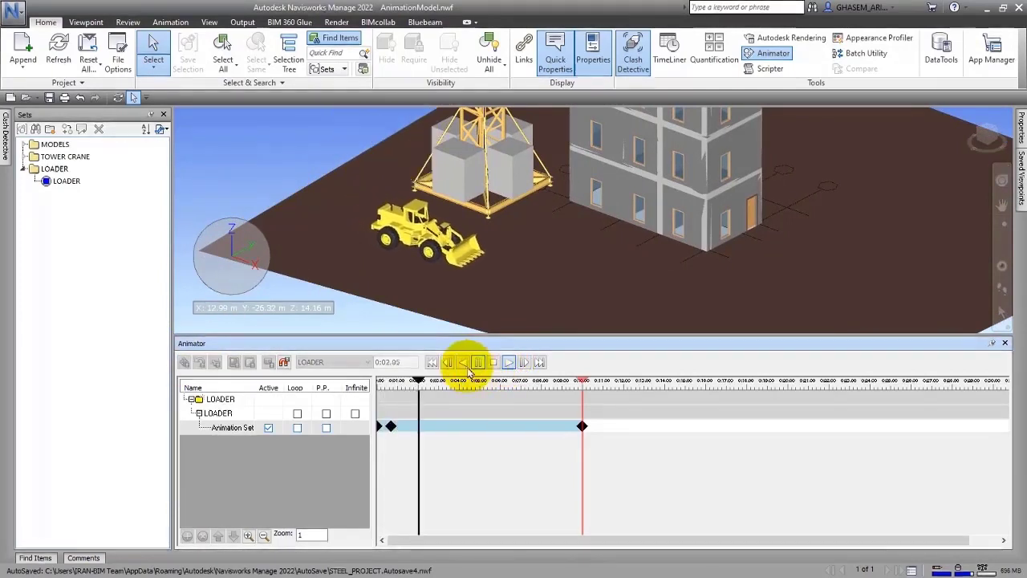
click(432, 363)
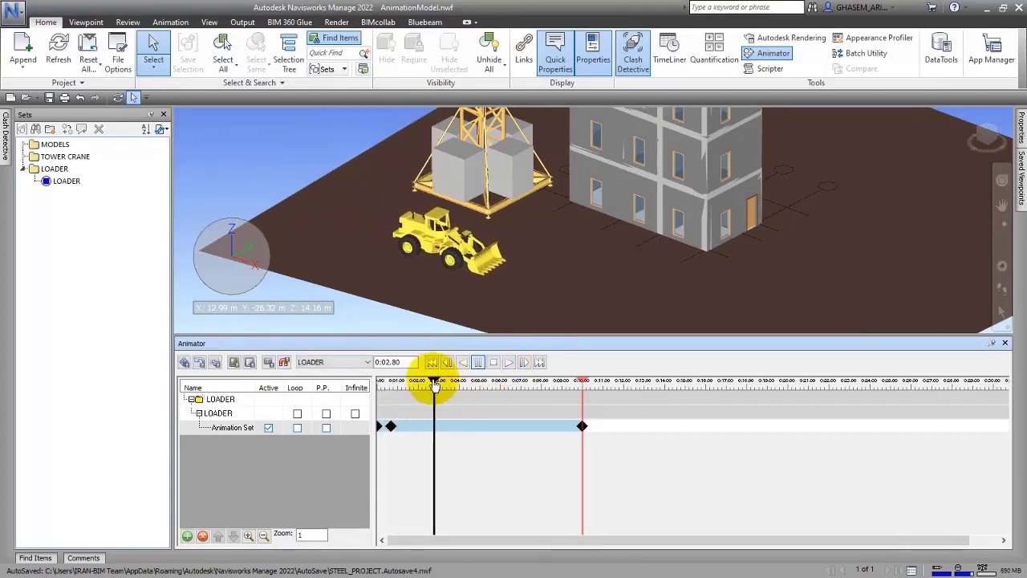
Edit the loader's keyframe at 0:00.00 to capture transparency and set it to 100%
drag(434, 386, 374, 411)
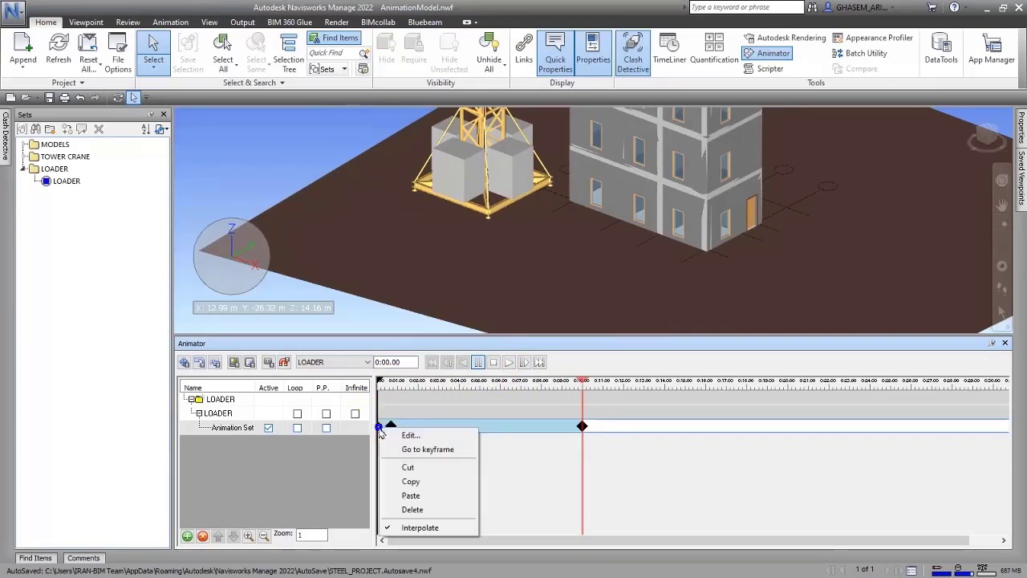
click(428, 436)
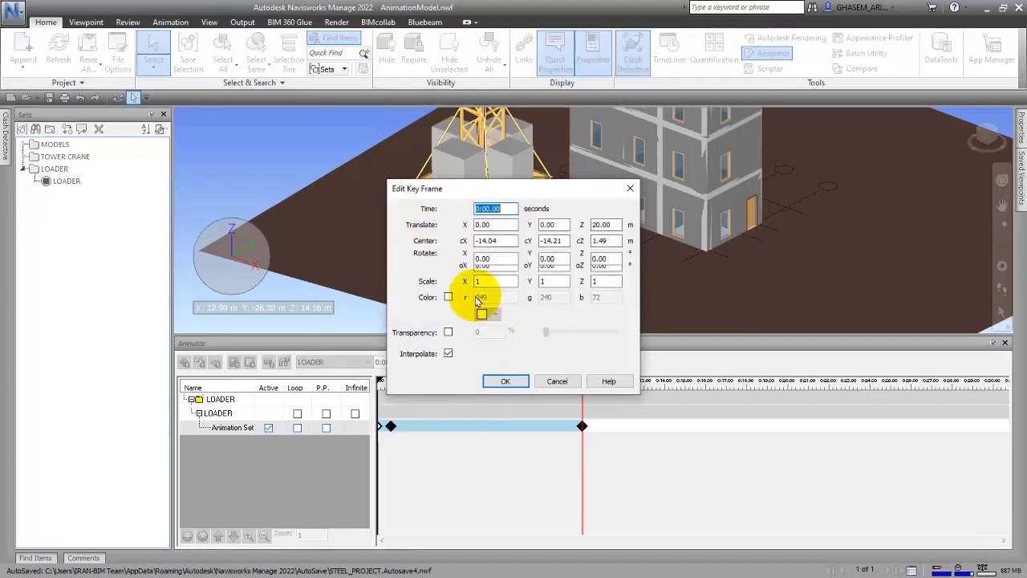
click(447, 333)
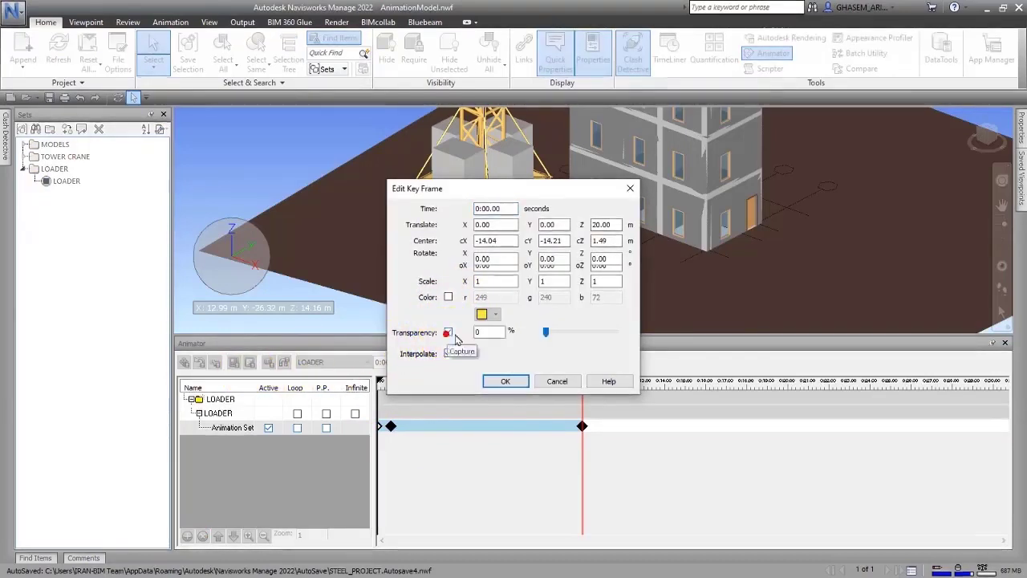
drag(546, 331, 640, 328)
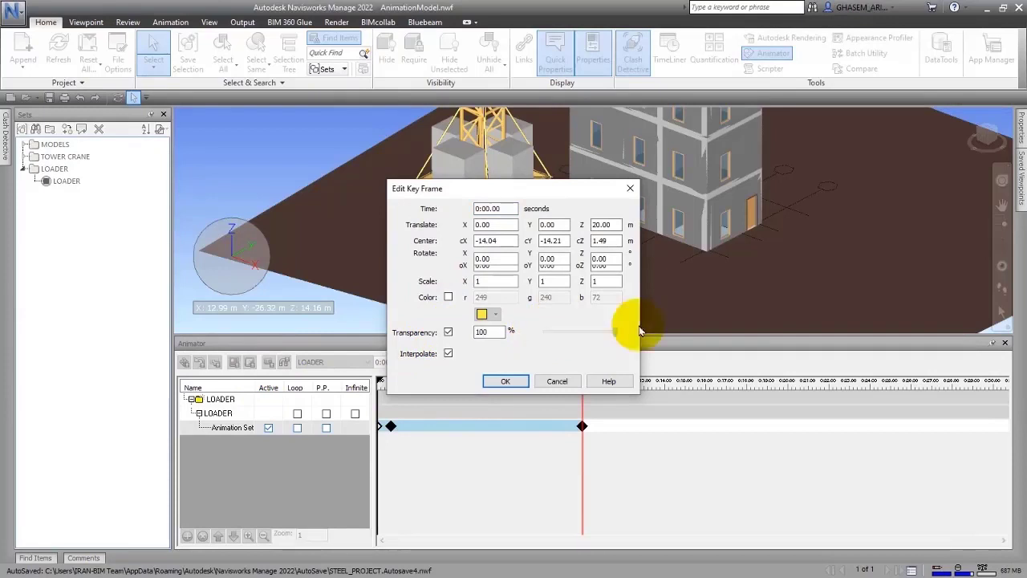
click(507, 382)
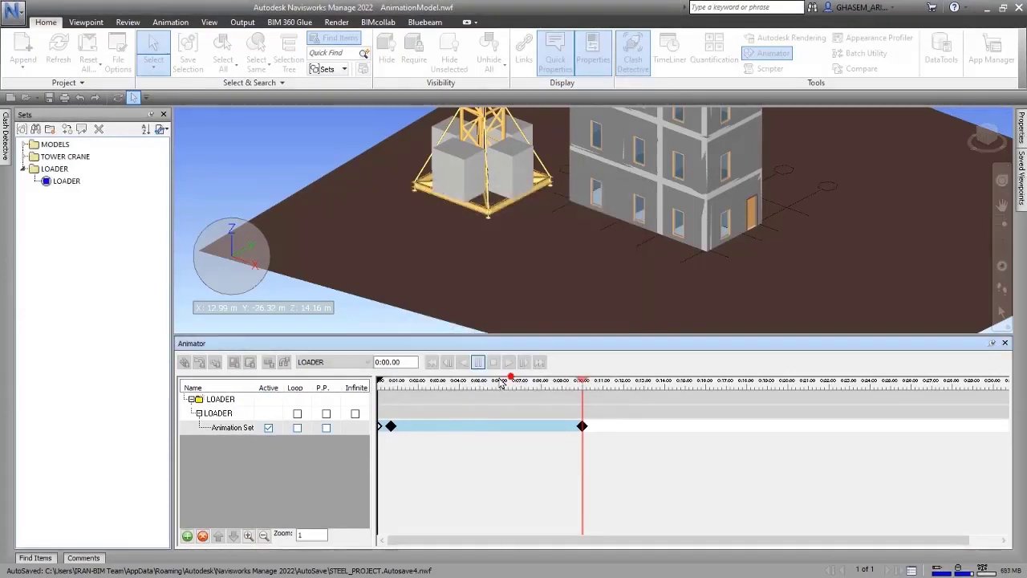
Copy the loader's starting keyframe and paste it at about 0:00.41 on the timeline
right_click(381, 429)
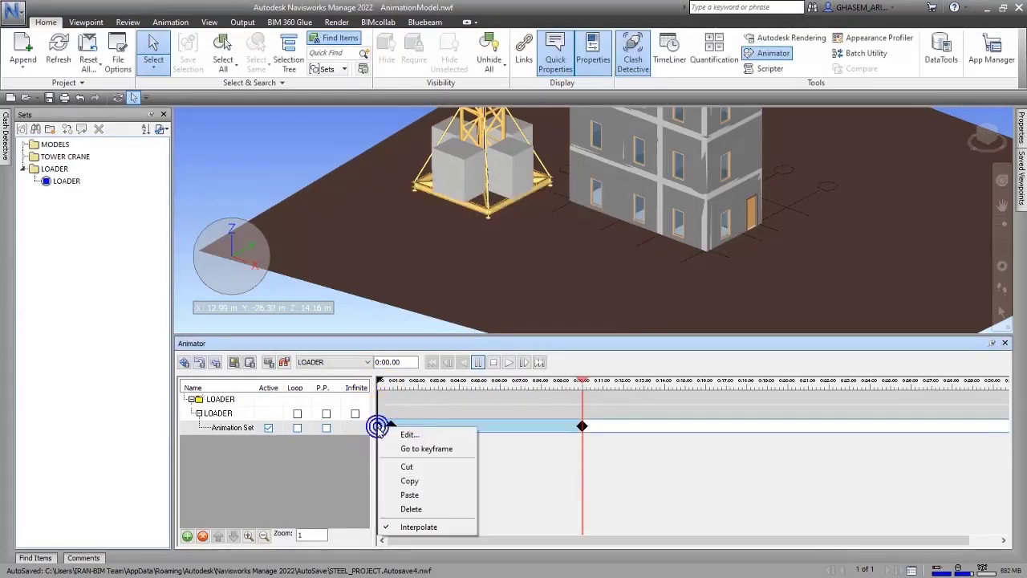
click(418, 482)
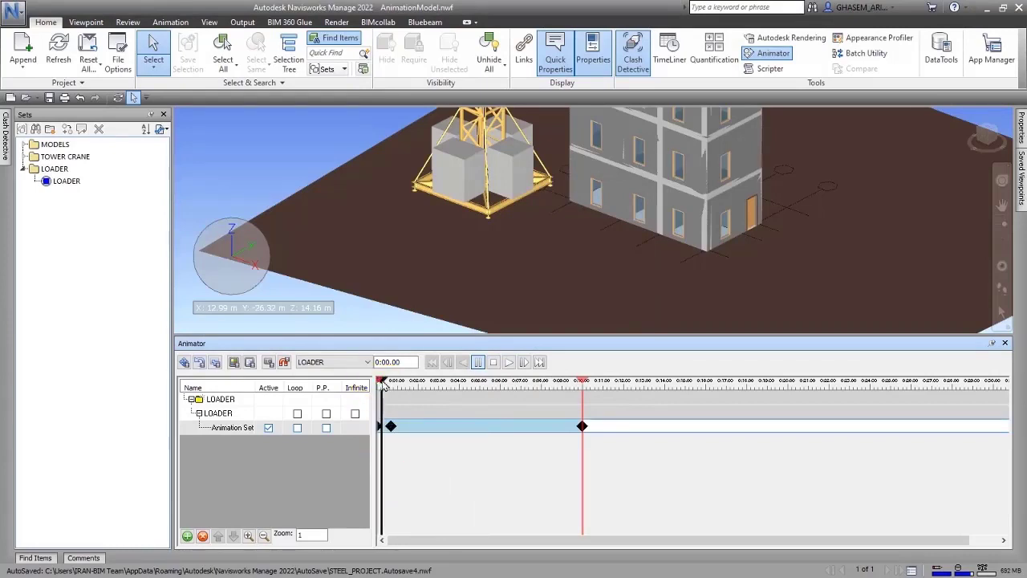
drag(383, 385, 387, 384)
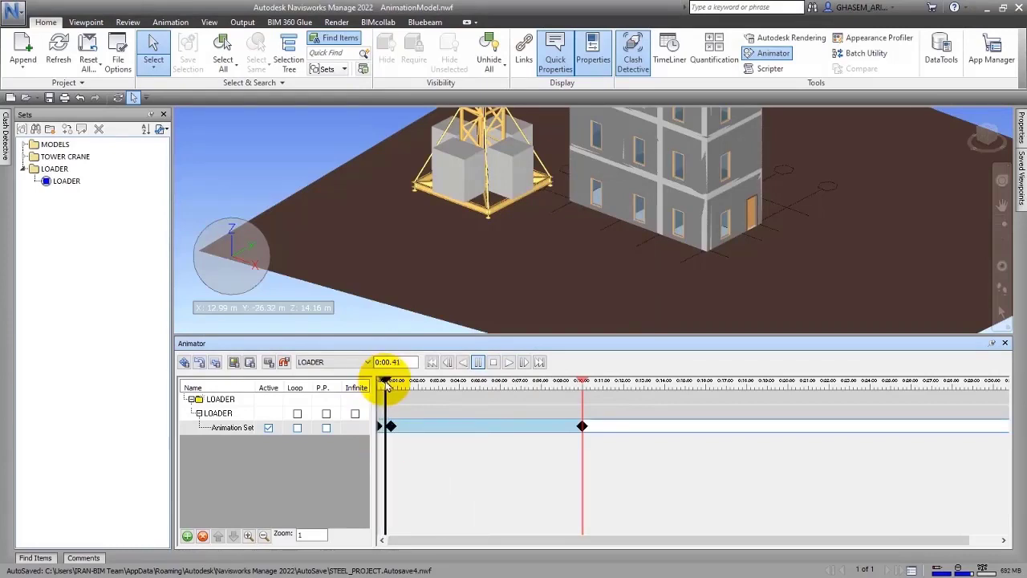
right_click(388, 431)
click(429, 493)
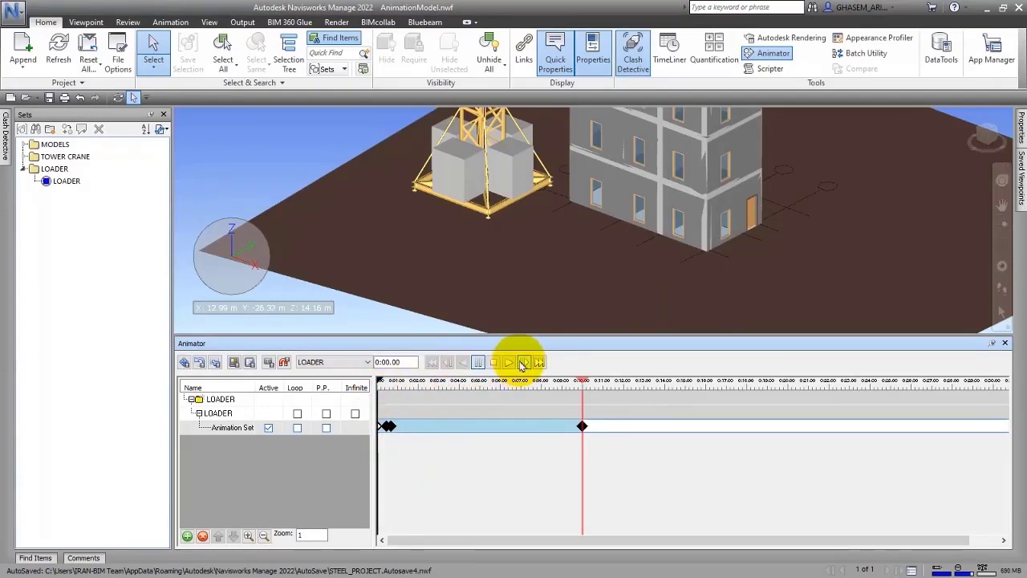
Play the LOADER scene to test the pasted keyframe and delete that keyframe at about 0:00.41
click(508, 363)
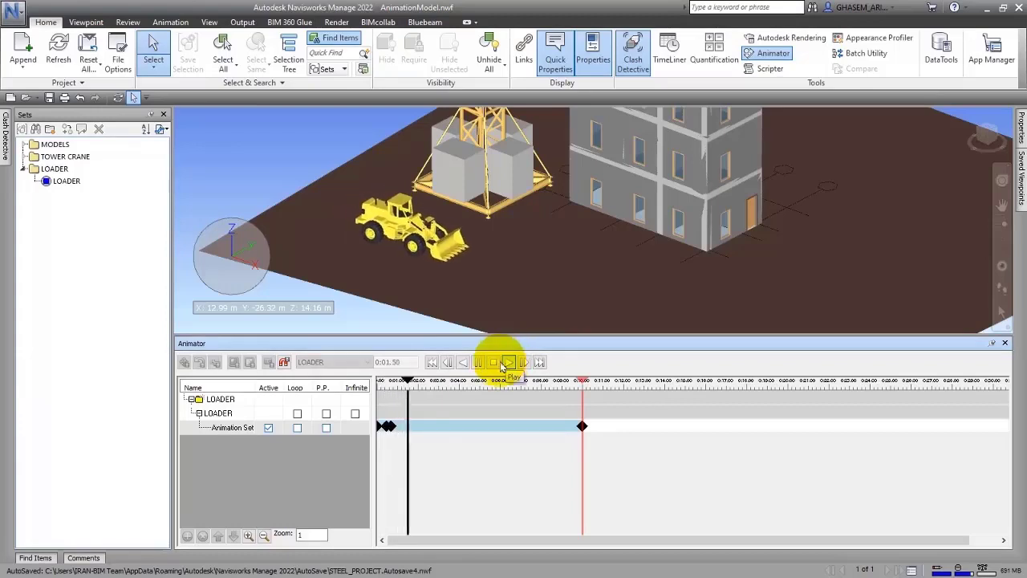
click(436, 362)
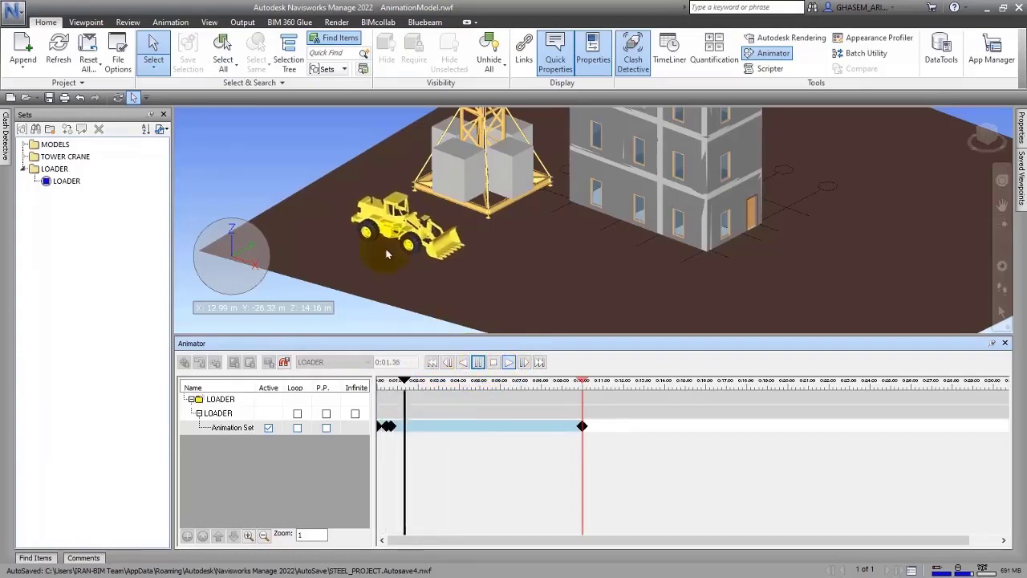
click(478, 363)
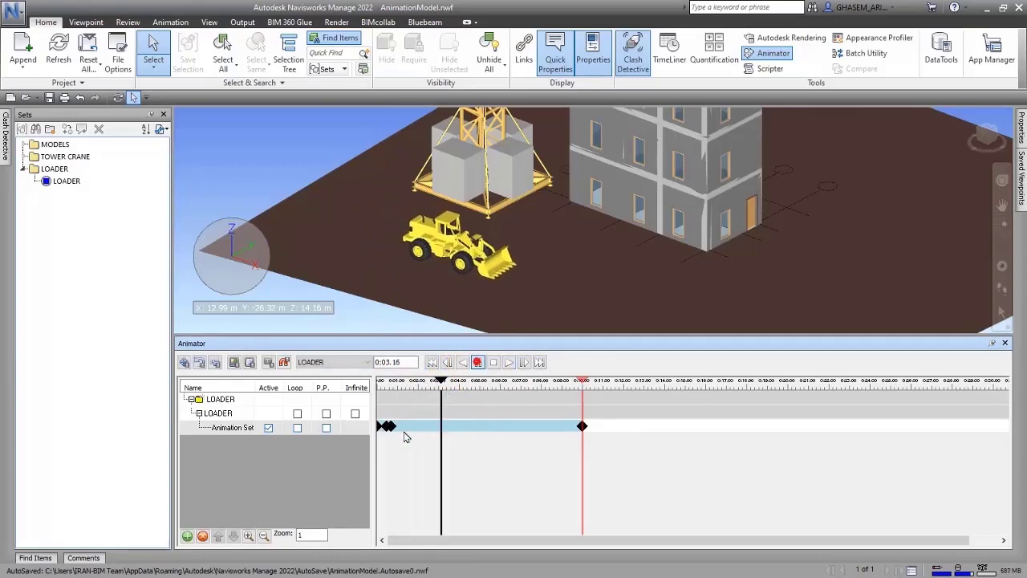
right_click(388, 429)
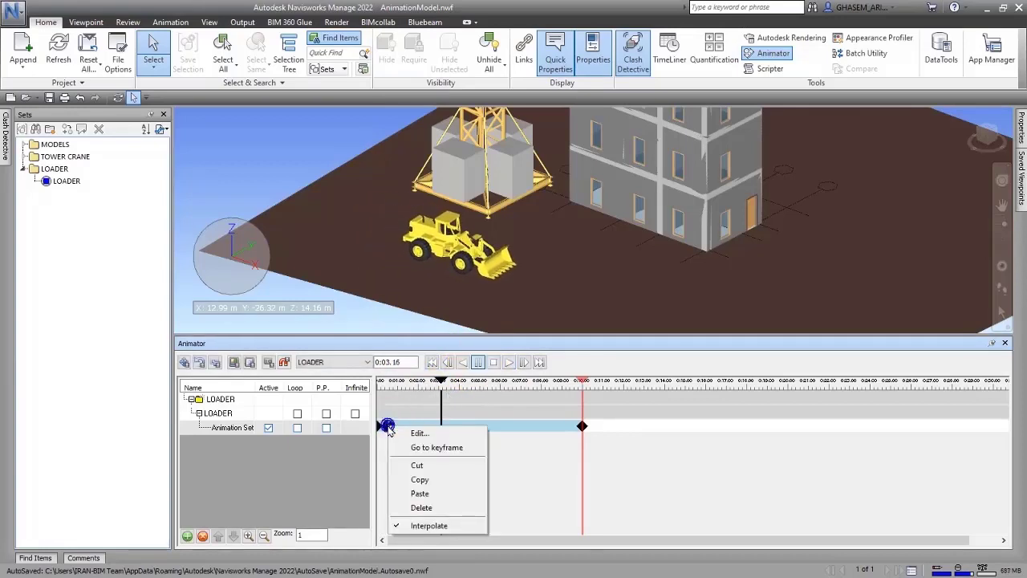
click(422, 508)
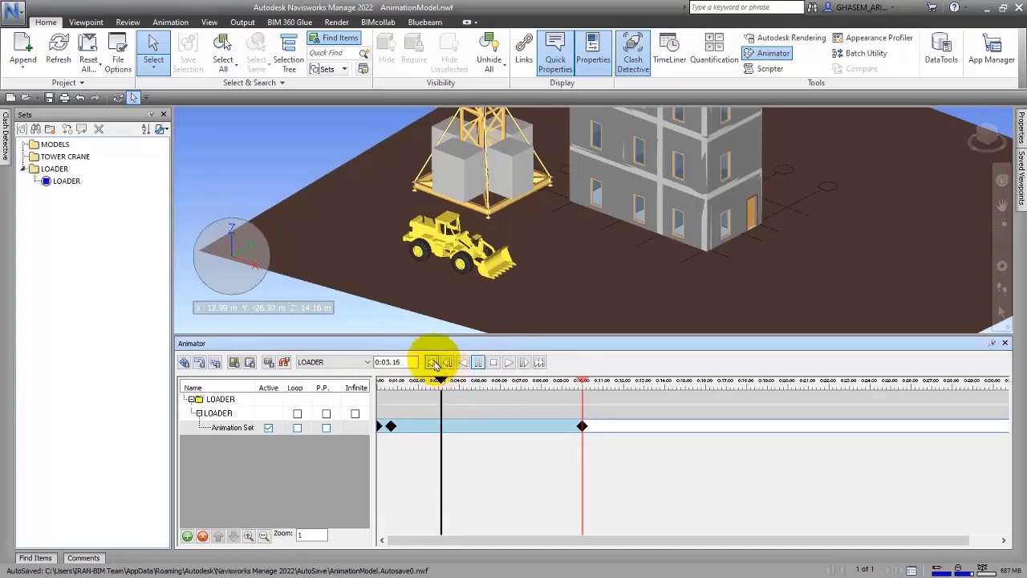
Play the LOADER scene from its start and pause it to check how the loader appears
click(433, 363)
click(509, 363)
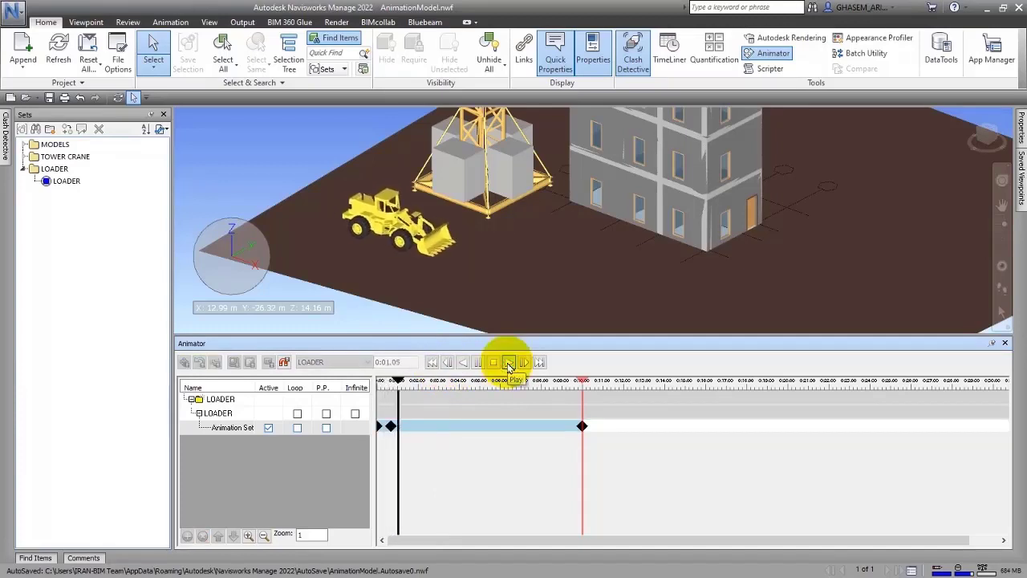
click(391, 425)
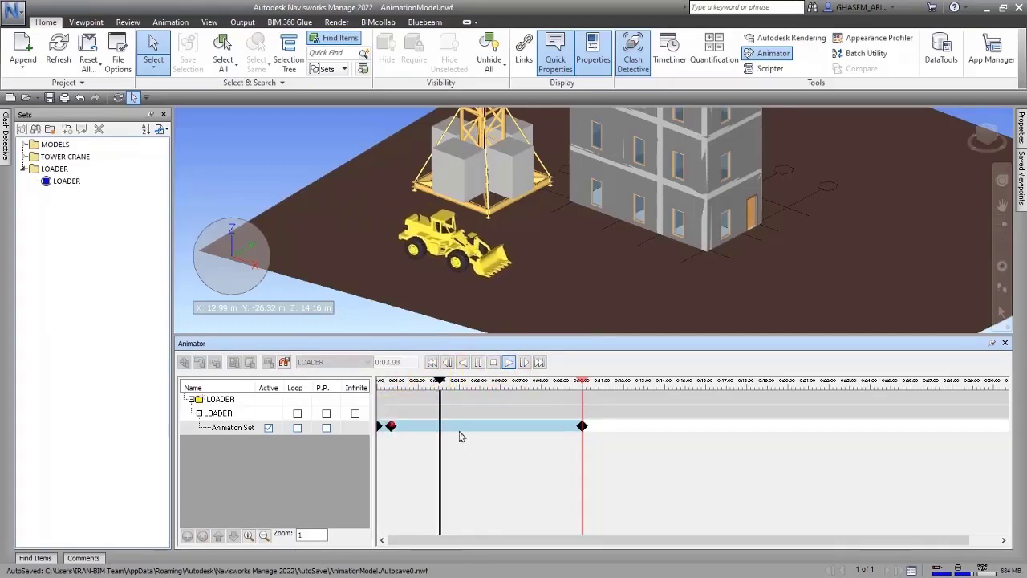
click(434, 363)
click(478, 363)
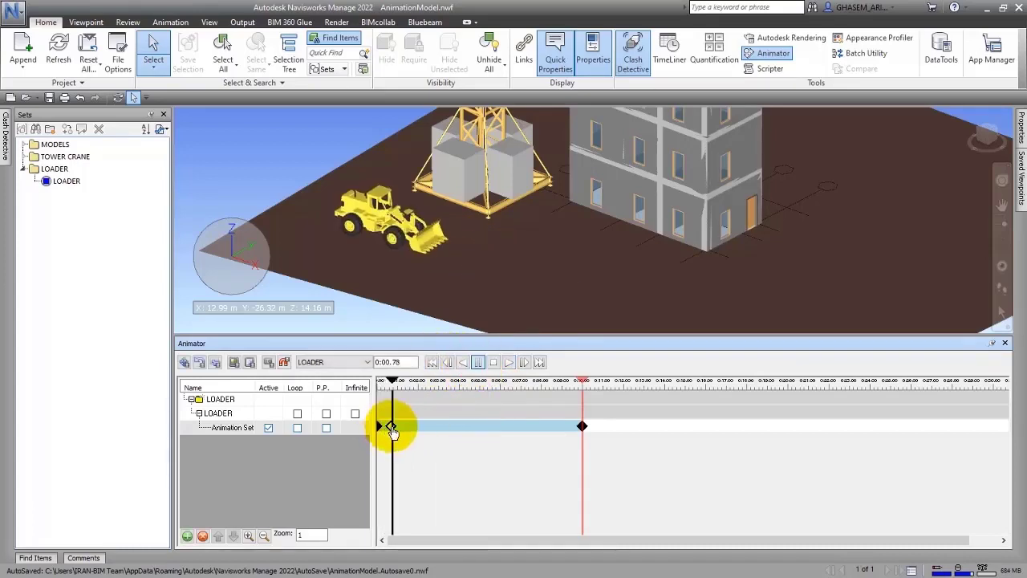
Move the loader's second keyframe to about 0:02.94 and play the scene from the start to check the new timing
drag(392, 428, 430, 434)
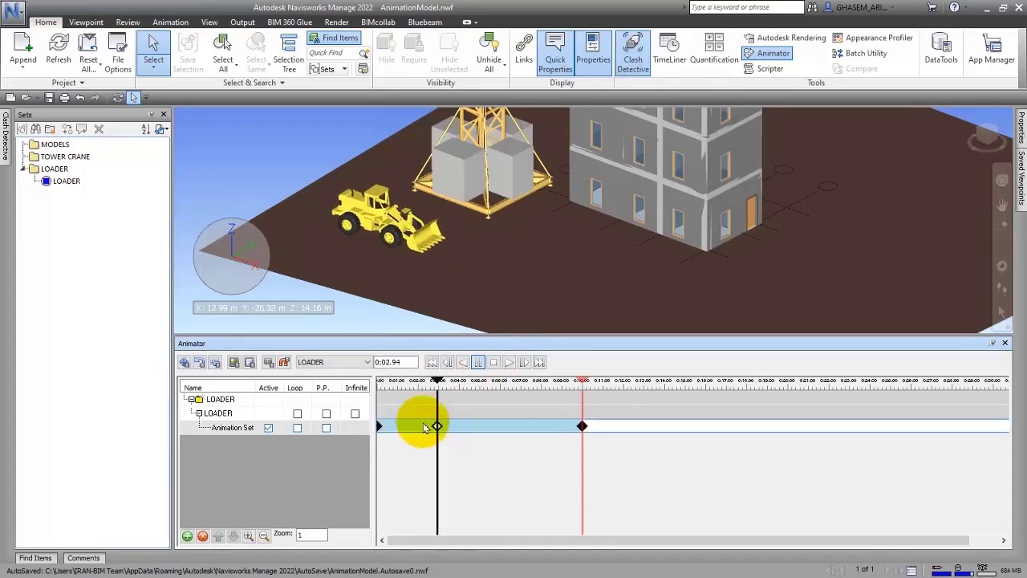
drag(437, 389, 373, 382)
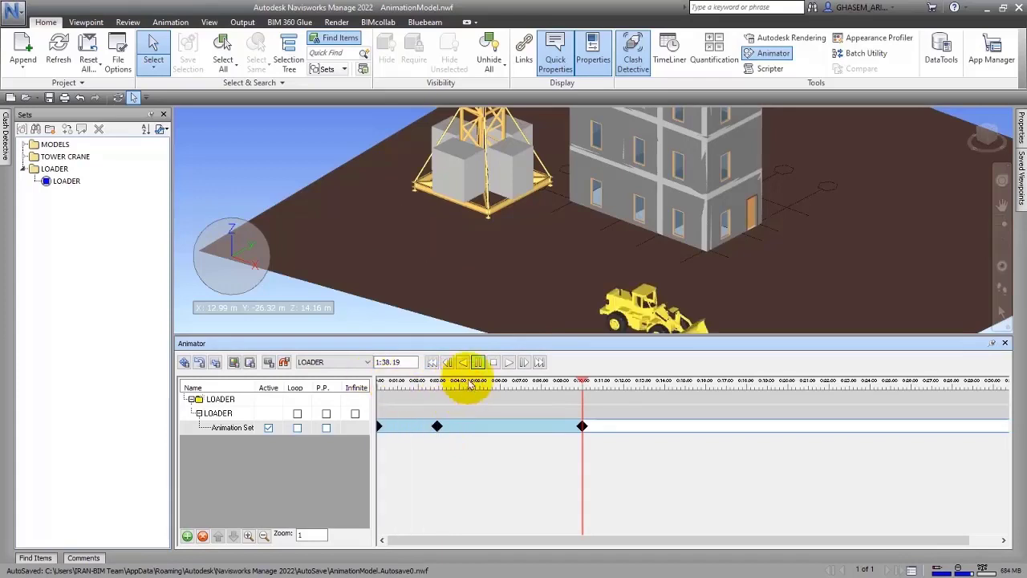
click(436, 363)
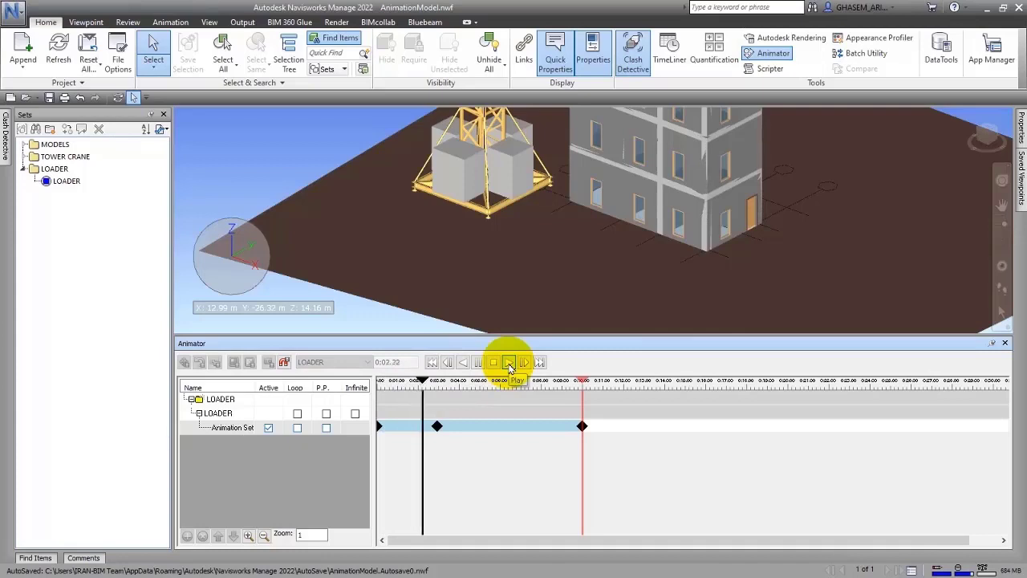
click(509, 366)
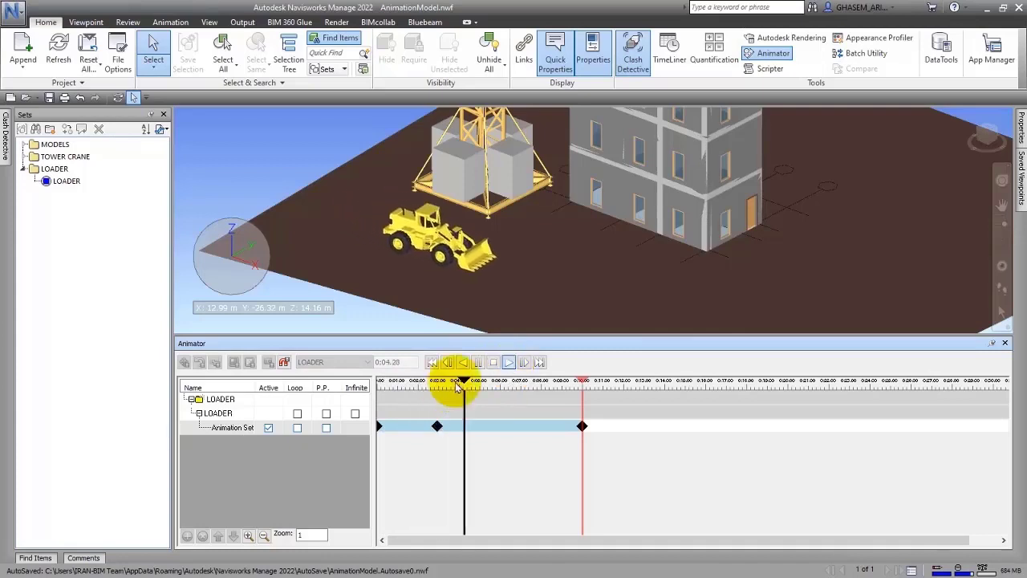
click(478, 364)
Paste the copied starting keyframe at about 0:01.59 and edit its transparency value
click(413, 392)
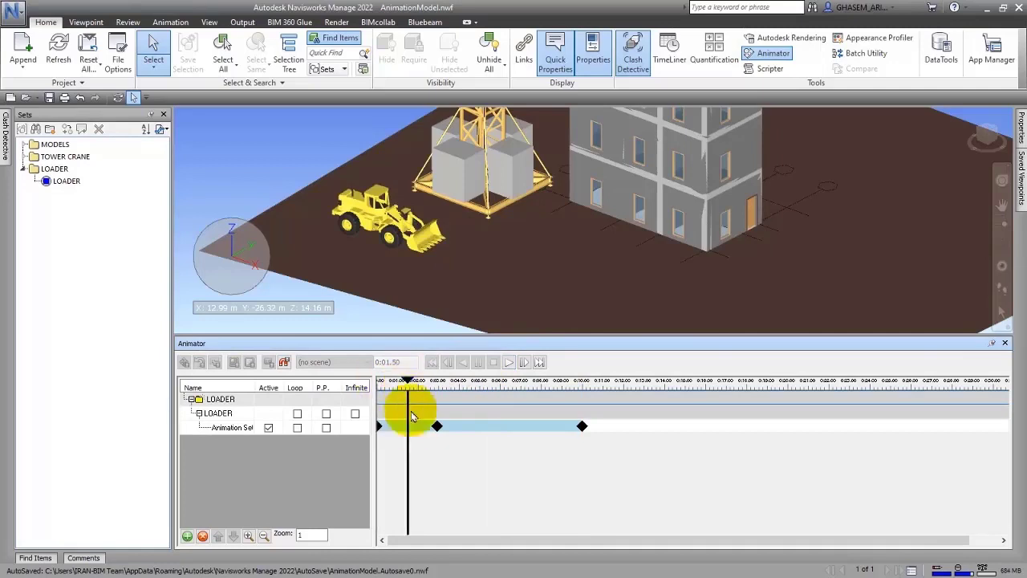
click(411, 425)
right_click(410, 425)
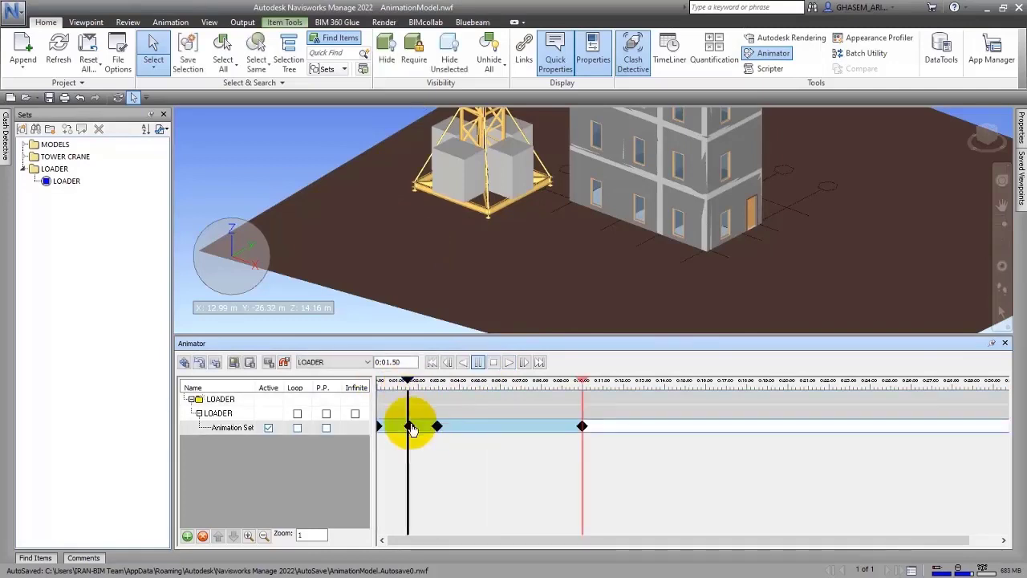
double_click(409, 425)
double_click(490, 332)
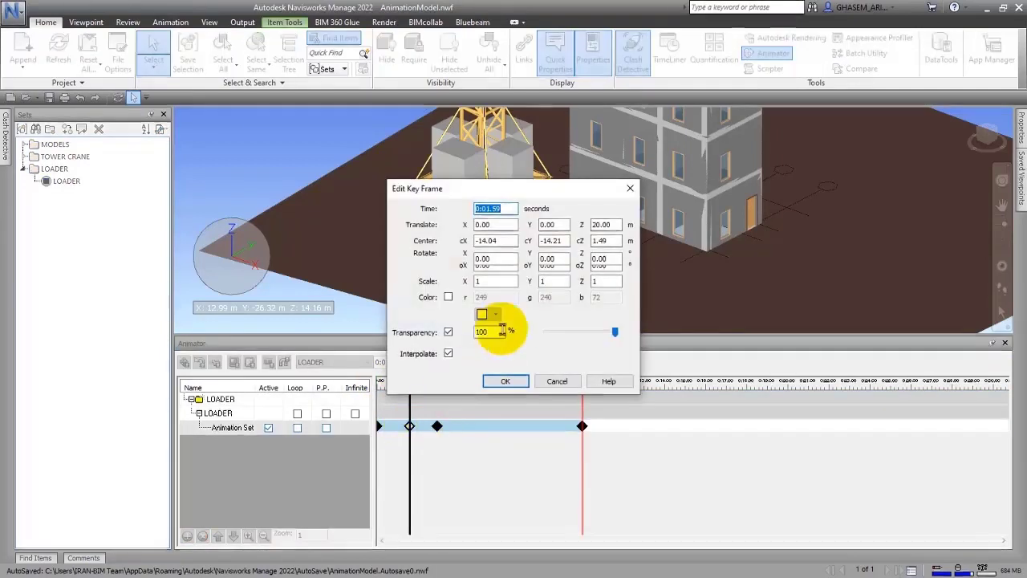
click(505, 380)
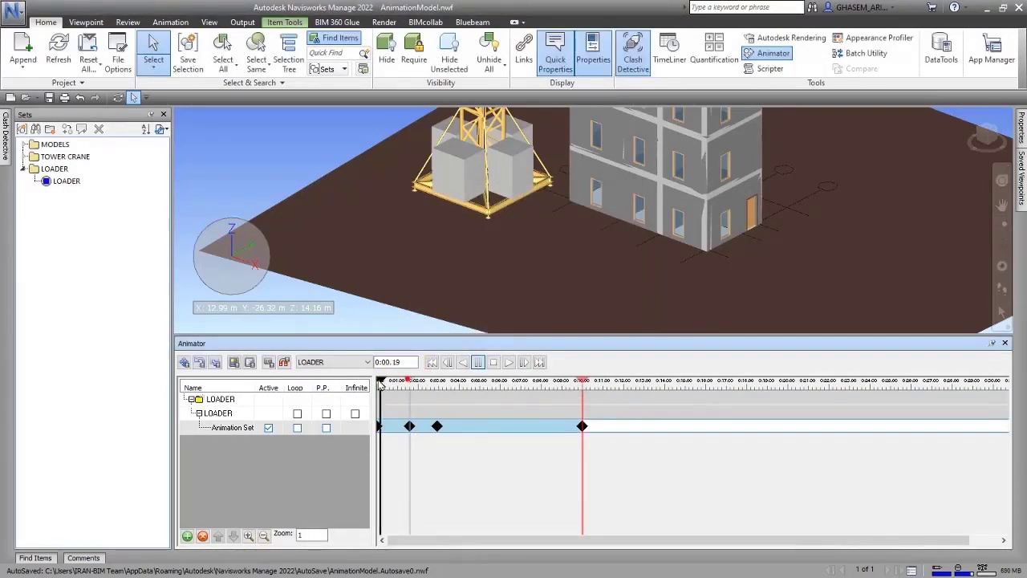
Return to the scene's start and play it to check the loader's fade-in and drive
click(478, 362)
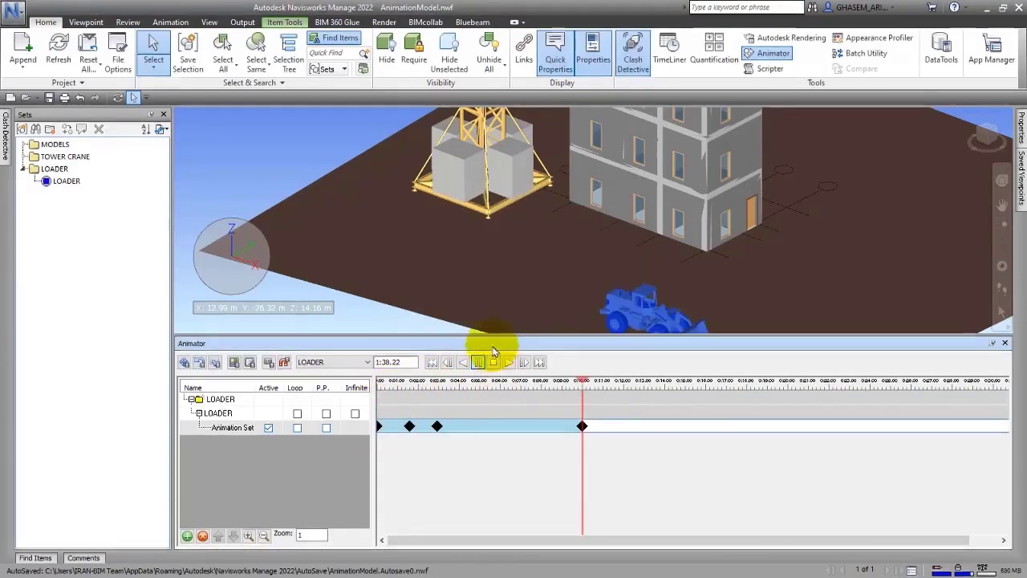
click(433, 363)
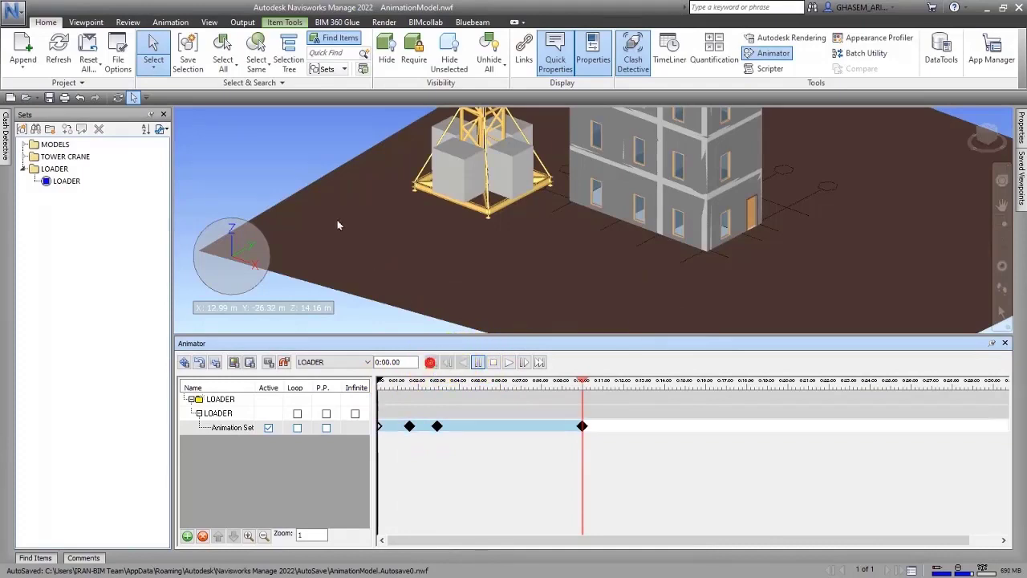
click(509, 363)
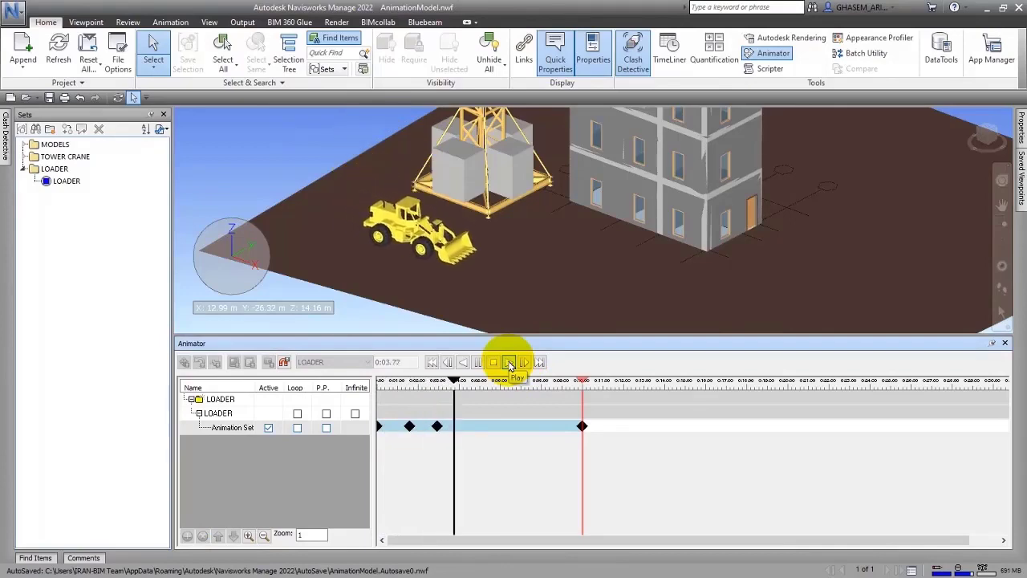
click(478, 363)
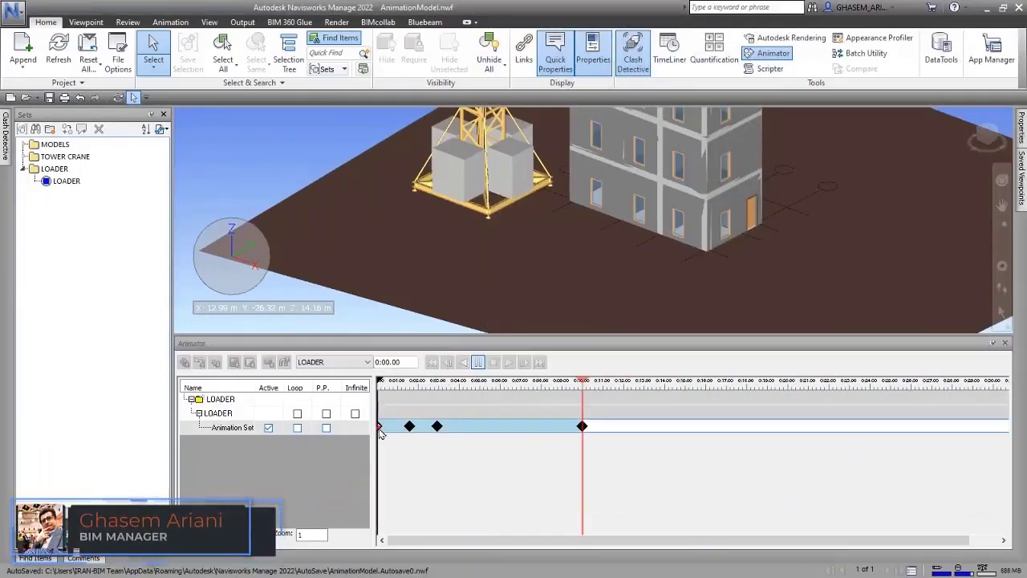
Turn off the transparency capture in the starting keyframe and delete the keyframes at 0:01.59 and about 0:02.94
double_click(380, 427)
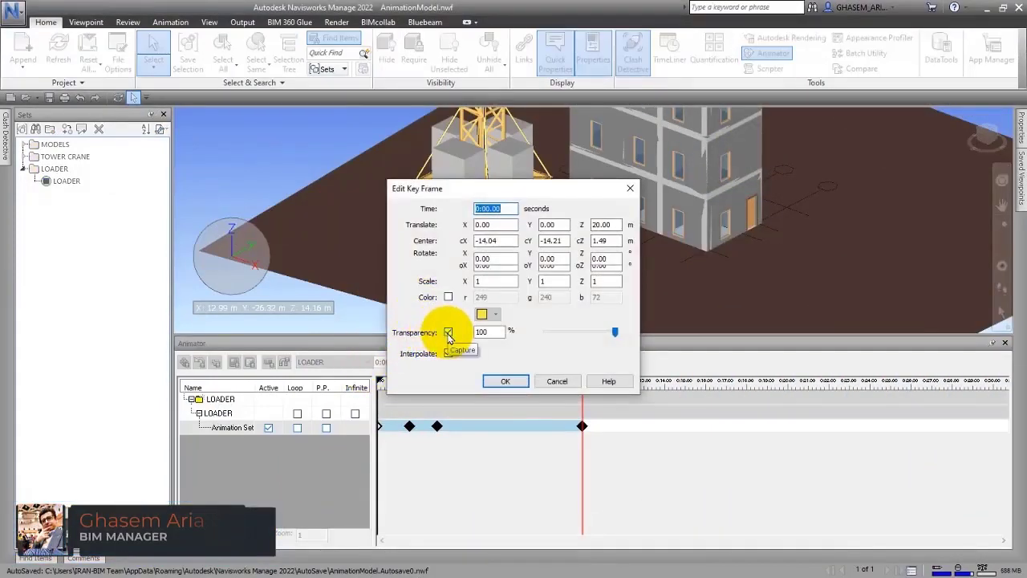
click(508, 382)
click(411, 426)
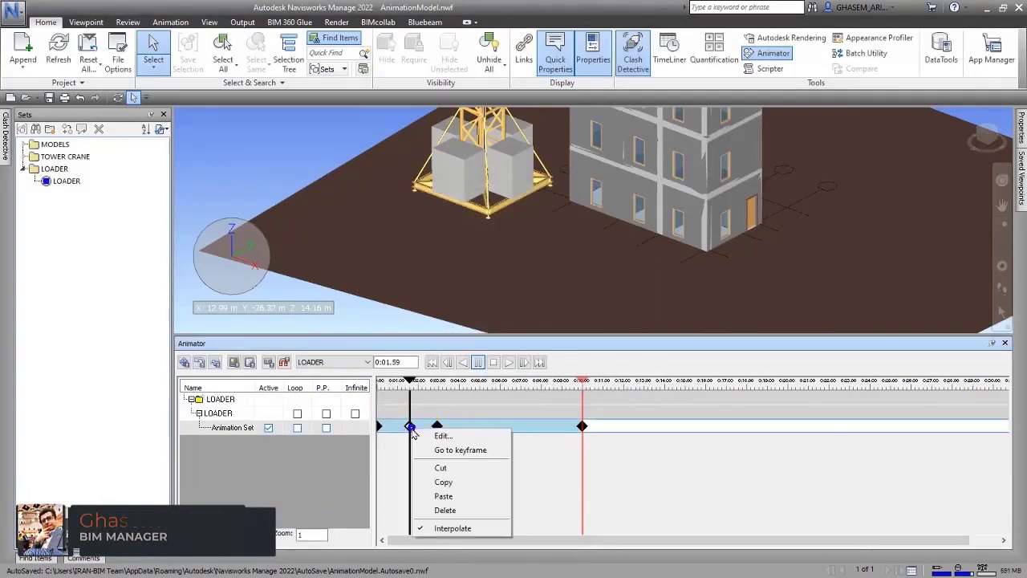
click(446, 510)
right_click(437, 426)
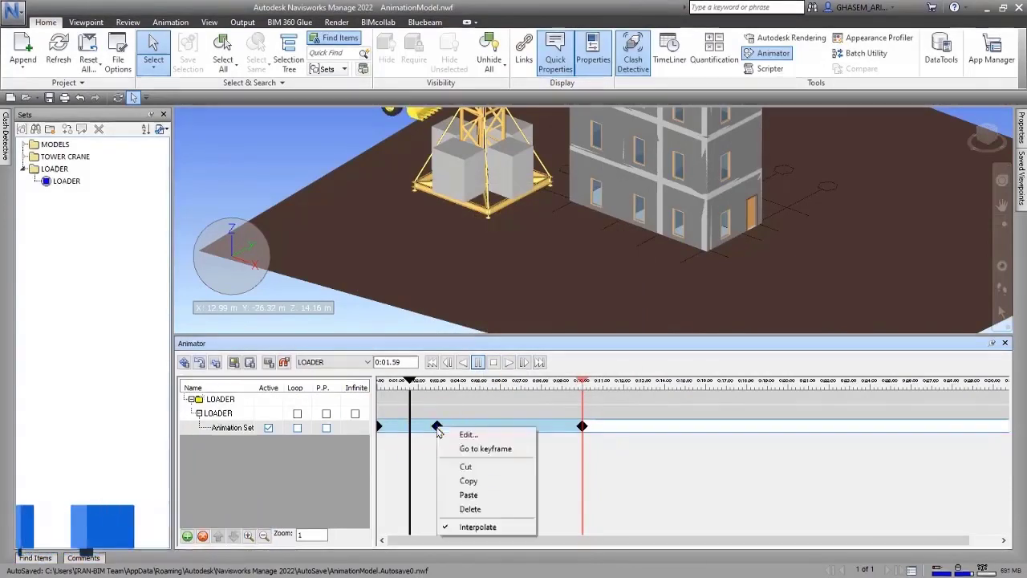
click(470, 509)
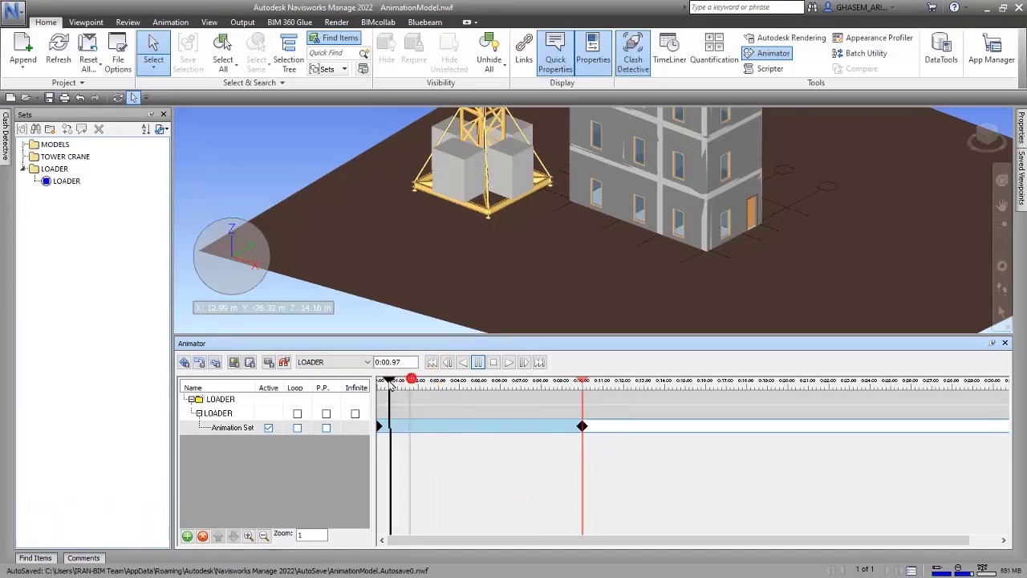
Play the loader scene from the start and examine the values of the 0:10.00 keyframe without changing them
click(379, 383)
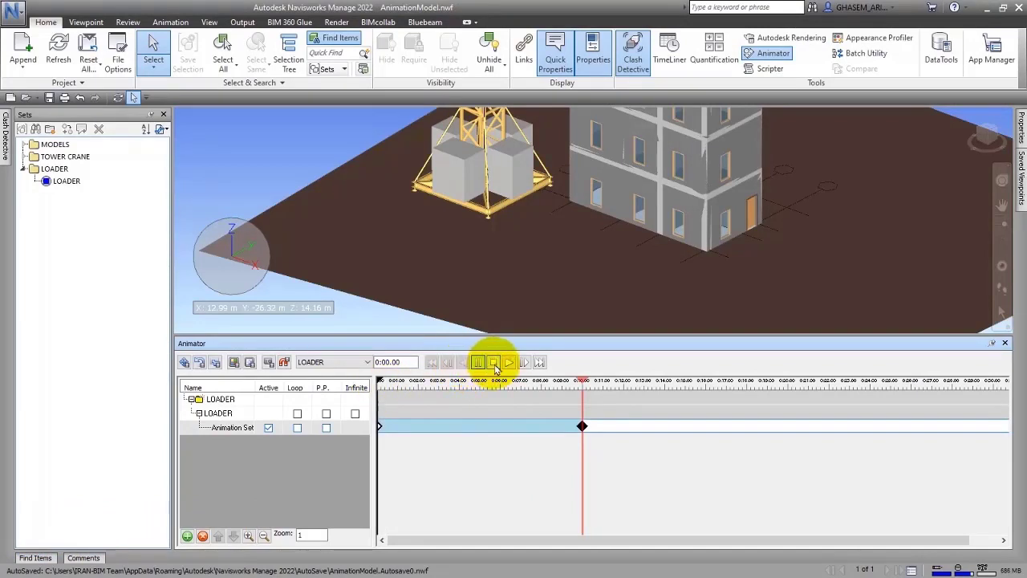
click(509, 362)
click(584, 430)
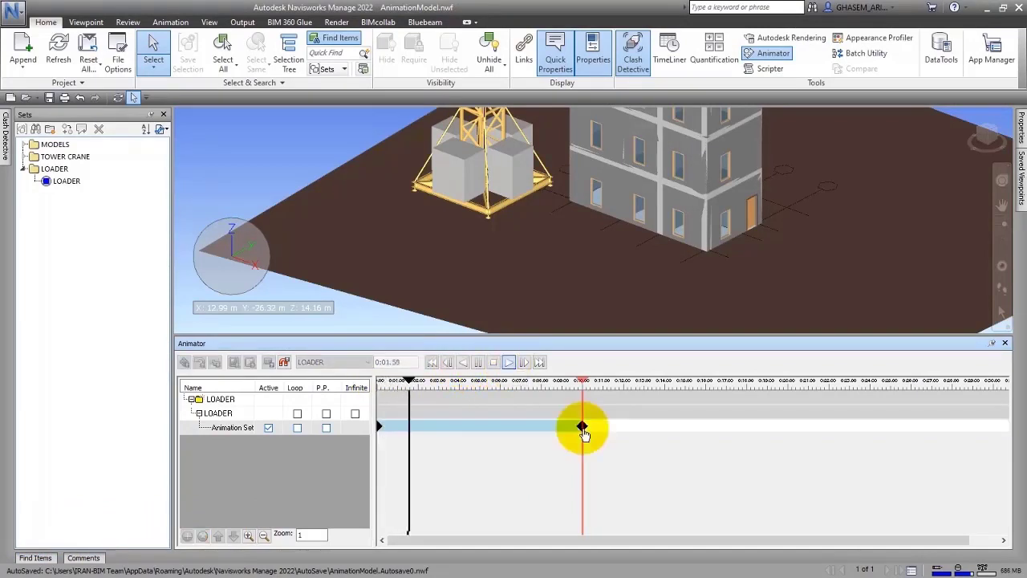
double_click(583, 427)
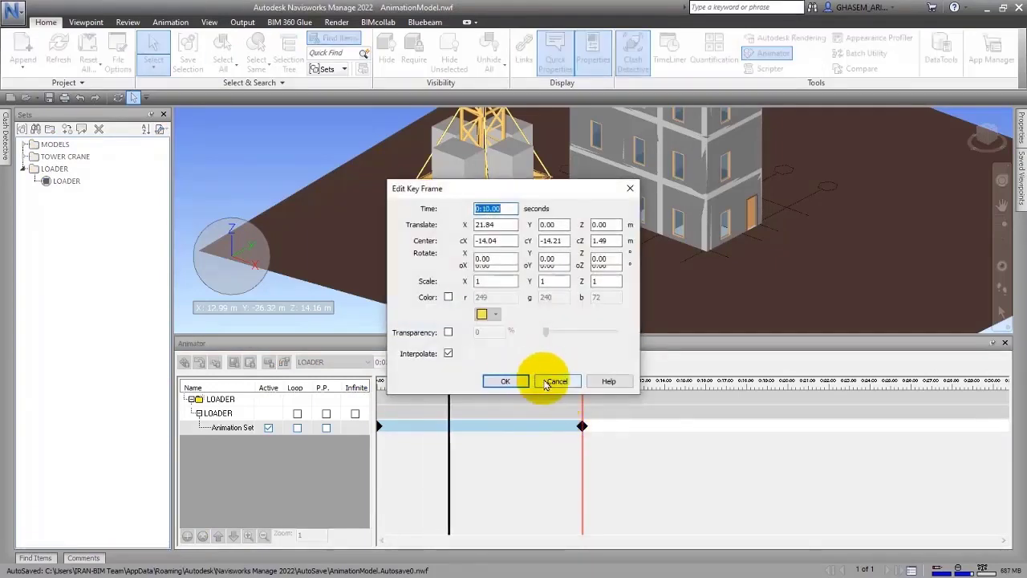
click(546, 384)
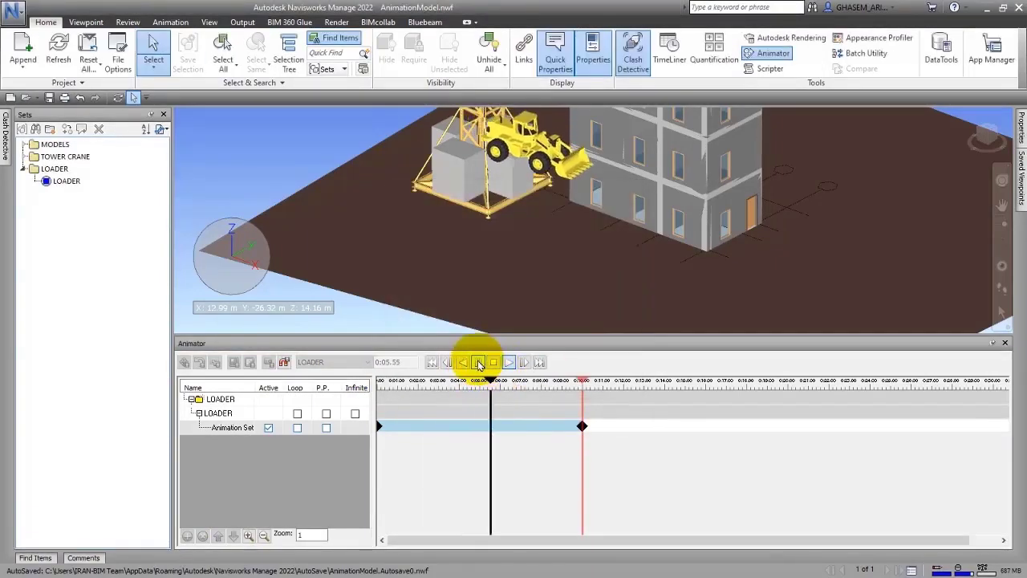
click(479, 364)
Set the Z translation of the loader's starting keyframe to 0 and play the scene
double_click(379, 429)
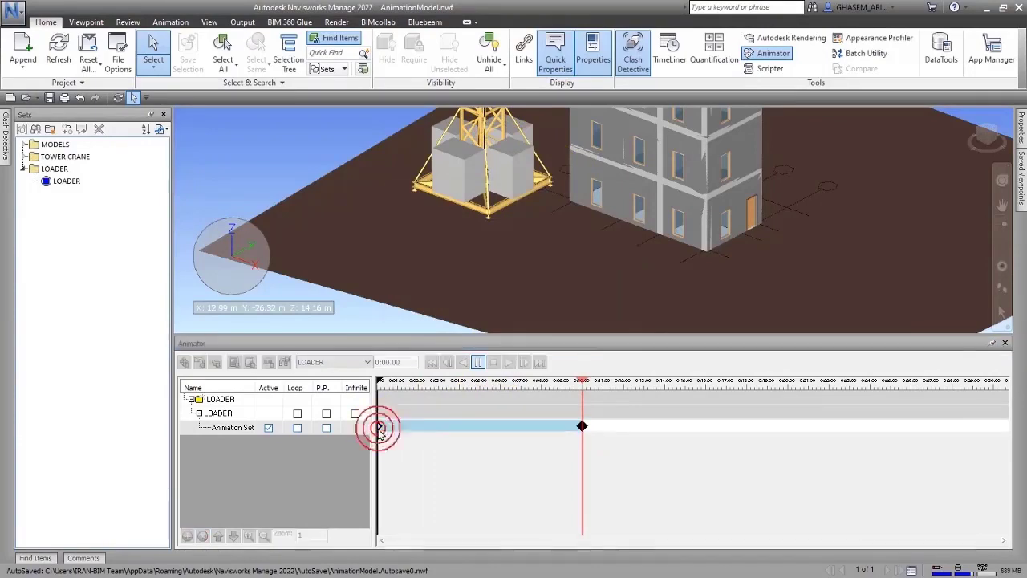
click(612, 225)
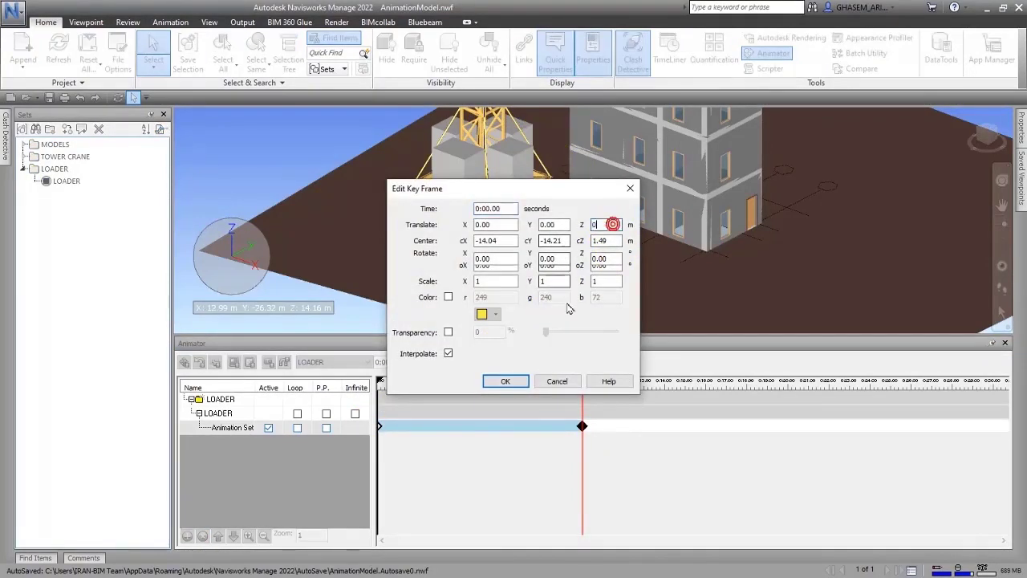
text(0)
click(506, 381)
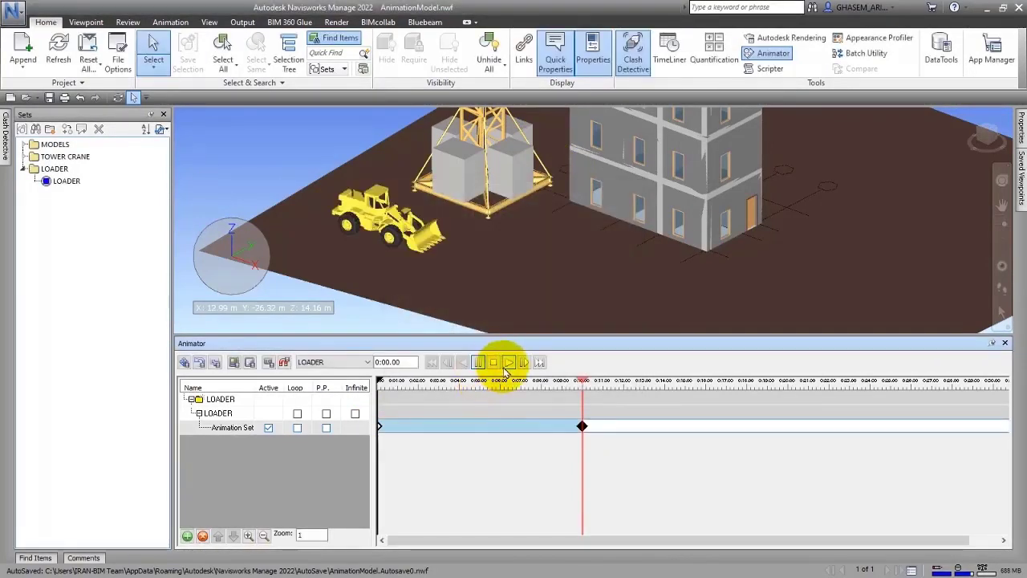
click(508, 363)
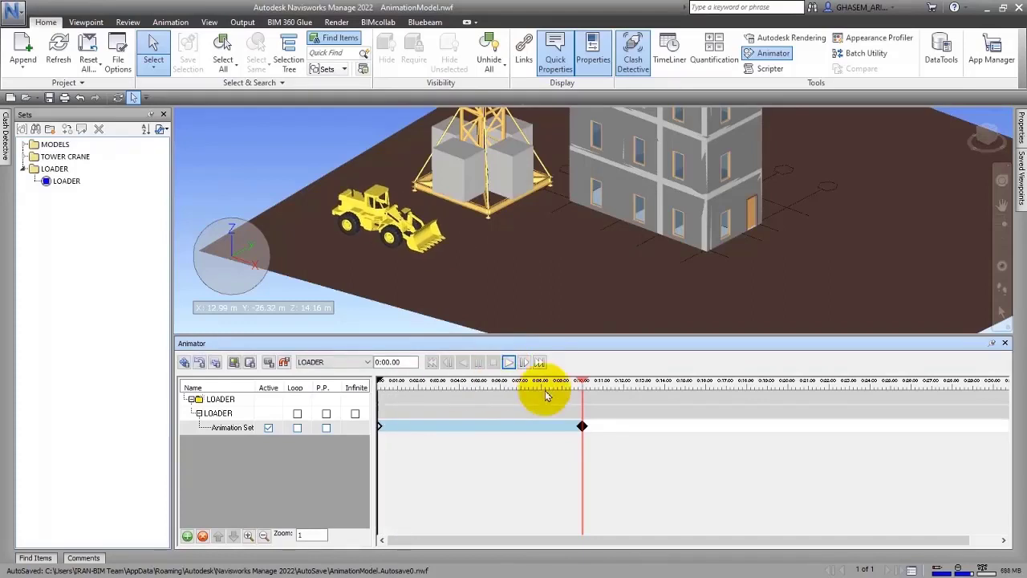
Try rotating the loader about 15° around Z at the 0:10.00 keyframe
click(582, 427)
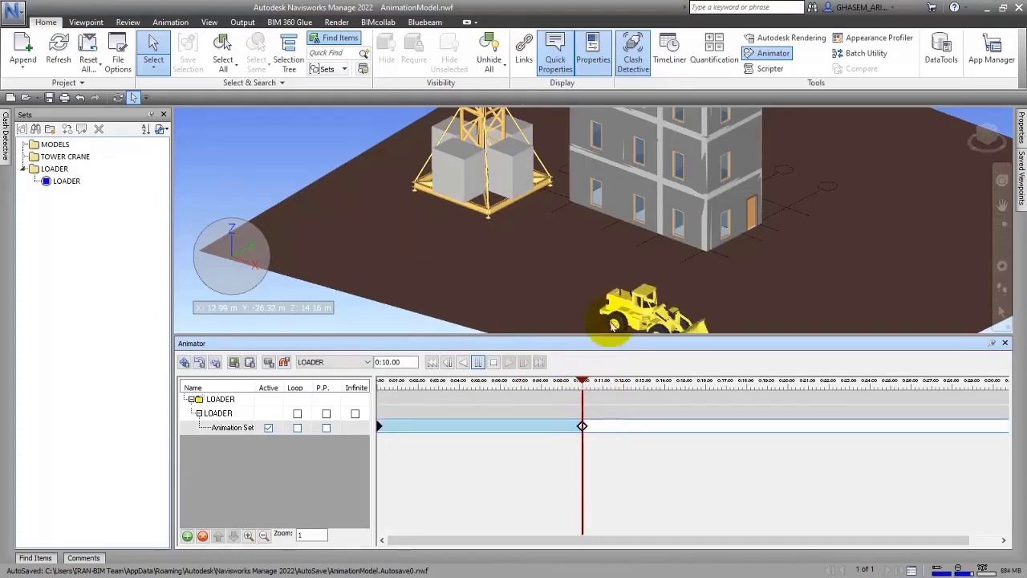
middle_drag(608, 296, 554, 281)
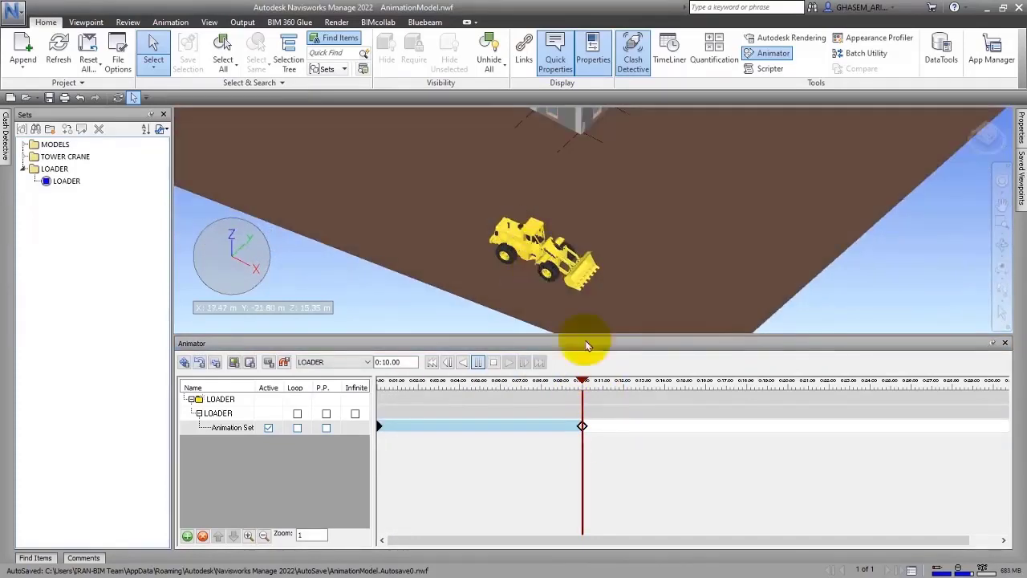
click(583, 425)
click(68, 181)
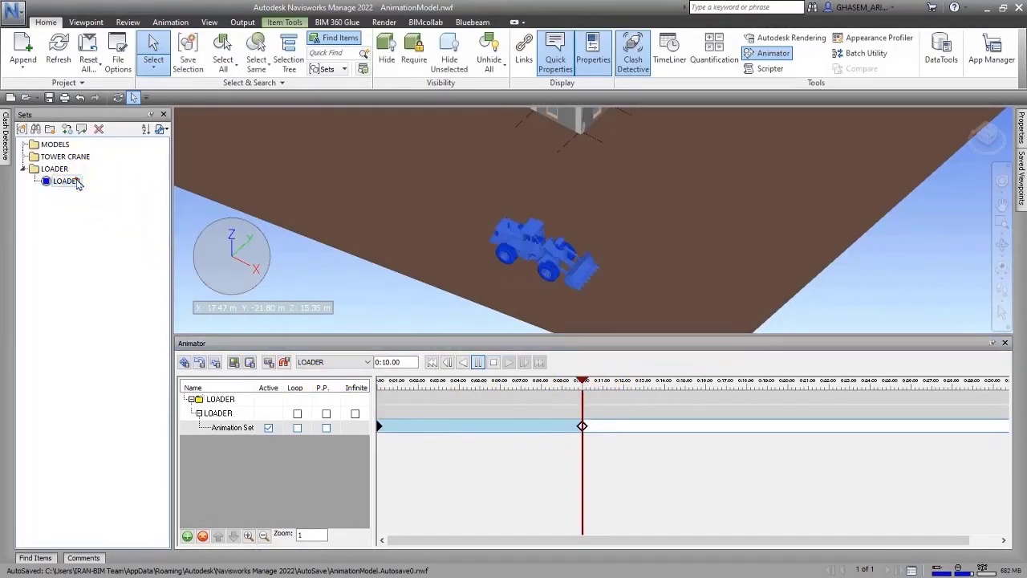
click(200, 362)
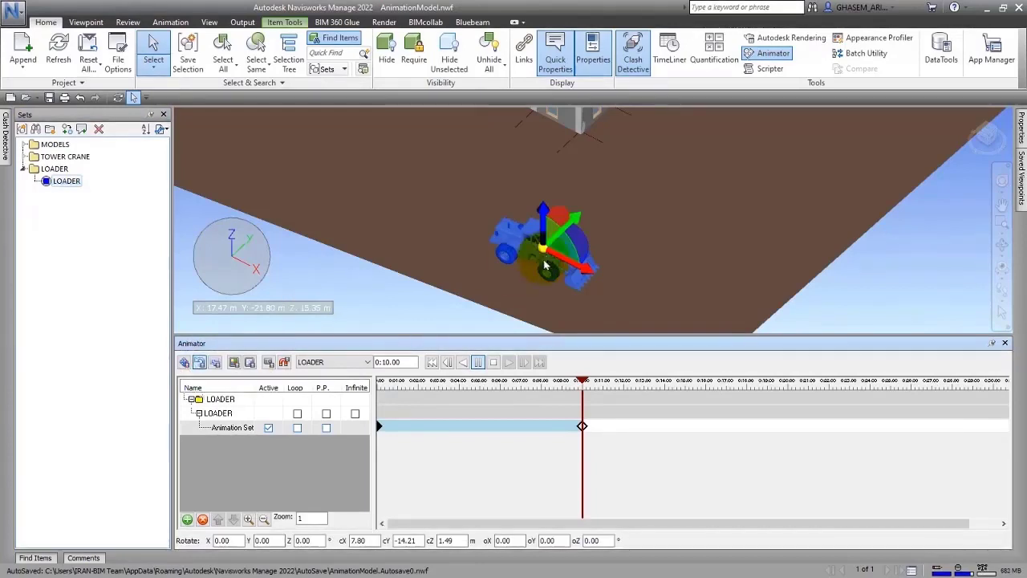
shift+middle_drag(585, 243, 570, 244)
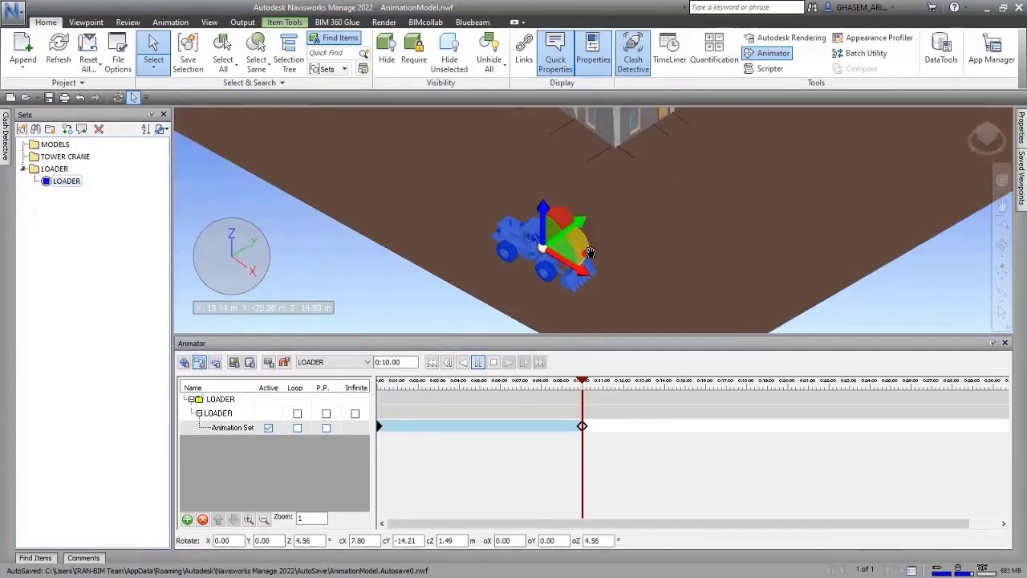
drag(596, 250, 599, 282)
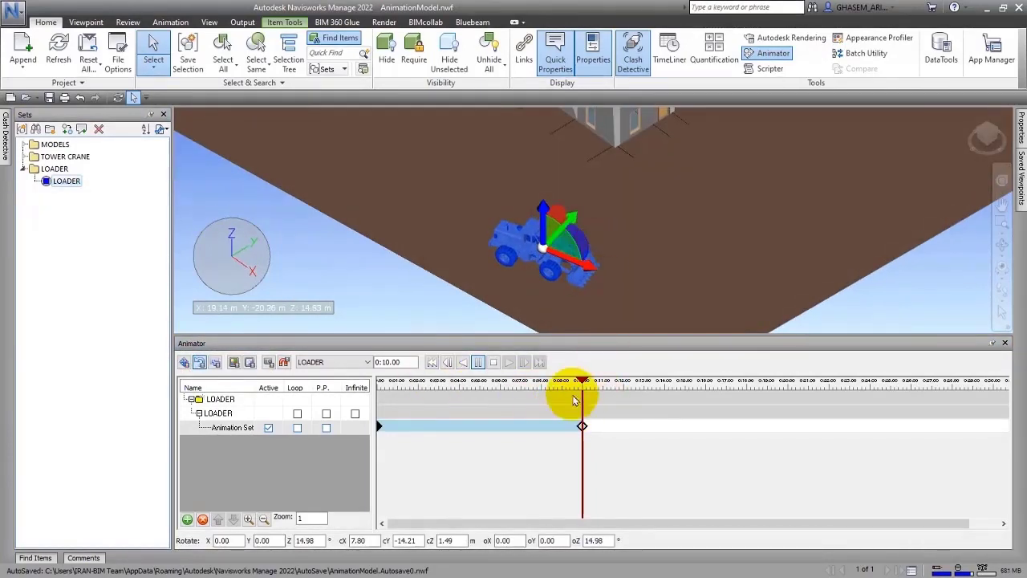
Capture a loader keyframe at about 0:11.03 and try moving and rotating the loader from there
drag(585, 384, 597, 383)
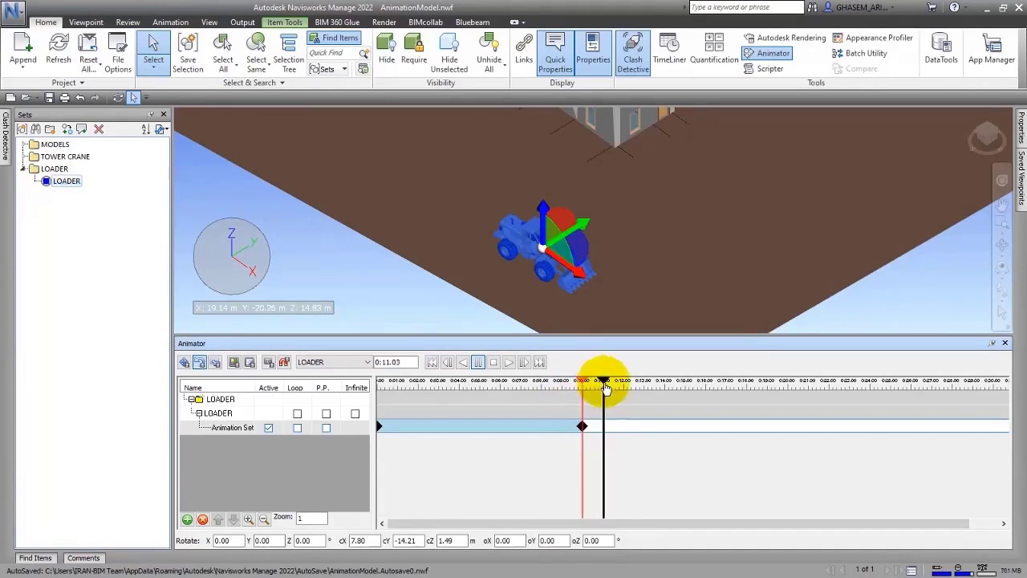
click(271, 363)
shift+middle_drag(596, 269, 591, 283)
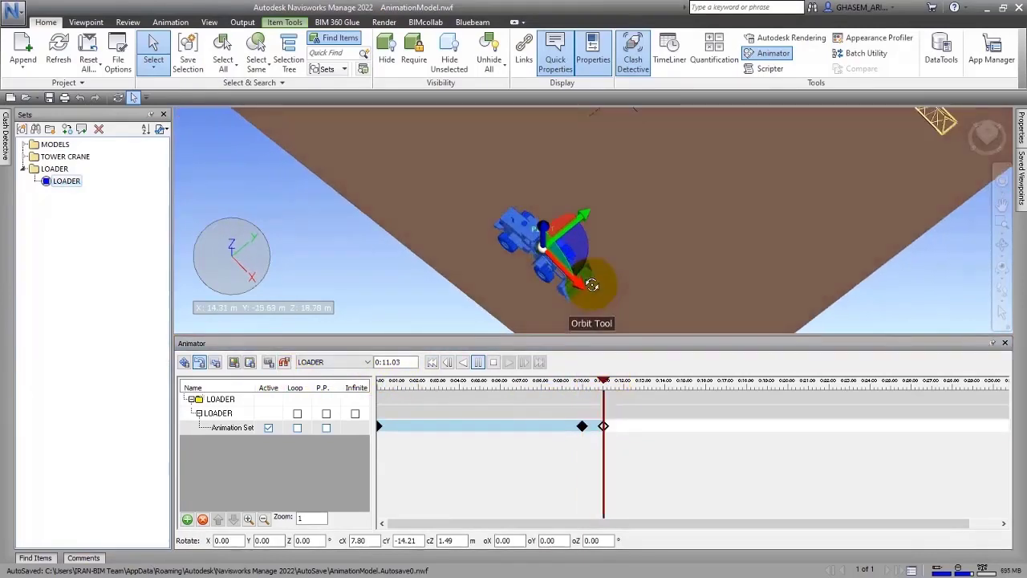
click(185, 363)
drag(584, 248, 641, 266)
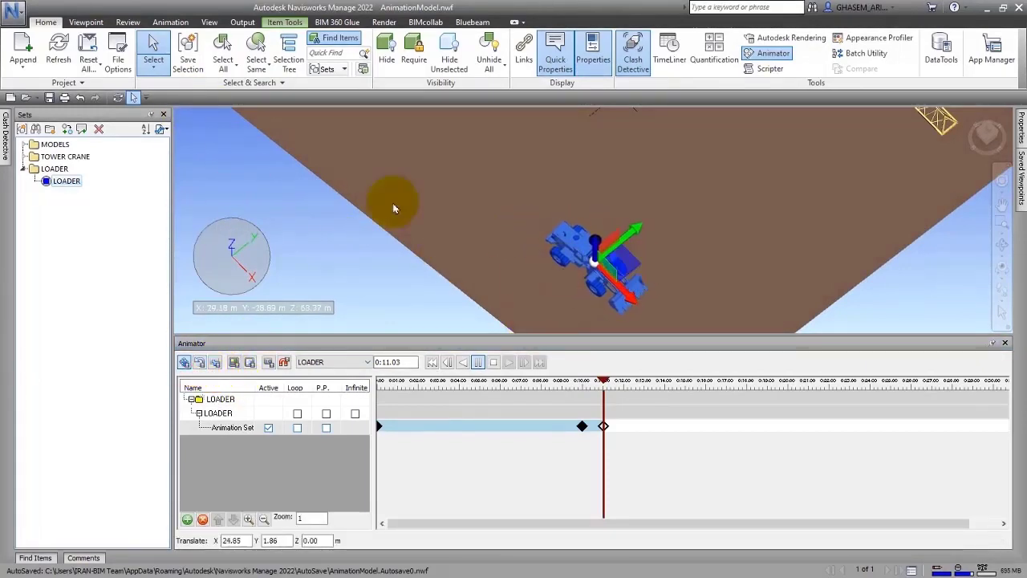
click(201, 363)
drag(581, 252, 618, 221)
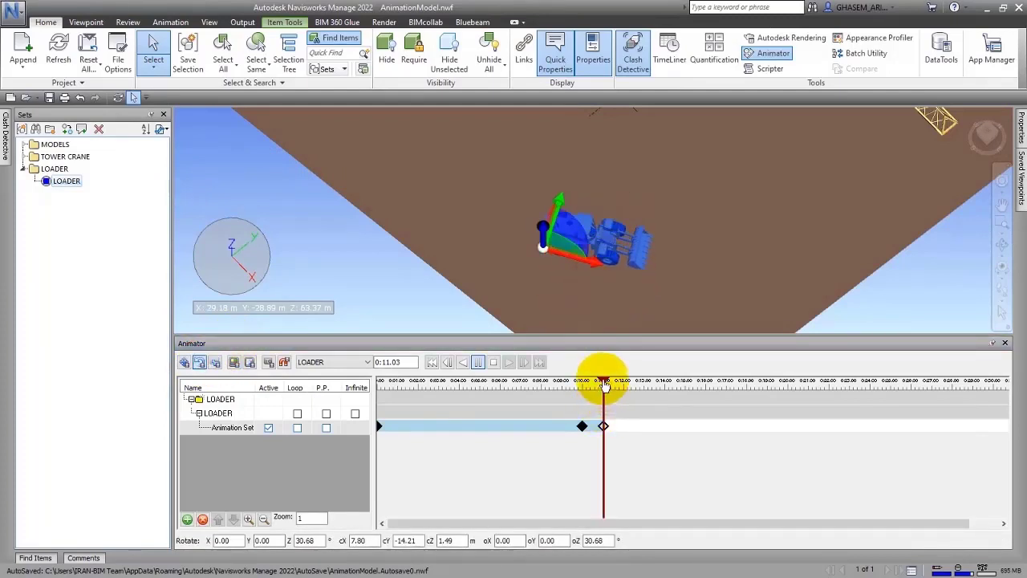
Add a final keyframe at about 0:17.72 with the loader turned and shifted to a translation of about X 18.65, Y 13.74 m
drag(604, 386, 740, 384)
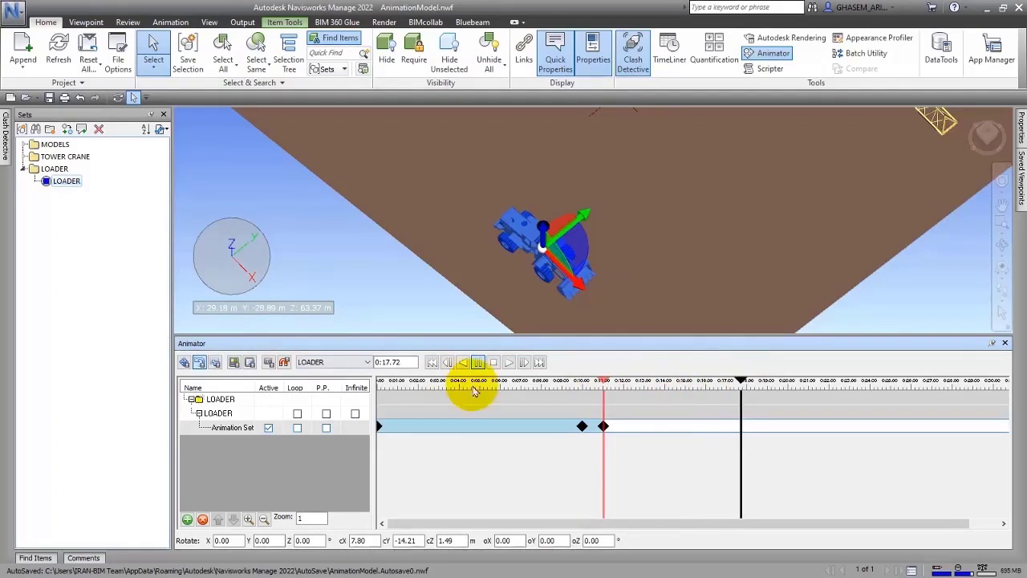
click(271, 363)
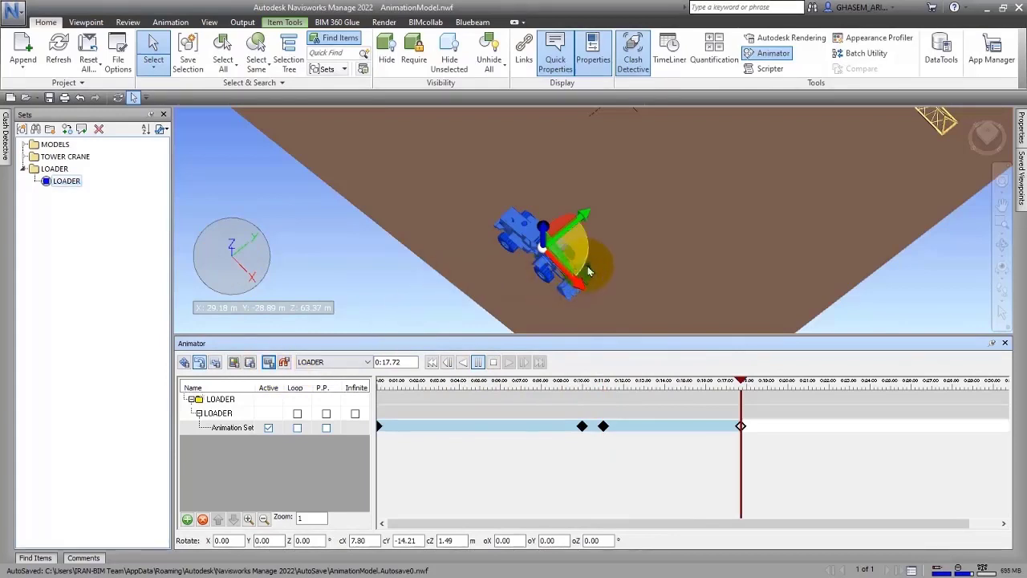
drag(587, 261, 739, 233)
click(186, 363)
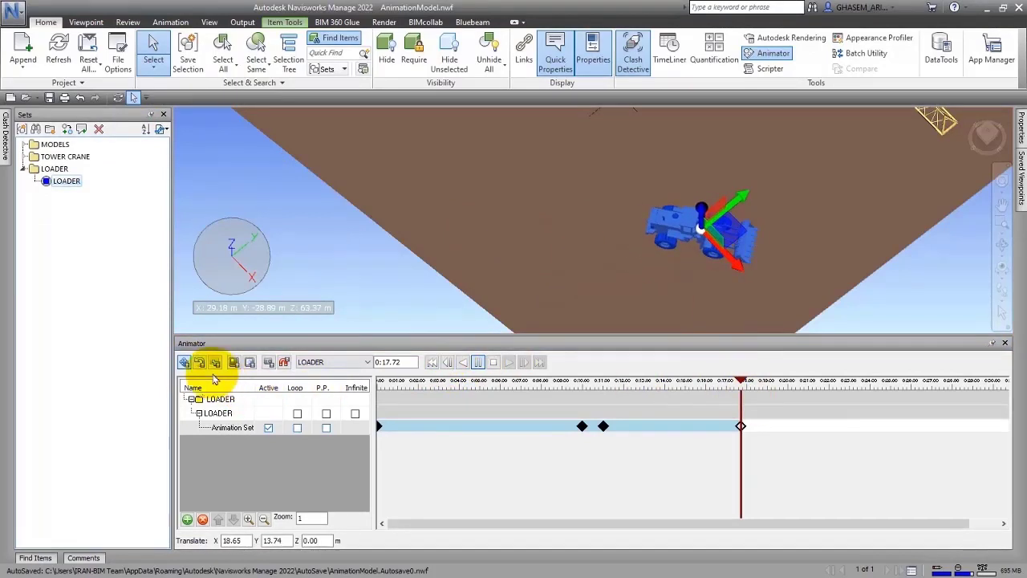
click(184, 363)
click(339, 329)
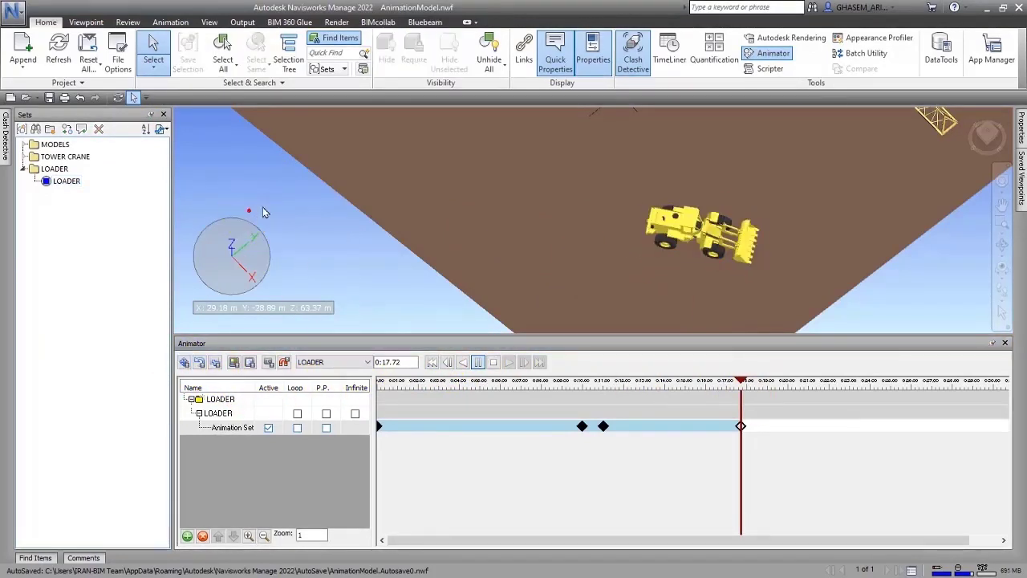
Play the scene from the start to check how the loader drives and turns
click(433, 363)
click(509, 363)
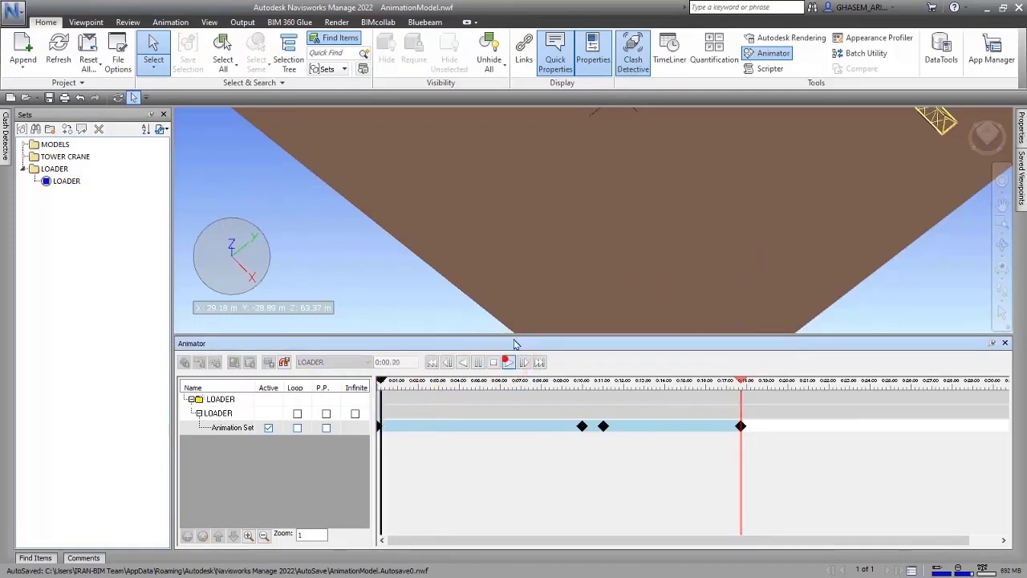
shift+middle_drag(498, 257, 490, 309)
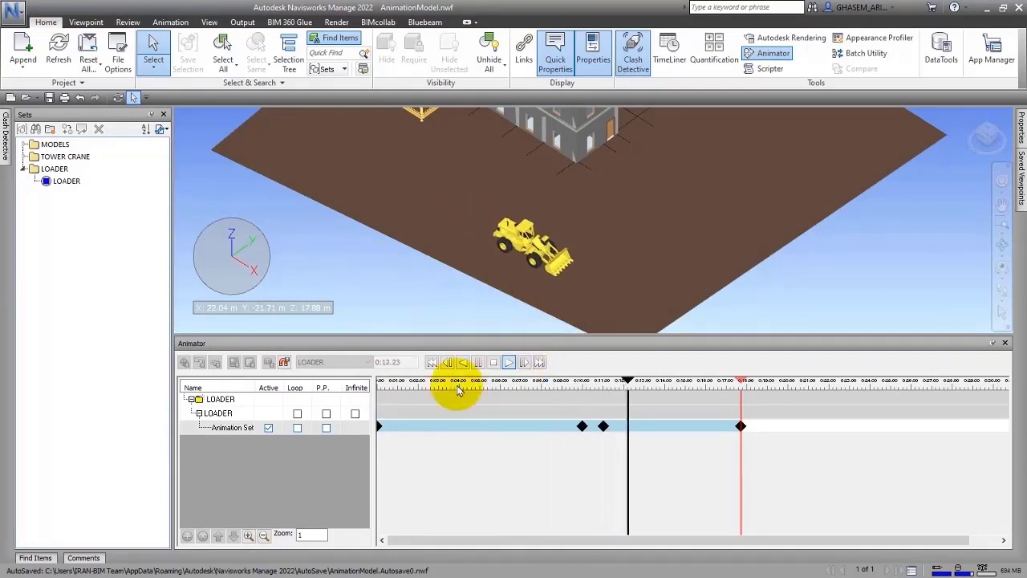
click(495, 363)
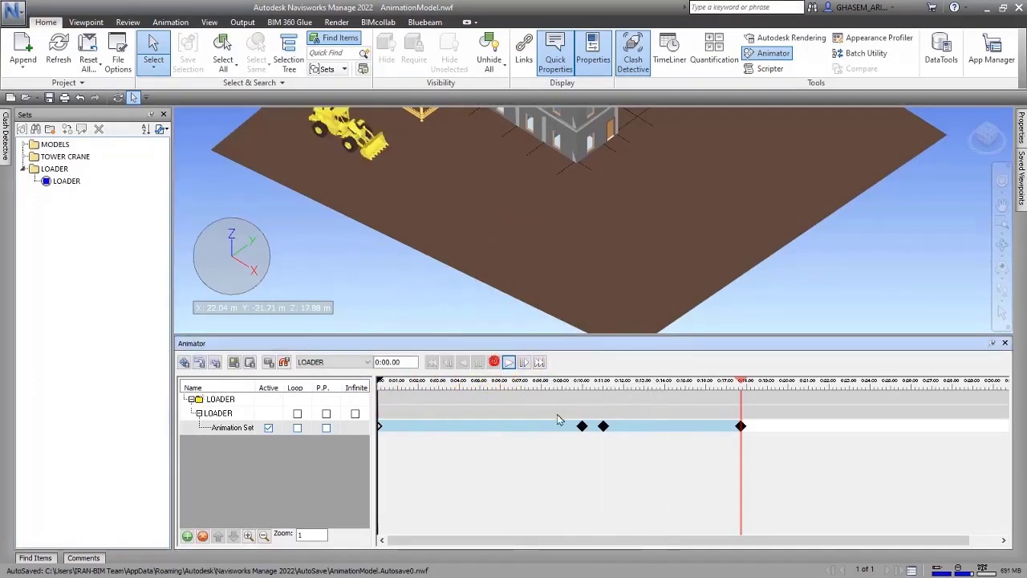
Rotate the loader about 22.23° around Z at its 0:10.00 keyframe
click(603, 427)
click(584, 426)
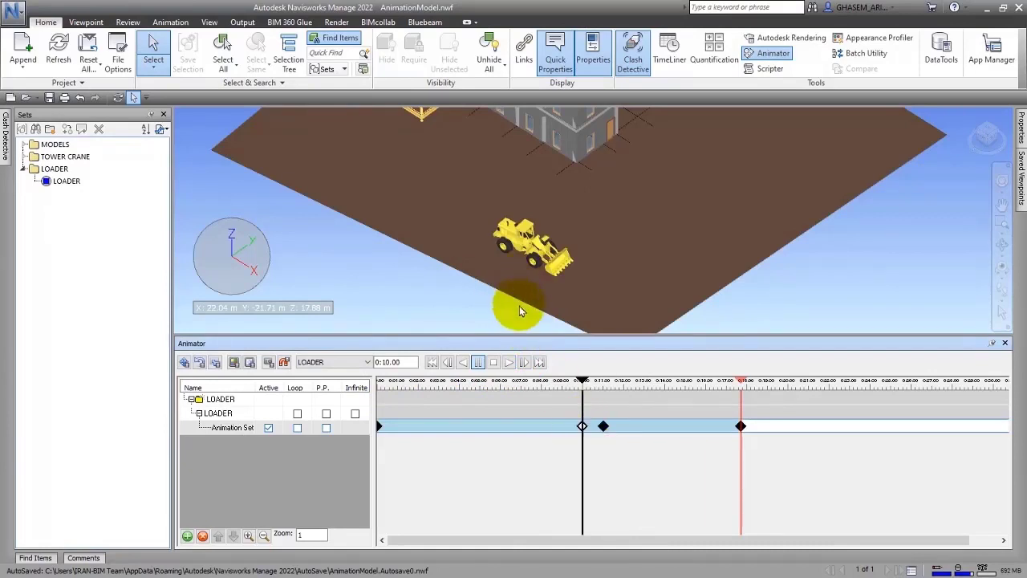
click(68, 181)
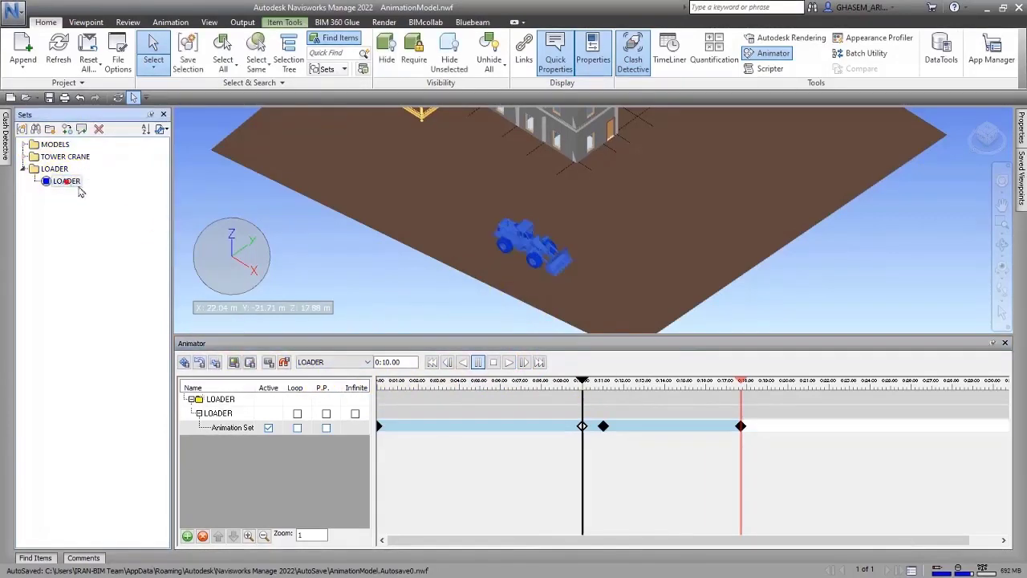
click(203, 362)
drag(577, 249, 581, 245)
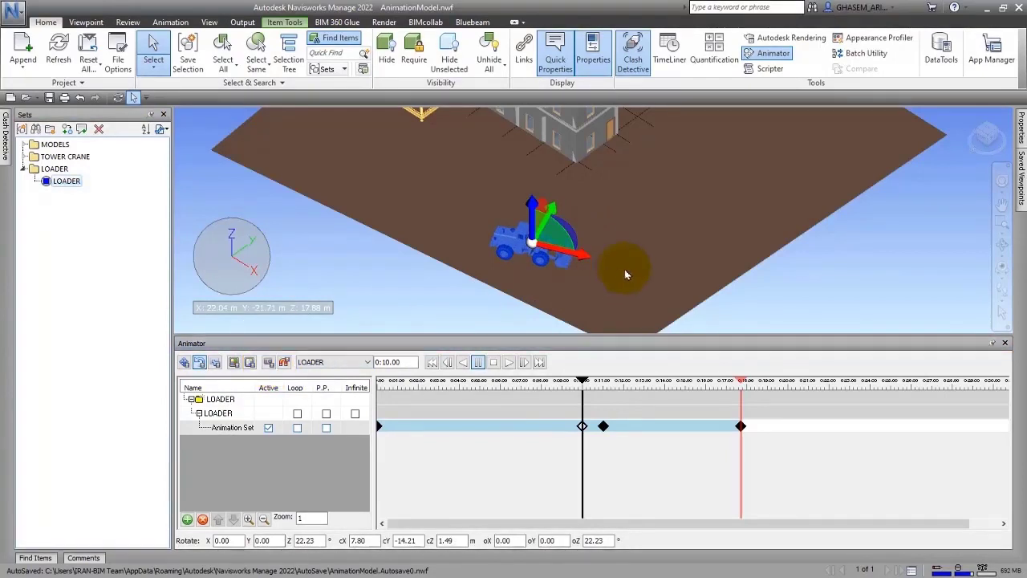
shift+middle_drag(624, 269, 595, 279)
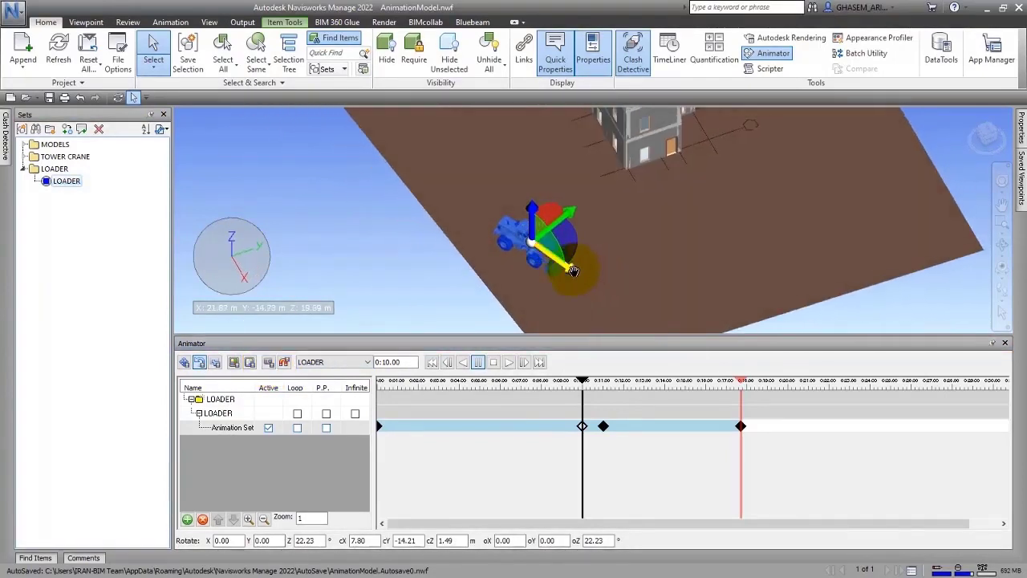
Check the loader's orientation between the 0:10.00 and 0:11.03 keyframes and delete the one at about 0:11.03
drag(581, 379, 604, 386)
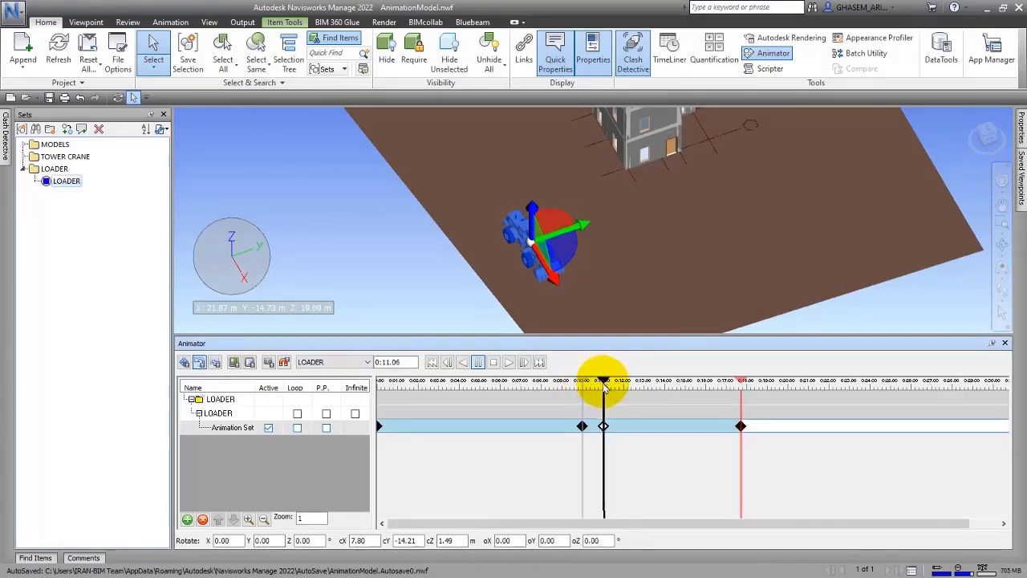
drag(604, 387, 582, 378)
right_click(604, 426)
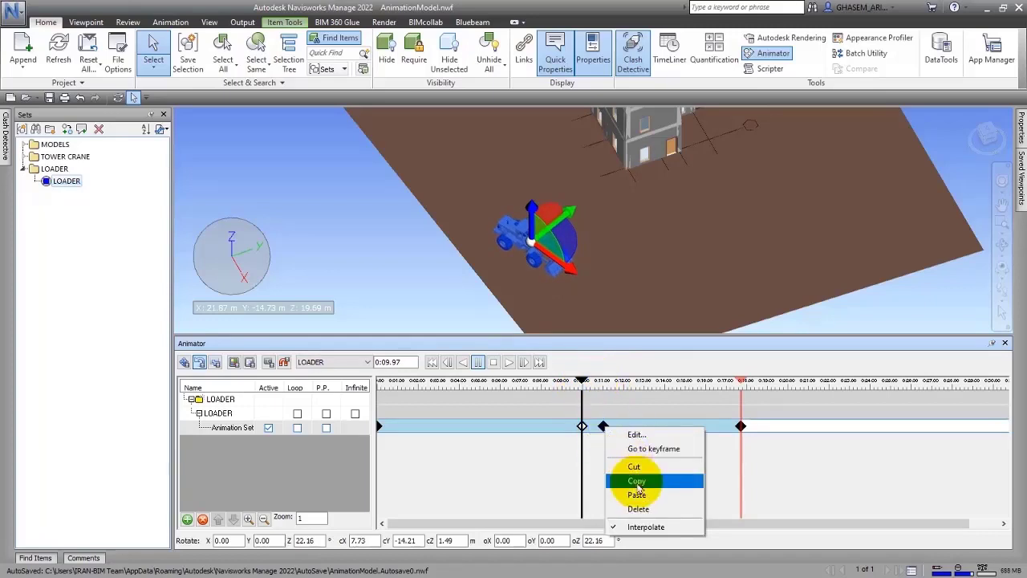
click(641, 509)
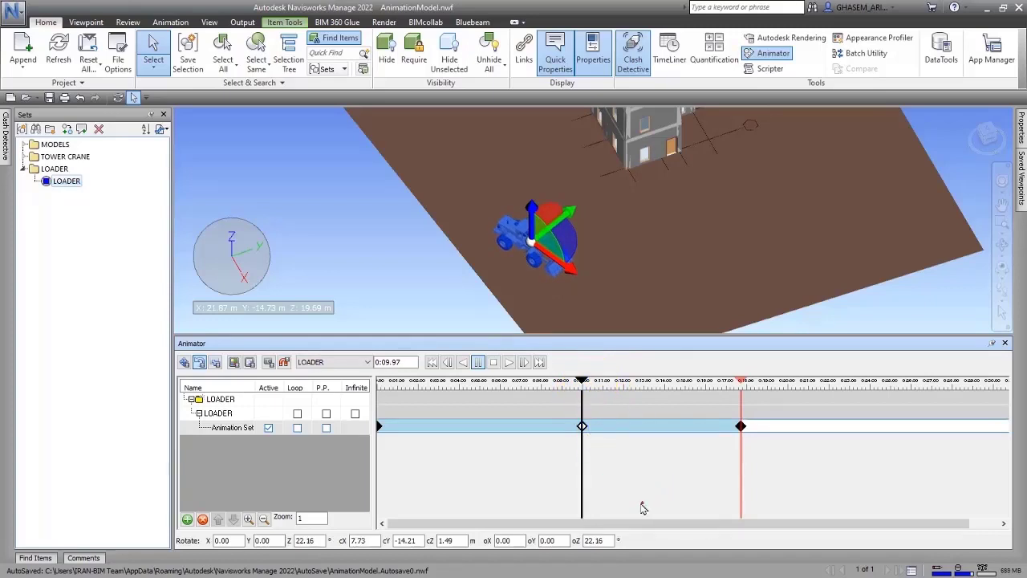
Copy the loader's 0:10.00 keyframe and paste it at about 0:11.06
right_click(582, 427)
click(617, 483)
drag(583, 378, 604, 383)
right_click(603, 426)
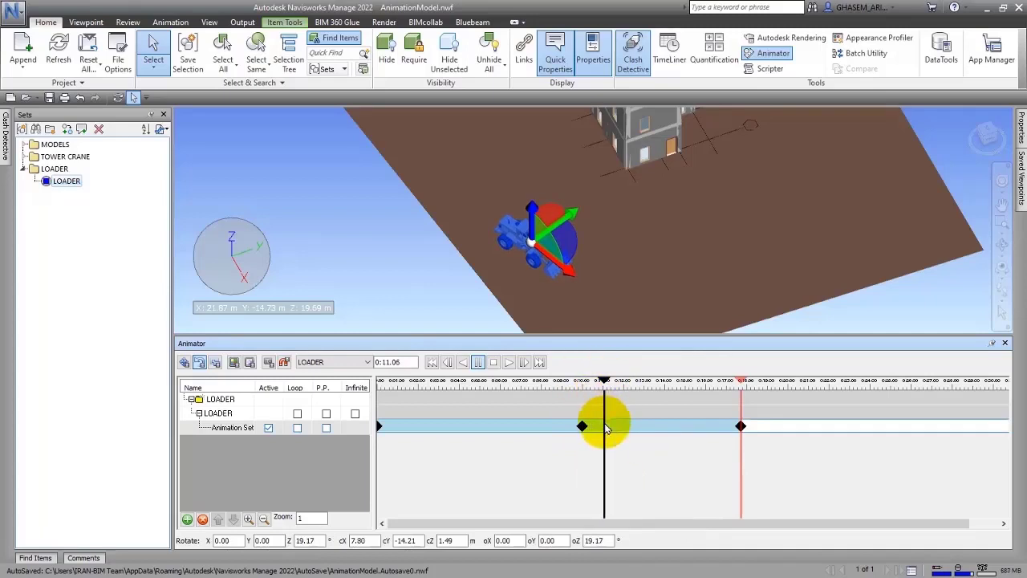
click(631, 431)
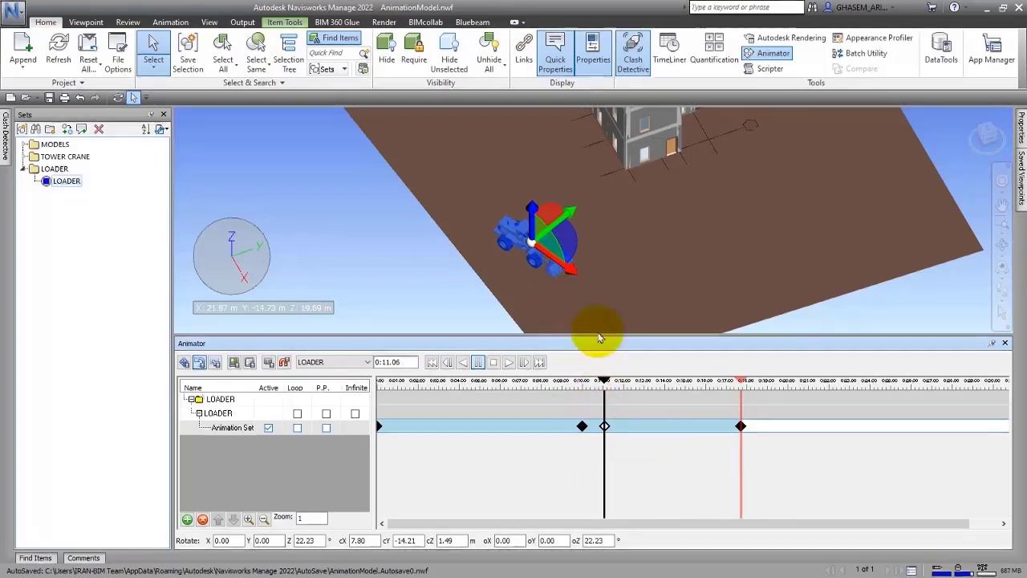
Undo the last loader edits and paste the copied keyframe again at 0:11.06
drag(572, 273, 585, 283)
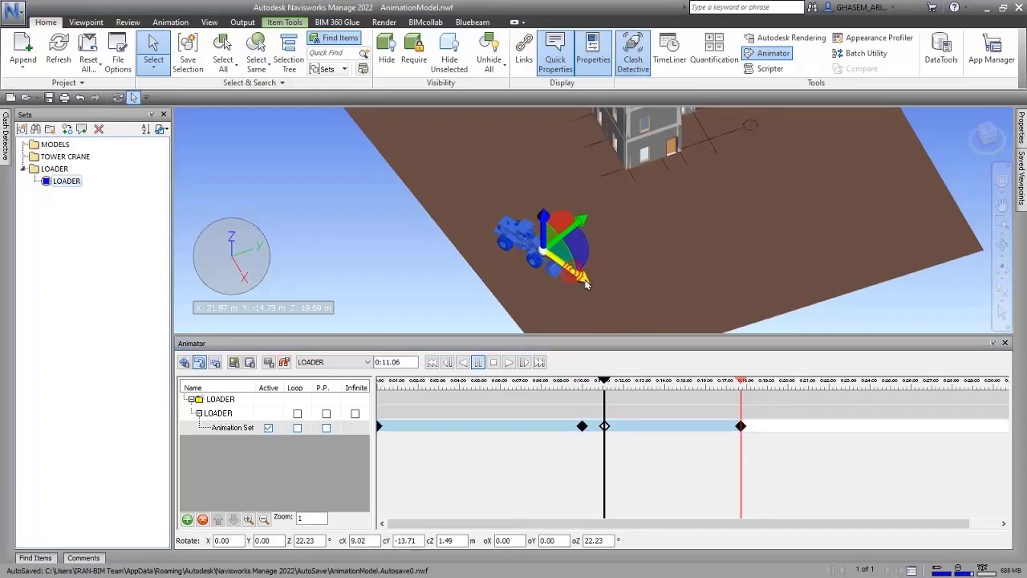
key(ctrl+z)
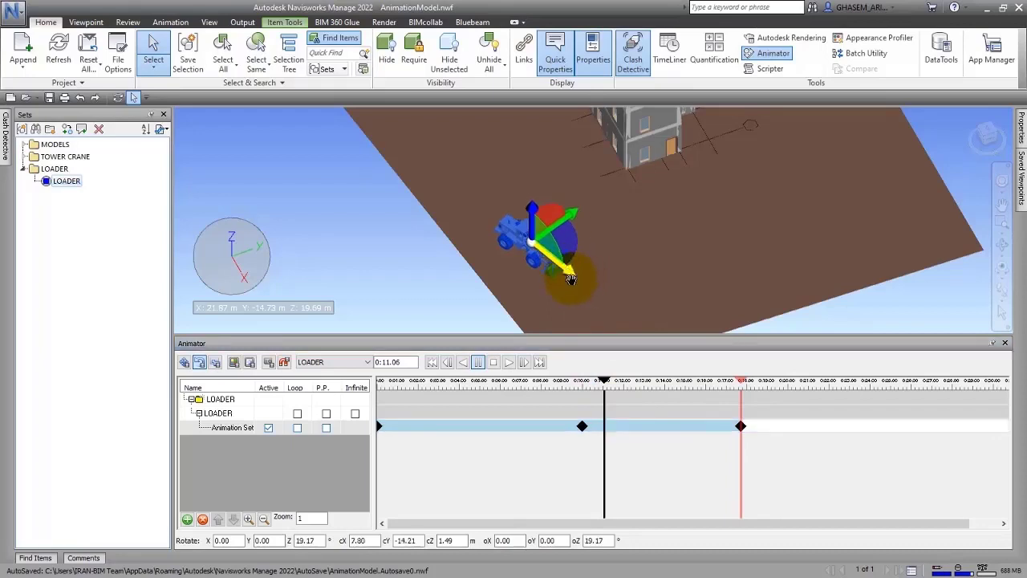
right_click(604, 425)
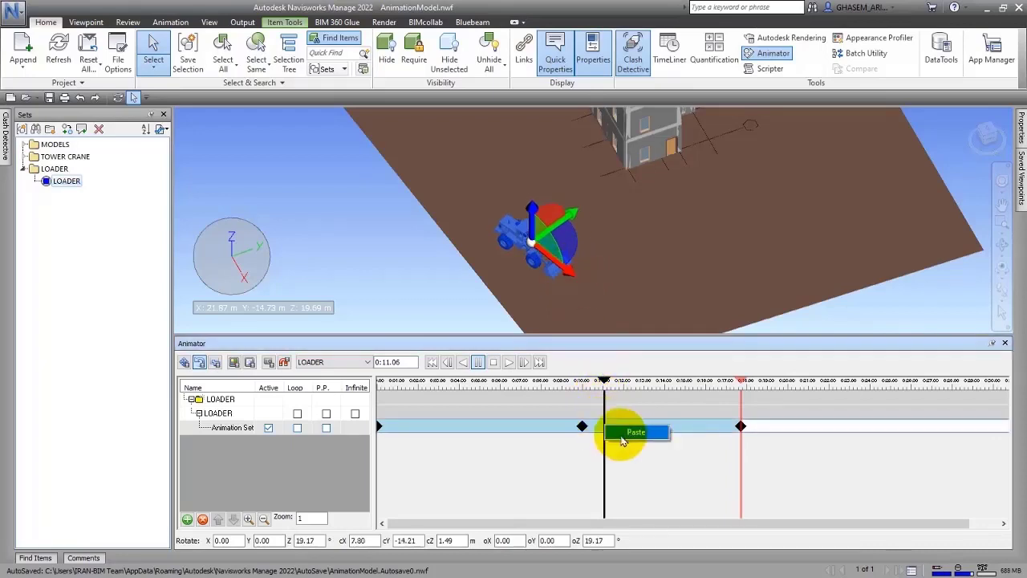
click(622, 433)
mouse_move(608, 382)
mouse_down()
mouse_move(585, 379)
mouse_move(606, 384)
mouse_up()
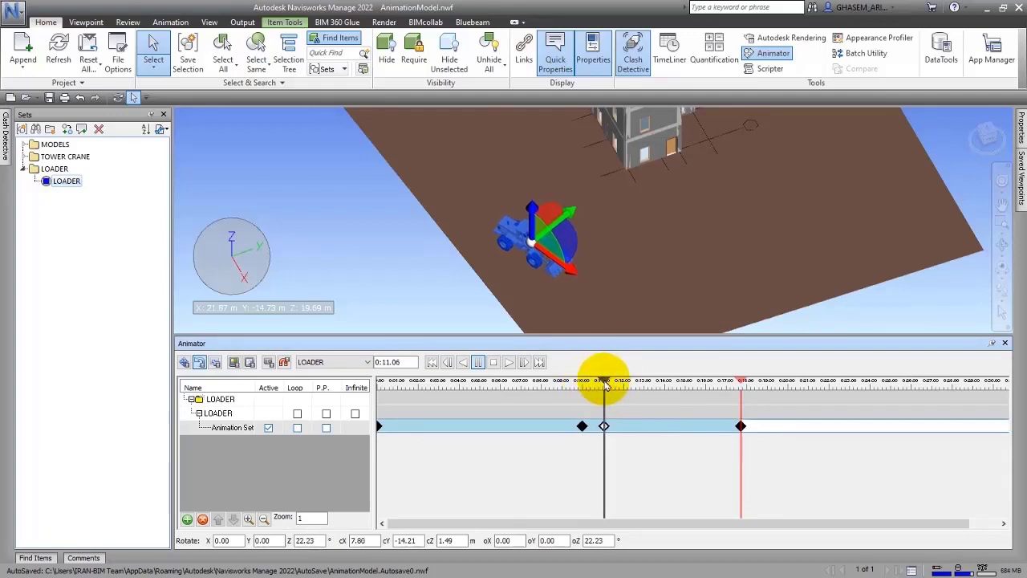
Try to move the loader forward and rotate it to about 45.20° around Z at the 0:11.06 keyframe
click(185, 362)
drag(572, 254, 603, 275)
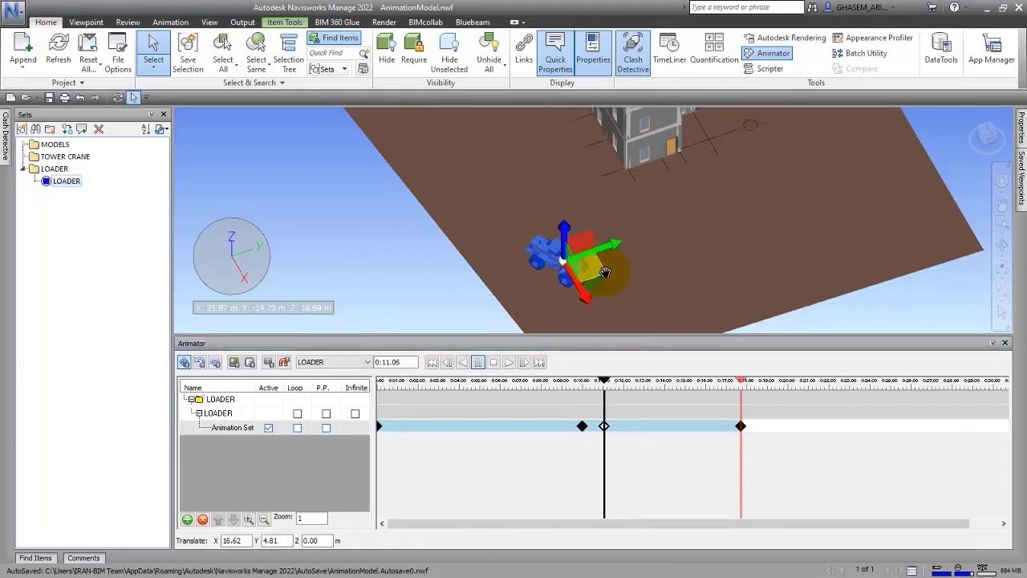
click(200, 362)
drag(572, 249, 585, 241)
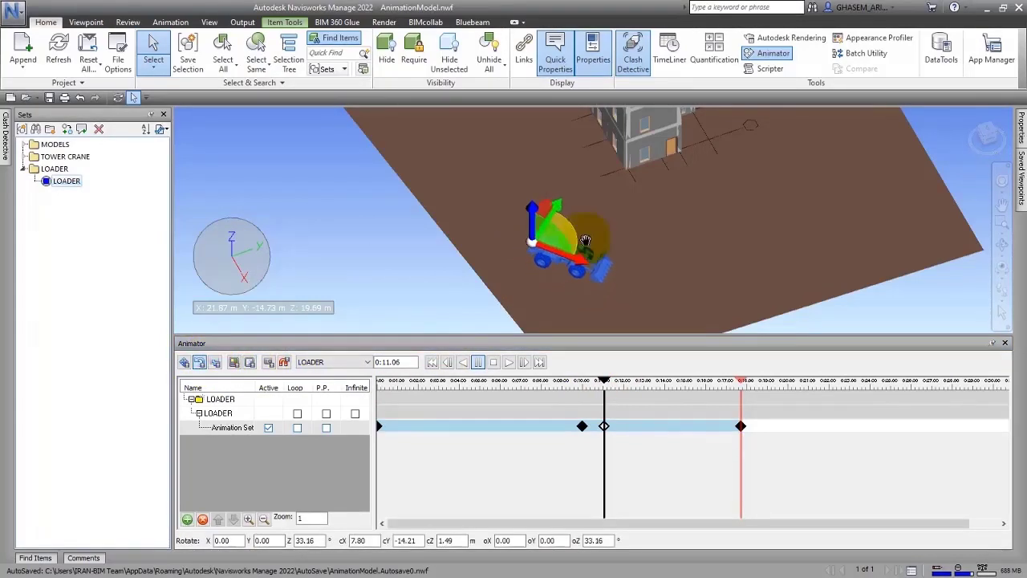
Delete the loader's last two keyframes, keeping the one at 0:10.00 as the end of the animation
right_click(740, 427)
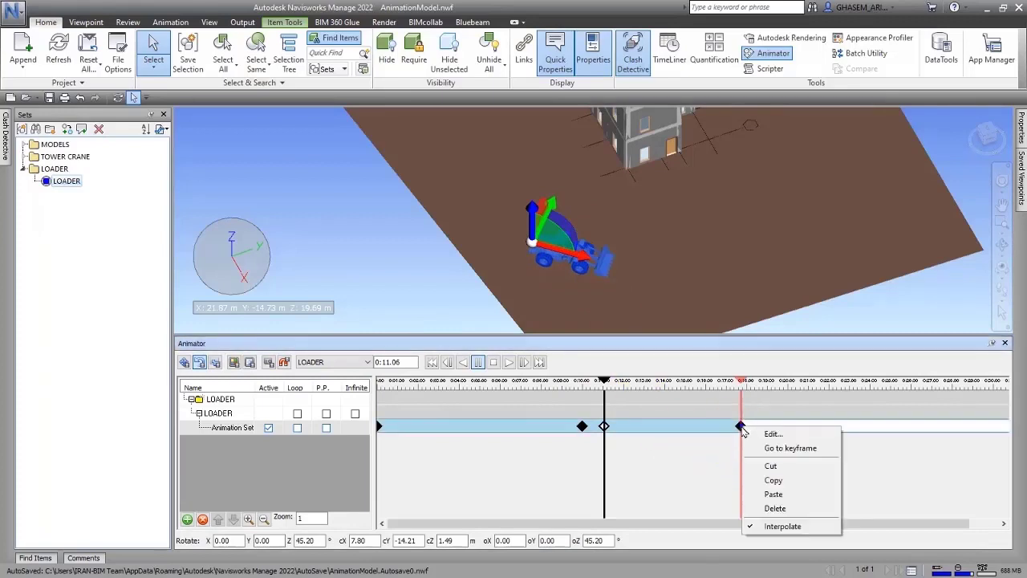
click(775, 508)
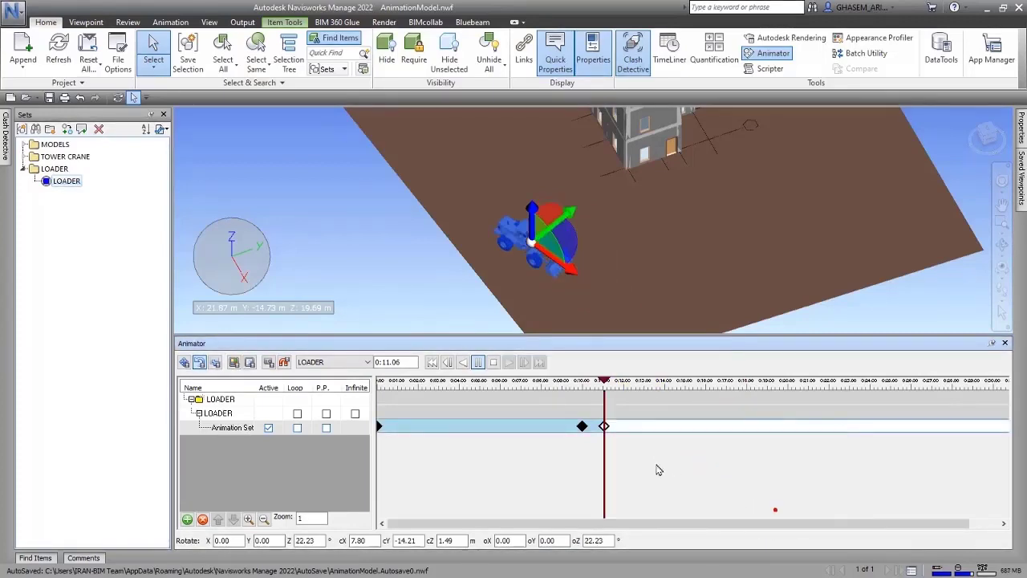
drag(605, 384, 584, 390)
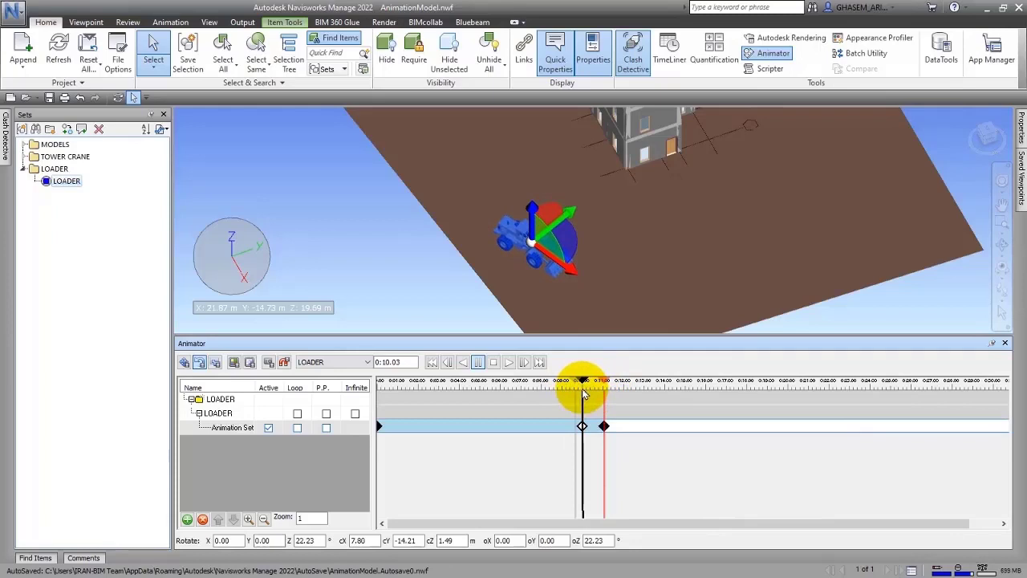
right_click(603, 425)
click(638, 505)
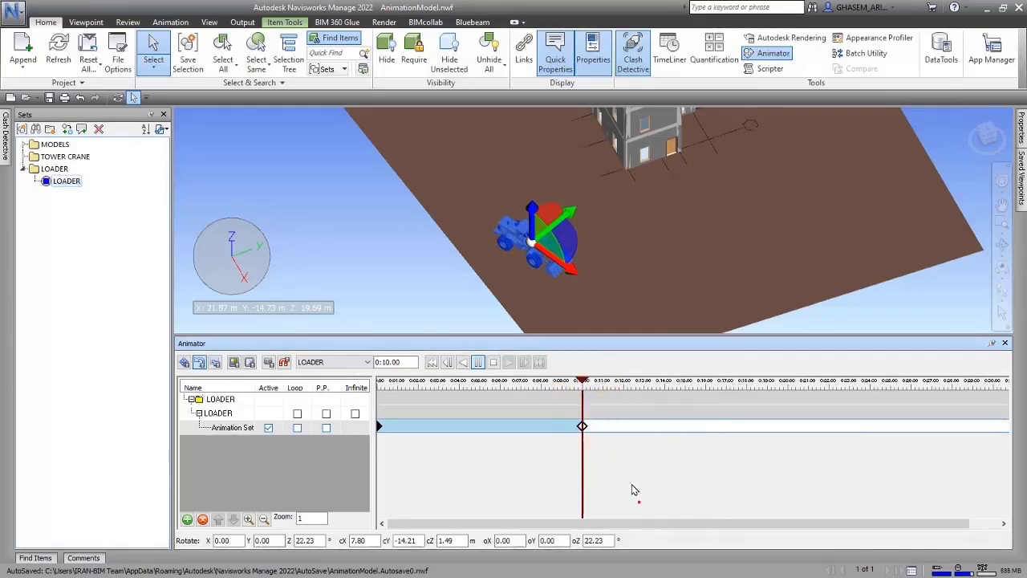
Copy the loader's 0:10.00 keyframe and paste it at 0:11.53
click(587, 392)
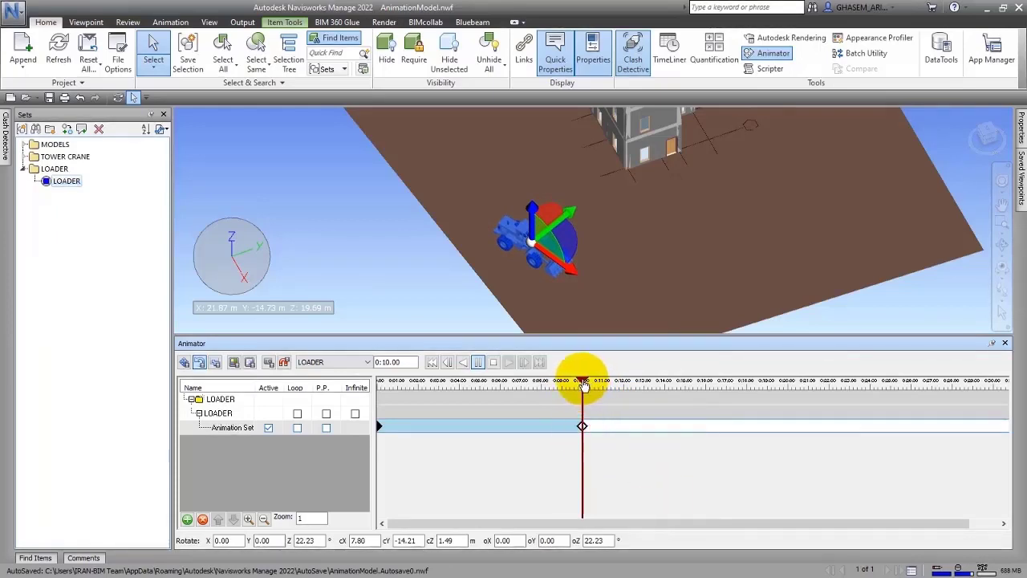
drag(590, 384, 615, 386)
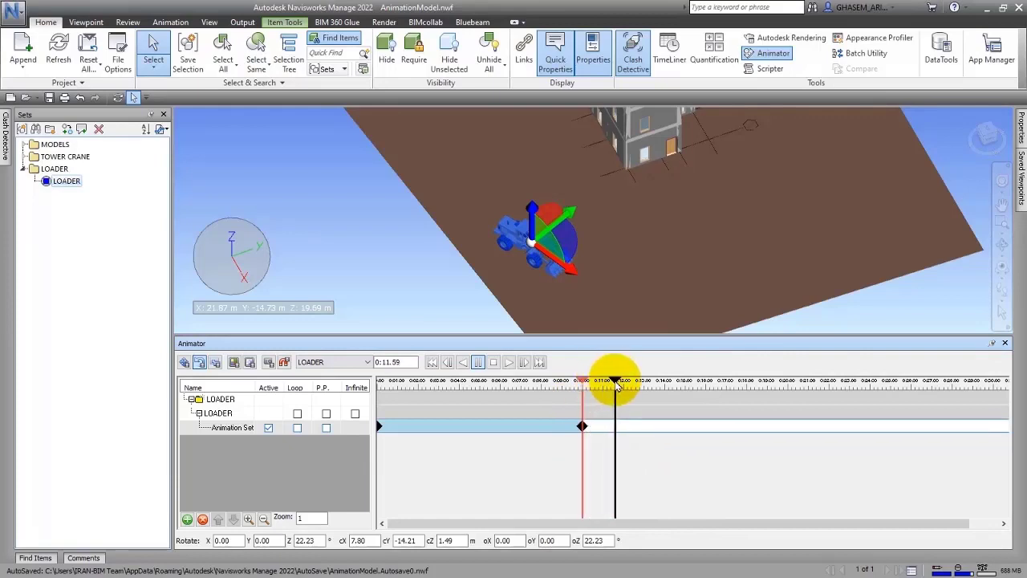
right_click(583, 426)
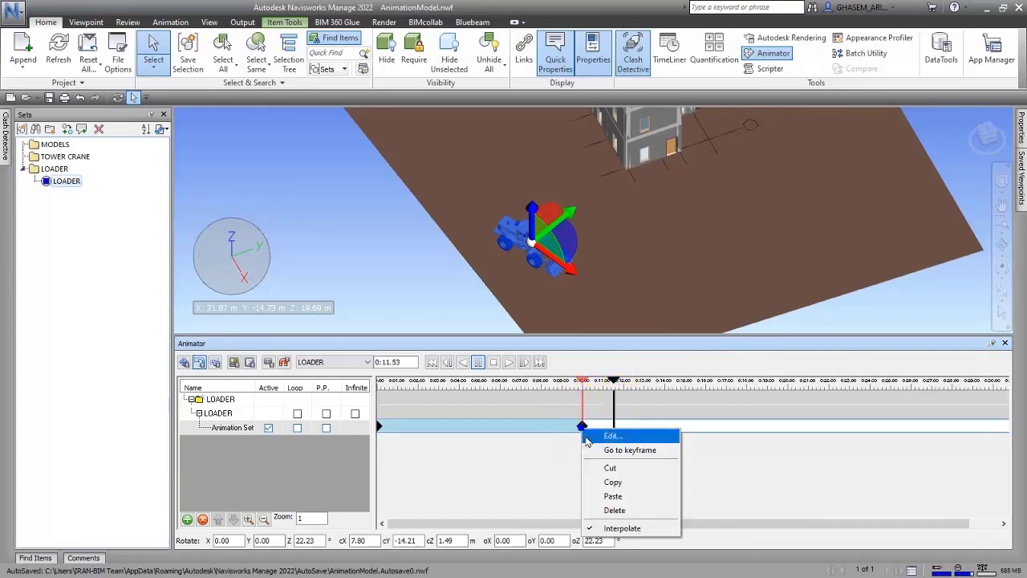
click(613, 482)
click(613, 432)
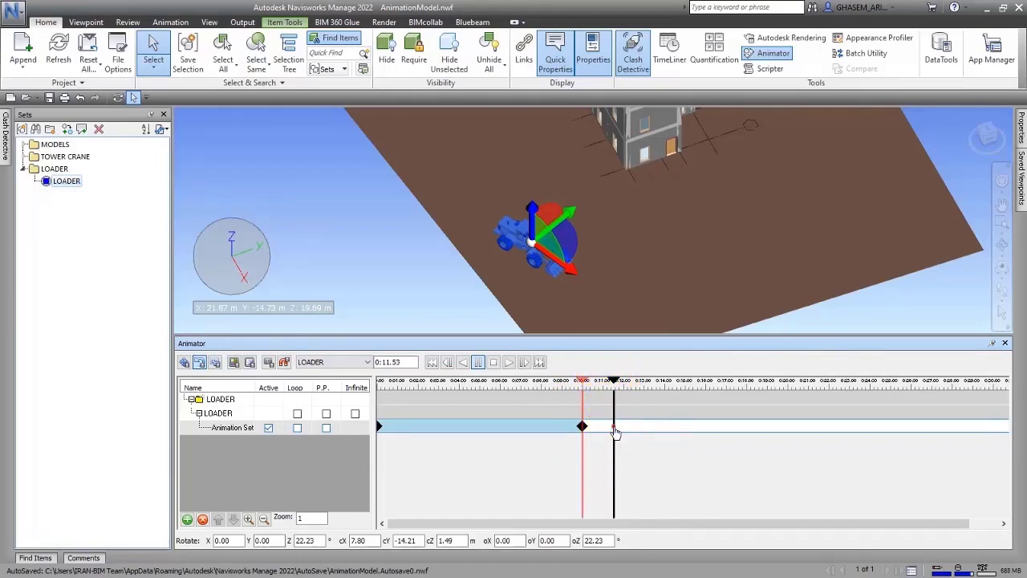
click(643, 436)
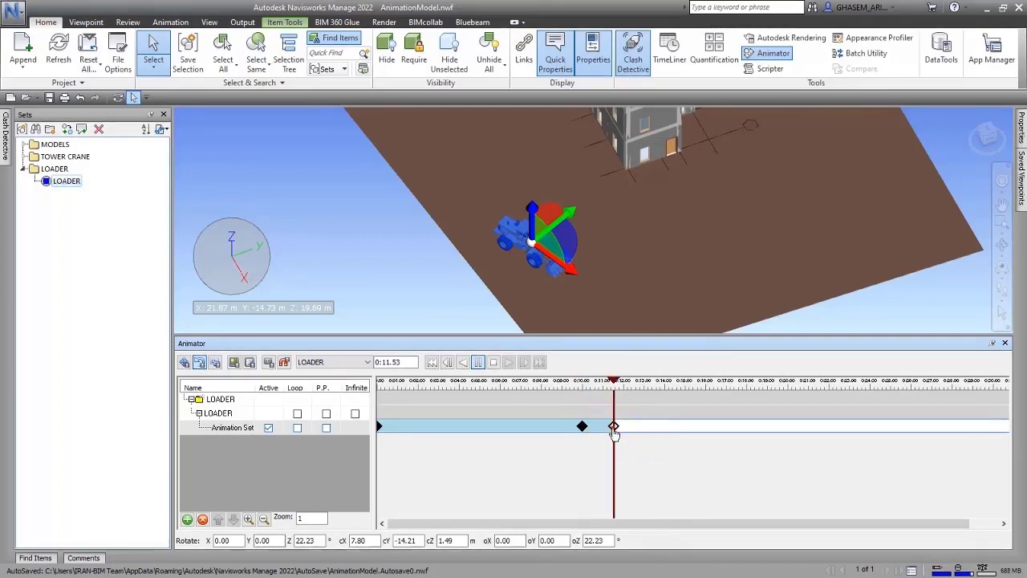
Capture the keyframe at 0:11.53, move the loader forward and rotate it to about 41.39° around Z
click(269, 364)
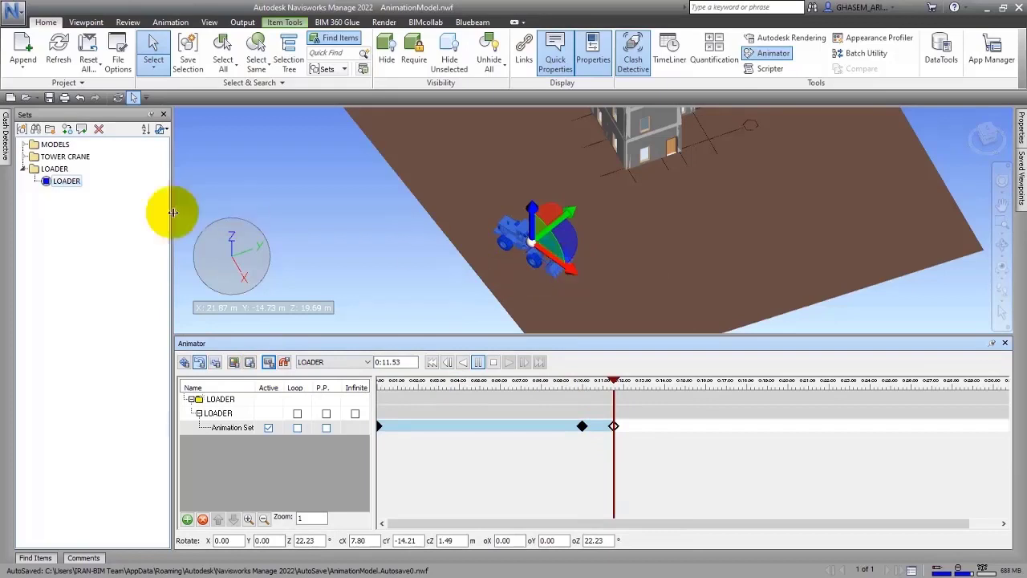
click(184, 362)
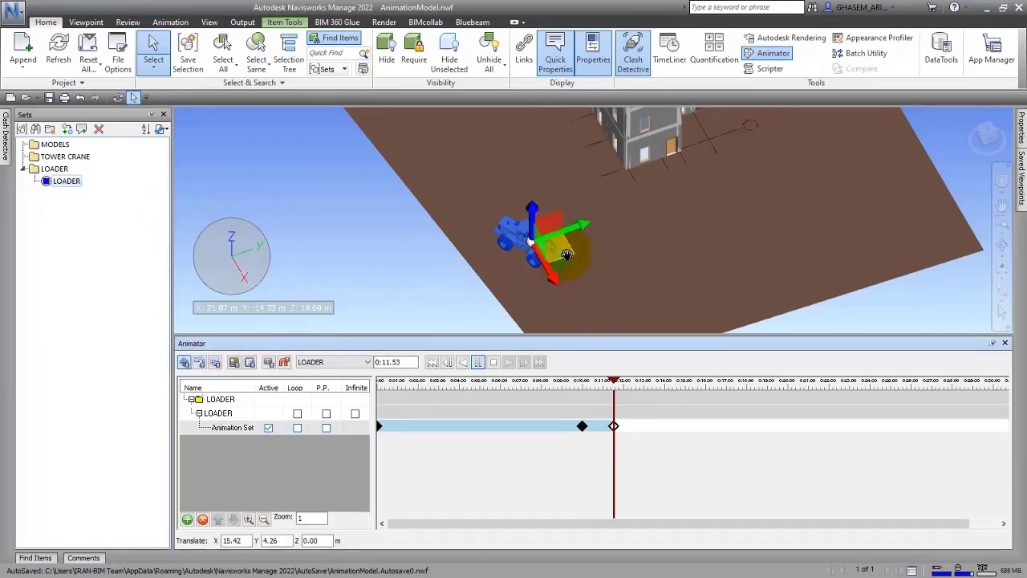
click(202, 361)
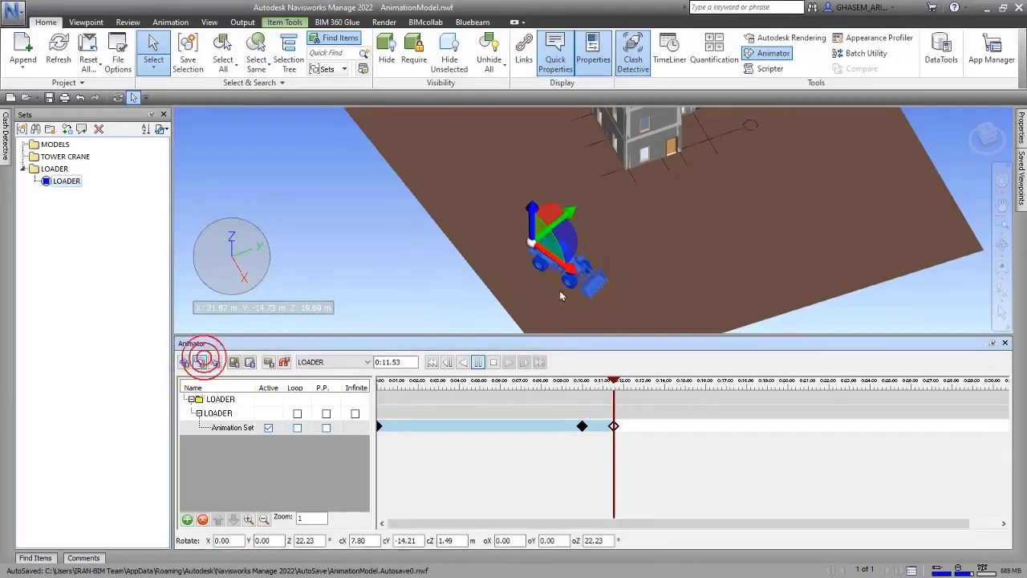
drag(572, 247, 585, 239)
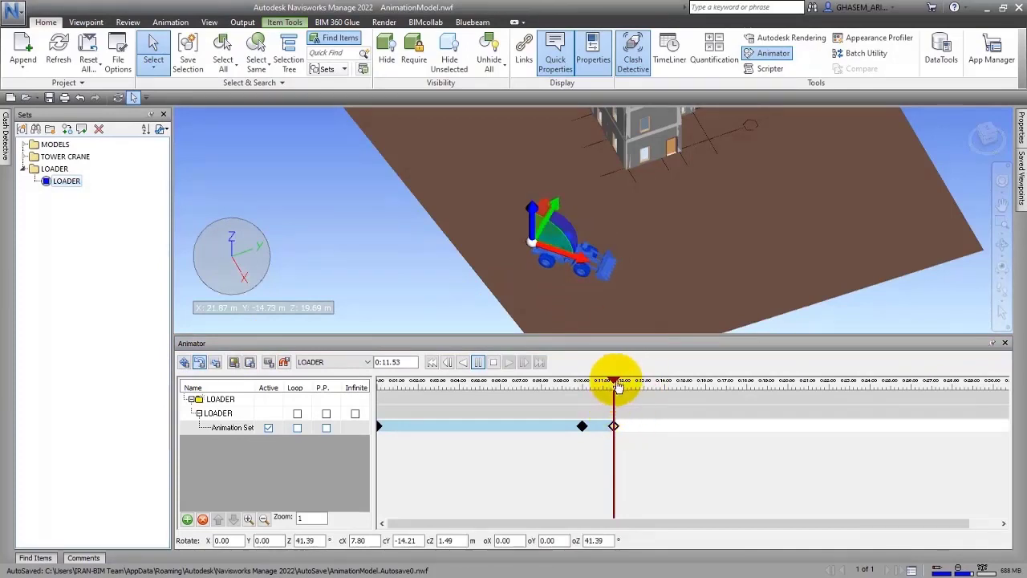
Capture a keyframe at 0:17.91, turn the loader slightly further and move it to about X 12.82, Y 23.59 m
mouse_move(618, 387)
mouse_down()
mouse_move(584, 383)
mouse_move(620, 391)
mouse_up()
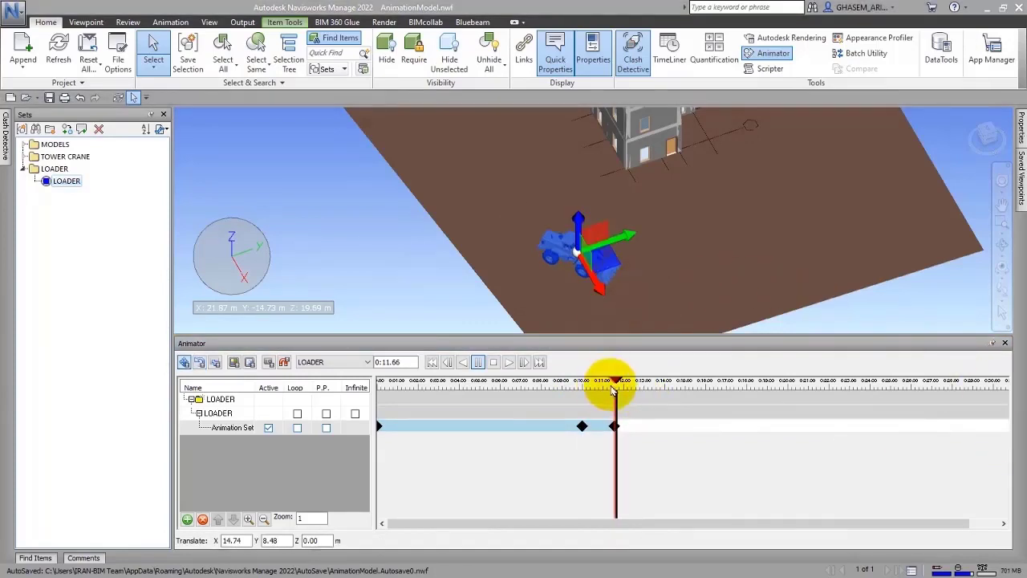
drag(613, 391, 748, 386)
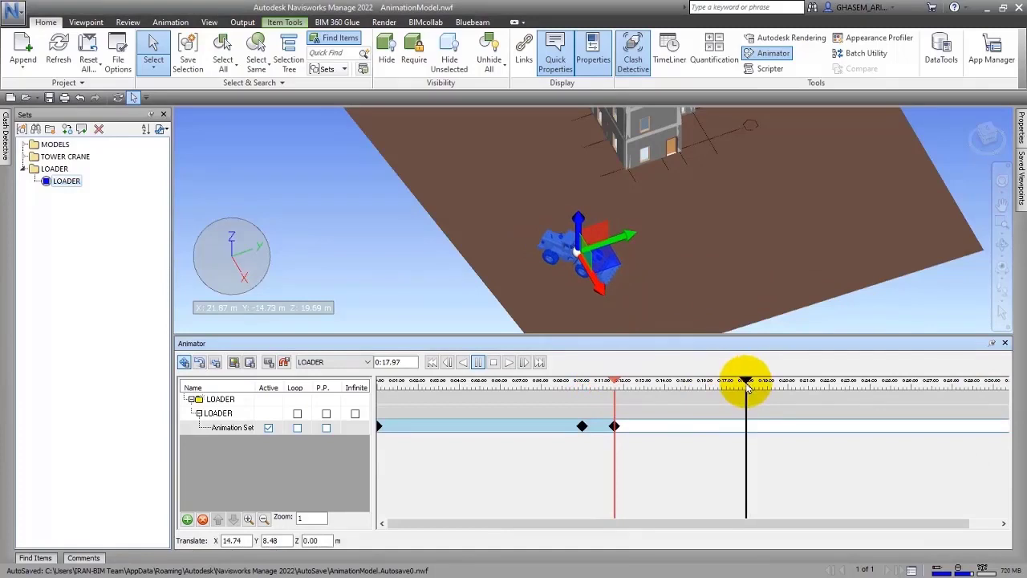
click(269, 362)
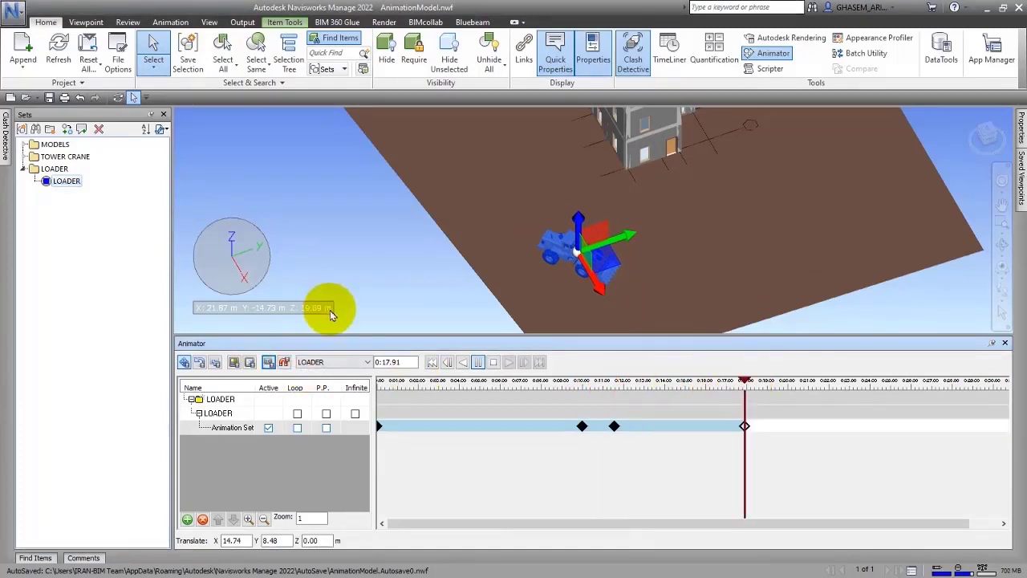
click(200, 363)
drag(621, 263, 630, 247)
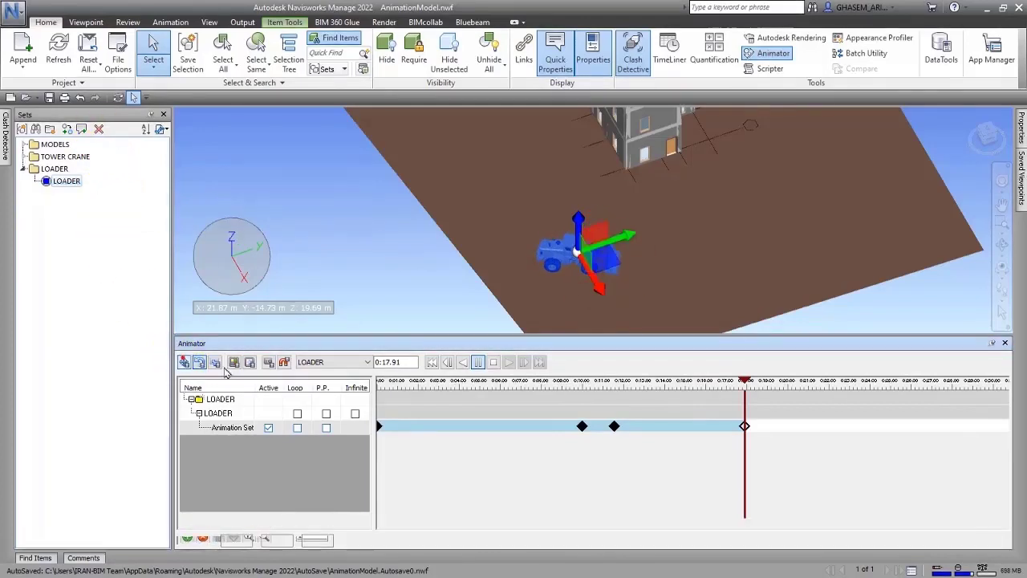
click(184, 362)
drag(626, 254, 802, 254)
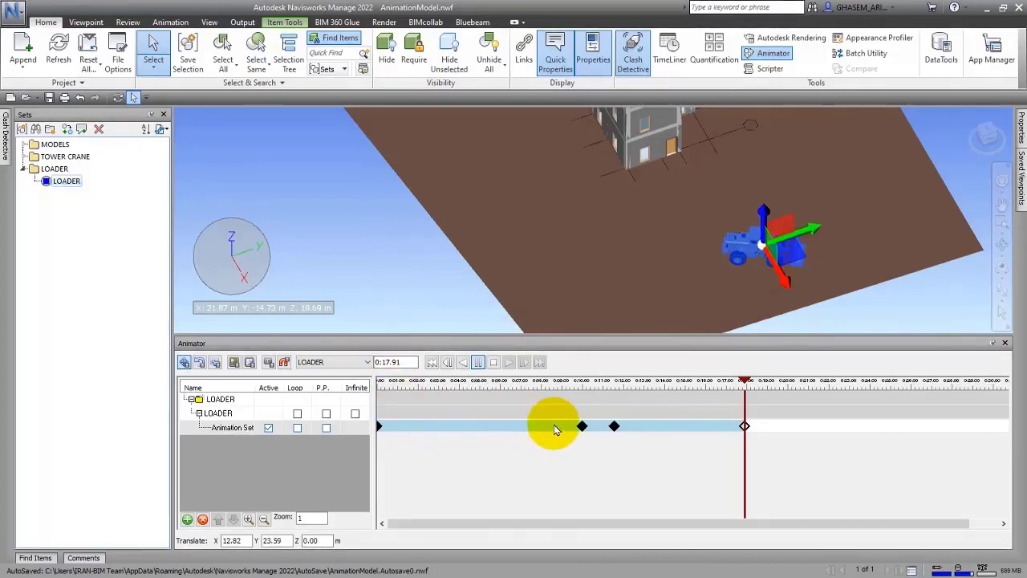
click(184, 362)
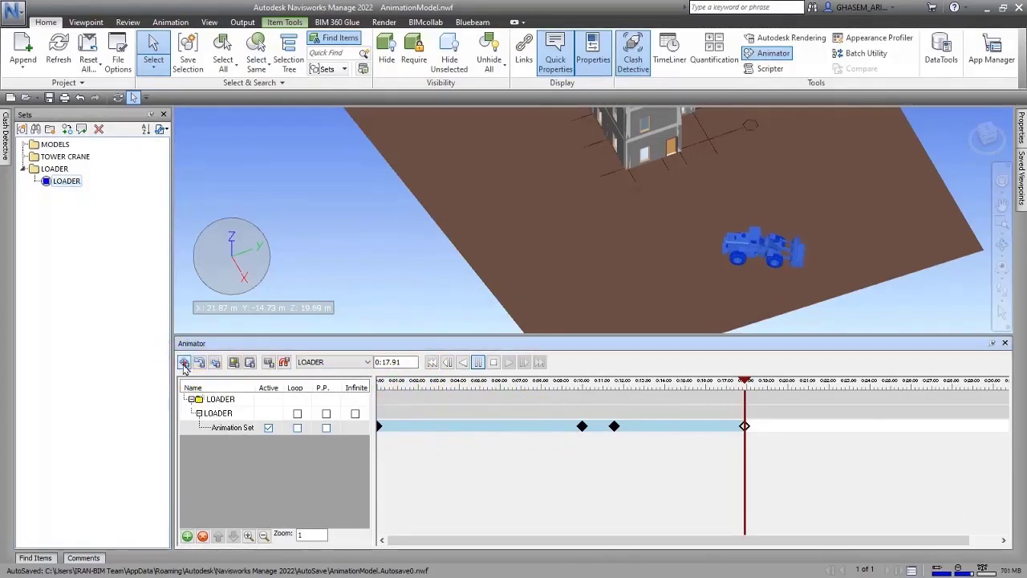
Play the scene from the start and view it from above to check the loader's path through the turn
click(432, 362)
click(372, 287)
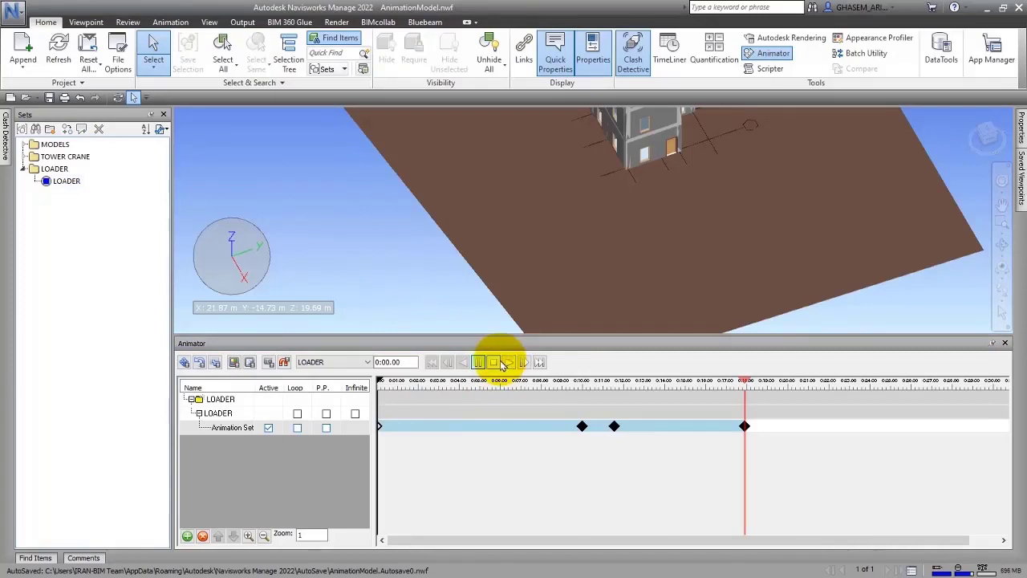
click(507, 362)
shift+middle_drag(489, 306, 464, 303)
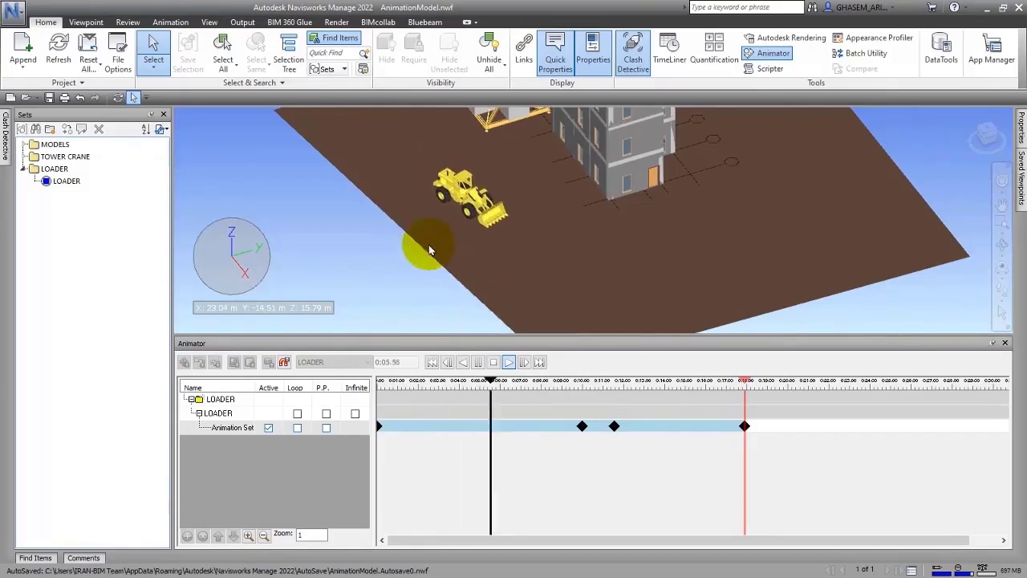
shift+middle_drag(407, 248, 437, 272)
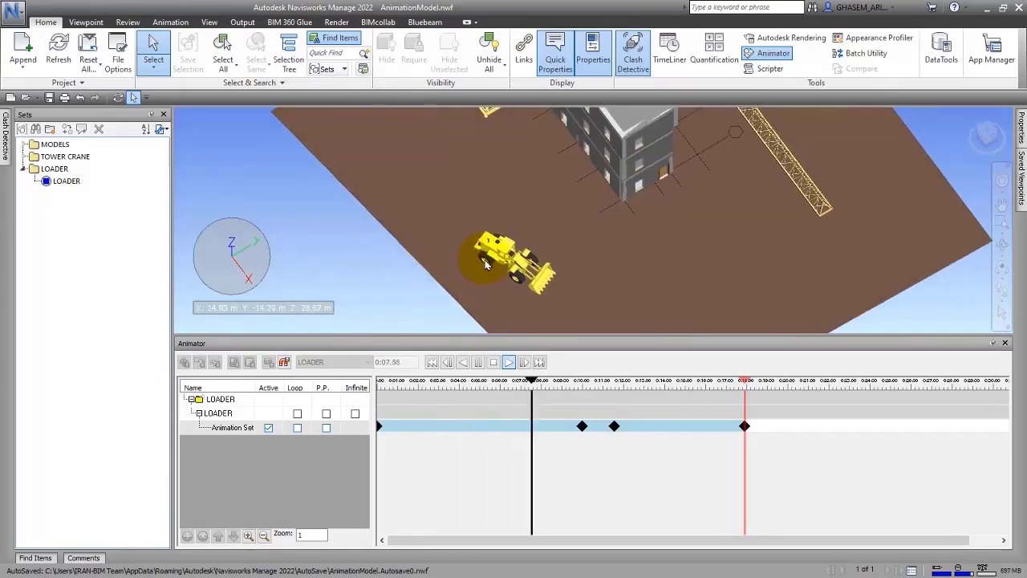
mouse_move(486, 247)
shift+middle_down()
mouse_move(488, 229)
mouse_move(484, 252)
shift+middle_up()
click(988, 134)
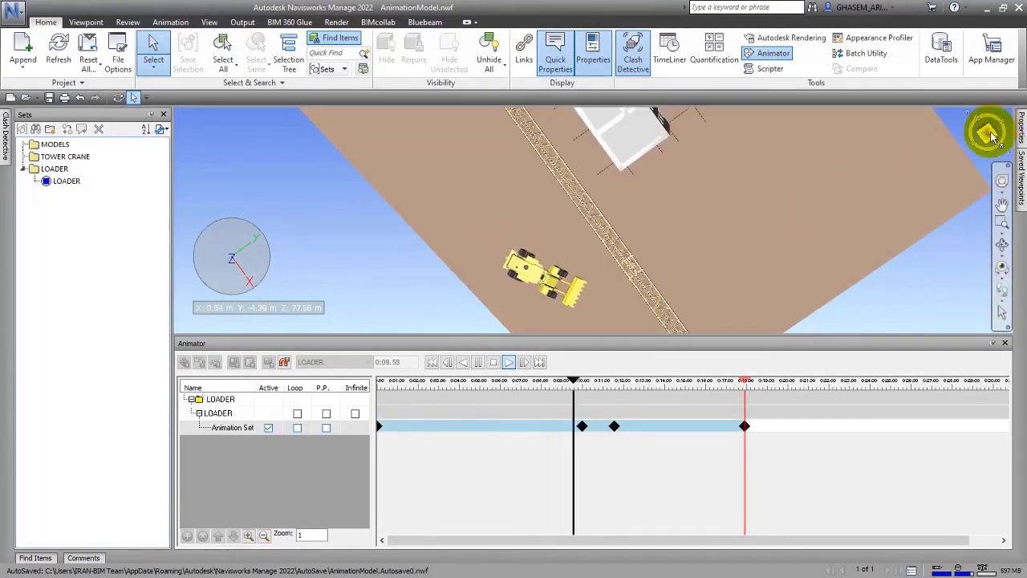
right_click(988, 138)
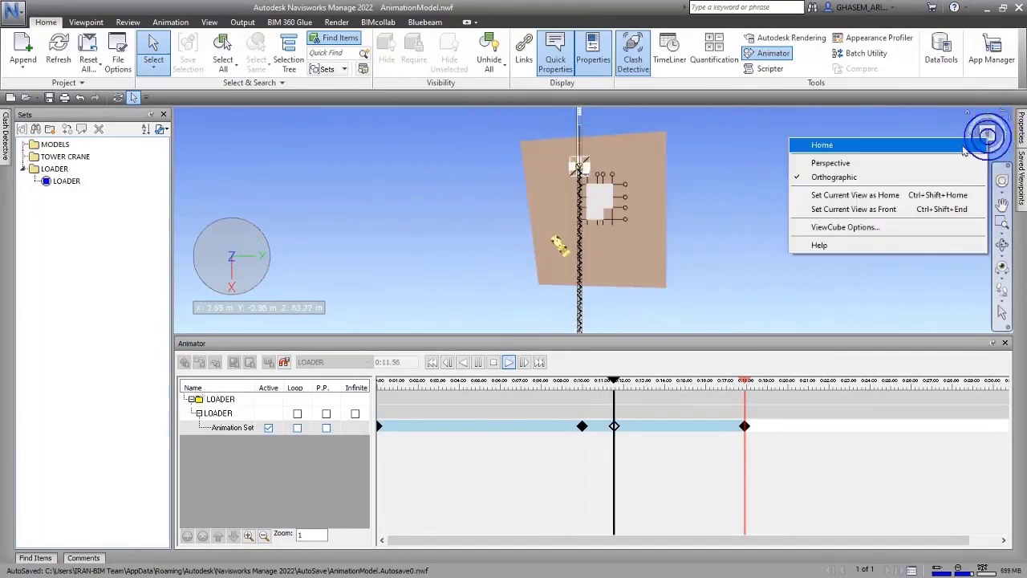
click(851, 172)
scroll(573, 277, up, 3)
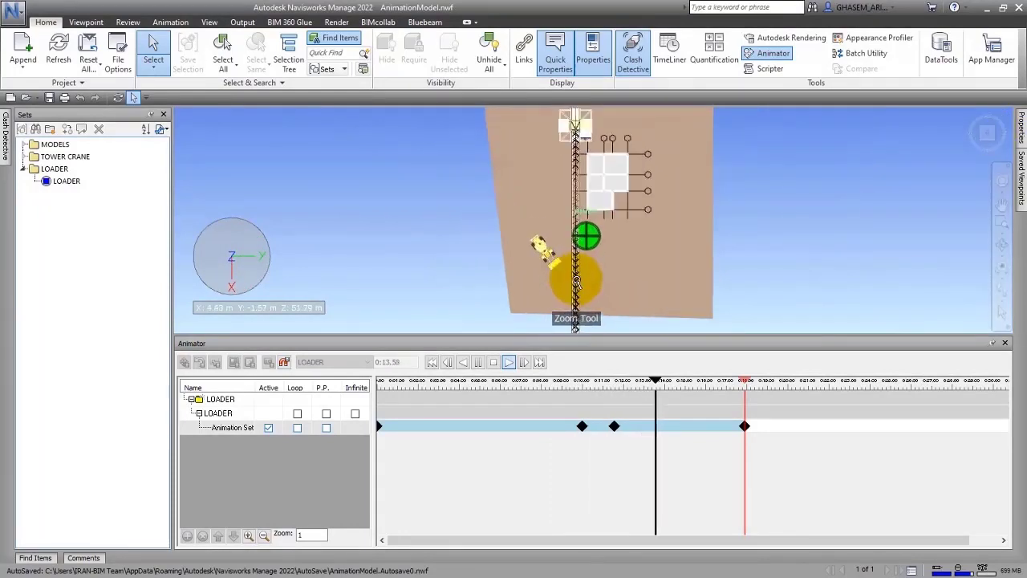
scroll(725, 407, down, 3)
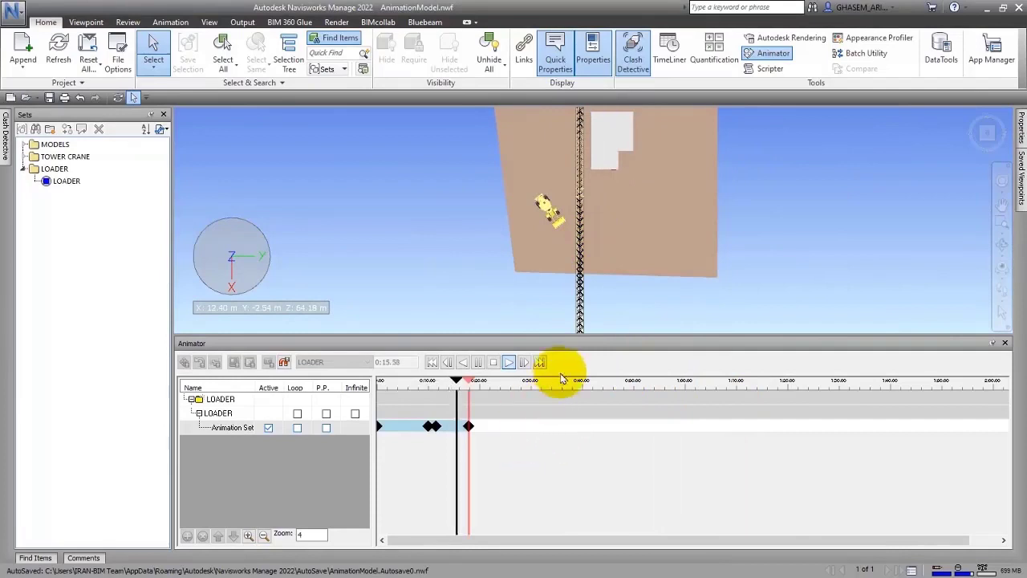
scroll(541, 429, up, 2)
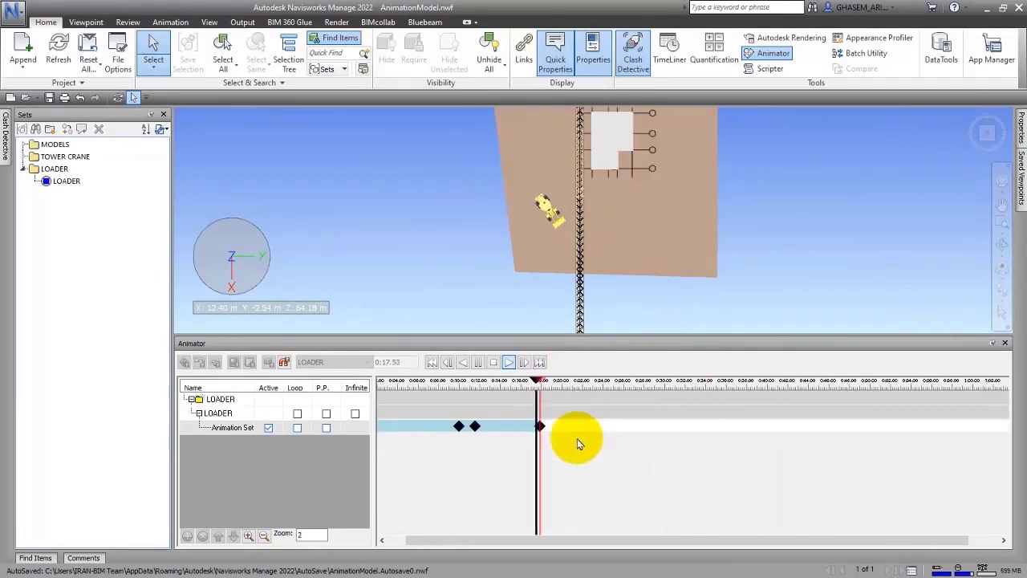
click(479, 362)
click(492, 363)
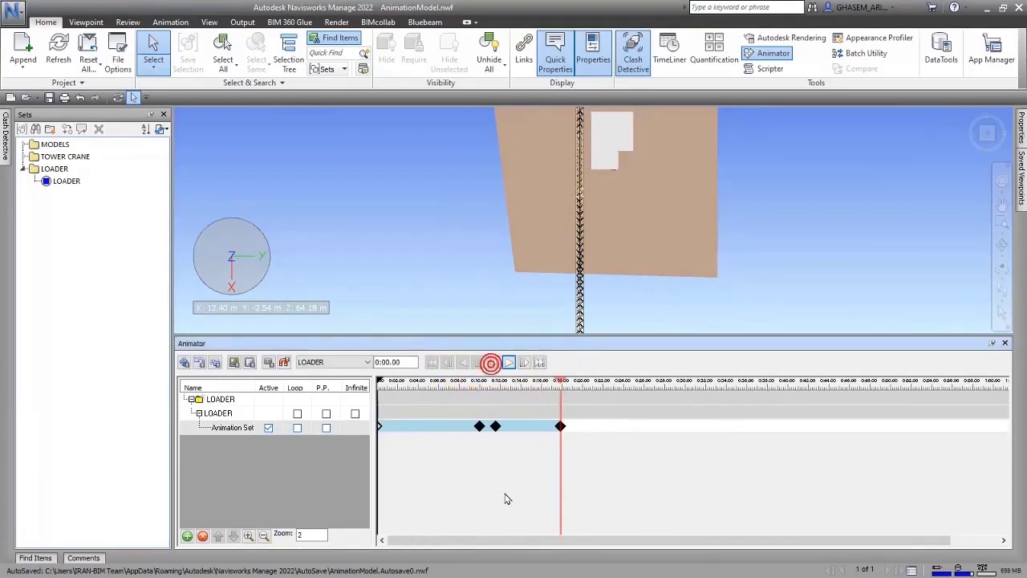
Delete the loader's last keyframe at about 0:17.91
right_click(560, 427)
click(598, 509)
click(503, 400)
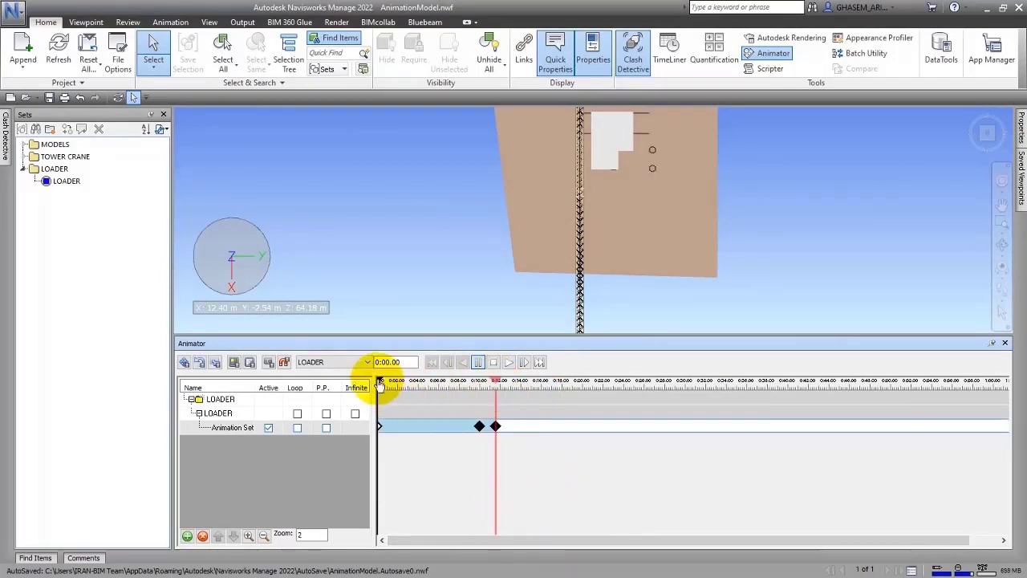
Return to the loader's last keyframe at about 0:11.50, then capture a new keyframe at 0:20.69
drag(378, 378, 495, 393)
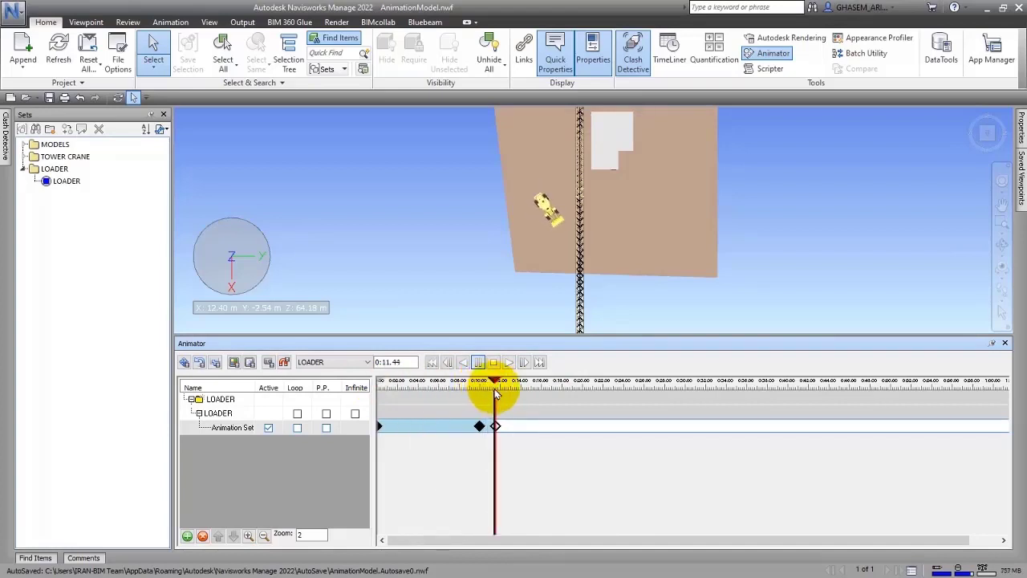
click(184, 362)
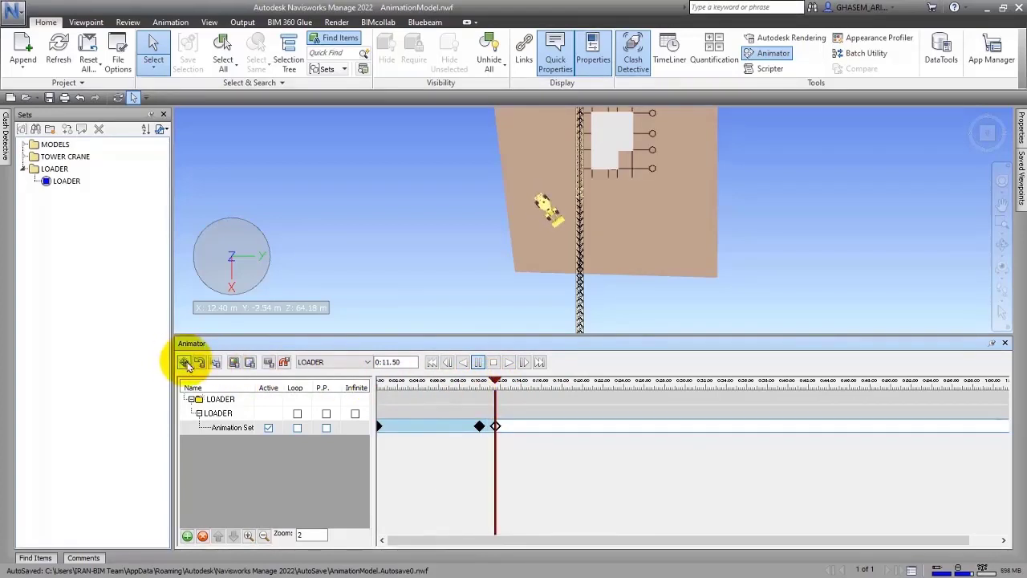
click(504, 244)
middle_drag(506, 245, 413, 241)
scroll(530, 243, up, 2)
click(202, 362)
scroll(419, 237, up, 1)
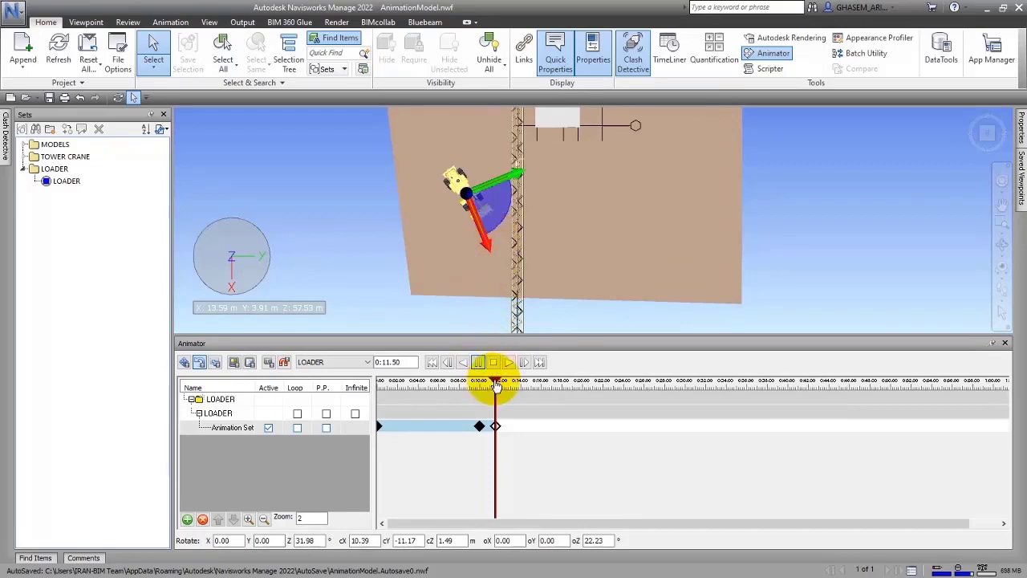
drag(496, 385, 589, 383)
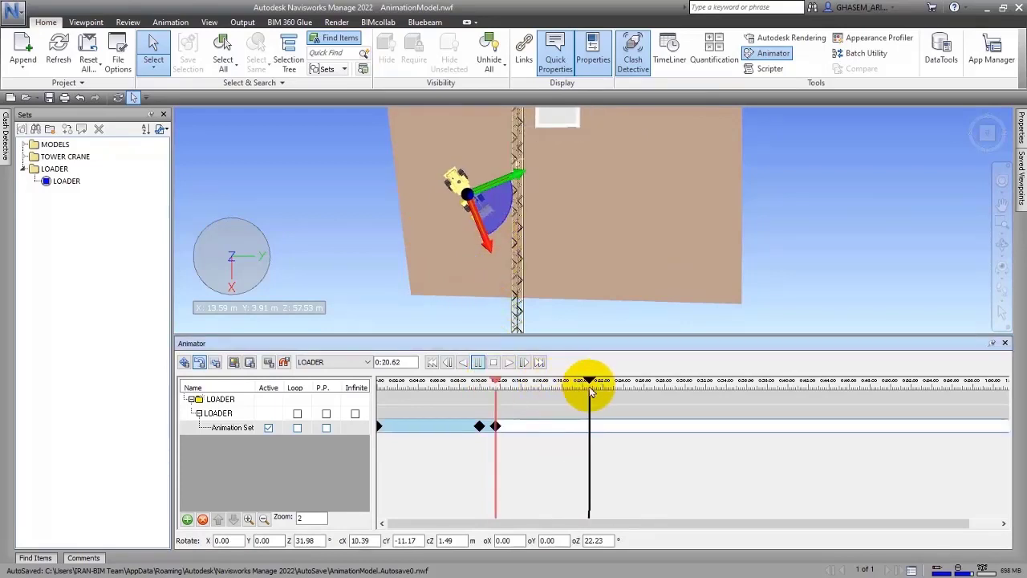
click(269, 363)
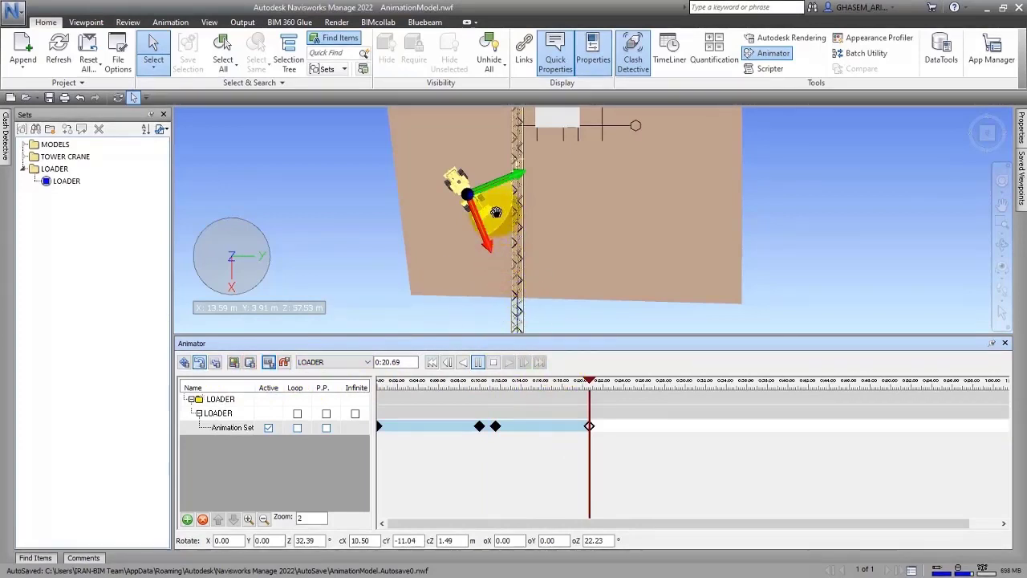
Move the loader to about X 20.99, Y 19.76 m at 0:20.69 and capture its position in the keyframe
click(185, 362)
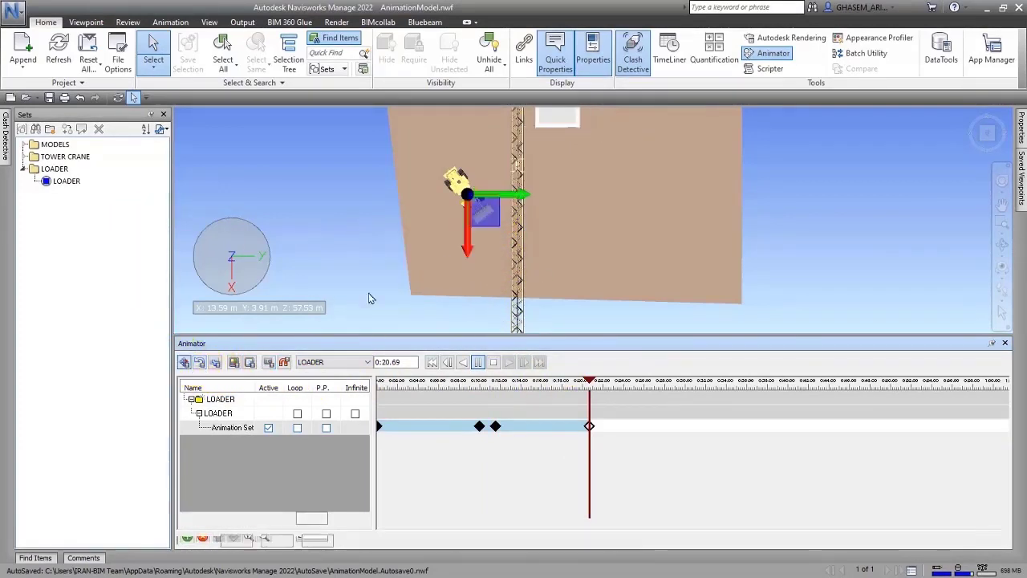
drag(499, 222, 591, 270)
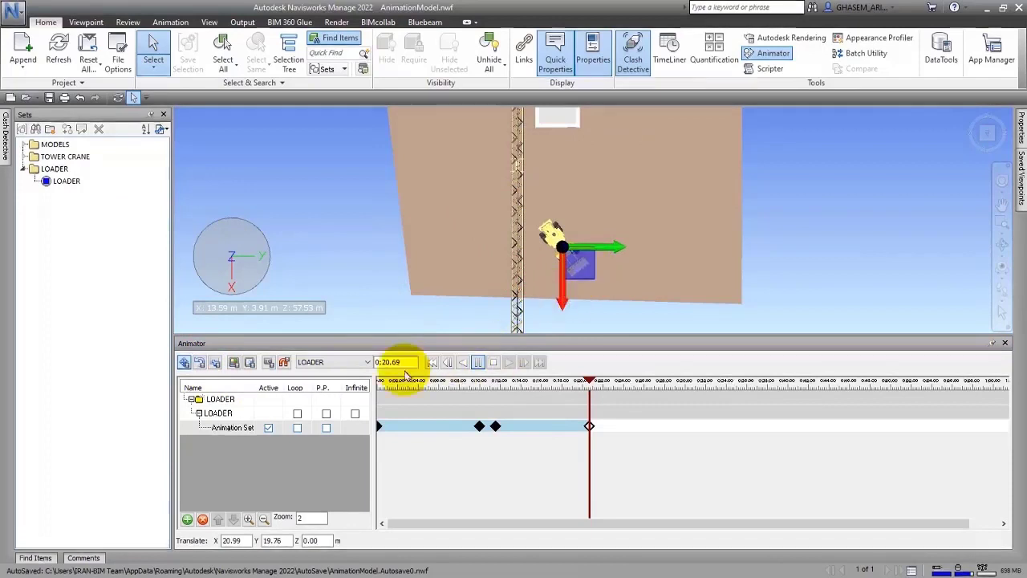
click(269, 363)
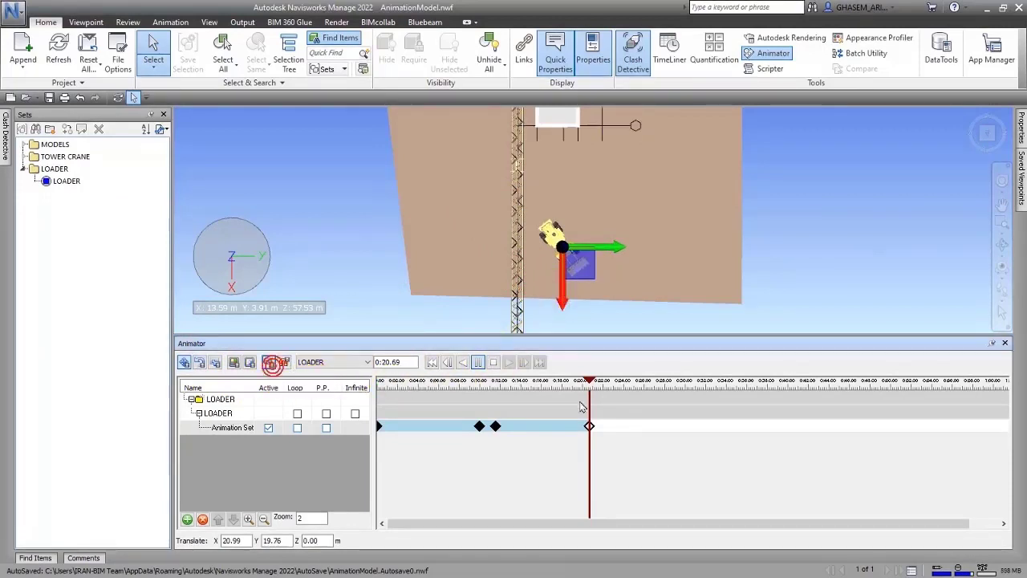
Rotate the loader to about 78.38° around Z at 0:20.62 and capture the keyframe
mouse_move(589, 382)
mouse_down()
mouse_move(515, 385)
mouse_move(586, 383)
mouse_move(566, 396)
mouse_move(592, 384)
mouse_up()
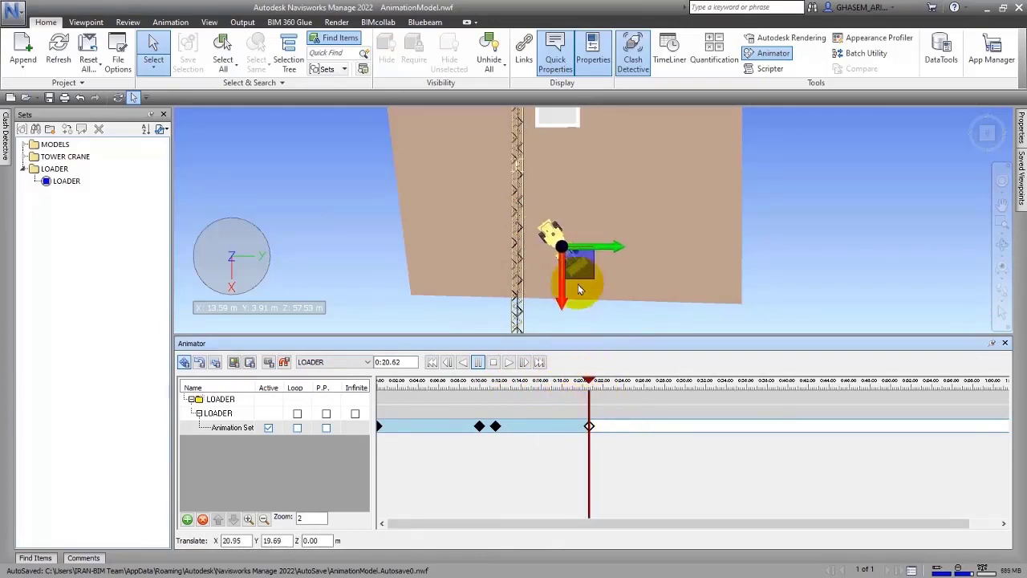
click(200, 362)
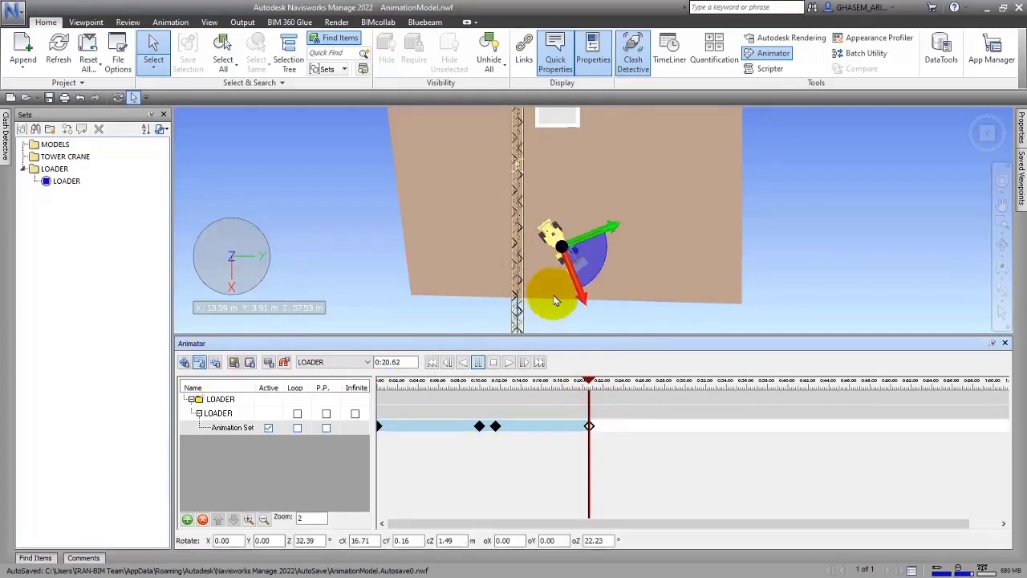
drag(554, 294, 636, 237)
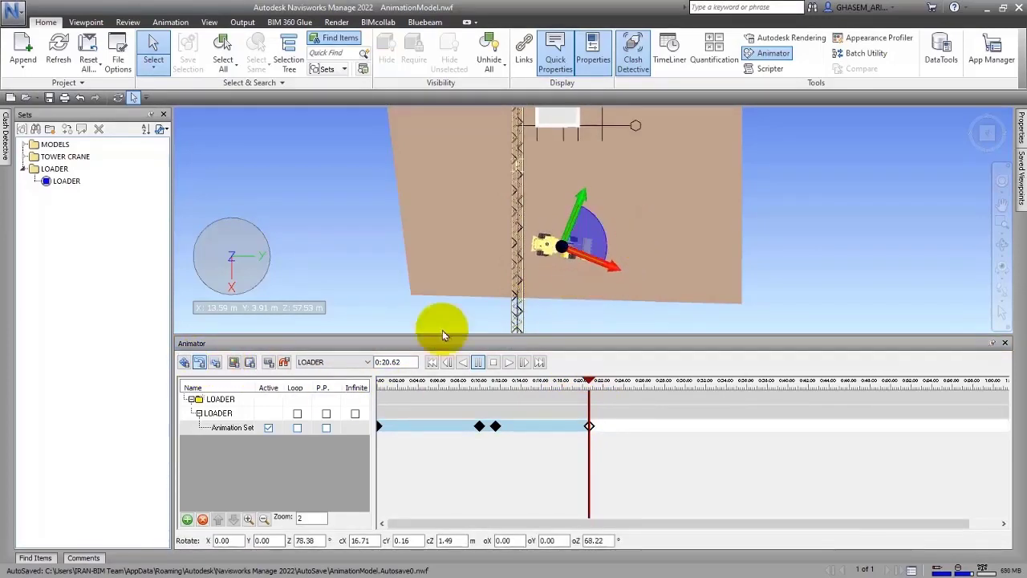
click(273, 366)
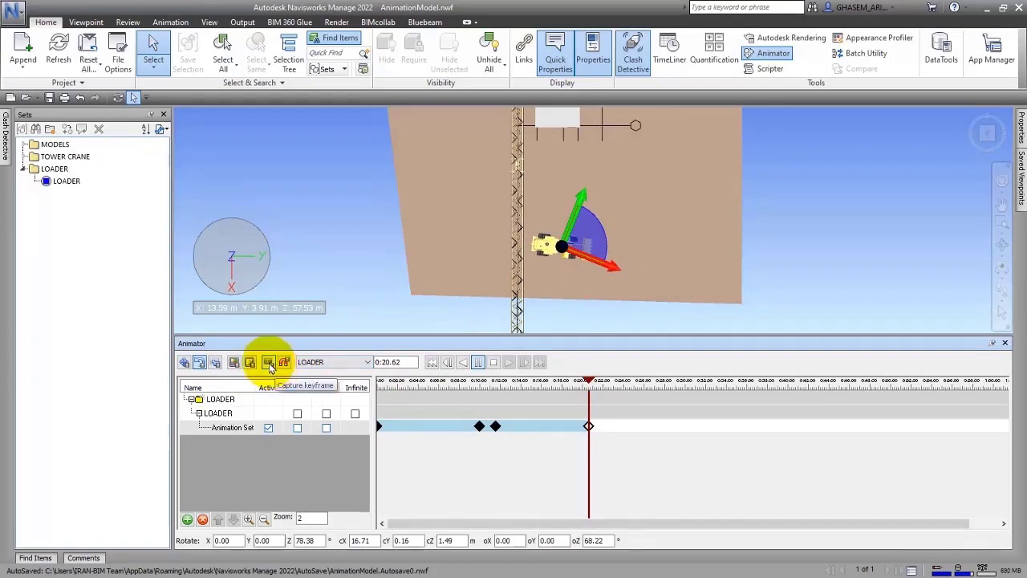
Play the loader scene from the start to check its movement and turn through all keyframes
drag(589, 383, 378, 394)
click(183, 363)
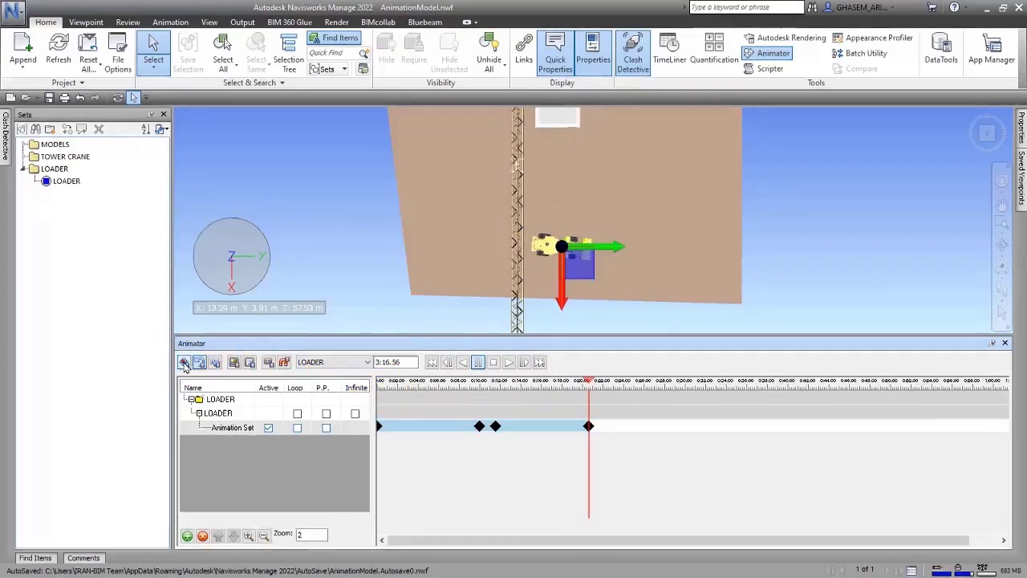
click(432, 362)
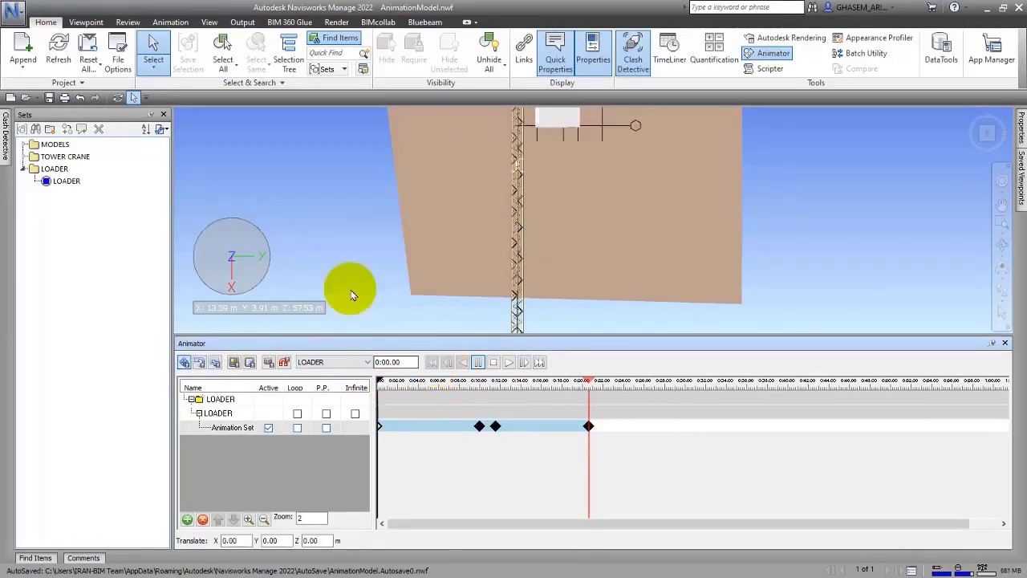
click(509, 362)
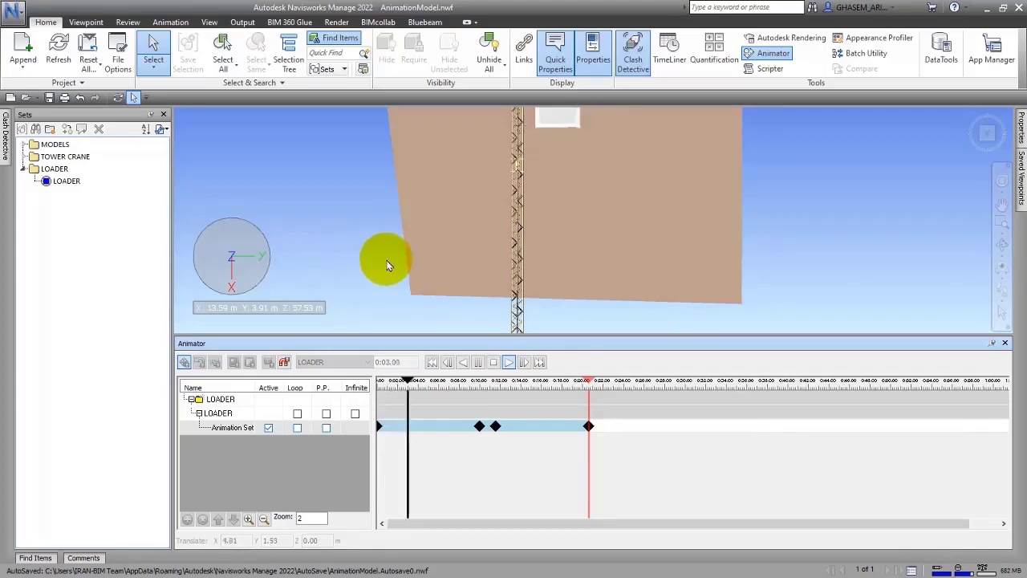
scroll(389, 281, up, 3)
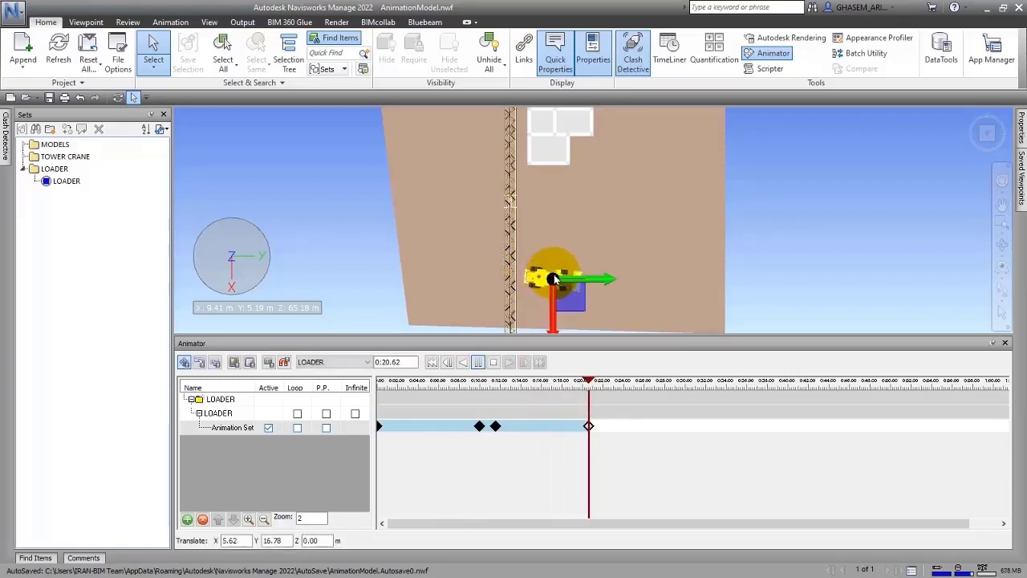
Hide the move gizmo and examine the loader's end position in front of the building from oblique views
click(184, 362)
shift+middle_drag(581, 291, 607, 241)
scroll(560, 252, down, 1)
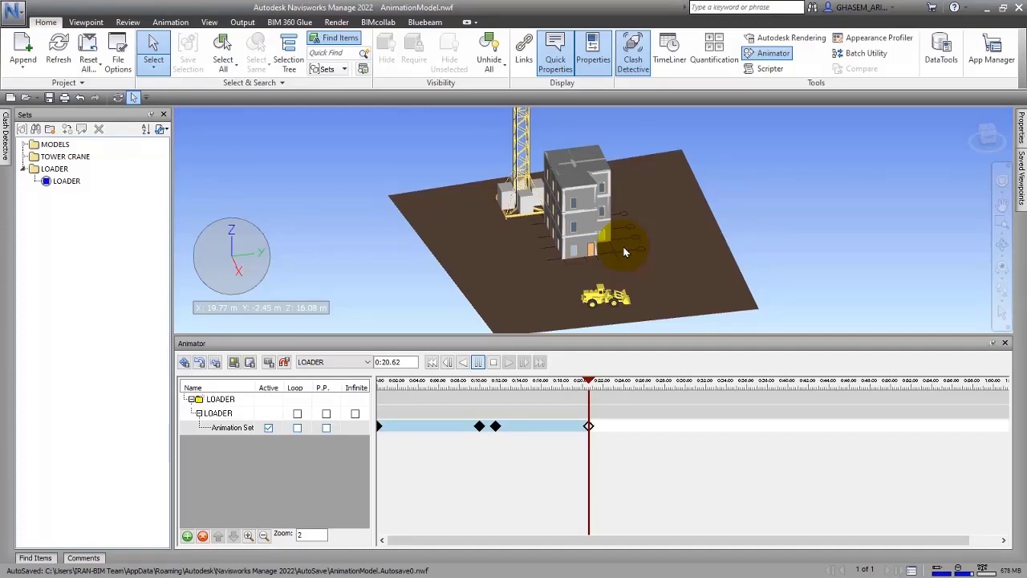
shift+middle_drag(635, 318, 575, 313)
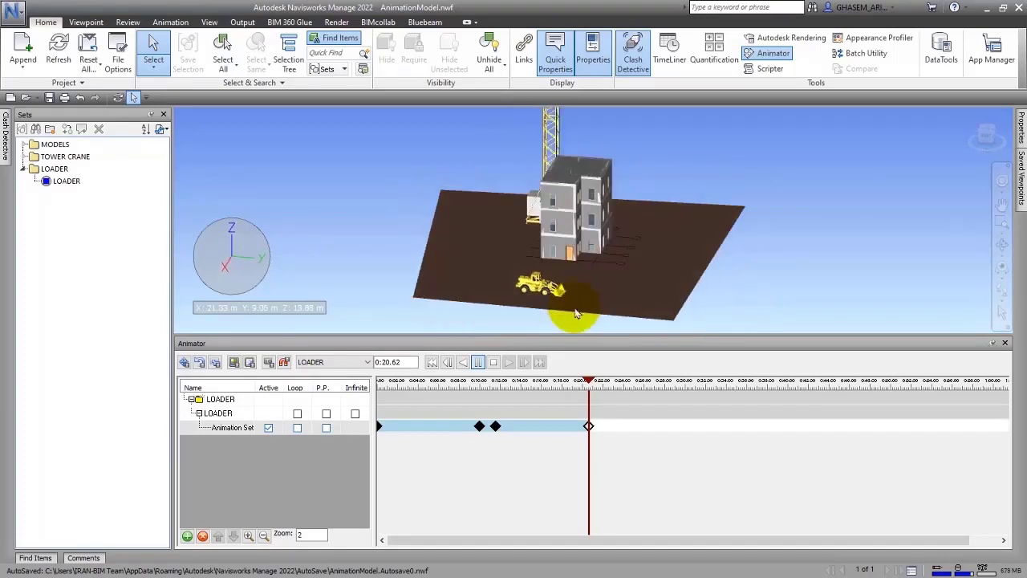
scroll(539, 313, up, 3)
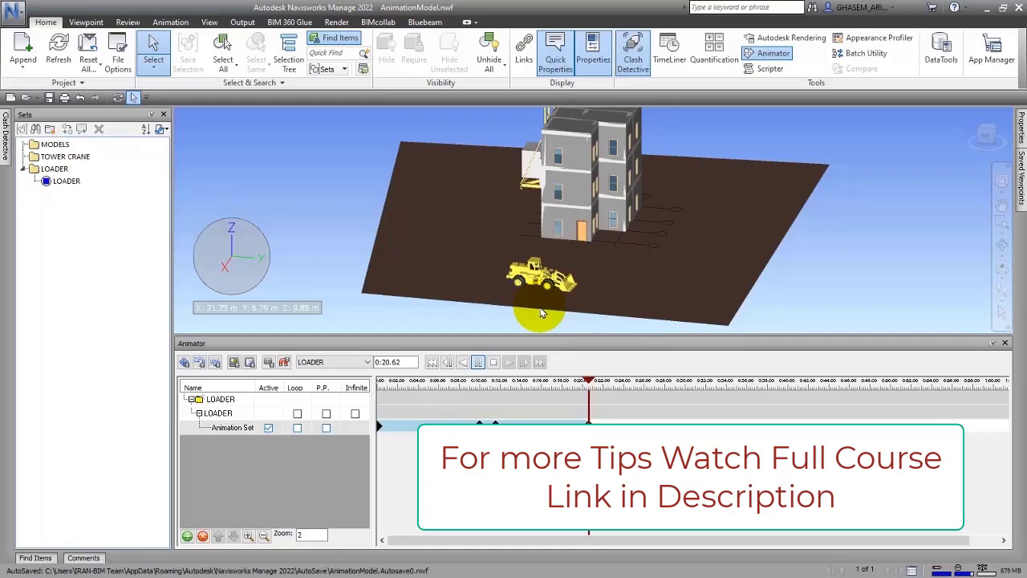
shift+middle_drag(530, 306, 554, 312)
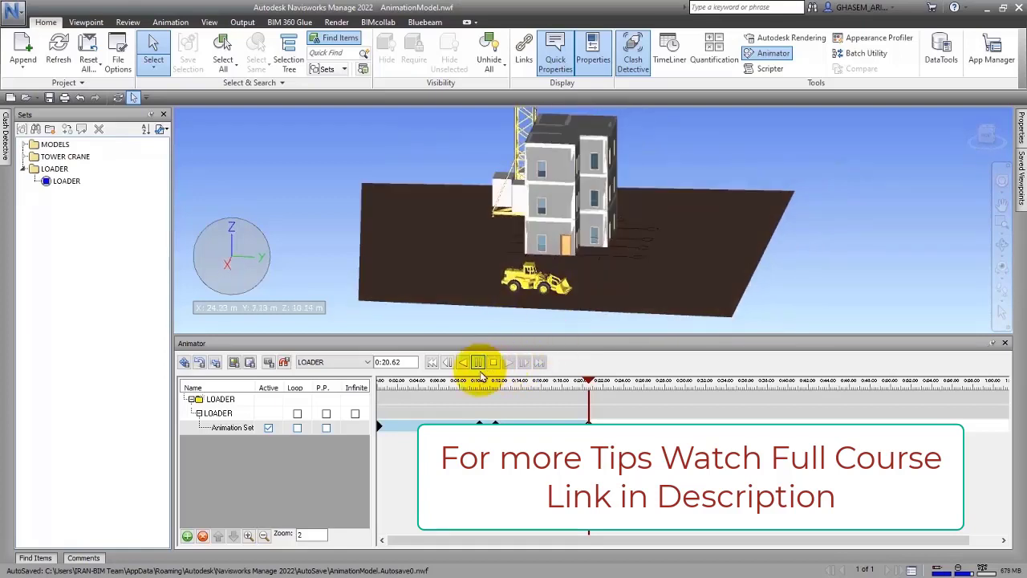